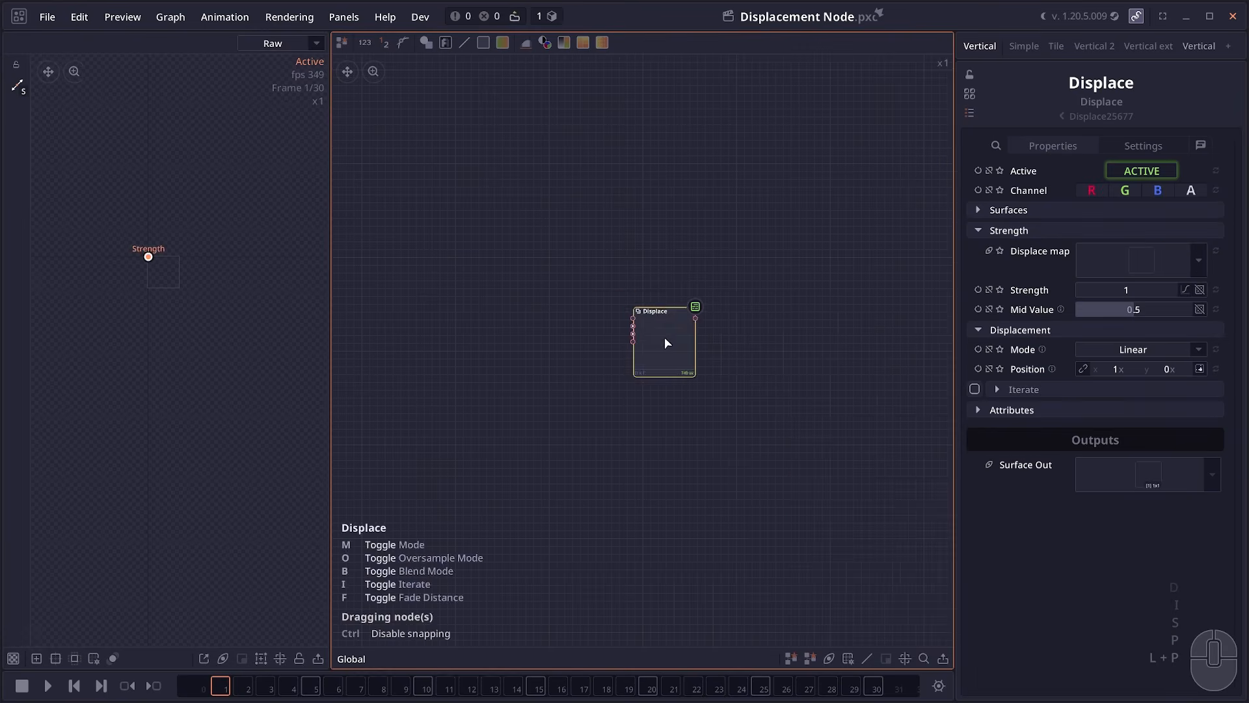
Step: Add a Draw Line node with Rotation 90 and Width 8, and connect it to the Displace node's Surface In
{"action": "left_click_drag", "start_coordinate": [544, 322], "coordinate": [577, 331]}
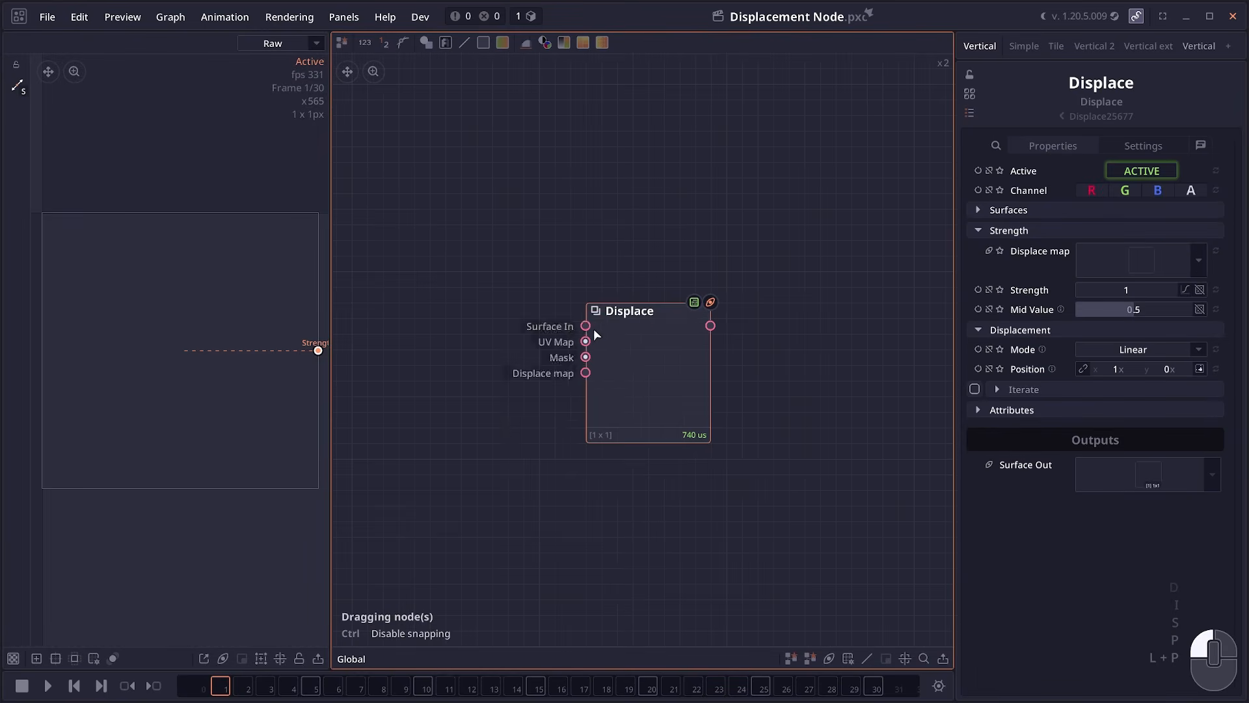
{"action": "left_click_drag", "start_coordinate": [593, 329], "coordinate": [578, 329]}
{"action": "left_click", "coordinate": [434, 260]}
{"action": "left_click_drag", "start_coordinate": [433, 261], "coordinate": [500, 325]}
{"action": "left_click", "coordinate": [462, 47]}
{"action": "double_click", "coordinate": [517, 259]}
{"action": "mouse_move", "coordinate": [574, 216]}
{"action": "left_mouse_down"}
{"action": "mouse_move", "coordinate": [583, 296]}
{"action": "mouse_move", "coordinate": [643, 386]}
{"action": "left_mouse_up"}
{"action": "left_click_drag", "start_coordinate": [752, 430], "coordinate": [783, 384]}
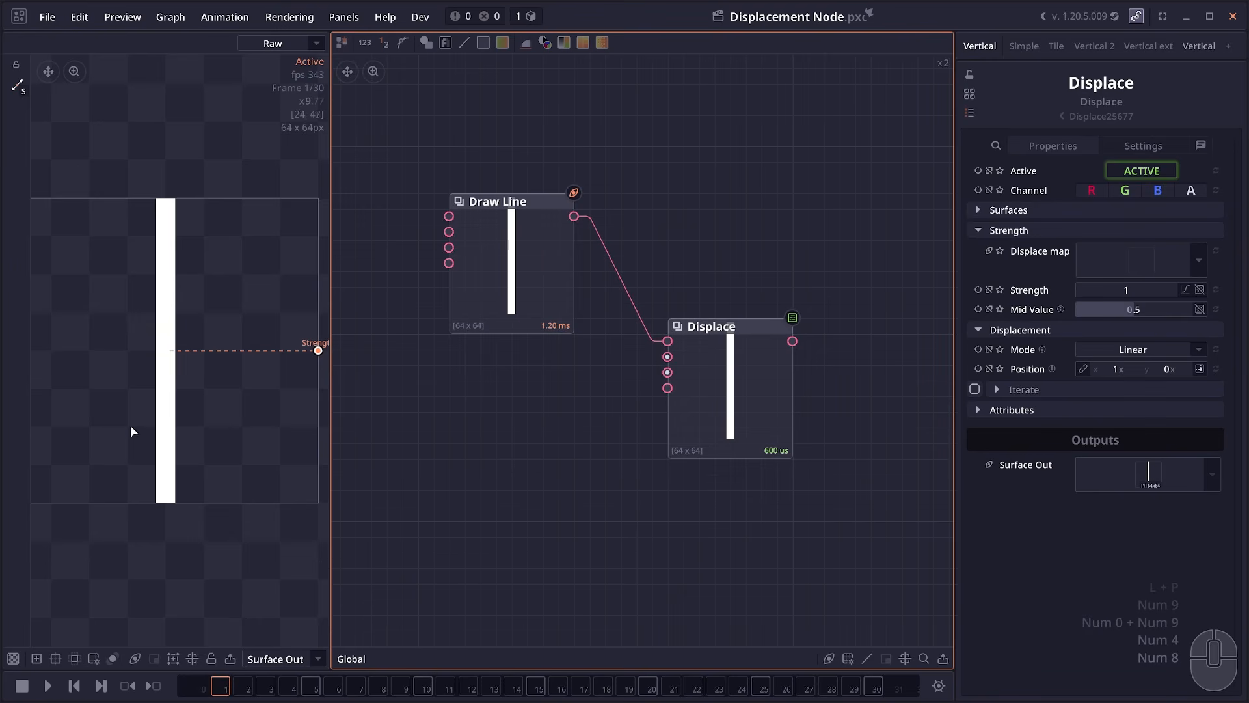
Step: Add a Solid node and connect it to the Displace node's Displace map input
{"action": "left_click_drag", "start_coordinate": [158, 289], "coordinate": [178, 292]}
{"action": "scroll", "coordinate": [182, 297], "scroll_direction": "down", "scroll_amount": 1}
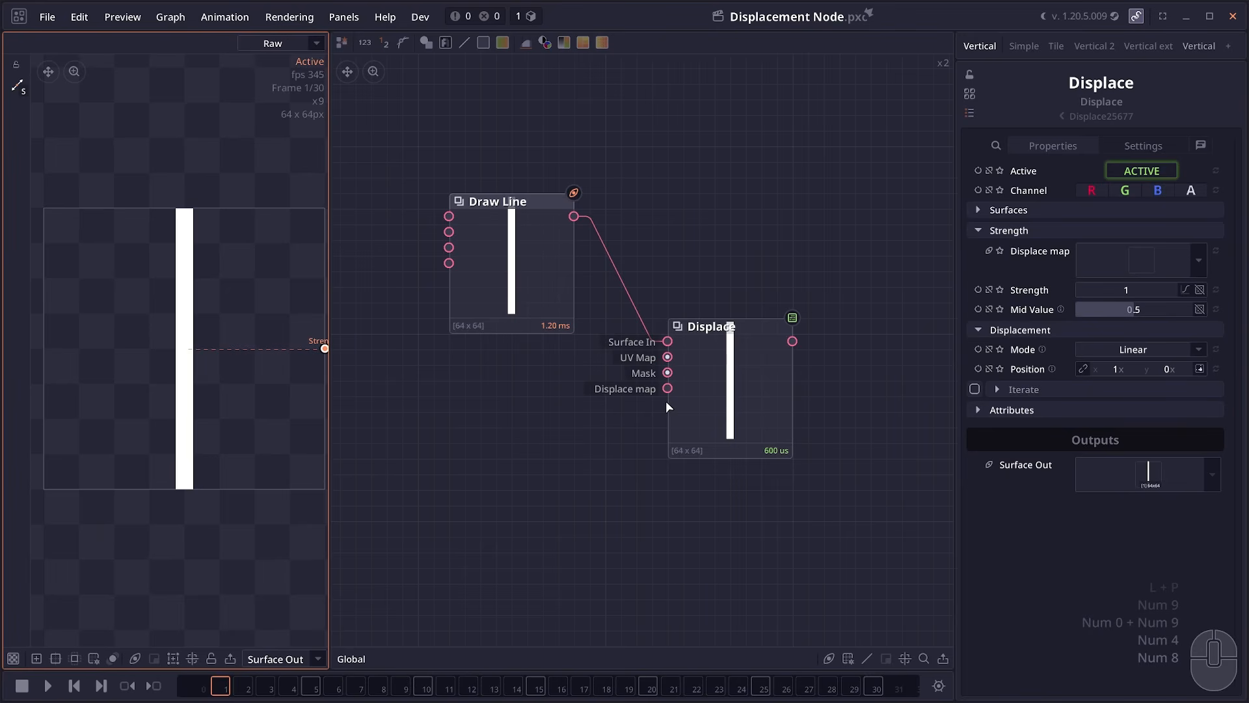
{"action": "right_click", "coordinate": [484, 411]}
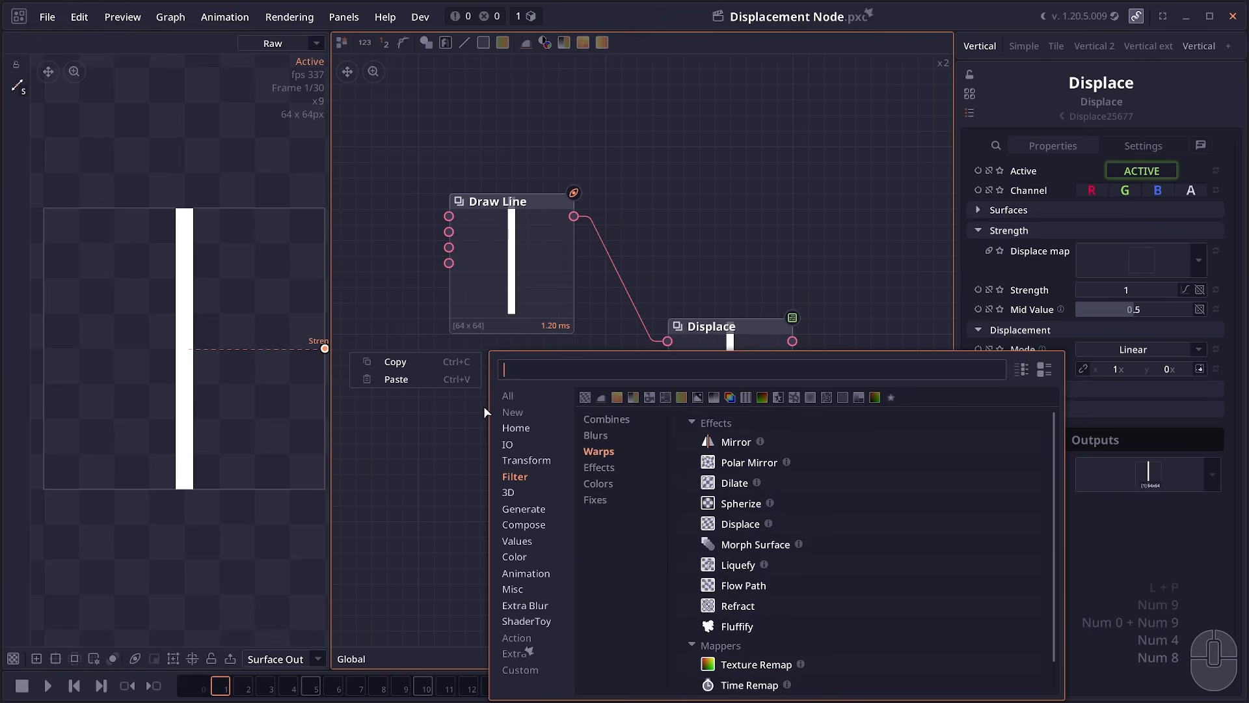
{"action": "type", "text": "sol"}
{"action": "key", "text": "Return"}
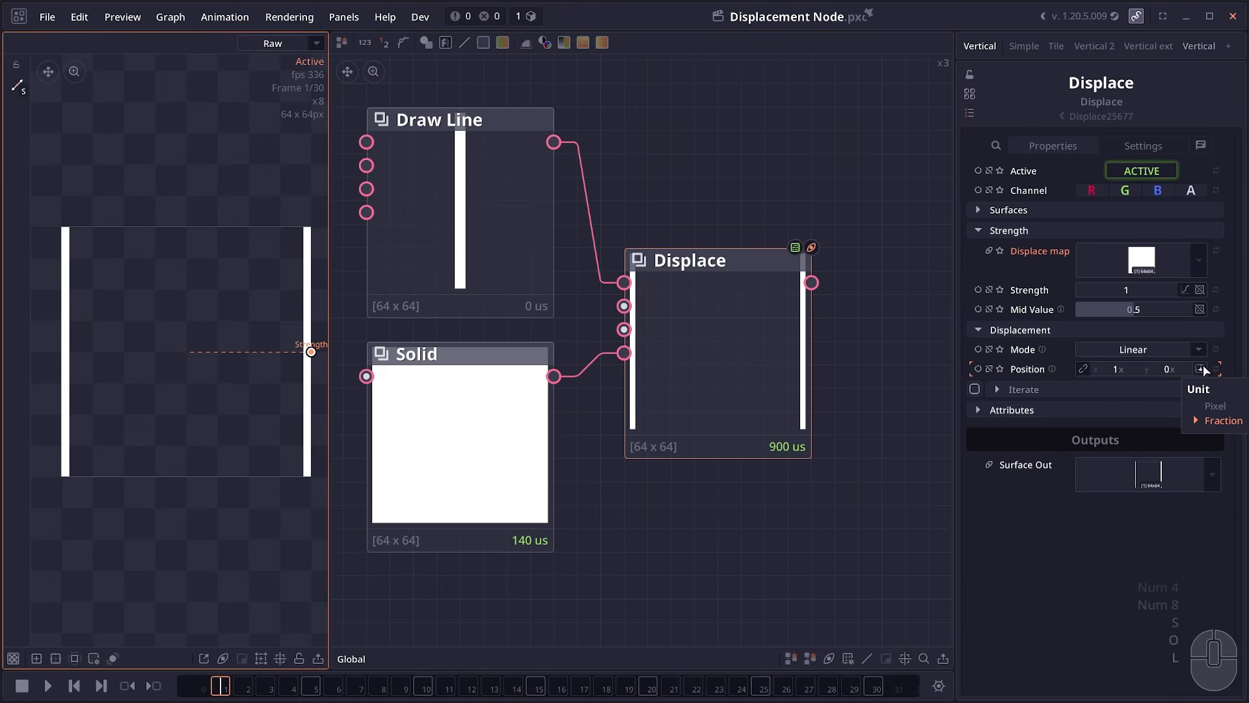
Step: Switch the Displace node's Position unit to pixels and set its X value to 10
{"action": "left_click", "coordinate": [1201, 369]}
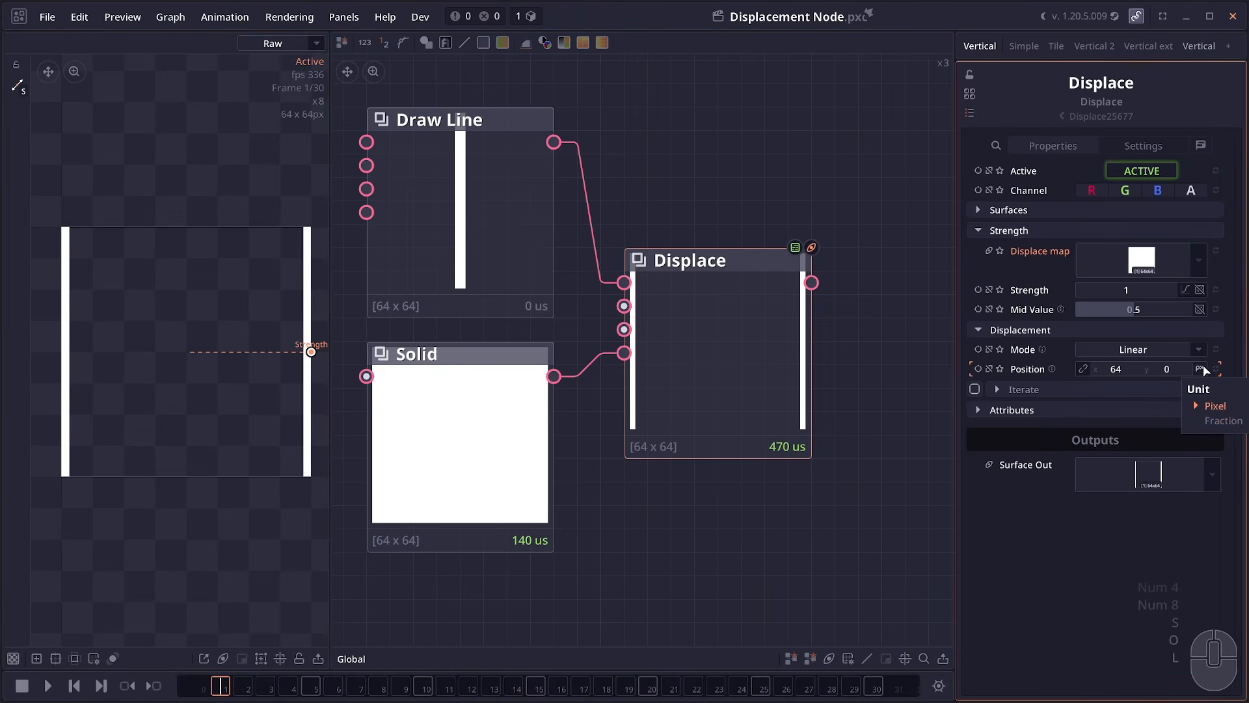
{"action": "left_click", "coordinate": [1128, 368]}
{"action": "mouse_move", "coordinate": [1128, 369]}
{"action": "left_mouse_down"}
{"action": "mouse_move", "coordinate": [1076, 368]}
{"action": "mouse_move", "coordinate": [1090, 369]}
{"action": "left_mouse_up"}
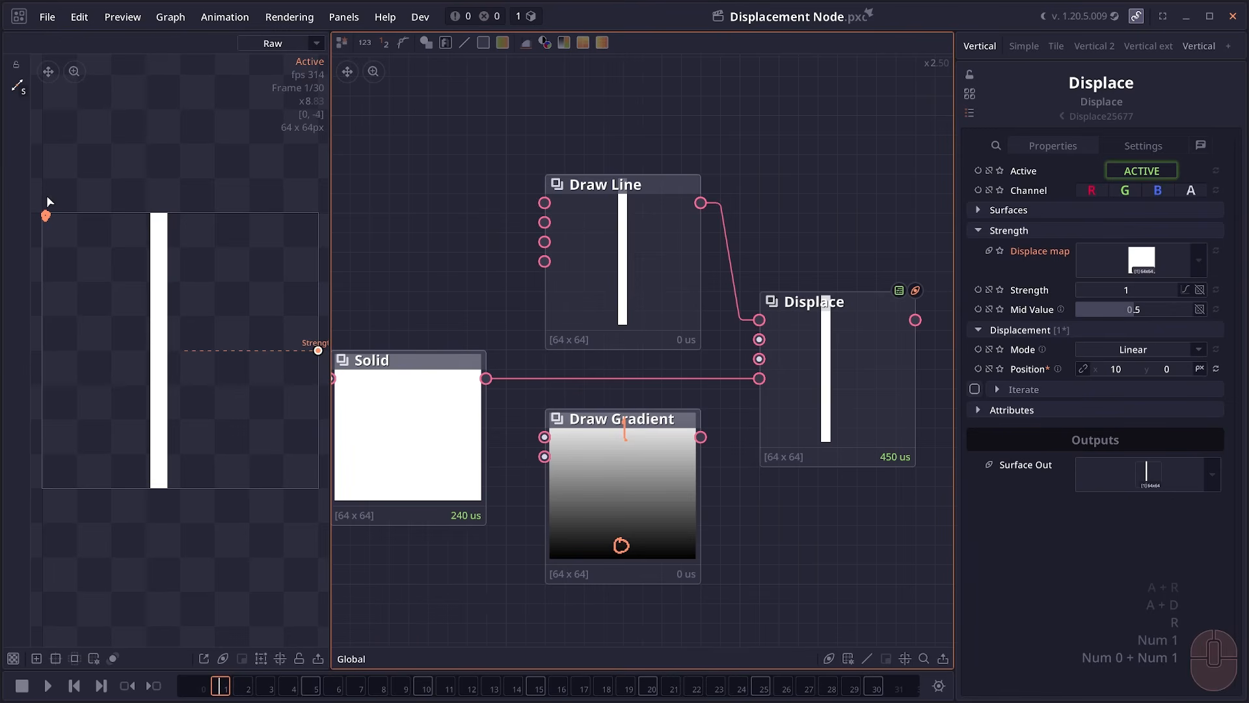
{"action": "left_click_drag", "start_coordinate": [63, 184], "coordinate": [64, 185]}
{"action": "mouse_move", "coordinate": [66, 214]}
{"action": "left_mouse_down"}
{"action": "mouse_move", "coordinate": [114, 217]}
{"action": "mouse_move", "coordinate": [134, 201]}
{"action": "left_mouse_up"}
{"action": "left_click_drag", "start_coordinate": [141, 193], "coordinate": [151, 193]}
{"action": "mouse_move", "coordinate": [44, 238]}
{"action": "left_mouse_down"}
{"action": "mouse_move", "coordinate": [43, 278]}
{"action": "mouse_move", "coordinate": [77, 269]}
{"action": "left_mouse_up"}
{"action": "left_click_drag", "start_coordinate": [83, 264], "coordinate": [95, 264]}
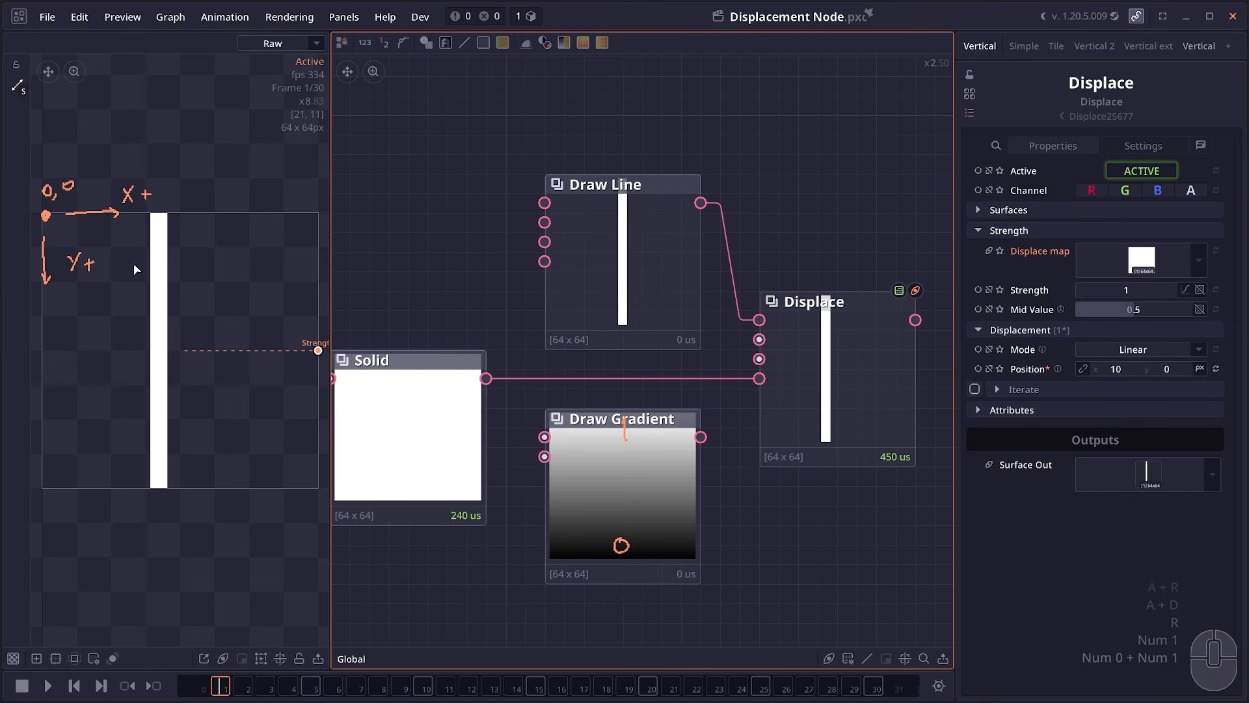
{"action": "mouse_move", "coordinate": [317, 103]}
{"action": "left_mouse_down"}
{"action": "mouse_move", "coordinate": [289, 105]}
{"action": "mouse_move", "coordinate": [285, 122]}
{"action": "mouse_move", "coordinate": [329, 115]}
{"action": "mouse_move", "coordinate": [300, 107]}
{"action": "left_mouse_up"}
{"action": "left_click", "coordinate": [902, 375]}
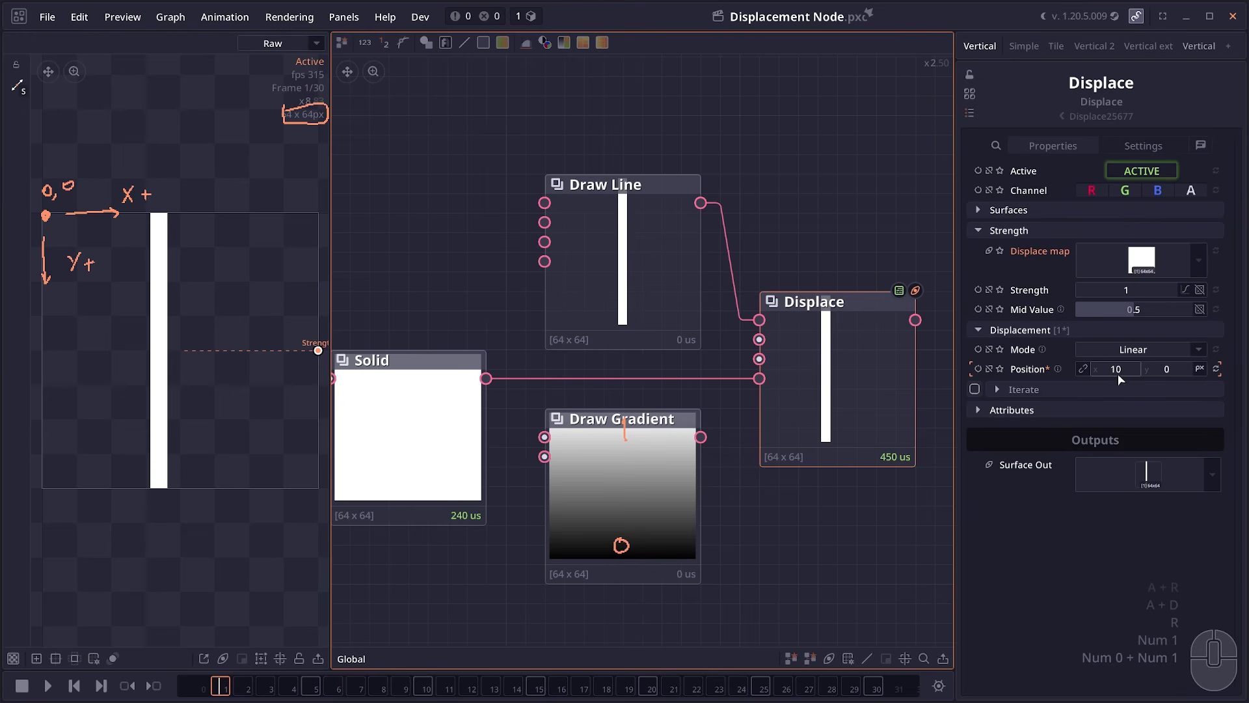
{"action": "left_click_drag", "start_coordinate": [184, 206], "coordinate": [171, 202]}
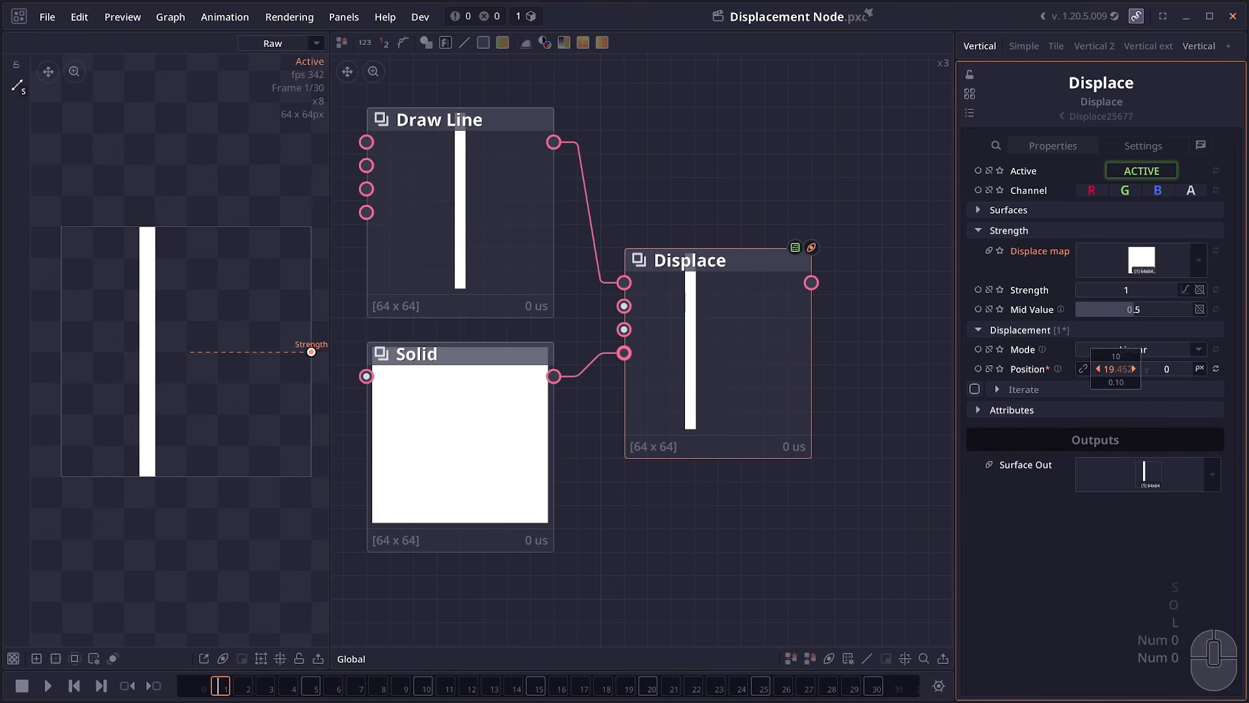
Step: Change the Displace node's X Position to about -24.3 pixels
{"action": "mouse_move", "coordinate": [1116, 369]}
{"action": "left_mouse_down"}
{"action": "mouse_move", "coordinate": [1138, 370]}
{"action": "mouse_move", "coordinate": [1117, 376]}
{"action": "left_mouse_up"}
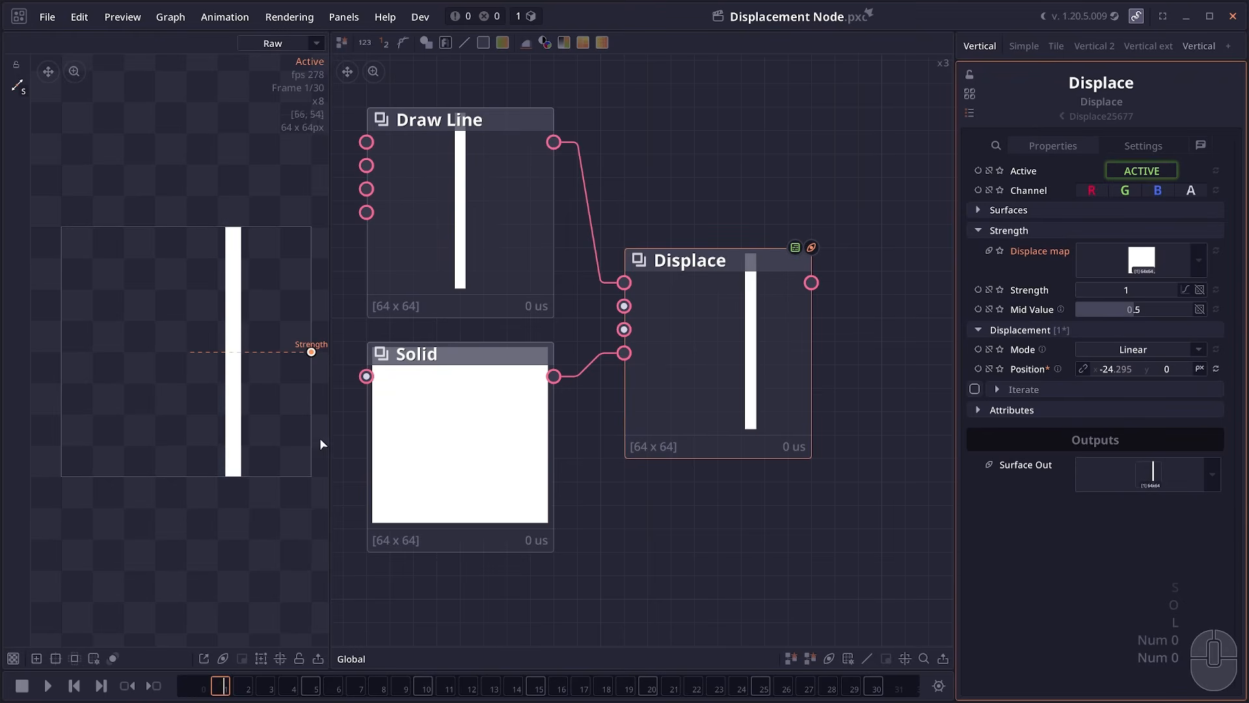
{"action": "scroll", "coordinate": [675, 468], "scroll_direction": "down", "scroll_amount": 1}
Step: Move the Solid node aside, then add a Draw Gradient node and connect it to the Displace node's Displace map
{"action": "left_click_drag", "start_coordinate": [567, 443], "coordinate": [348, 420]}
{"action": "left_click_drag", "start_coordinate": [507, 441], "coordinate": [593, 421]}
{"action": "left_click", "coordinate": [594, 421]}
{"action": "right_click", "coordinate": [603, 402]}
{"action": "type", "text": "gra"}
{"action": "key", "text": "Return"}
{"action": "left_click_drag", "start_coordinate": [700, 438], "coordinate": [759, 380]}
{"action": "left_click", "coordinate": [778, 431]}
{"action": "scroll", "coordinate": [231, 365], "scroll_direction": "up", "scroll_amount": 1}
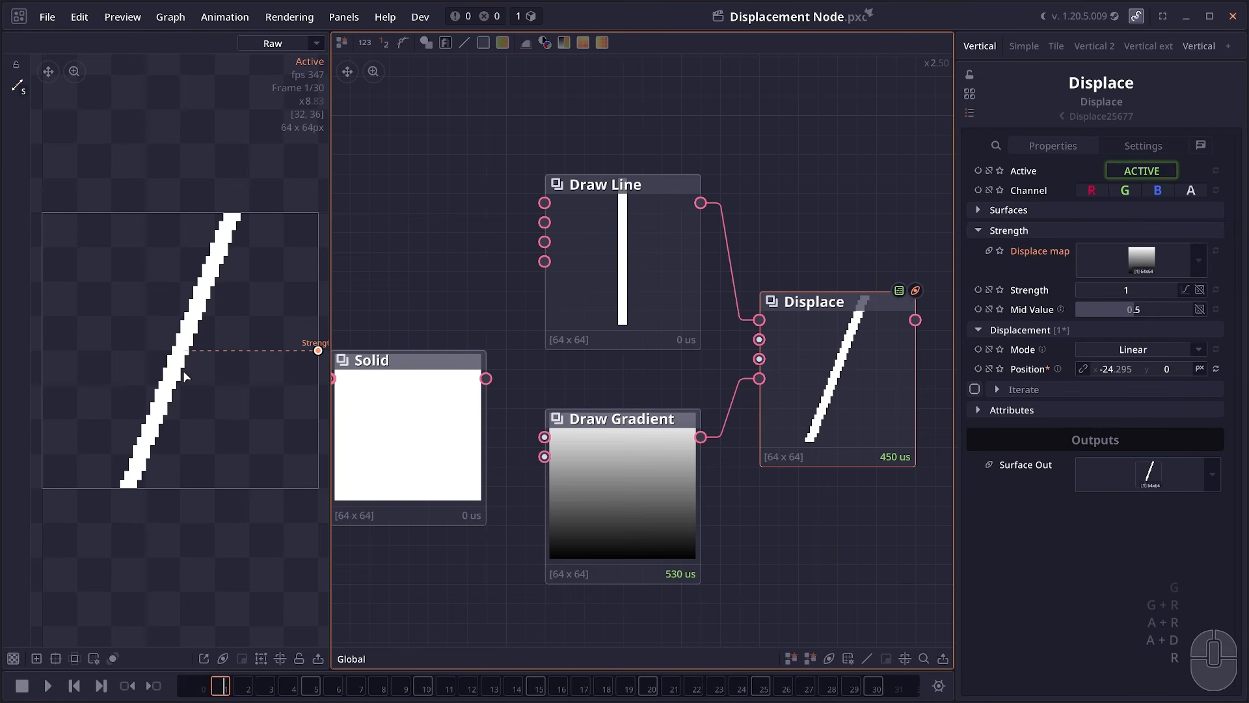
{"action": "left_click_drag", "start_coordinate": [619, 541], "coordinate": [622, 541]}
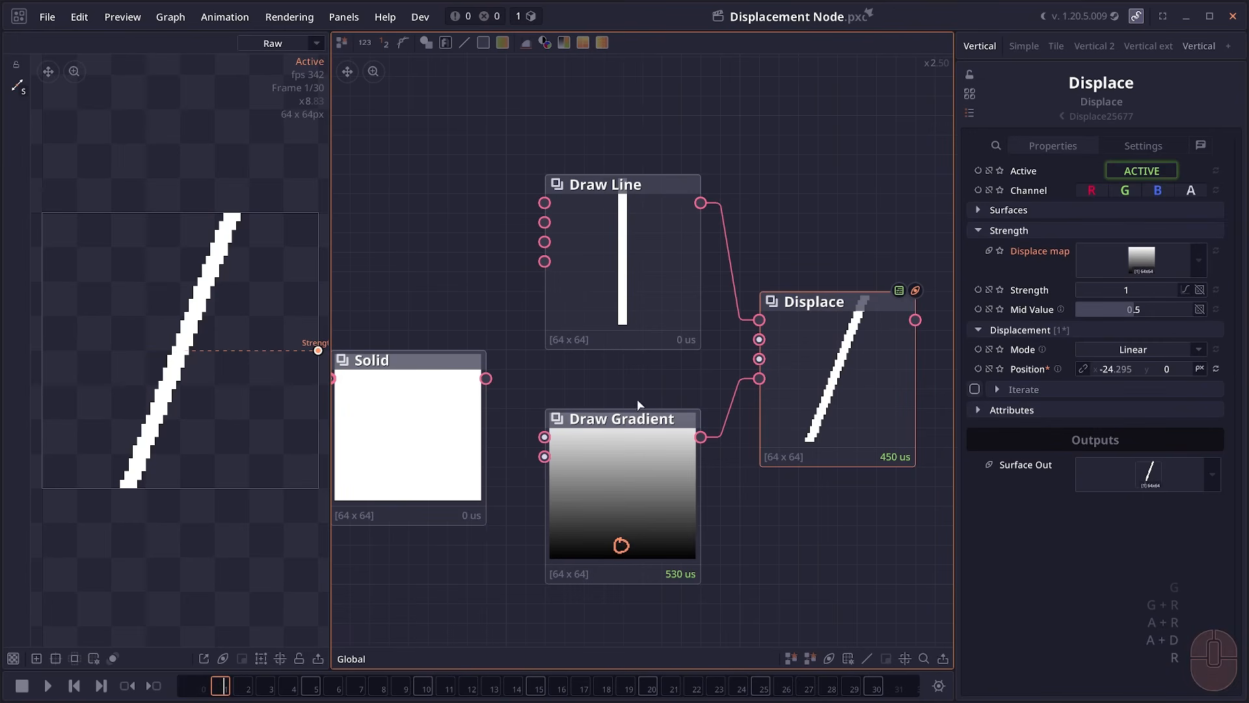
{"action": "left_click_drag", "start_coordinate": [625, 420], "coordinate": [625, 440]}
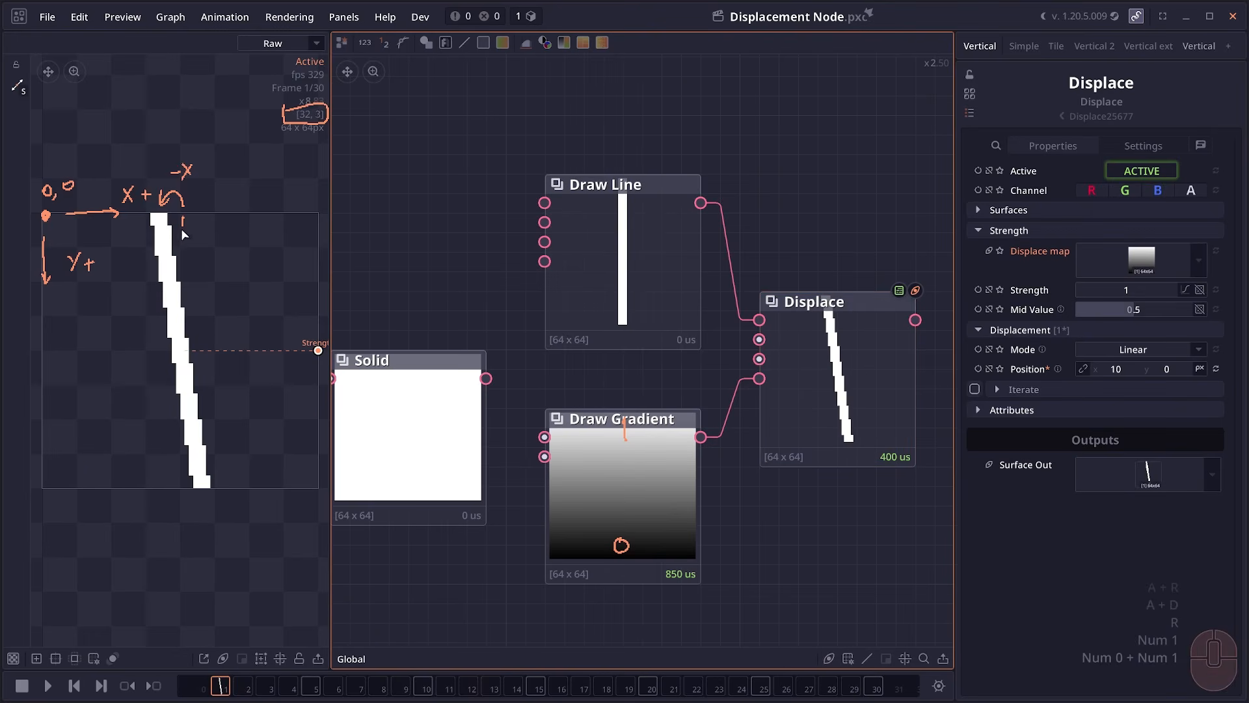
{"action": "left_click_drag", "start_coordinate": [183, 276], "coordinate": [180, 486]}
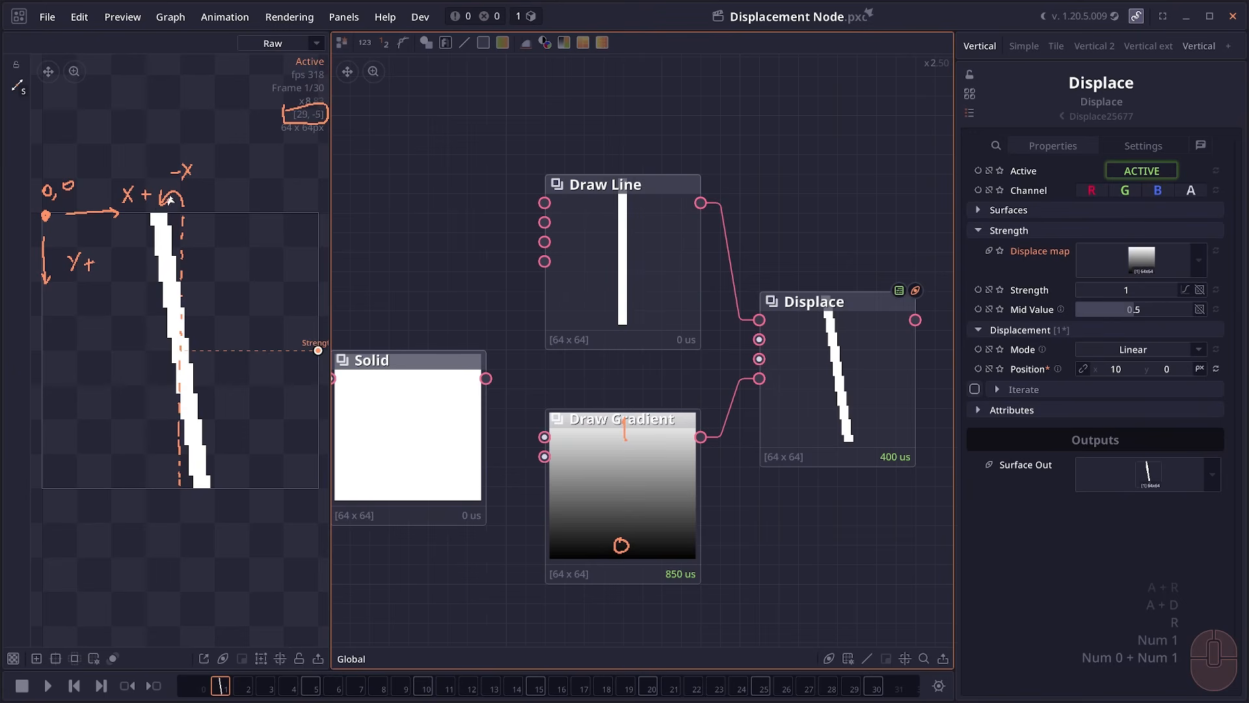
{"action": "left_click_drag", "start_coordinate": [156, 217], "coordinate": [183, 350]}
{"action": "mouse_move", "coordinate": [631, 490]}
{"action": "left_mouse_down"}
{"action": "mouse_move", "coordinate": [621, 528]}
{"action": "mouse_move", "coordinate": [615, 514]}
{"action": "left_mouse_up"}
{"action": "left_click_drag", "start_coordinate": [185, 371], "coordinate": [208, 482]}
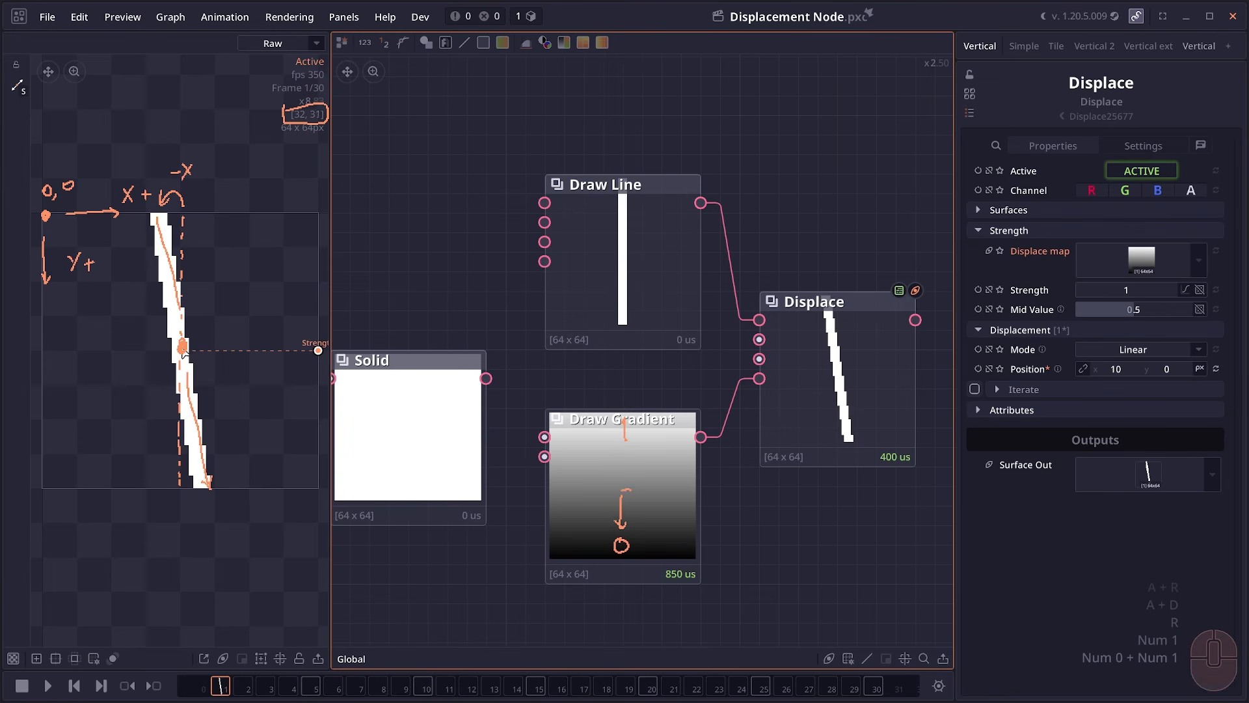
{"action": "left_click_drag", "start_coordinate": [181, 347], "coordinate": [162, 346]}
{"action": "left_click_drag", "start_coordinate": [626, 482], "coordinate": [631, 484]}
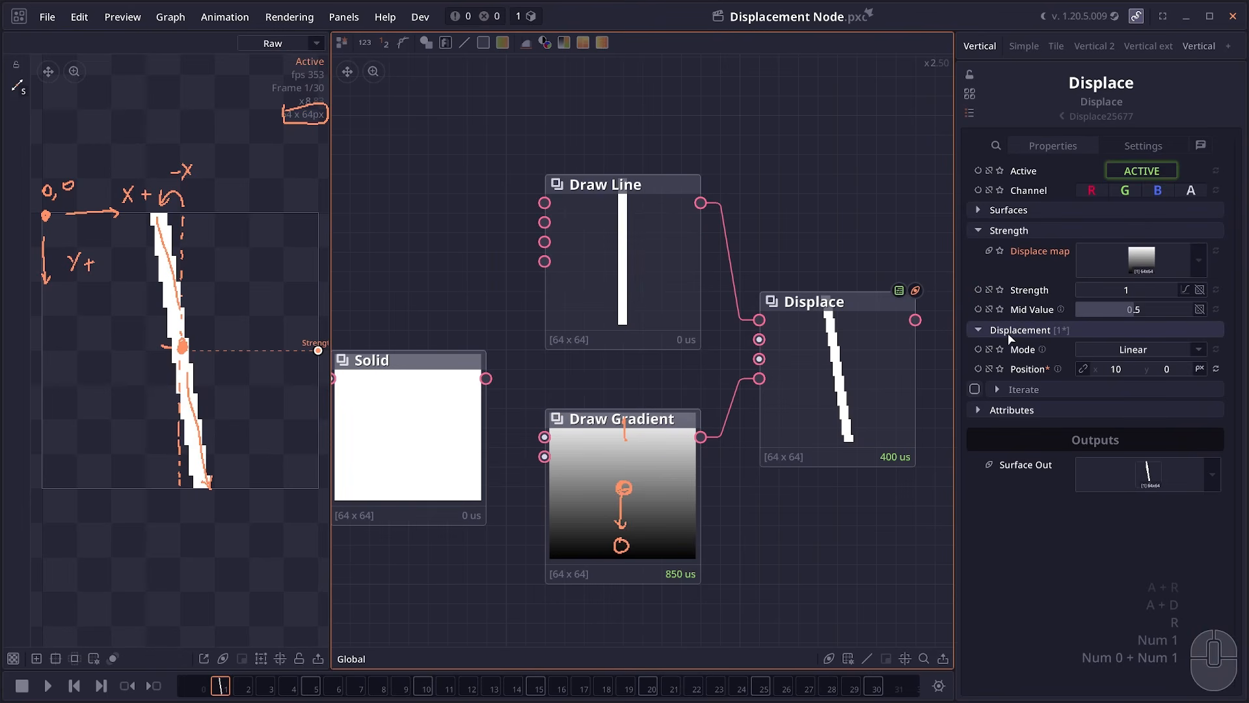
{"action": "left_click_drag", "start_coordinate": [1134, 299], "coordinate": [1140, 311]}
{"action": "left_click_drag", "start_coordinate": [171, 347], "coordinate": [157, 351]}
{"action": "left_click_drag", "start_coordinate": [614, 483], "coordinate": [592, 484]}
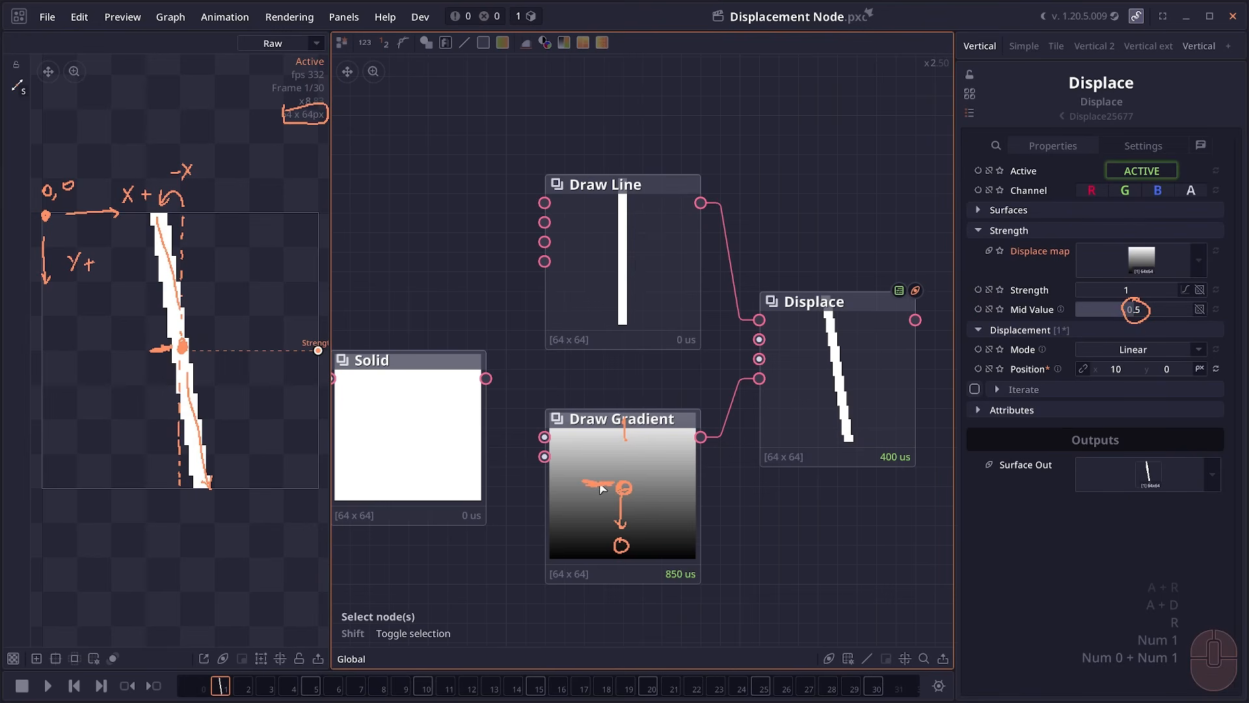
{"action": "left_click_drag", "start_coordinate": [189, 335], "coordinate": [183, 355]}
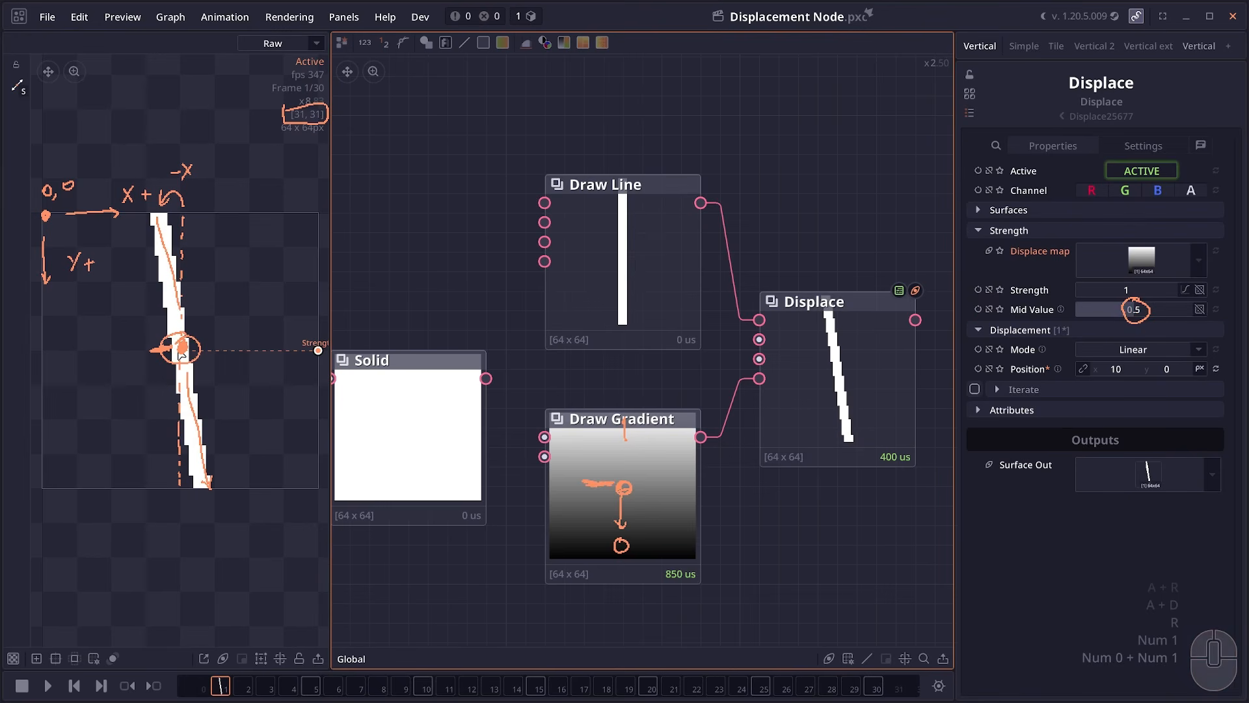
Step: Set the Displace node's Mid Value to 0
{"action": "left_click", "coordinate": [1084, 311]}
{"action": "type", "text": "0"}
{"action": "key", "text": "Return"}
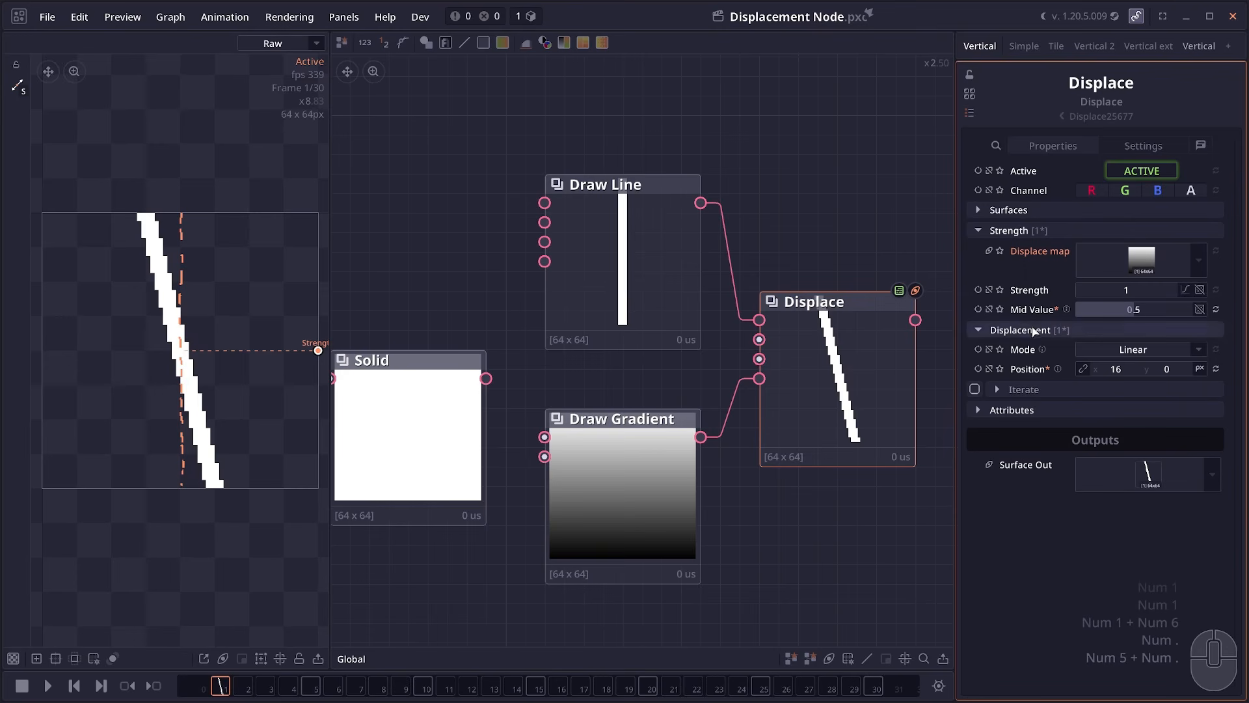
{"action": "left_click", "coordinate": [1132, 307]}
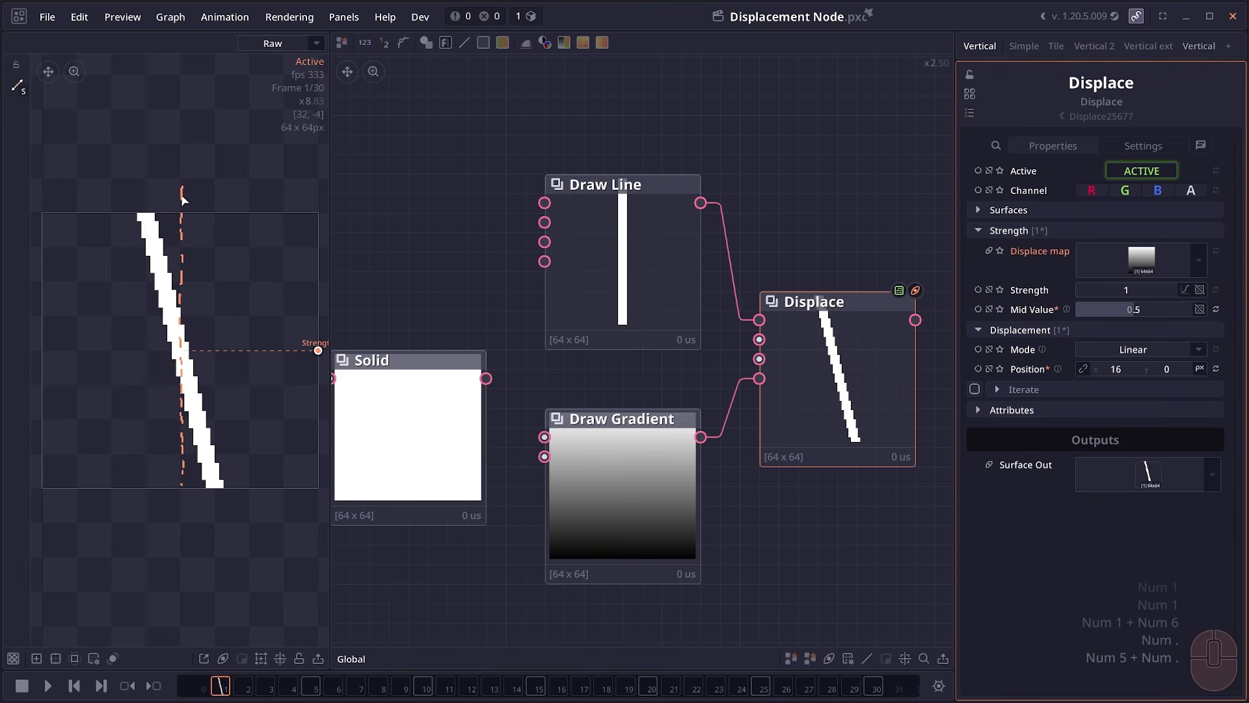
{"action": "left_click_drag", "start_coordinate": [146, 200], "coordinate": [146, 205]}
{"action": "left_click_drag", "start_coordinate": [166, 162], "coordinate": [165, 166]}
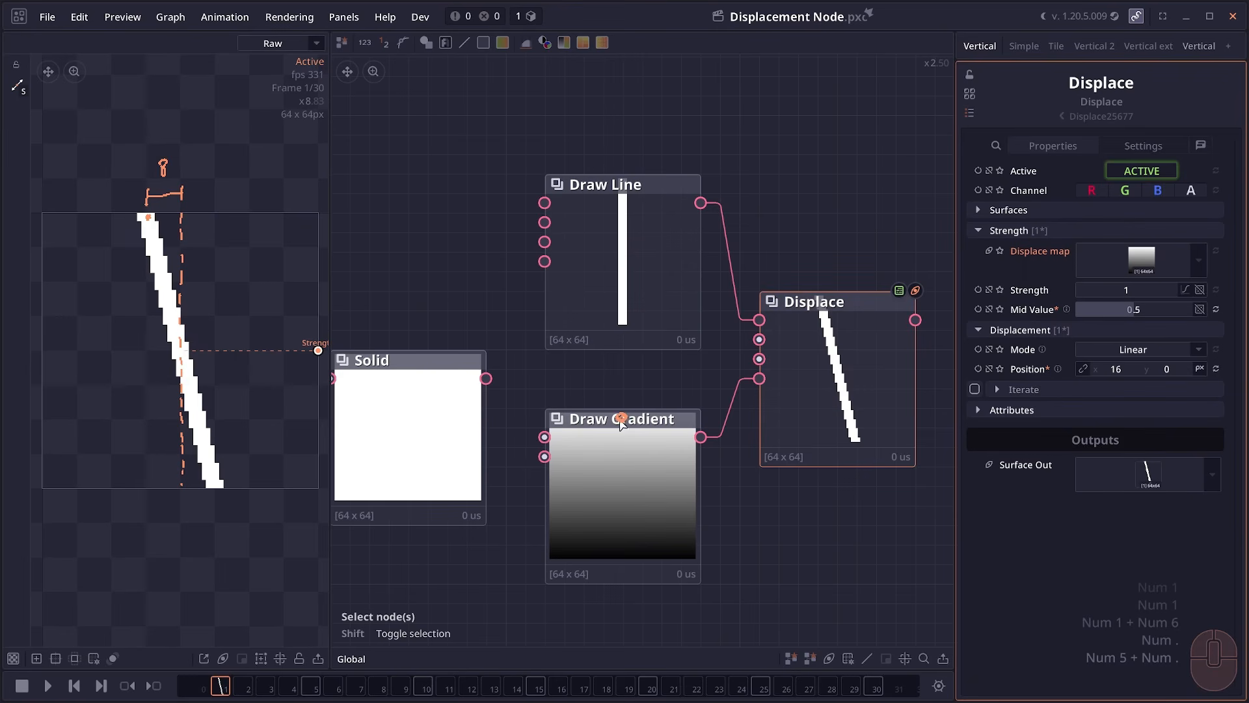
{"action": "left_click_drag", "start_coordinate": [601, 413], "coordinate": [601, 433]}
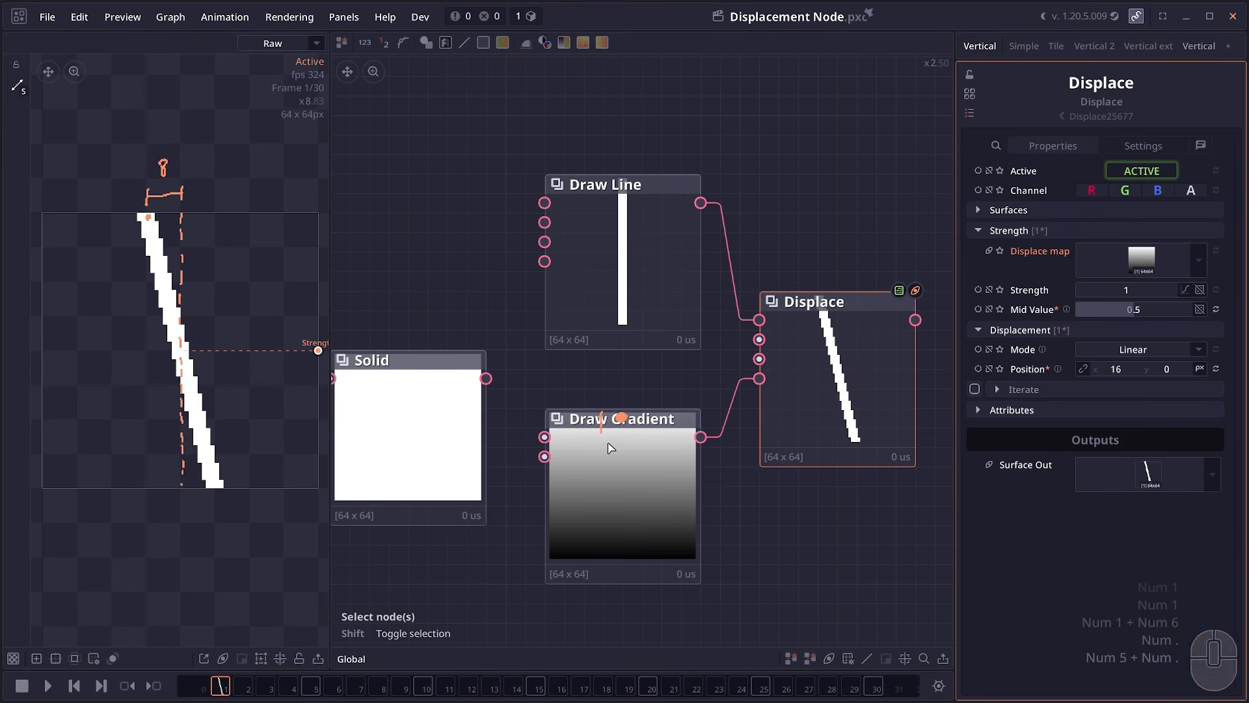
{"action": "left_click_drag", "start_coordinate": [181, 225], "coordinate": [157, 221]}
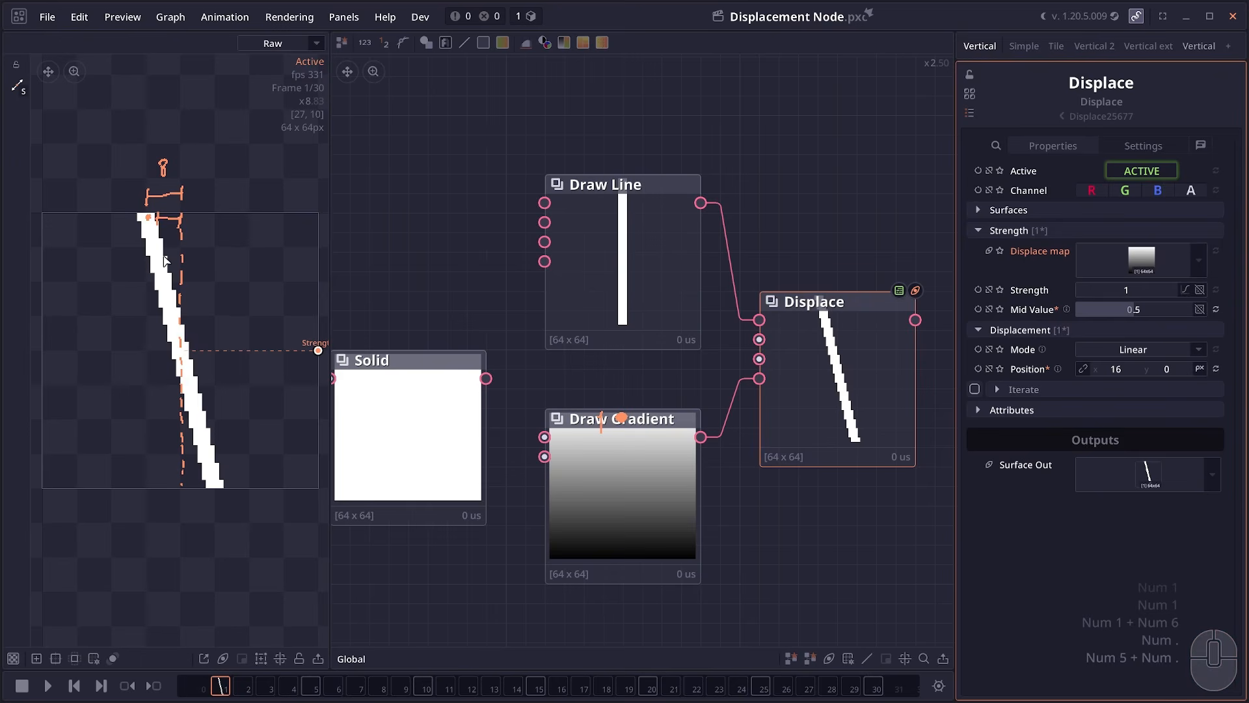
Step: Connect the Solid node's output to the Displace map input in place of the gradient
{"action": "left_click_drag", "start_coordinate": [486, 378], "coordinate": [754, 421]}
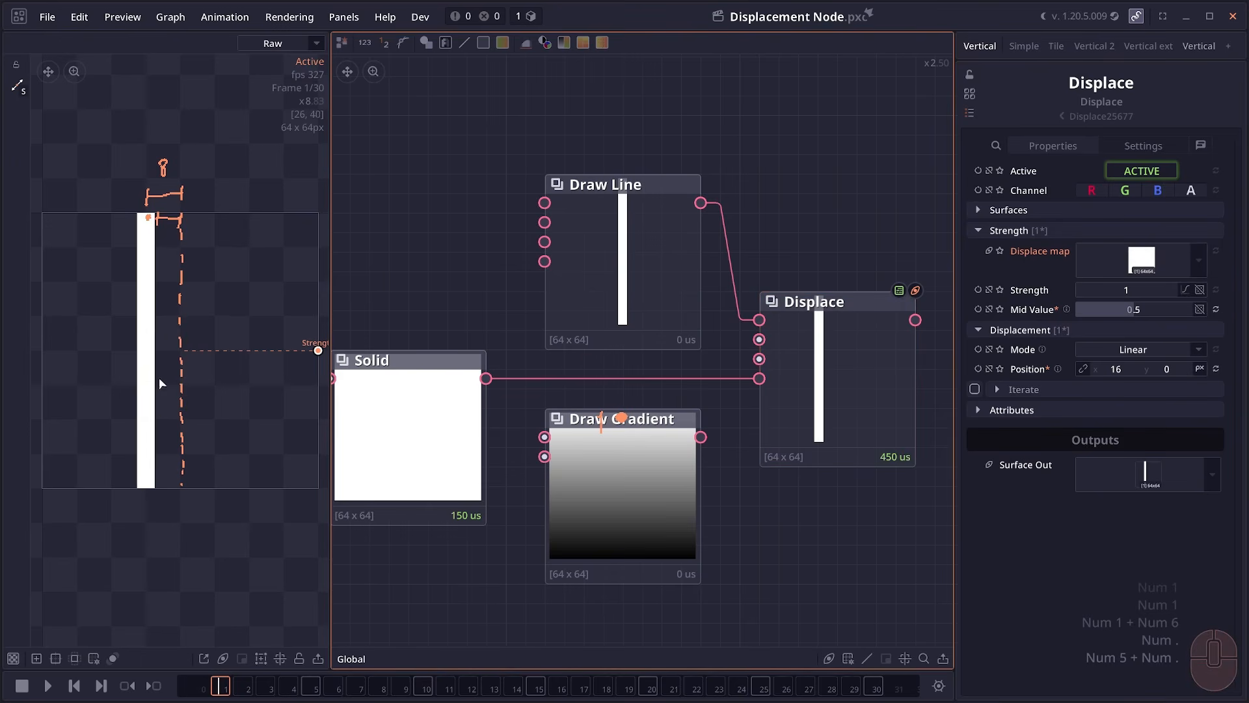
{"action": "left_click_drag", "start_coordinate": [1121, 352], "coordinate": [1108, 358]}
{"action": "left_click_drag", "start_coordinate": [117, 343], "coordinate": [127, 352]}
{"action": "left_click", "coordinate": [123, 353]}
{"action": "mouse_move", "coordinate": [110, 229]}
{"action": "left_mouse_down"}
{"action": "mouse_move", "coordinate": [110, 209]}
{"action": "mouse_move", "coordinate": [59, 221]}
{"action": "mouse_move", "coordinate": [80, 226]}
{"action": "mouse_move", "coordinate": [112, 325]}
{"action": "left_mouse_up"}
{"action": "left_click", "coordinate": [71, 227]}
{"action": "left_click", "coordinate": [627, 550]}
{"action": "mouse_move", "coordinate": [122, 372]}
{"action": "left_mouse_down"}
{"action": "mouse_move", "coordinate": [109, 454]}
{"action": "mouse_move", "coordinate": [84, 468]}
{"action": "left_mouse_up"}
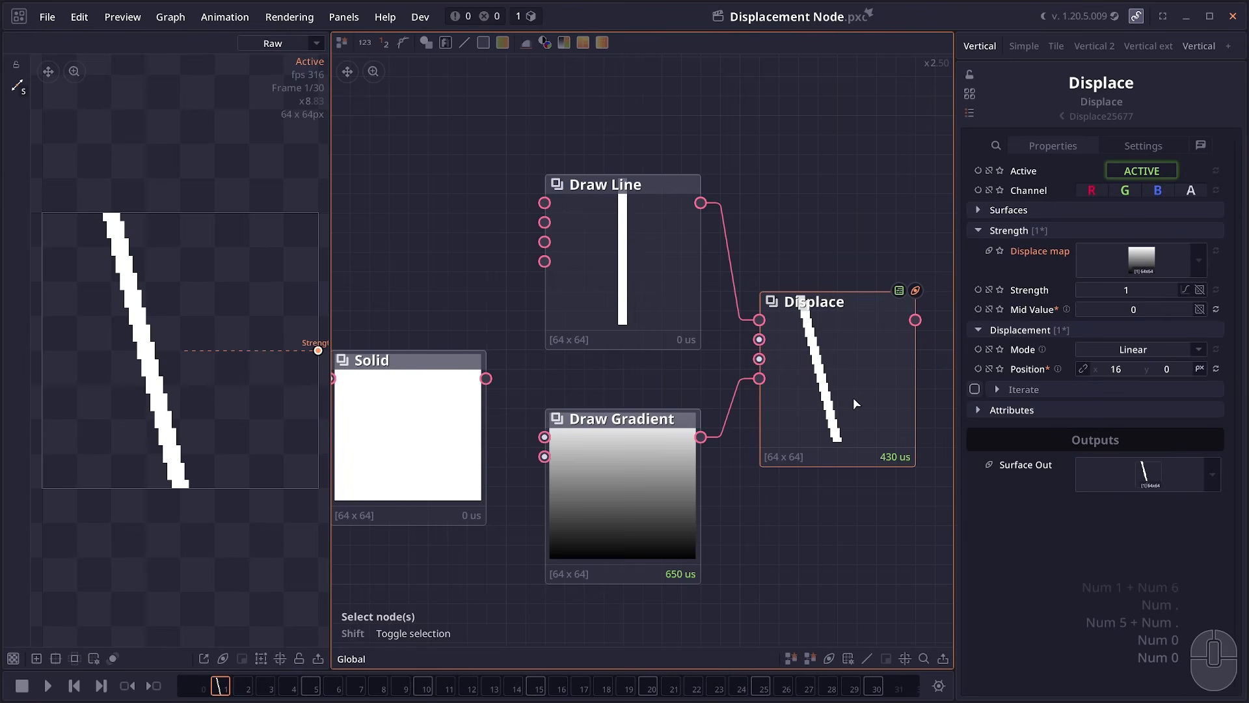
Step: Add a Perlin Noise node with Iteration 1 and connect it to the Displace node's Displace map
{"action": "left_click", "coordinate": [853, 397]}
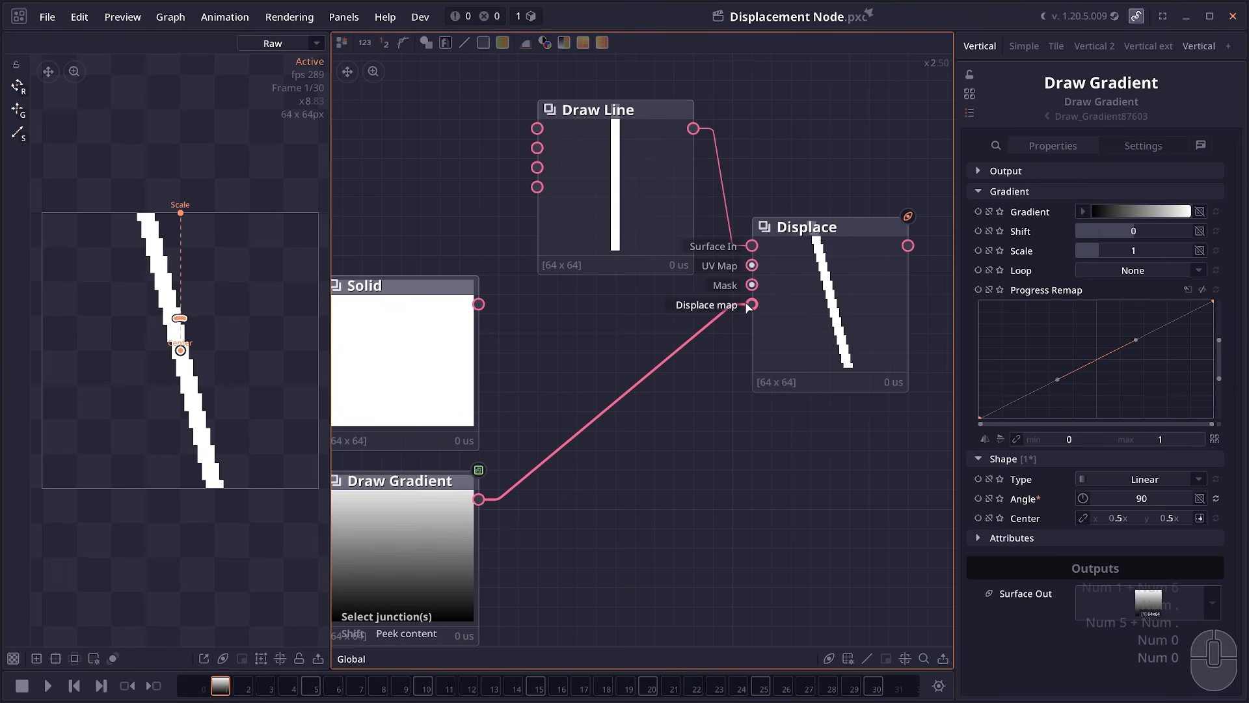
{"action": "right_click", "coordinate": [640, 463]}
{"action": "type", "text": "perl"}
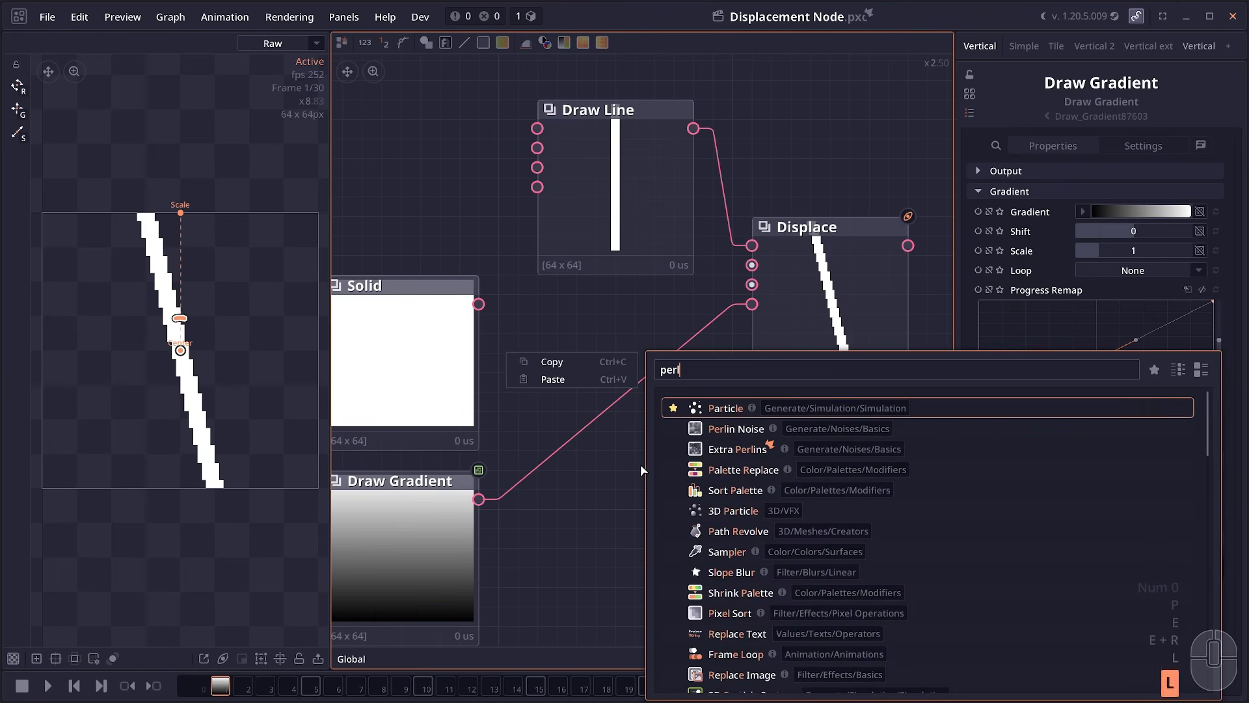
{"action": "left_click", "coordinate": [735, 428]}
{"action": "left_click", "coordinate": [616, 504]}
{"action": "left_click", "coordinate": [1141, 251]}
{"action": "type", "text": "1"}
{"action": "mouse_move", "coordinate": [693, 519]}
{"action": "left_mouse_down"}
{"action": "mouse_move", "coordinate": [685, 280]}
{"action": "mouse_move", "coordinate": [748, 306]}
{"action": "left_mouse_up"}
{"action": "left_click", "coordinate": [833, 323]}
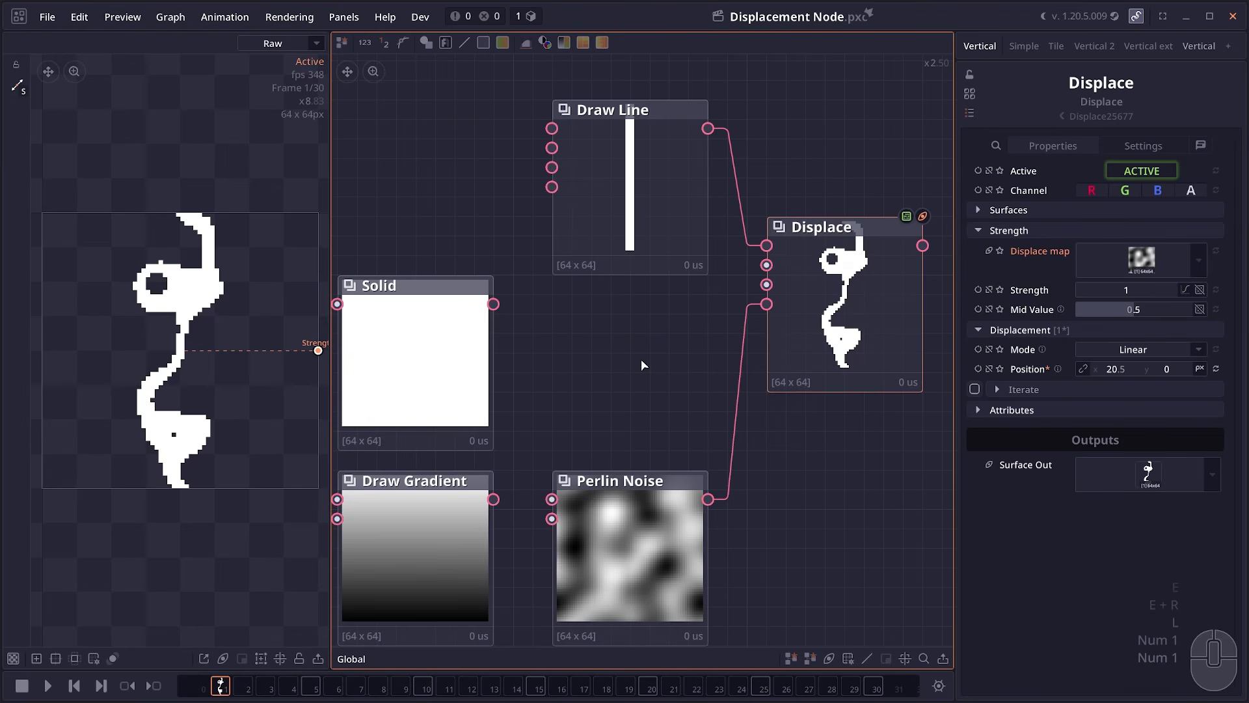
Step: Tile the preview vertically and compare the Draw Line output with the Displace output
{"action": "left_click_drag", "start_coordinate": [655, 347], "coordinate": [663, 312]}
{"action": "left_click", "coordinate": [637, 497]}
{"action": "left_click", "coordinate": [70, 662]}
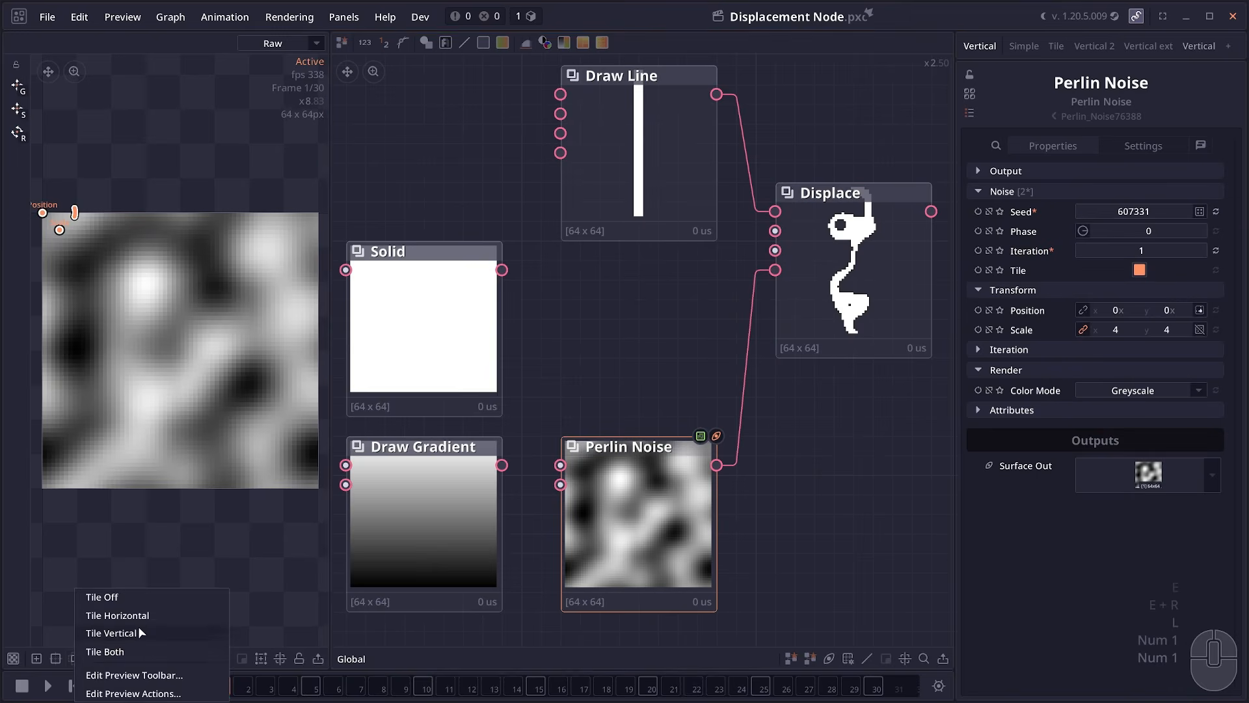
{"action": "left_click", "coordinate": [138, 628]}
{"action": "left_click", "coordinate": [630, 189]}
{"action": "scroll", "coordinate": [193, 173], "scroll_direction": "down", "scroll_amount": 3}
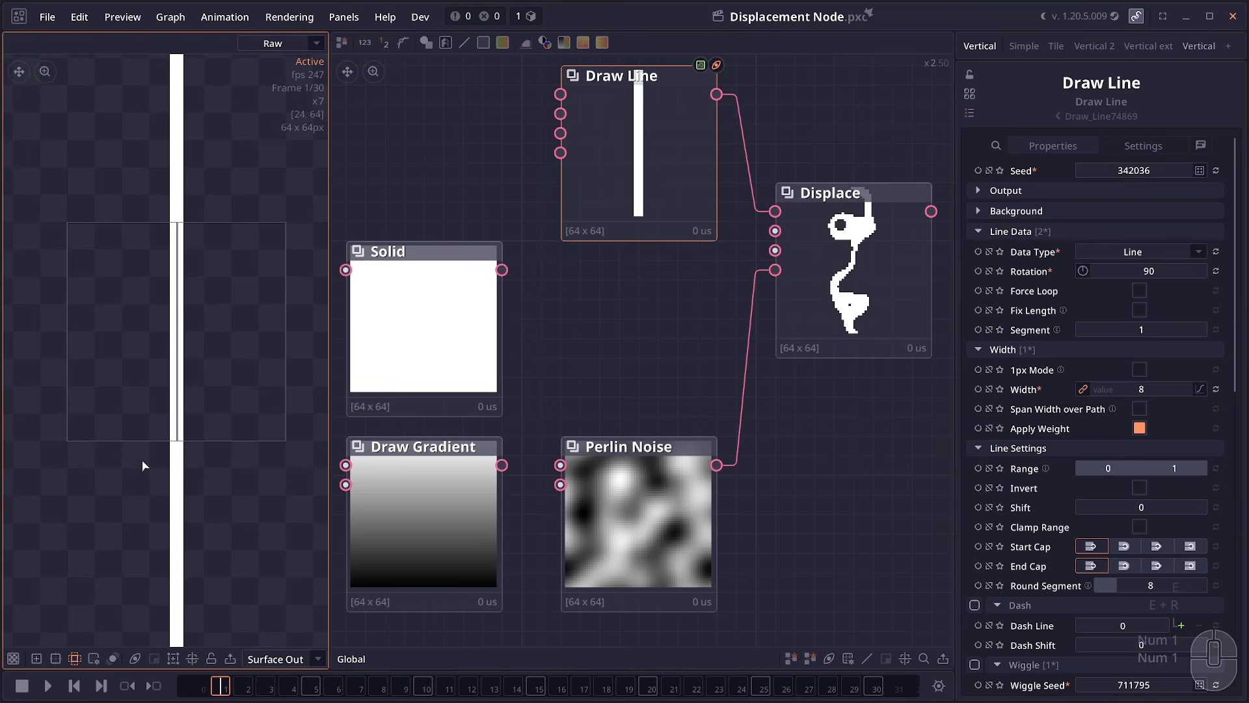
{"action": "left_click", "coordinate": [845, 286]}
{"action": "scroll", "coordinate": [197, 313], "scroll_direction": "up", "scroll_amount": 1}
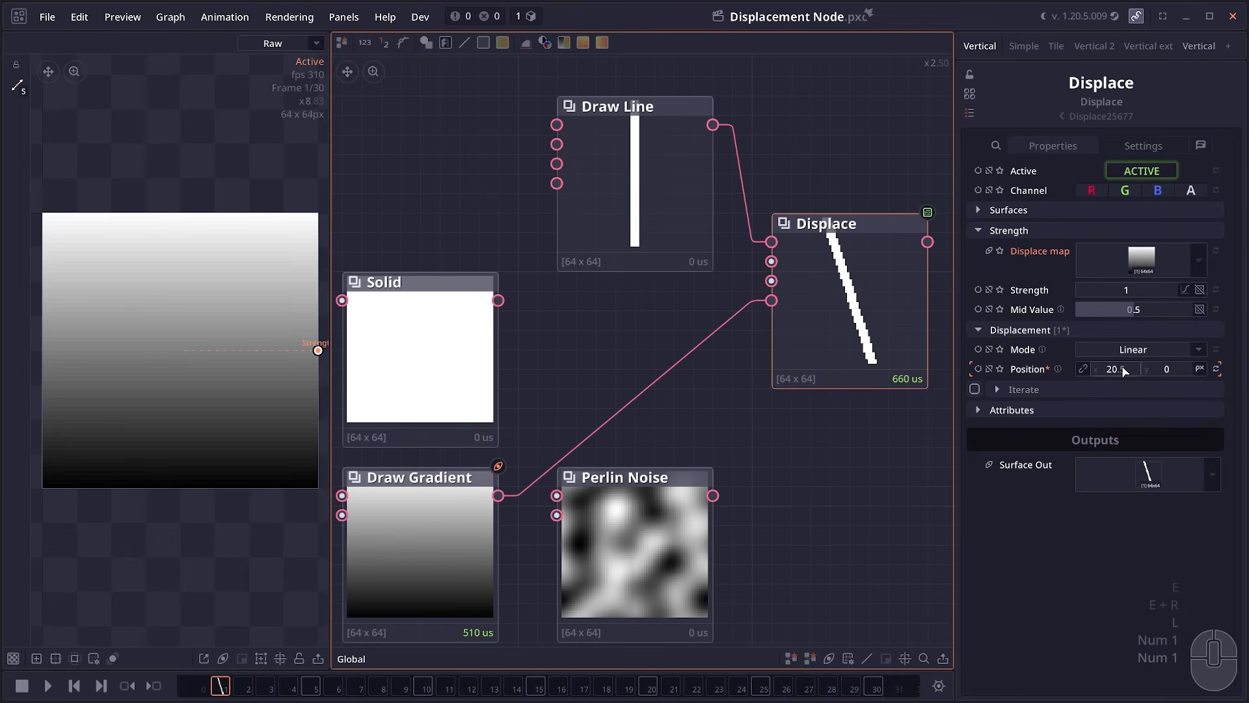
Step: Increase the Displace node's X Position to about 85 pixels with the gradient as displace map
{"action": "left_click_drag", "start_coordinate": [1122, 367], "coordinate": [1165, 368]}
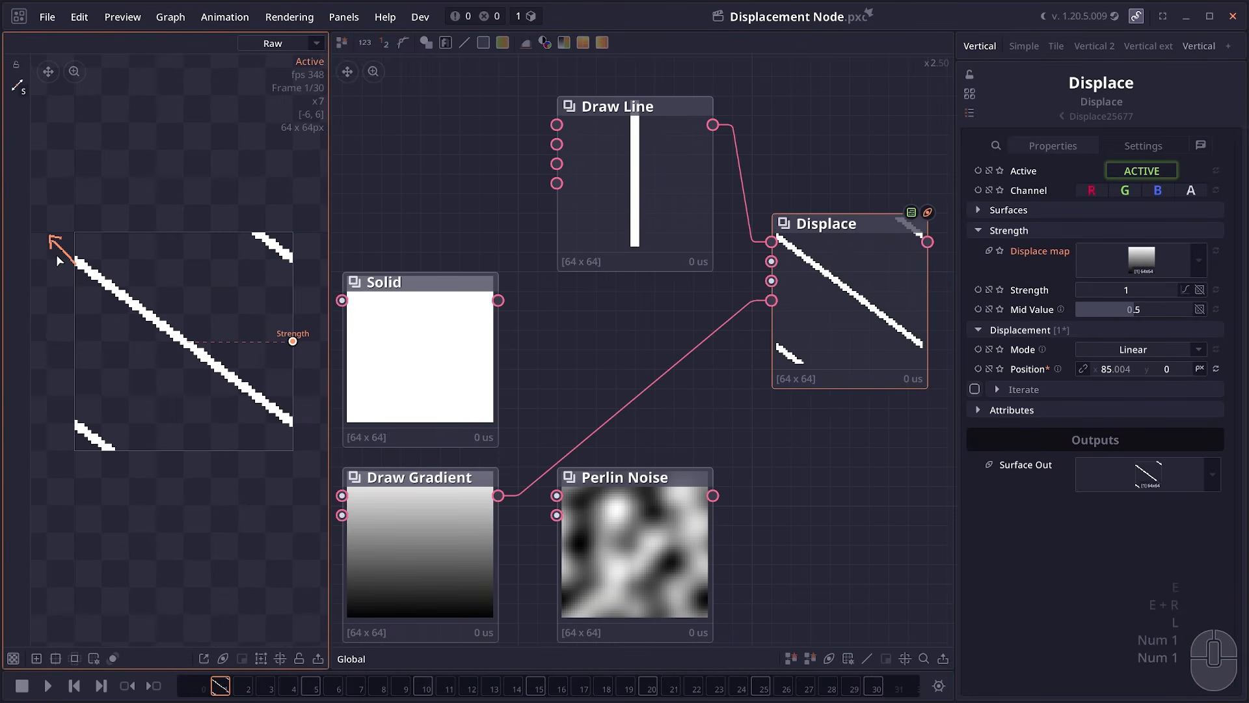
{"action": "left_click_drag", "start_coordinate": [300, 258], "coordinate": [250, 224]}
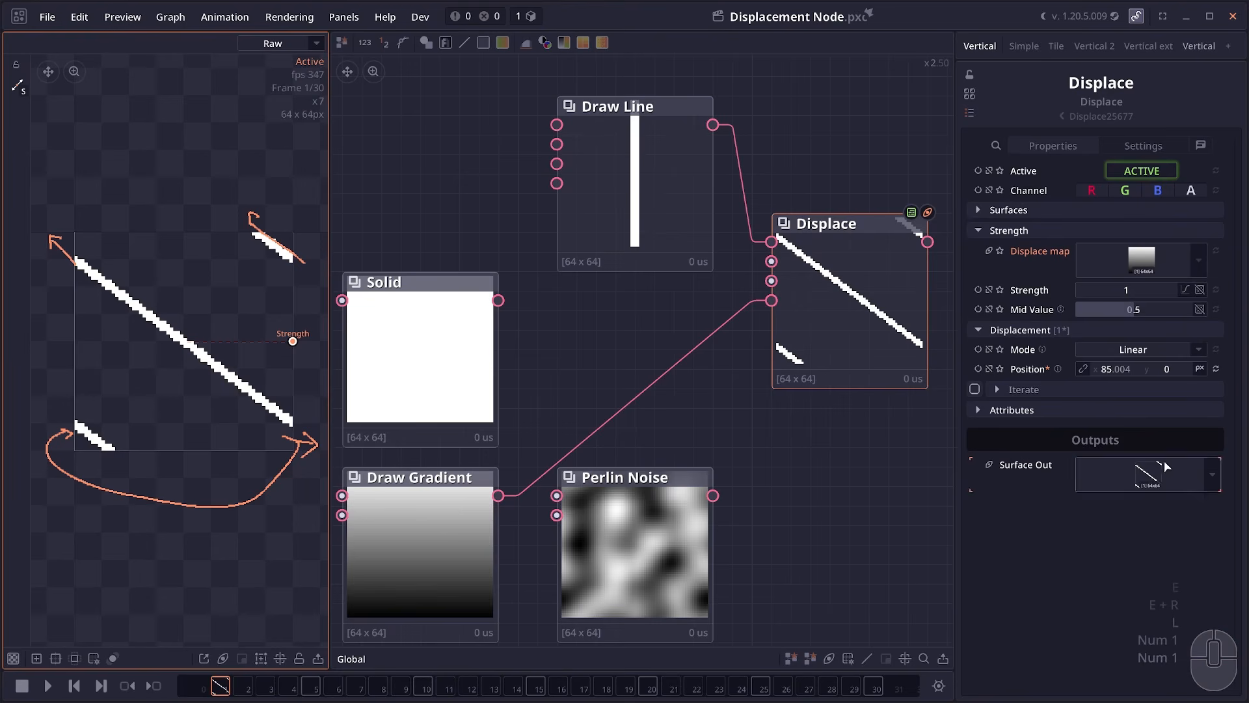
Step: Toggle the Displace node's Attributes section and show the project settings to check the Oversample option
{"action": "left_click", "coordinate": [1071, 410]}
{"action": "left_click", "coordinate": [718, 456]}
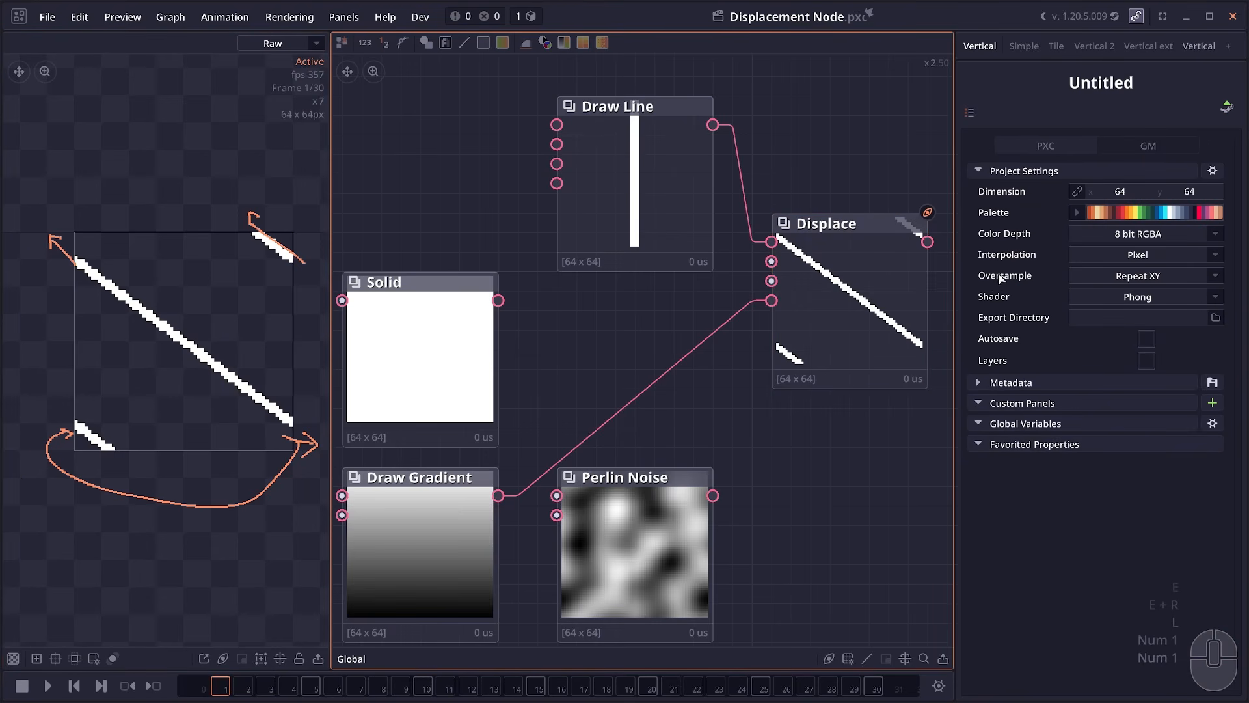
Step: Set the Displace node's Oversample attribute to Repeat XY
{"action": "left_click", "coordinate": [775, 317]}
{"action": "left_click", "coordinate": [1109, 449]}
{"action": "left_click", "coordinate": [1129, 551]}
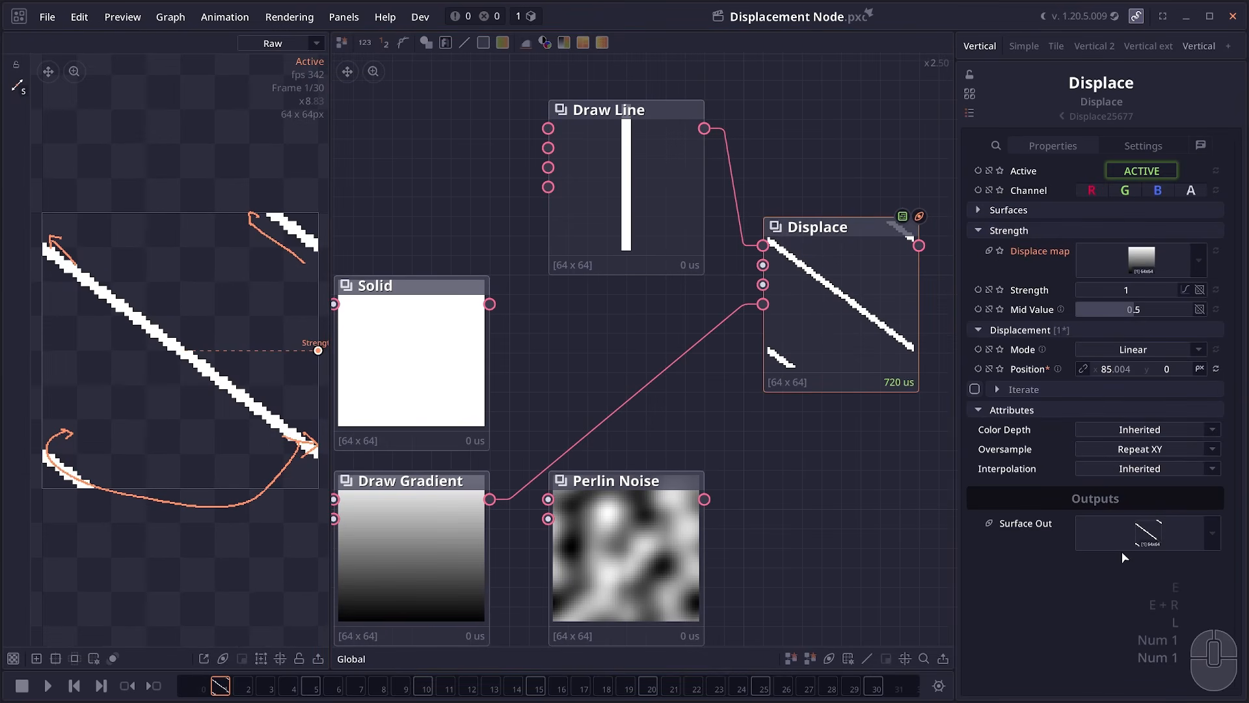
{"action": "scroll", "coordinate": [112, 357], "scroll_direction": "down", "scroll_amount": 1}
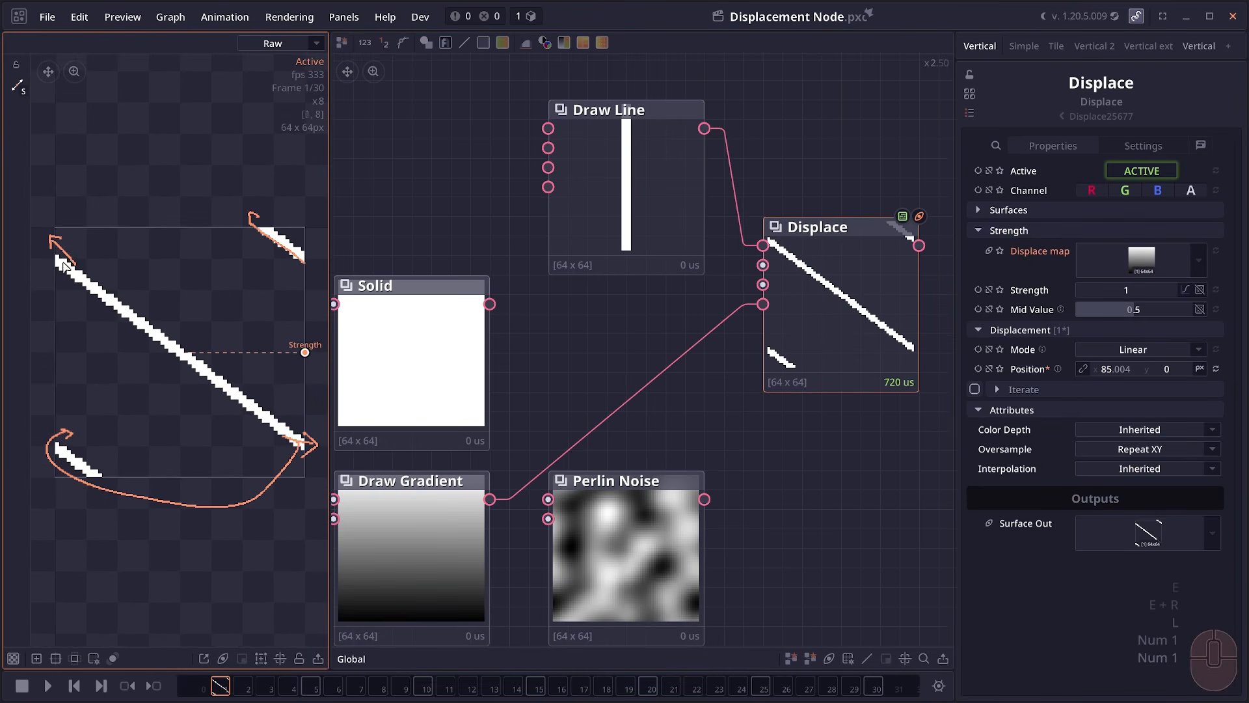
Step: Tile the preview horizontally to check how the displaced line wraps across the edges, and turn the tiling back off
{"action": "mouse_move", "coordinate": [53, 252]}
{"action": "left_mouse_down"}
{"action": "mouse_move", "coordinate": [214, 166]}
{"action": "mouse_move", "coordinate": [308, 240]}
{"action": "left_mouse_up"}
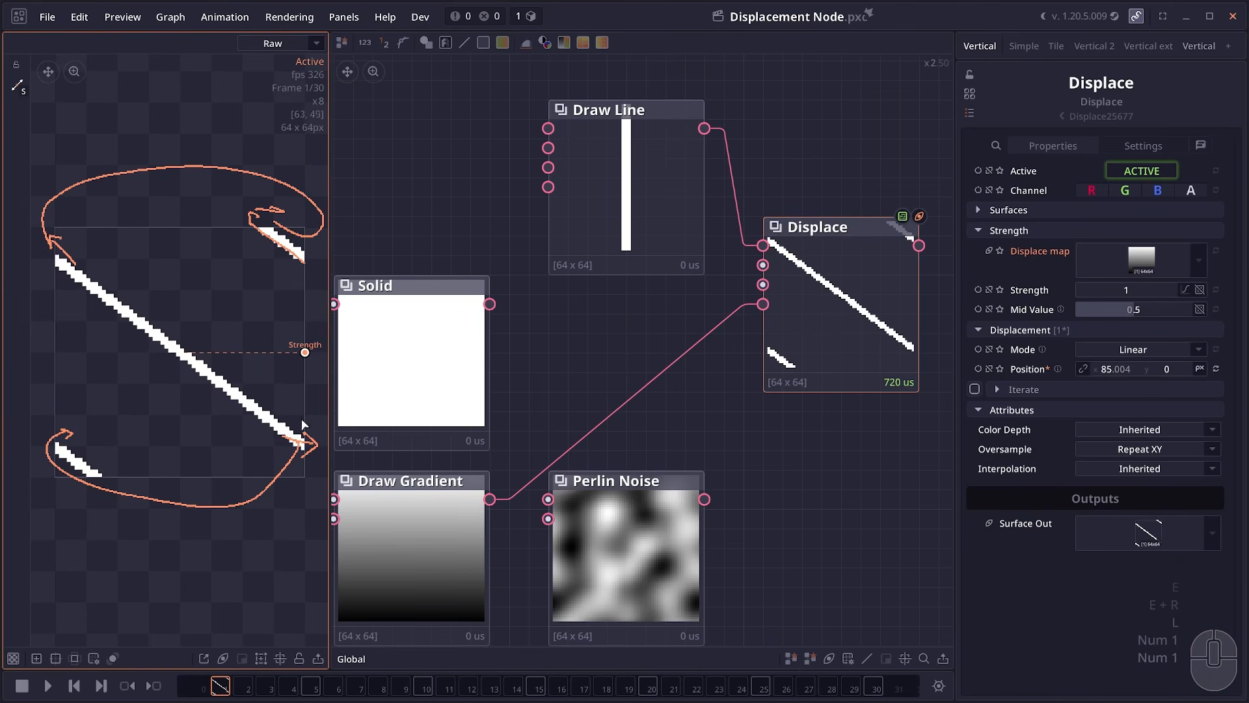
{"action": "left_click", "coordinate": [77, 658]}
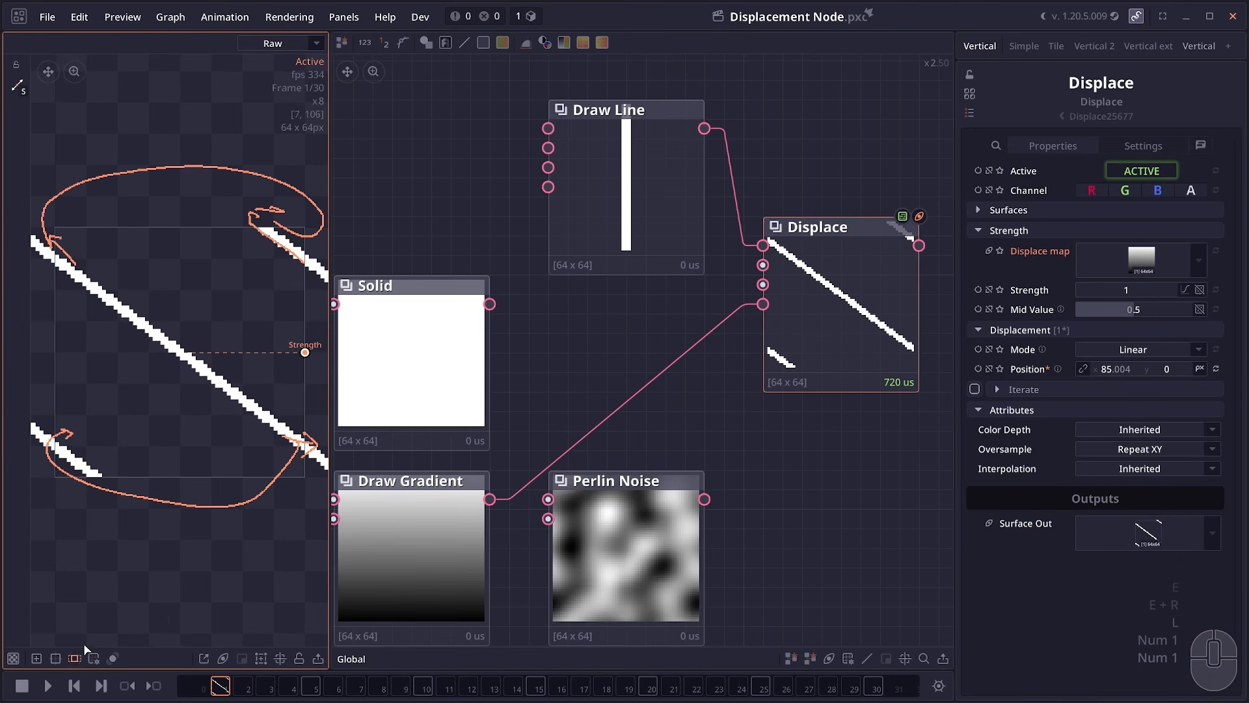
{"action": "left_click", "coordinate": [79, 656]}
{"action": "scroll", "coordinate": [214, 328], "scroll_direction": "down", "scroll_amount": 2}
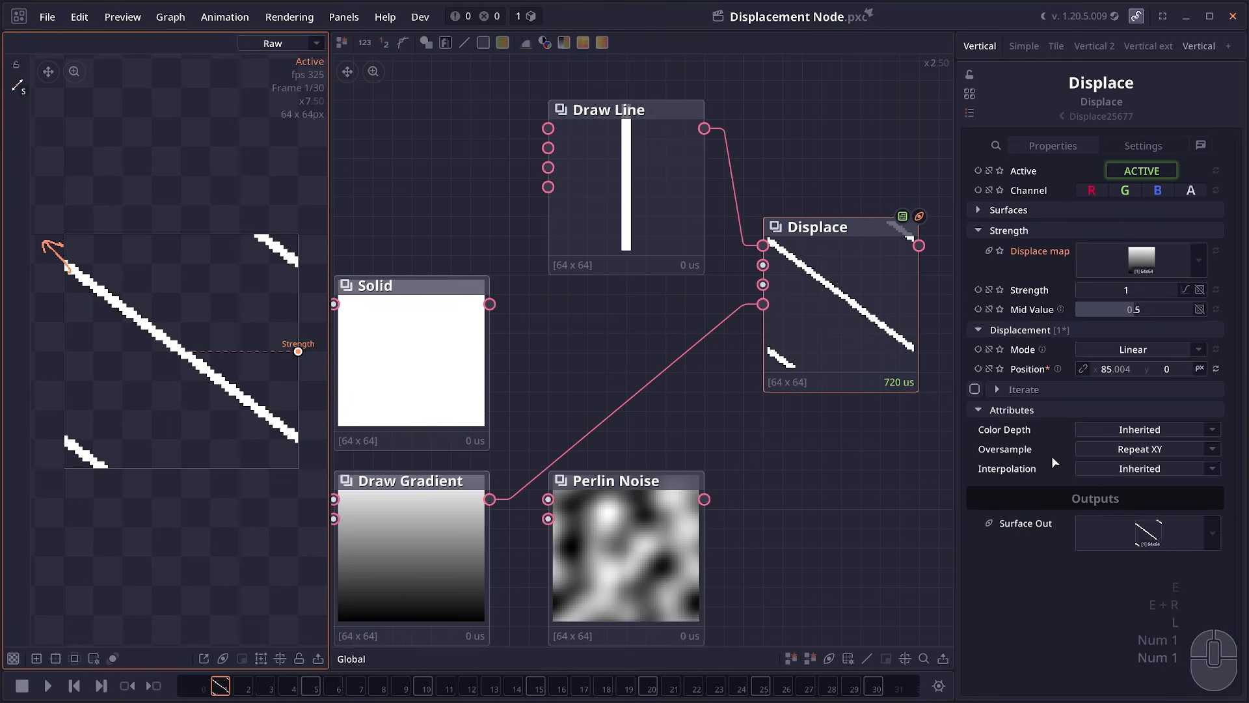
Step: Try other Oversample options on the Displace node and set it to Empty
{"action": "left_click", "coordinate": [1104, 450]}
{"action": "left_click", "coordinate": [1135, 502]}
{"action": "left_click_drag", "start_coordinate": [288, 224], "coordinate": [286, 225]}
{"action": "left_click_drag", "start_coordinate": [50, 249], "coordinate": [62, 155]}
{"action": "left_click", "coordinate": [1132, 450]}
{"action": "left_click", "coordinate": [1132, 521]}
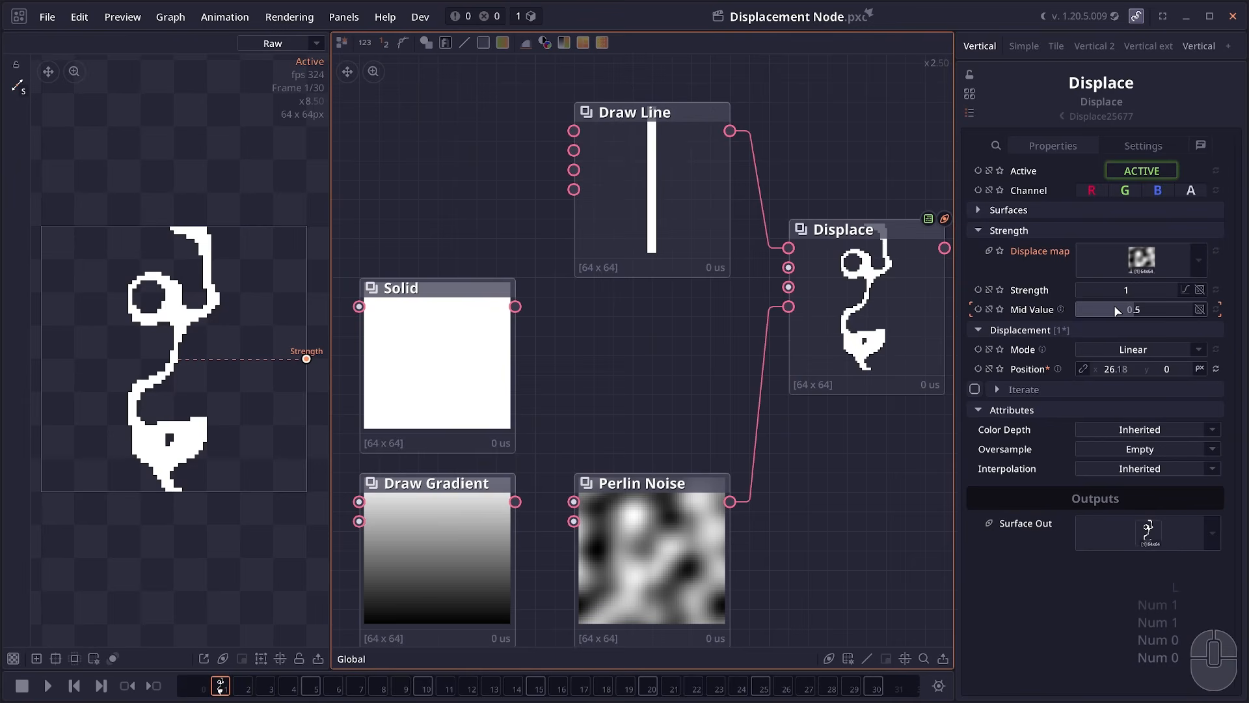
Step: Blend the Draw Line output with the Draw Gradient and feed the Blend node into the Displace node's surface input
{"action": "left_click_drag", "start_coordinate": [1131, 334], "coordinate": [1123, 340]}
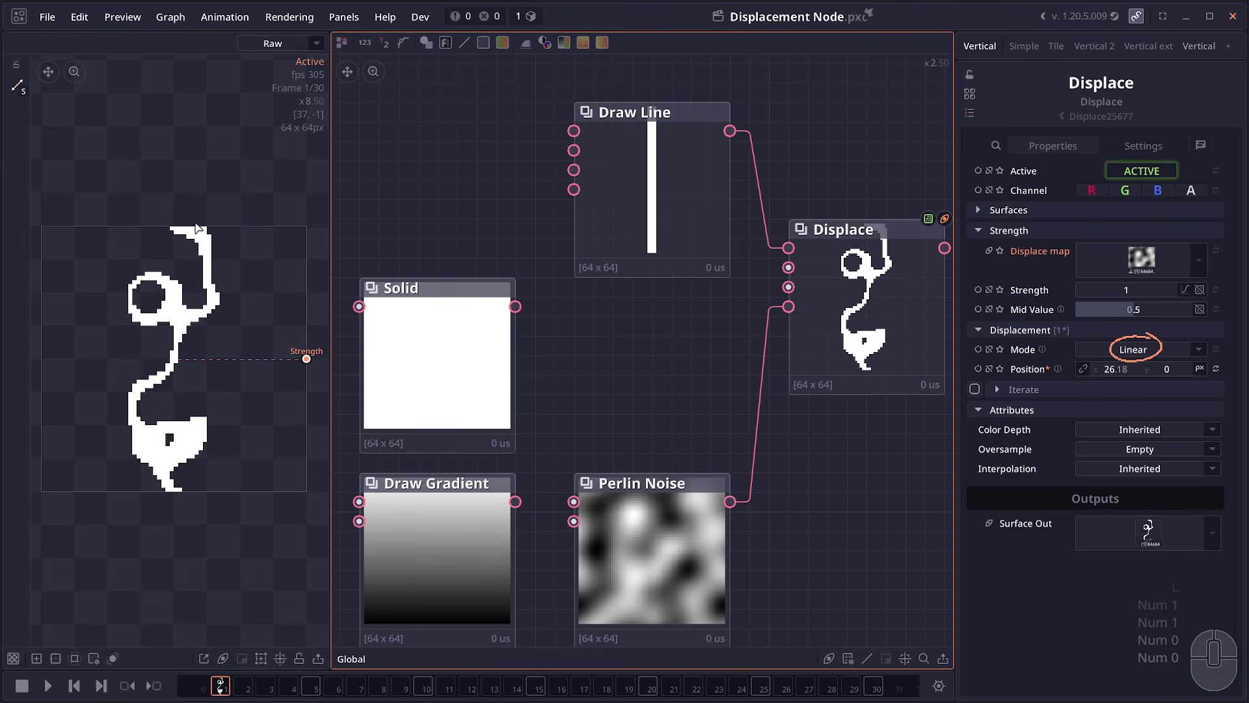
{"action": "mouse_move", "coordinate": [173, 236]}
{"action": "left_mouse_down"}
{"action": "mouse_move", "coordinate": [118, 236]}
{"action": "mouse_move", "coordinate": [244, 232]}
{"action": "left_mouse_up"}
{"action": "left_click_drag", "start_coordinate": [173, 249], "coordinate": [154, 256]}
{"action": "key", "text": "ctrl+b"}
{"action": "key", "text": "m"}
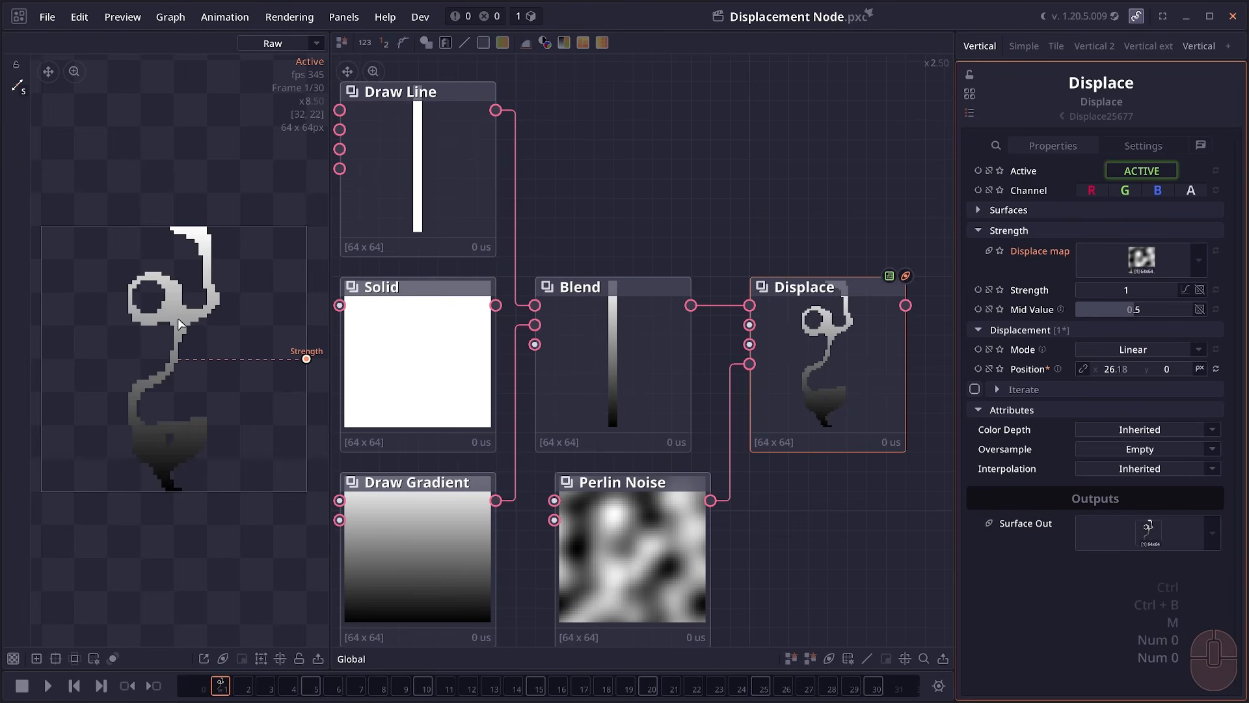
Step: Set the Displace node's displacement Mode to Vector
{"action": "left_click_drag", "start_coordinate": [420, 139], "coordinate": [392, 109]}
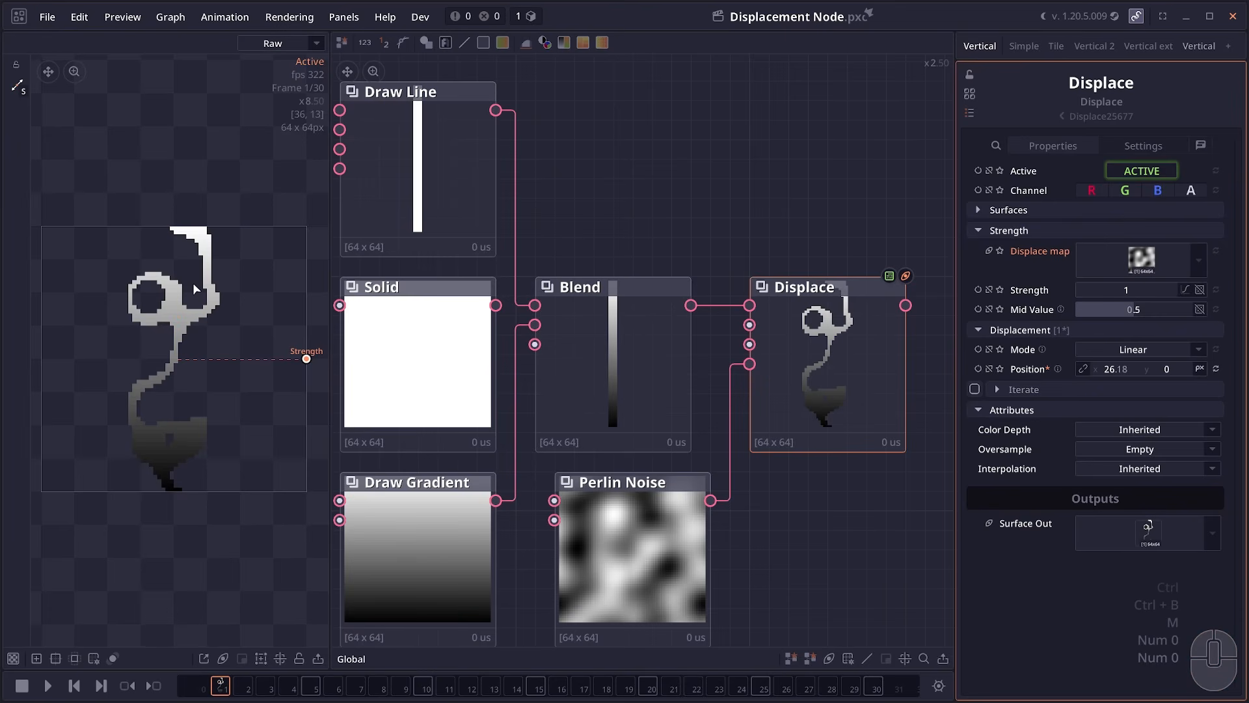
{"action": "left_click", "coordinate": [1140, 350]}
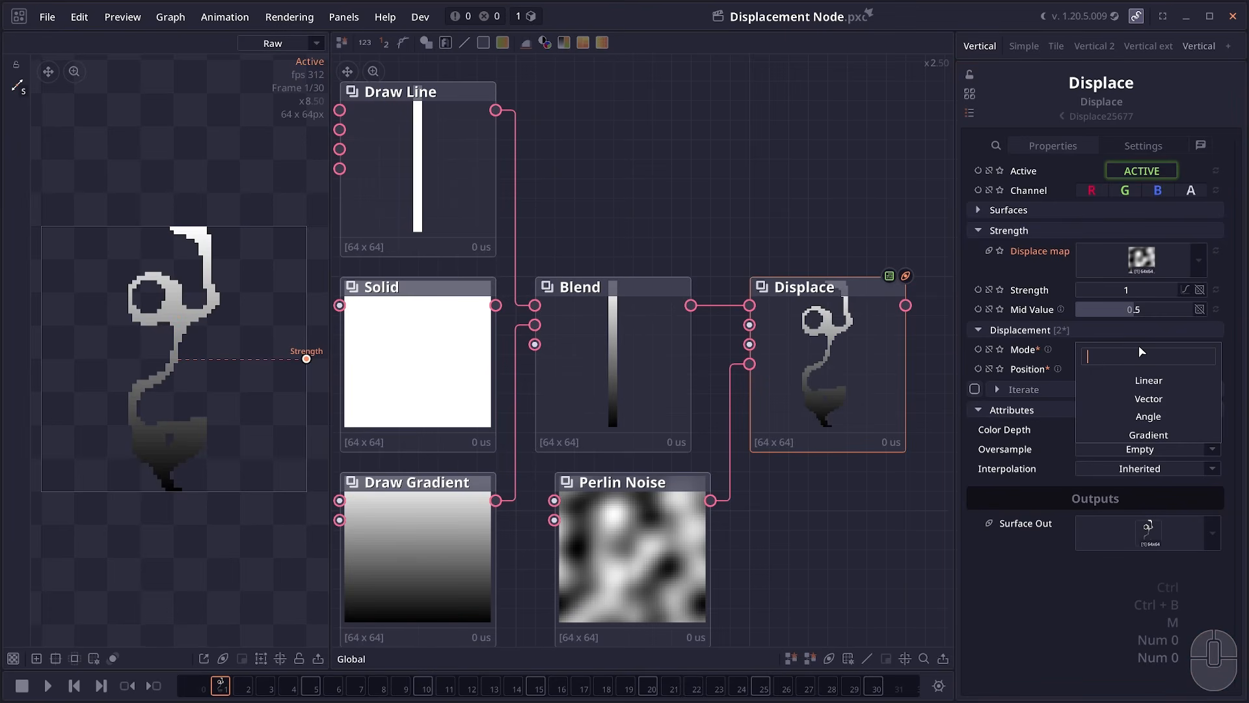
{"action": "left_click", "coordinate": [1148, 398]}
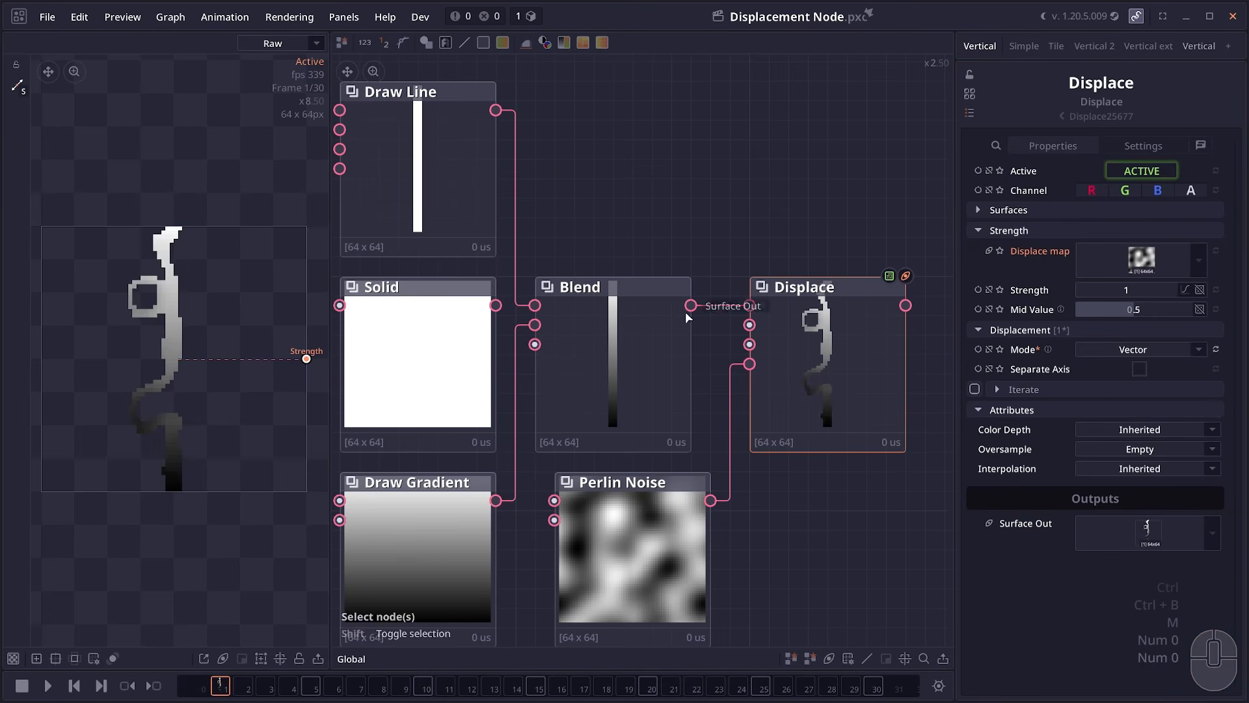
Step: Preview the Perlin Noise output and show only its red channel
{"action": "left_click_drag", "start_coordinate": [839, 400], "coordinate": [777, 381]}
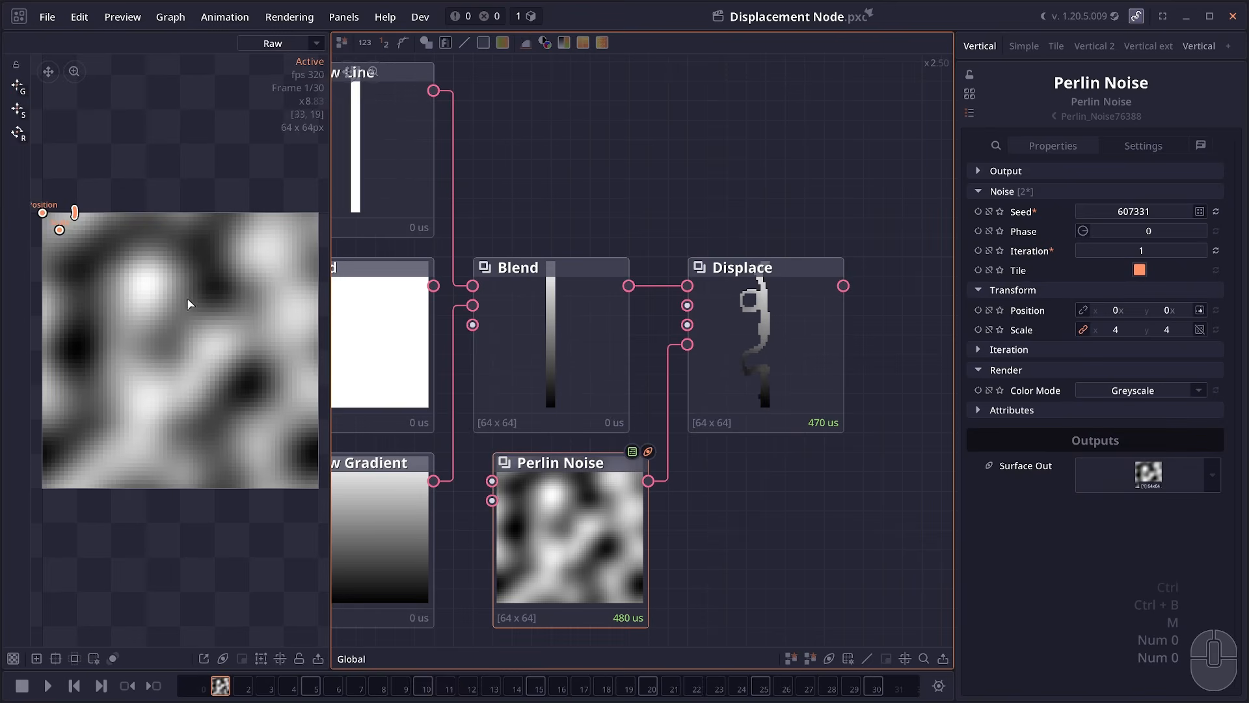
{"action": "left_click_drag", "start_coordinate": [216, 323], "coordinate": [208, 324]}
{"action": "scroll", "coordinate": [208, 324], "scroll_direction": "down", "scroll_amount": 1}
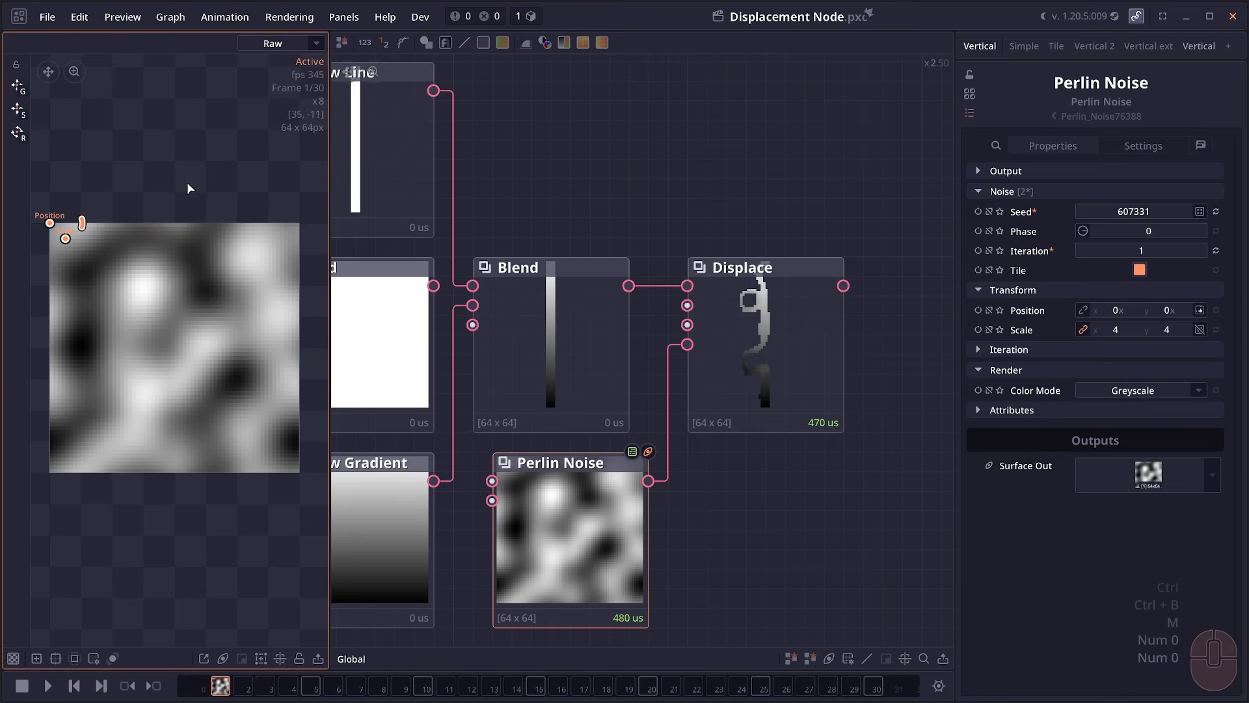
{"action": "mouse_move", "coordinate": [213, 199]}
{"action": "left_mouse_down"}
{"action": "mouse_move", "coordinate": [221, 191]}
{"action": "mouse_move", "coordinate": [231, 207]}
{"action": "mouse_move", "coordinate": [238, 194]}
{"action": "left_mouse_up"}
{"action": "left_click_drag", "start_coordinate": [251, 197], "coordinate": [270, 203]}
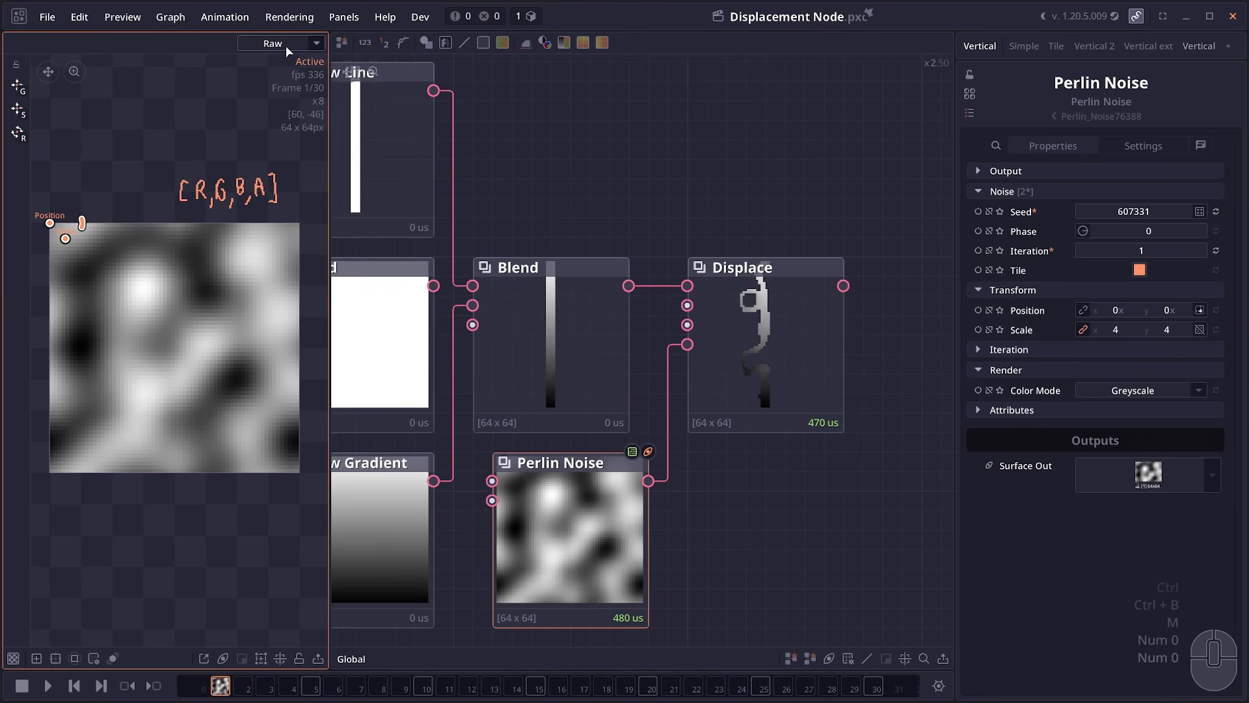
{"action": "left_click", "coordinate": [268, 45]}
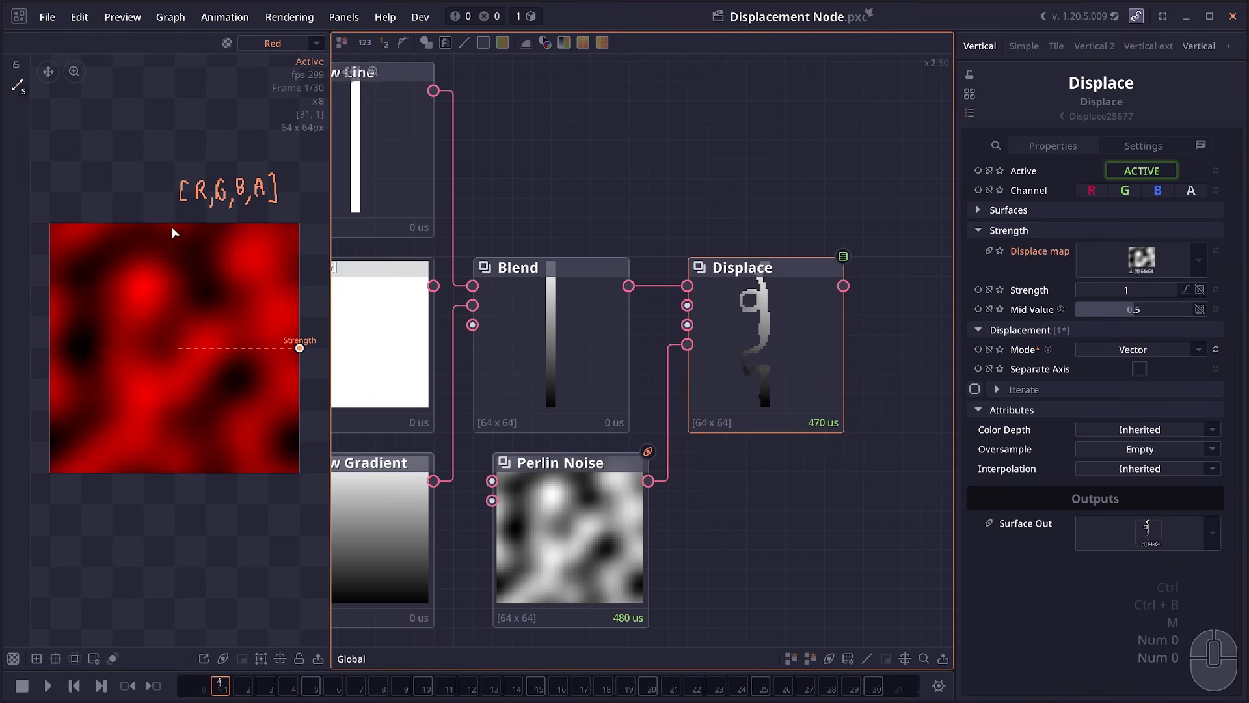
{"action": "left_click_drag", "start_coordinate": [225, 164], "coordinate": [227, 213]}
{"action": "mouse_move", "coordinate": [224, 167]}
{"action": "left_mouse_down"}
{"action": "mouse_move", "coordinate": [226, 205]}
{"action": "mouse_move", "coordinate": [194, 198]}
{"action": "mouse_move", "coordinate": [226, 212]}
{"action": "mouse_move", "coordinate": [196, 214]}
{"action": "left_mouse_up"}
{"action": "left_click_drag", "start_coordinate": [204, 144], "coordinate": [195, 162]}
{"action": "left_click_drag", "start_coordinate": [211, 160], "coordinate": [208, 166]}
{"action": "left_click_drag", "start_coordinate": [214, 146], "coordinate": [219, 154]}
{"action": "left_click_drag", "start_coordinate": [225, 147], "coordinate": [215, 161]}
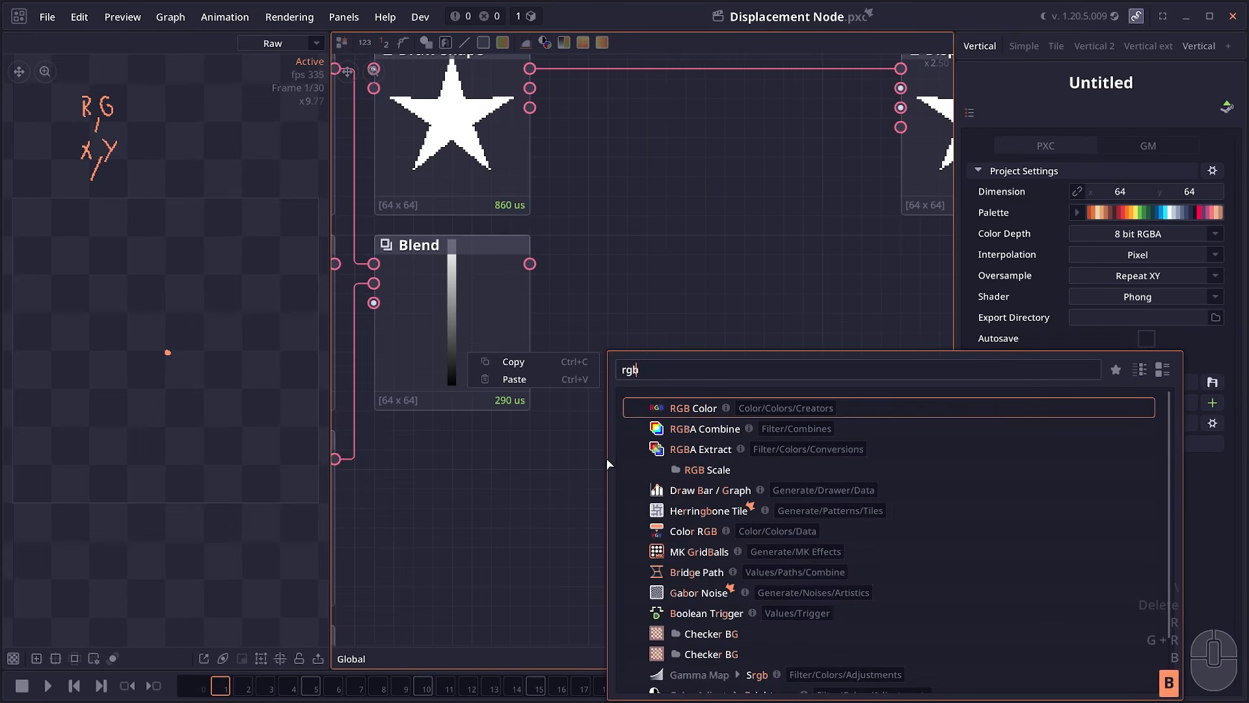
Step: Add an RGBA Combine node beside the Blend node
{"action": "type", "text": "com"}
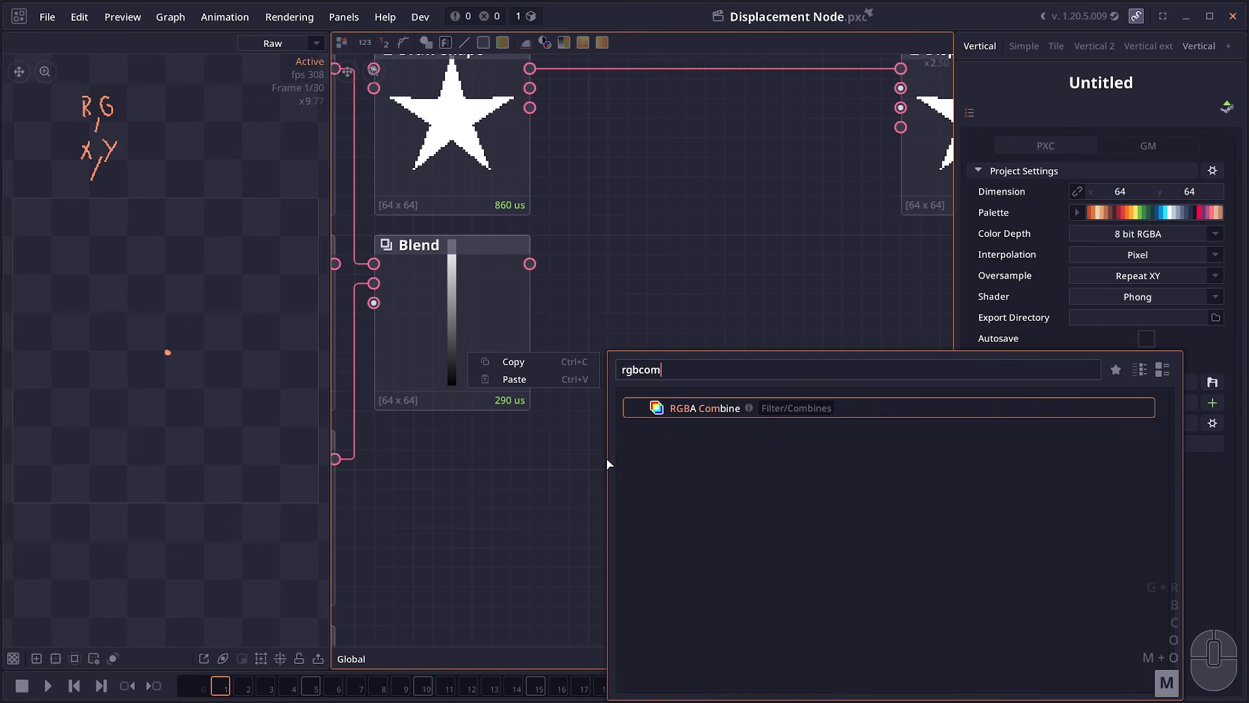
{"action": "key", "text": "Return"}
{"action": "left_click", "coordinate": [687, 408]}
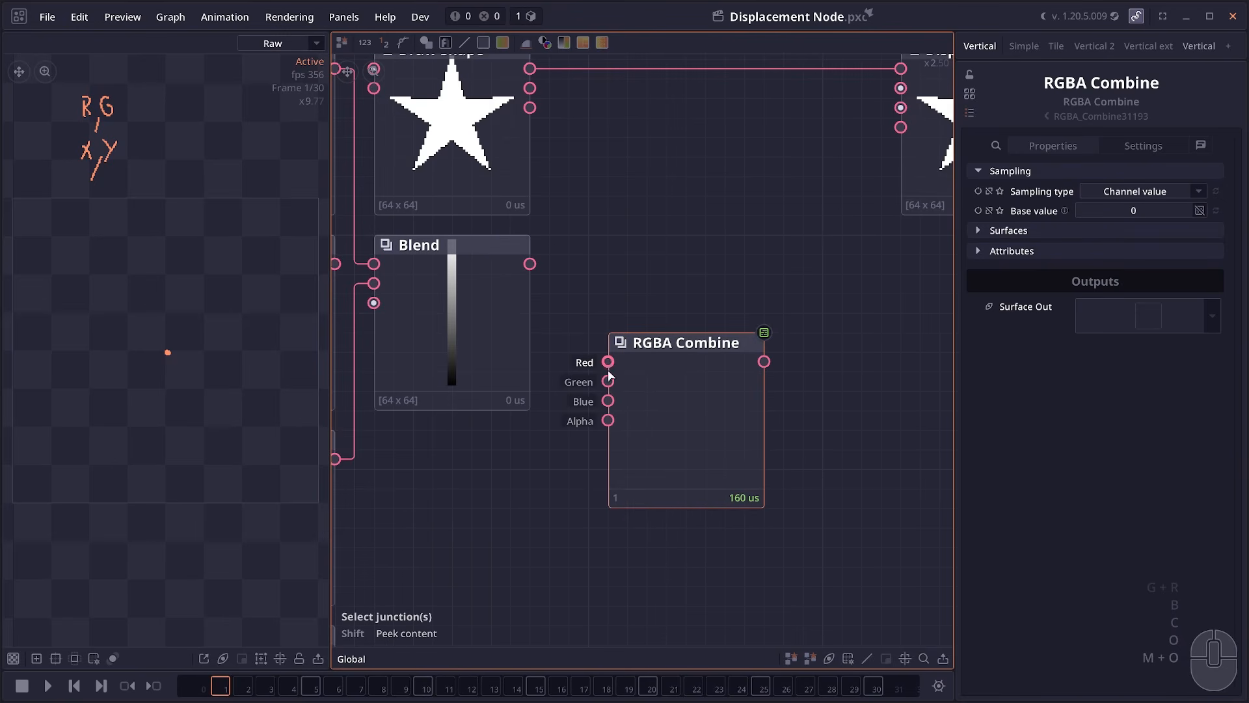
{"action": "left_click_drag", "start_coordinate": [661, 392], "coordinate": [656, 416]}
Step: Connect the Draw Gradient output to the Red input of RGBA Combine and preview the result
{"action": "left_click_drag", "start_coordinate": [511, 421], "coordinate": [602, 359]}
{"action": "left_click_drag", "start_coordinate": [531, 424], "coordinate": [574, 430]}
{"action": "left_click_drag", "start_coordinate": [489, 401], "coordinate": [761, 324]}
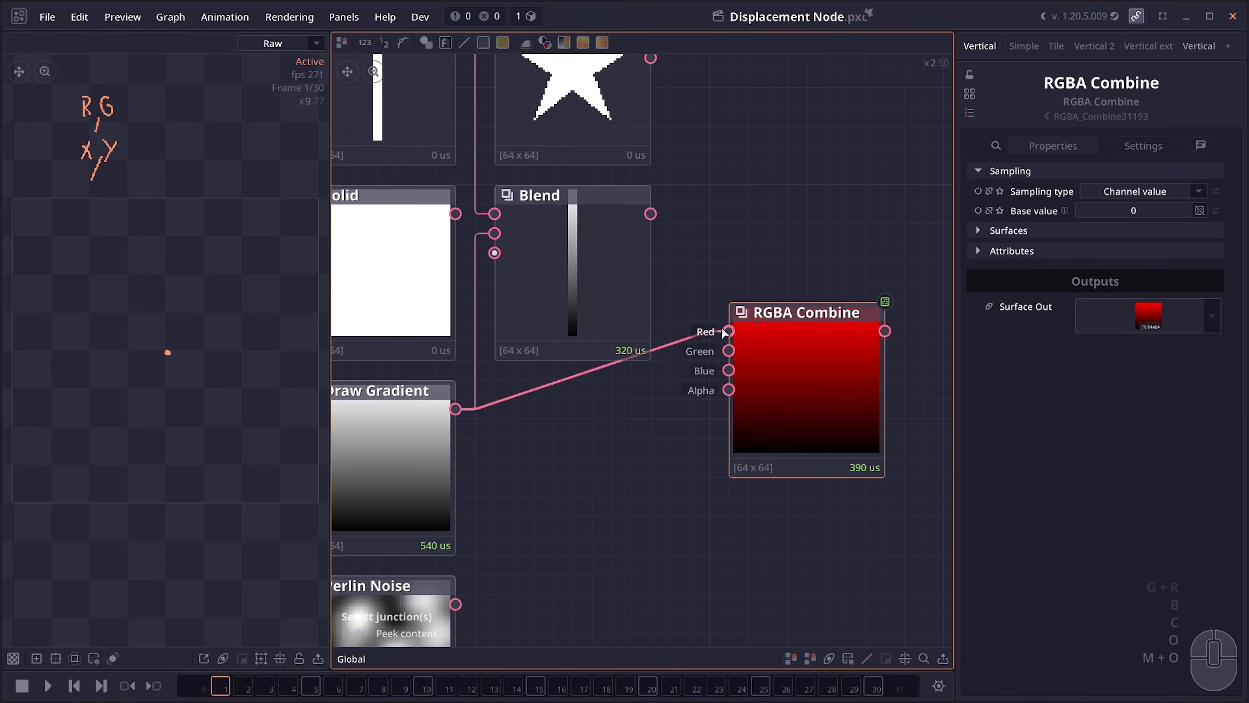
{"action": "left_click", "coordinate": [795, 362]}
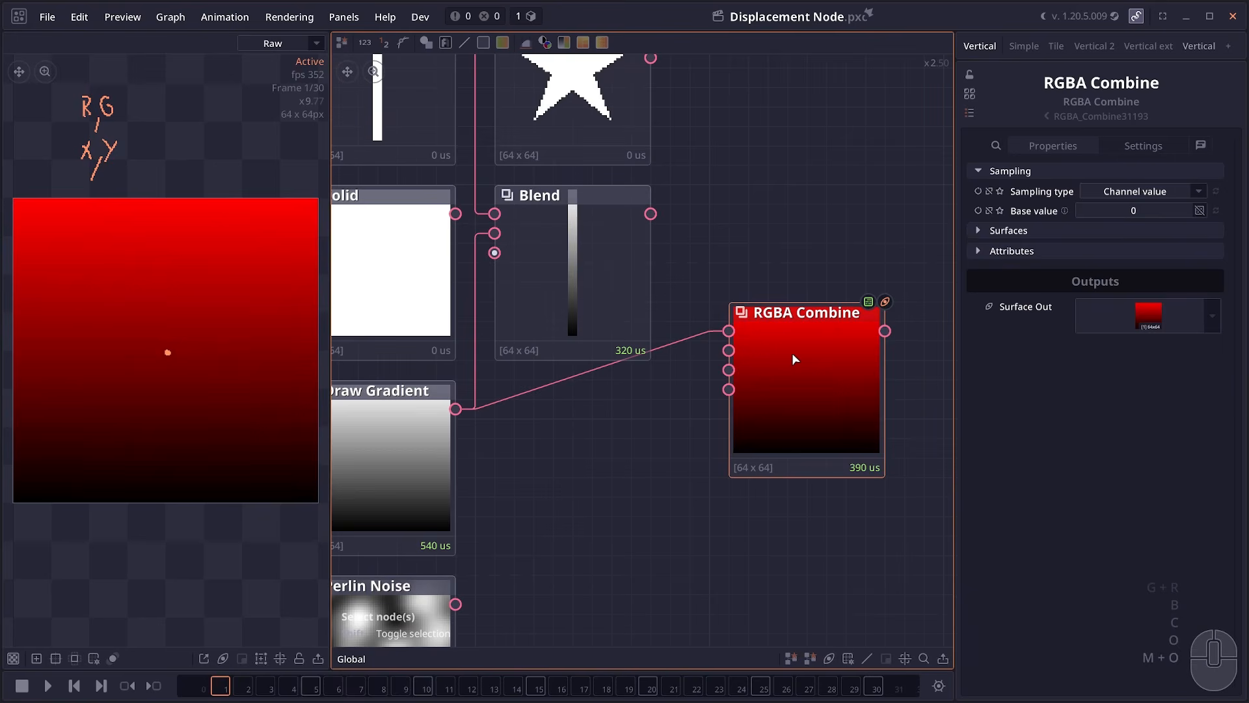
Step: Feed RGBA Combine into the star's Displace node as Displace map, with Mid Value 0 and Strength about 0.044
{"action": "scroll", "coordinate": [794, 359], "scroll_direction": "down", "scroll_amount": 1}
{"action": "left_click_drag", "start_coordinate": [794, 359], "coordinate": [653, 424]}
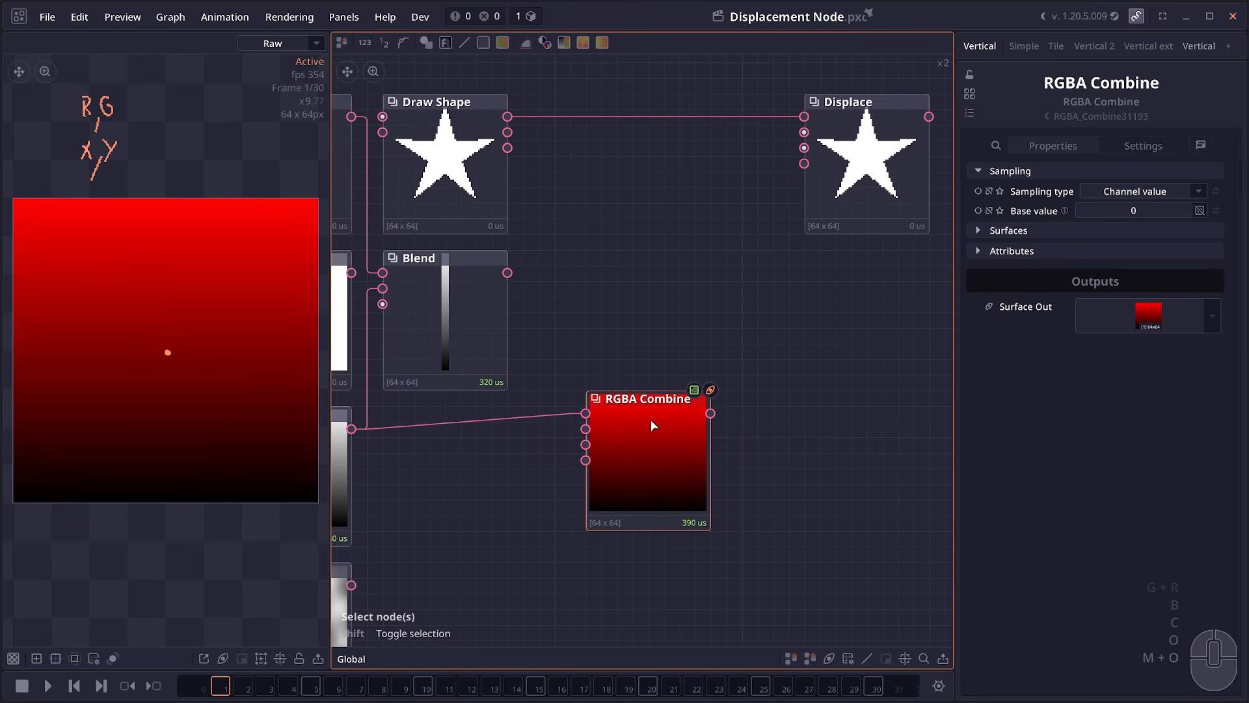
{"action": "left_click_drag", "start_coordinate": [665, 417], "coordinate": [759, 166]}
{"action": "left_click", "coordinate": [829, 194]}
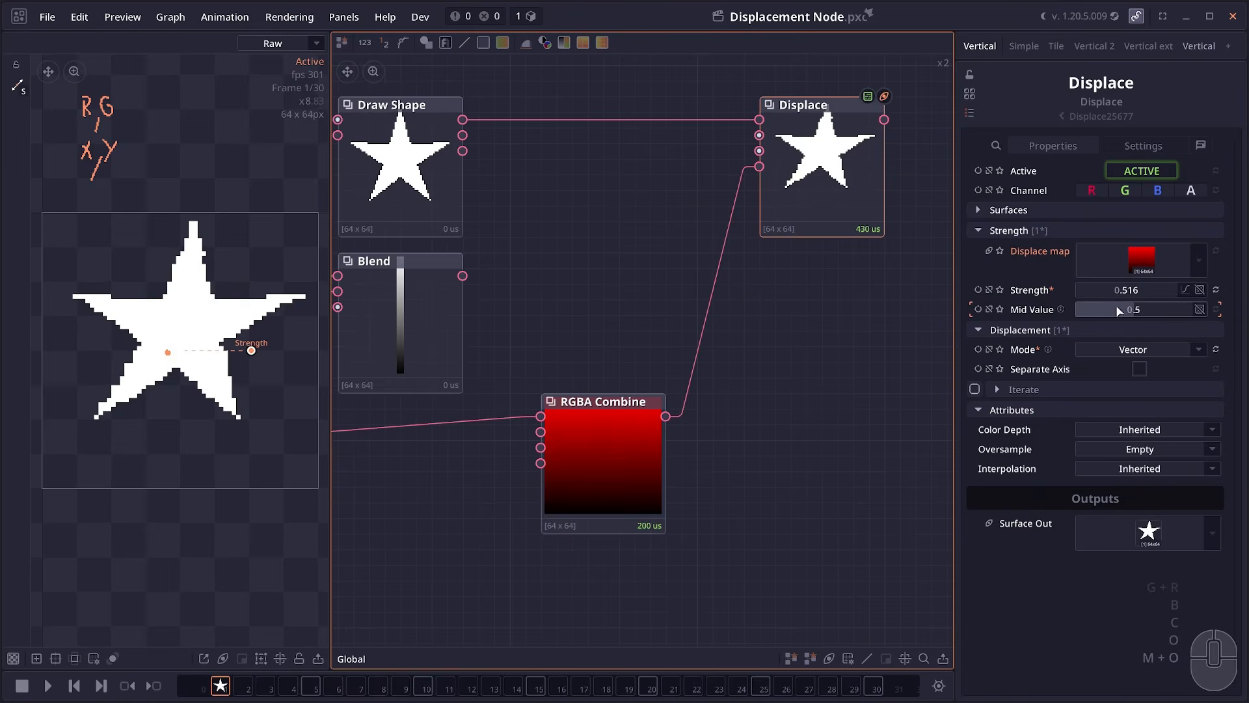
{"action": "left_click_drag", "start_coordinate": [1140, 310], "coordinate": [1104, 290]}
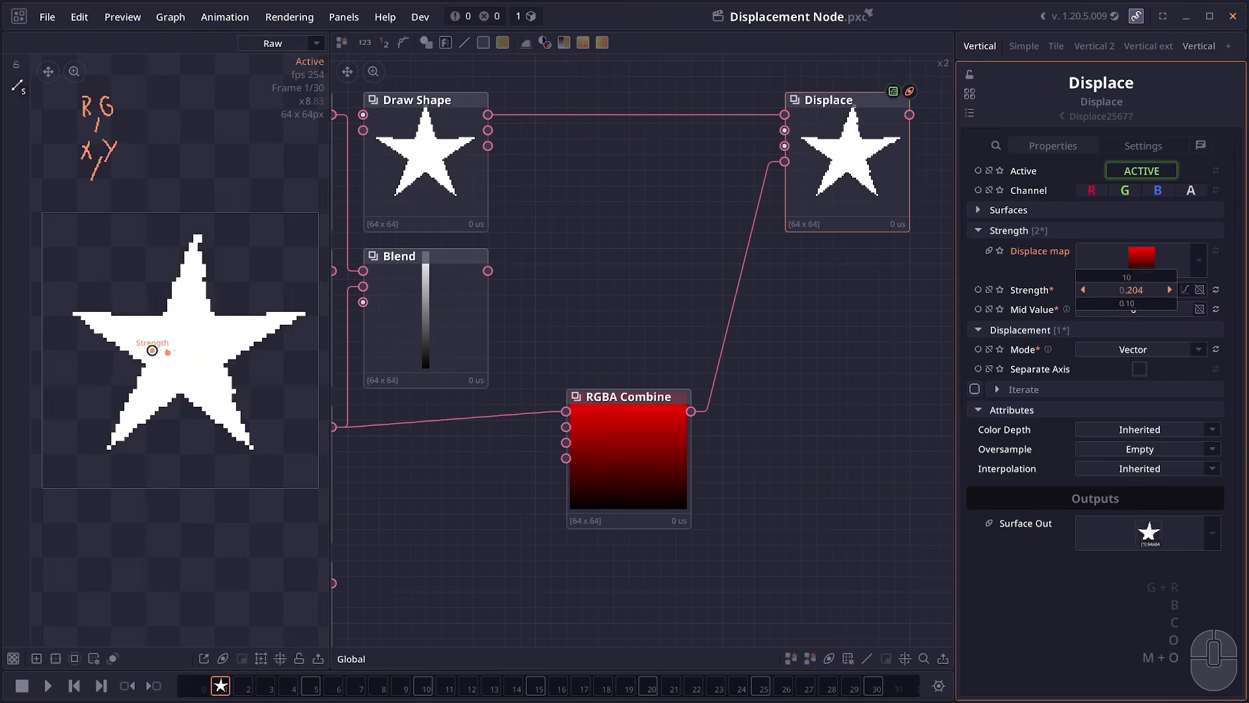
Step: Move the Draw Gradient connection on RGBA Combine from Red to Green and raise the Displace Strength to about 0.476
{"action": "left_click_drag", "start_coordinate": [673, 394], "coordinate": [625, 403]}
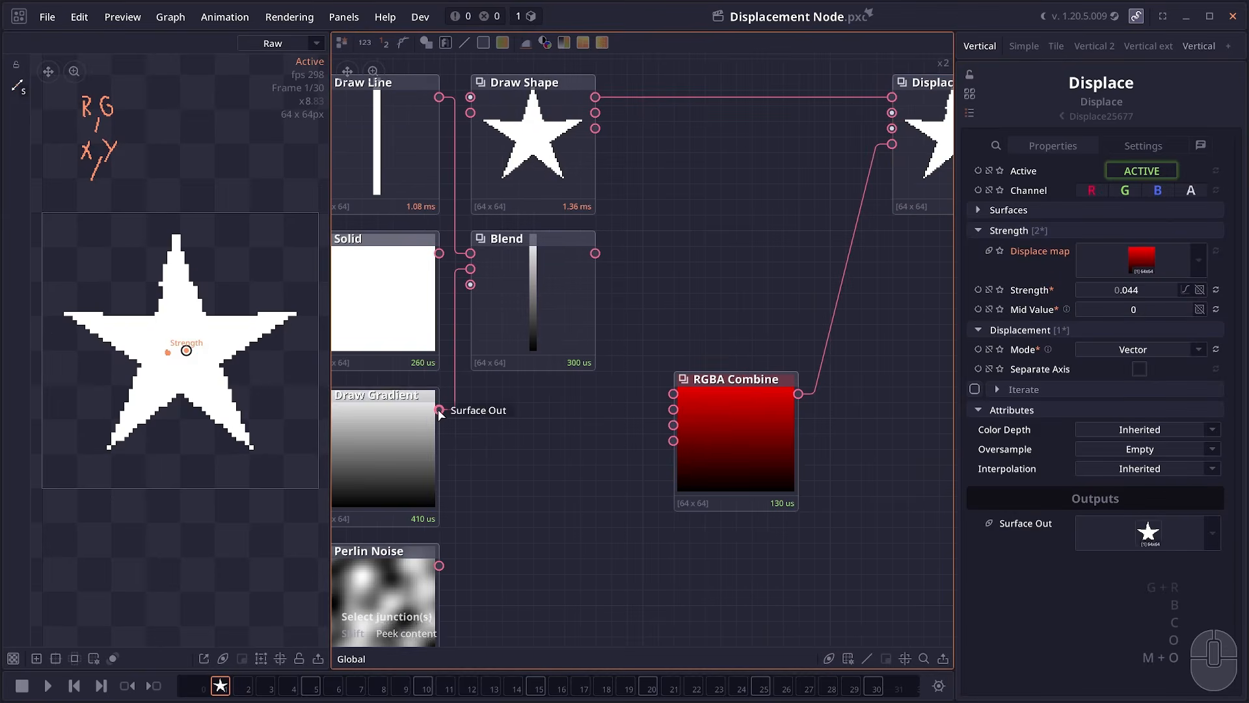
{"action": "left_click_drag", "start_coordinate": [440, 410], "coordinate": [674, 409]}
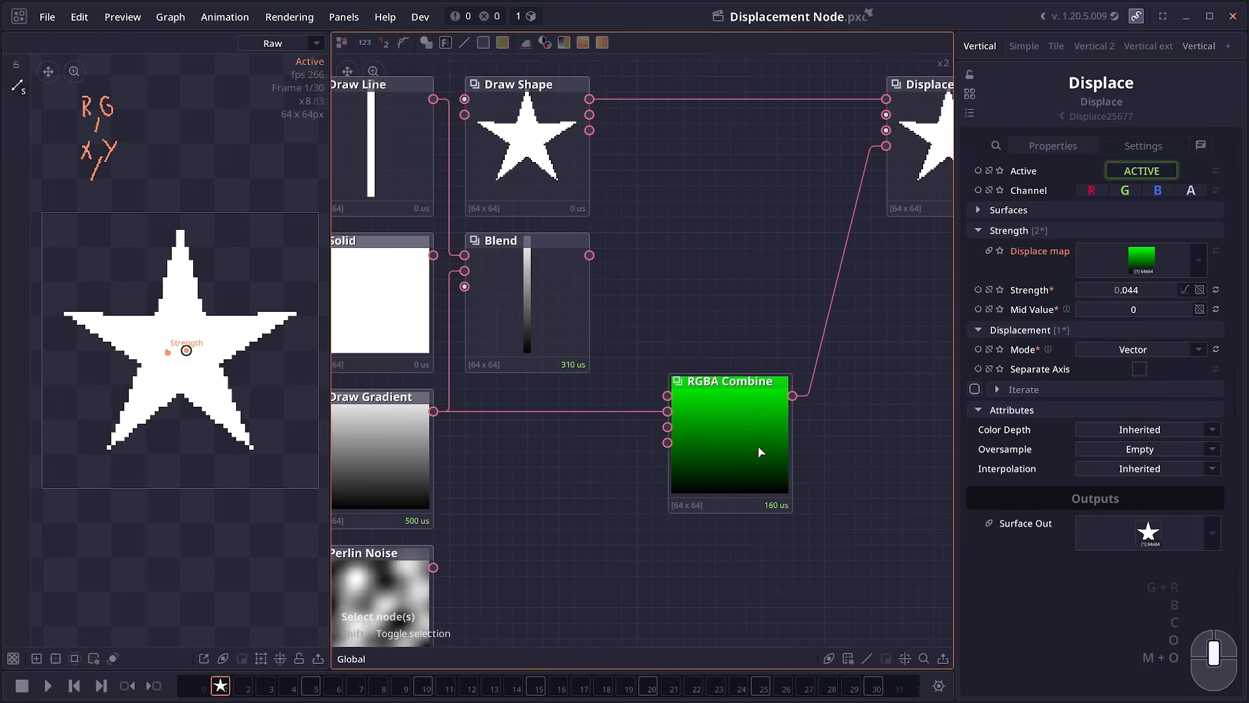
{"action": "left_click_drag", "start_coordinate": [1109, 286], "coordinate": [1136, 286]}
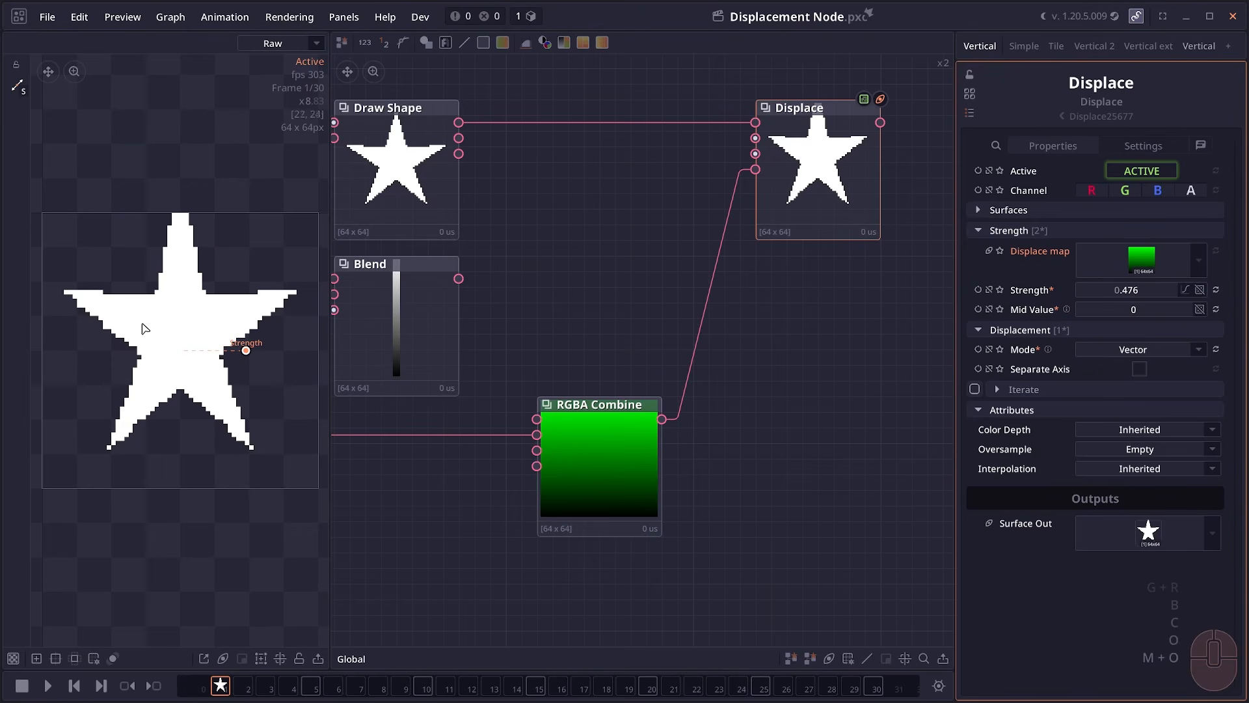
{"action": "left_click_drag", "start_coordinate": [169, 320], "coordinate": [125, 259]}
{"action": "left_click_drag", "start_coordinate": [212, 317], "coordinate": [268, 258]}
{"action": "left_click_drag", "start_coordinate": [163, 380], "coordinate": [110, 449]}
{"action": "left_click_drag", "start_coordinate": [210, 381], "coordinate": [257, 432]}
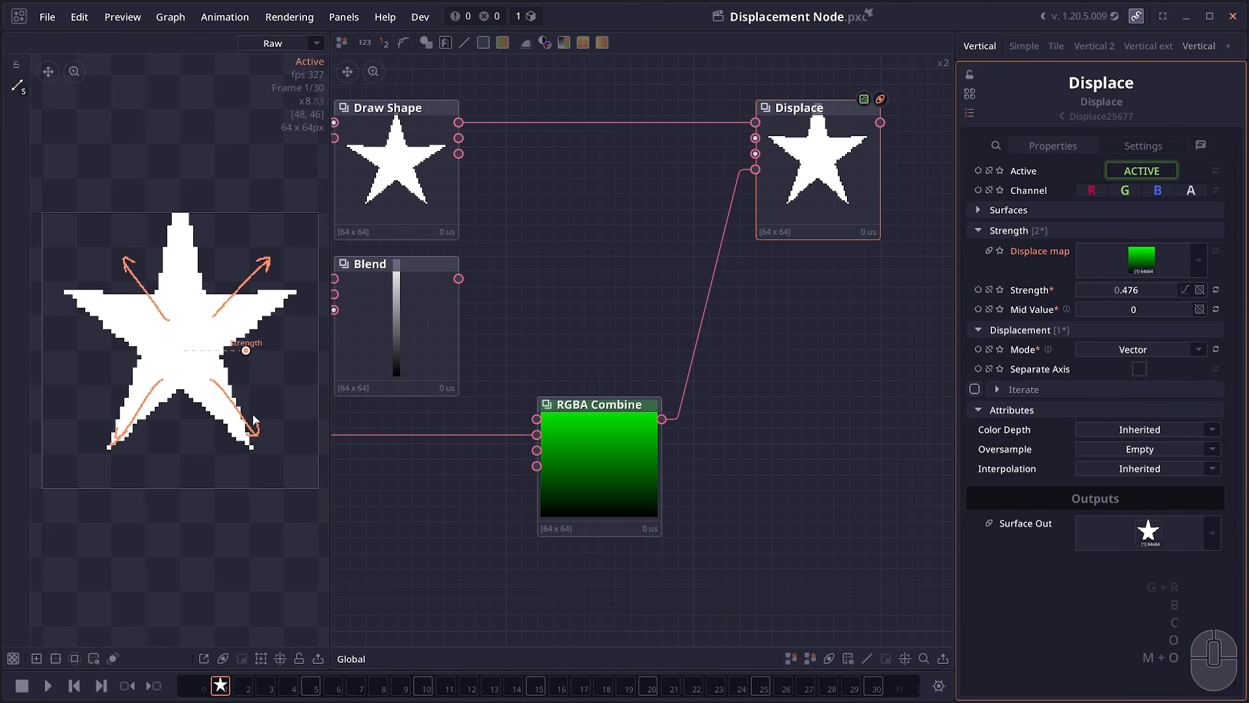
{"action": "left_click_drag", "start_coordinate": [189, 308], "coordinate": [187, 240]}
{"action": "left_click_drag", "start_coordinate": [183, 248], "coordinate": [193, 248]}
{"action": "mouse_move", "coordinate": [187, 383]}
{"action": "left_mouse_down"}
{"action": "mouse_move", "coordinate": [185, 454]}
{"action": "mouse_move", "coordinate": [191, 443]}
{"action": "left_mouse_up"}
{"action": "mouse_move", "coordinate": [147, 349]}
{"action": "left_mouse_down"}
{"action": "mouse_move", "coordinate": [79, 352]}
{"action": "mouse_move", "coordinate": [93, 357]}
{"action": "left_mouse_up"}
{"action": "left_click_drag", "start_coordinate": [207, 349], "coordinate": [292, 343]}
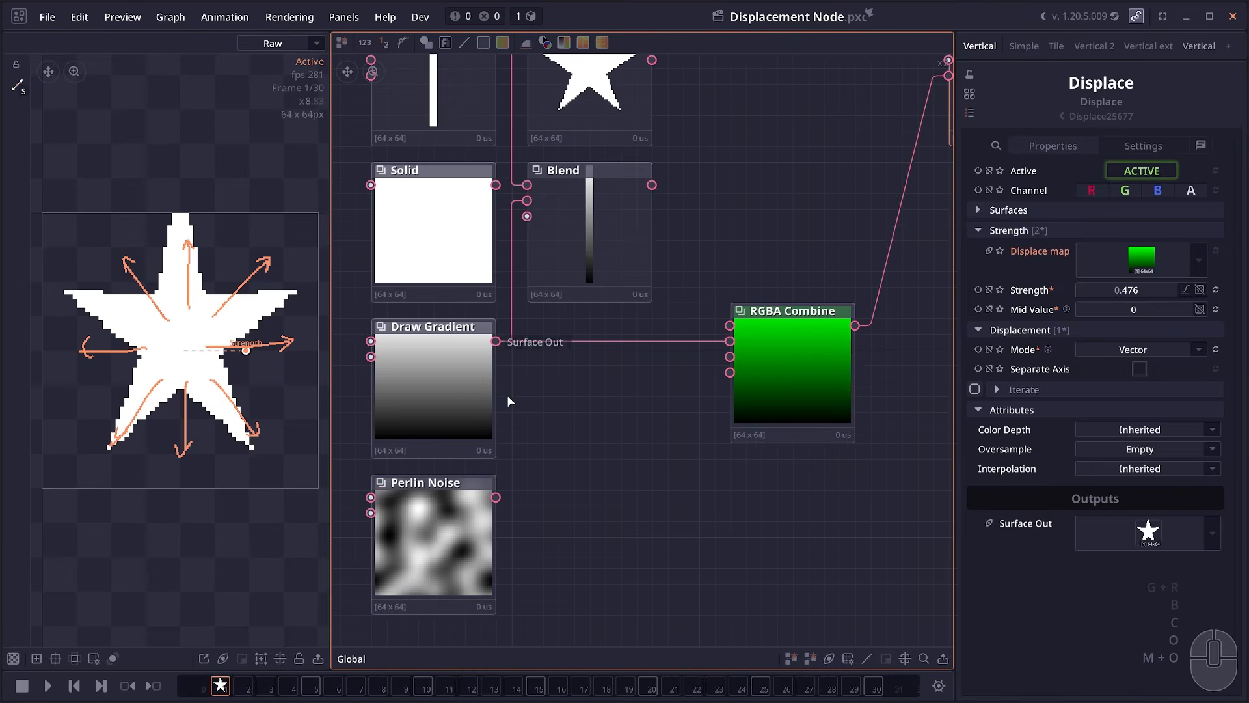
{"action": "left_click", "coordinate": [450, 381]}
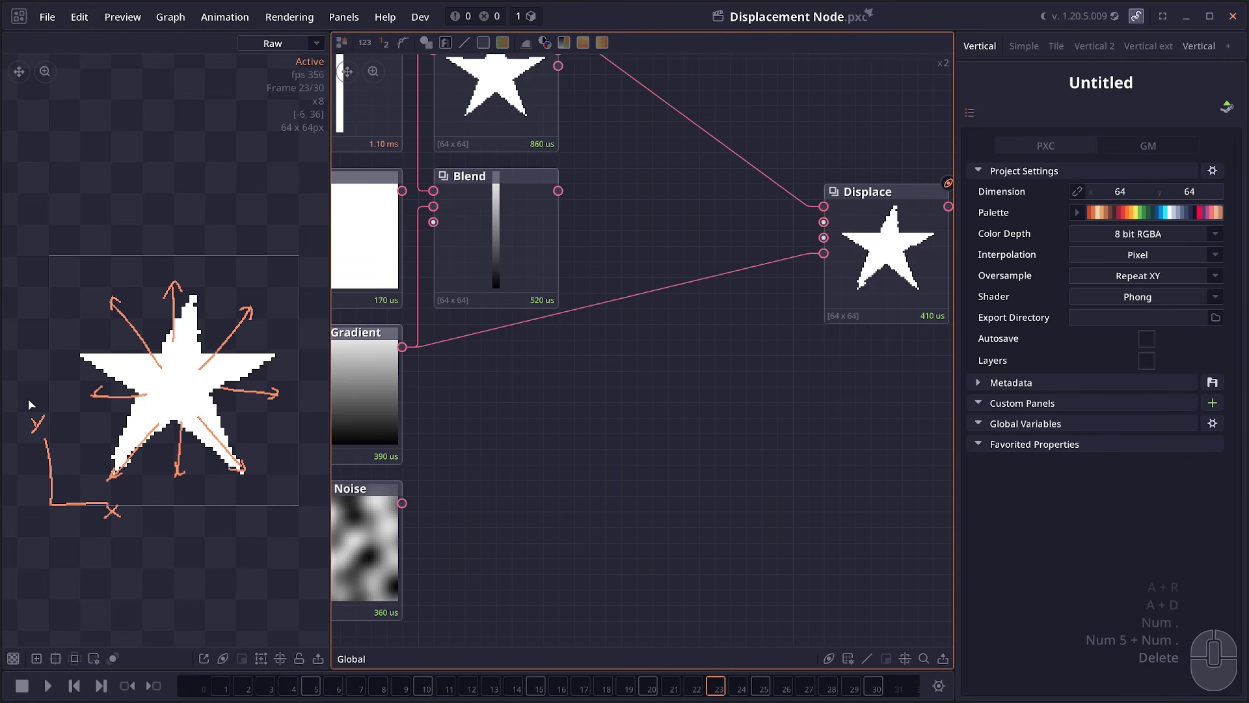
{"action": "left_click_drag", "start_coordinate": [202, 368], "coordinate": [251, 312]}
{"action": "left_click_drag", "start_coordinate": [163, 345], "coordinate": [171, 296]}
Step: Set the Displace node's Mode to Angle and disconnect the gradient from its Displace map
{"action": "mouse_move", "coordinate": [932, 296]}
{"action": "left_mouse_down"}
{"action": "mouse_move", "coordinate": [819, 282]}
{"action": "mouse_move", "coordinate": [823, 296]}
{"action": "mouse_move", "coordinate": [775, 294]}
{"action": "left_mouse_up"}
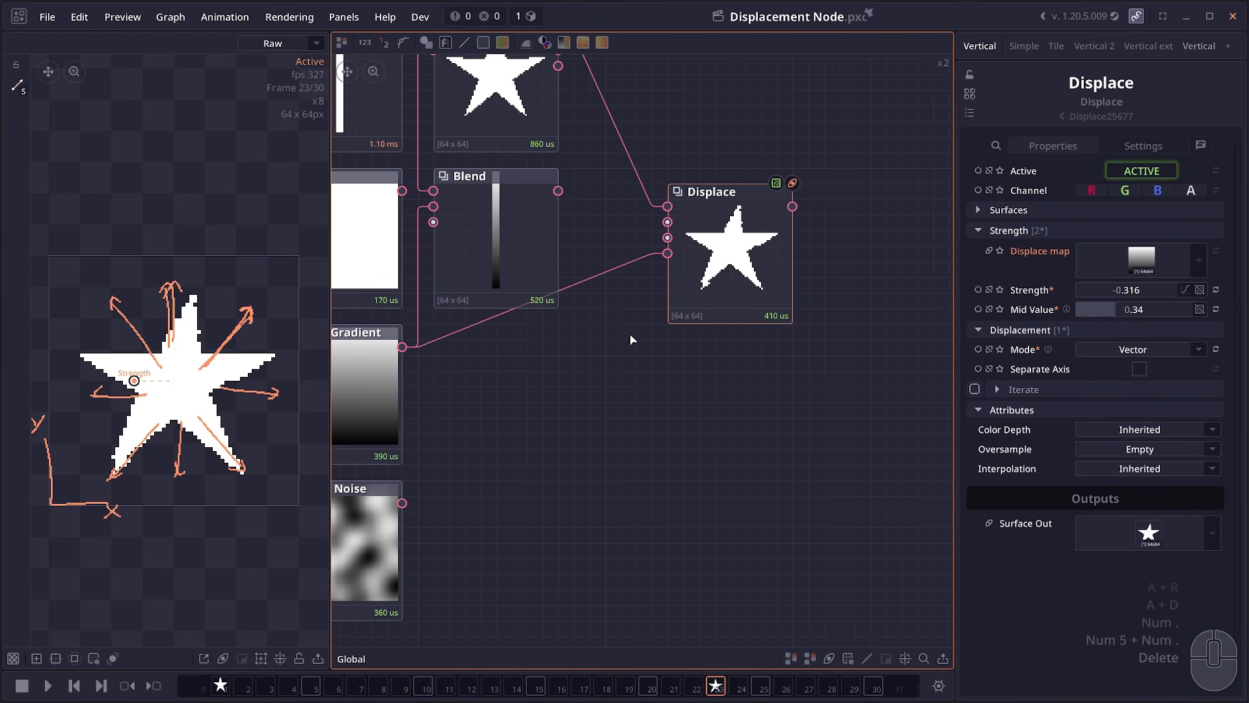
{"action": "left_click", "coordinate": [1135, 349]}
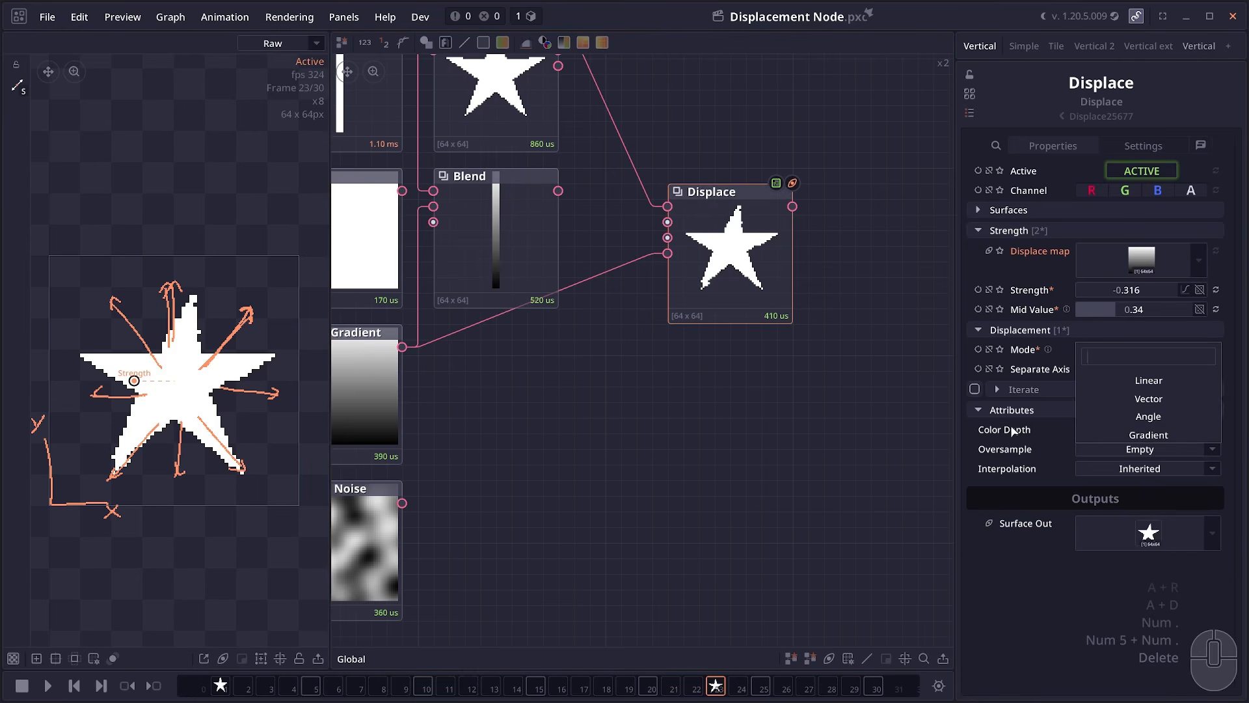
{"action": "left_click", "coordinate": [1124, 423]}
{"action": "left_click", "coordinate": [667, 254]}
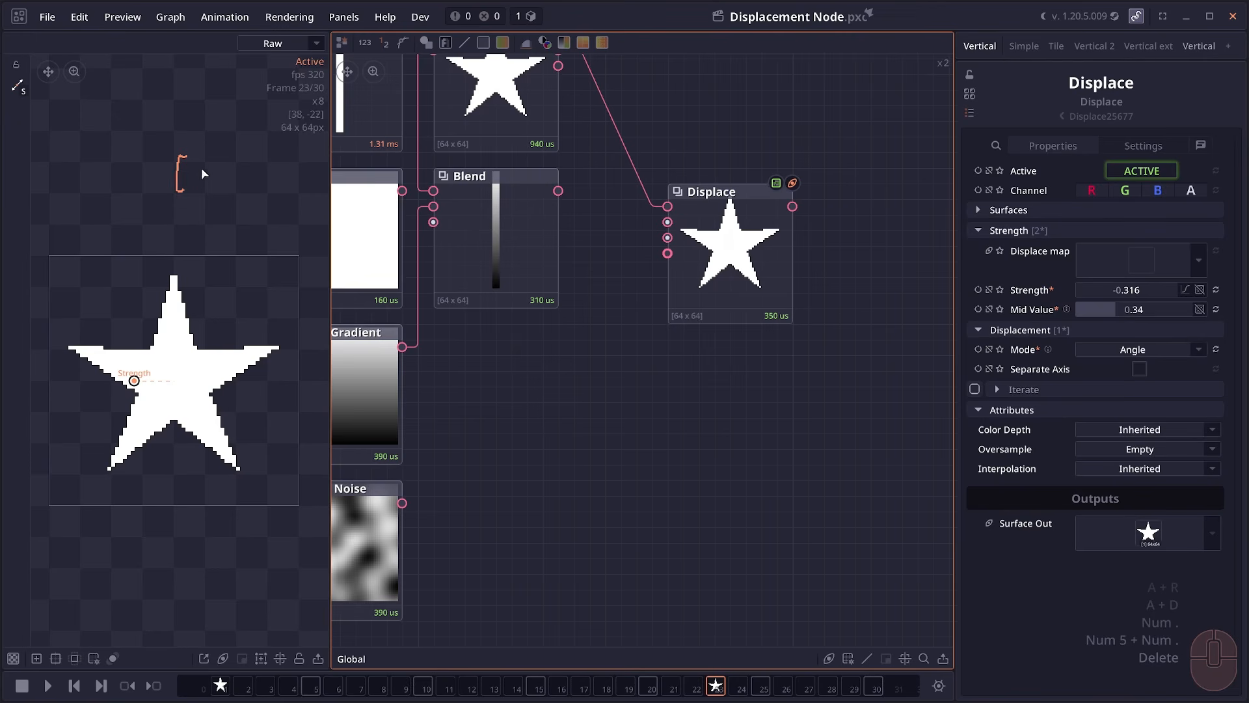
{"action": "mouse_move", "coordinate": [229, 163]}
{"action": "left_mouse_down"}
{"action": "mouse_move", "coordinate": [219, 173]}
{"action": "mouse_move", "coordinate": [247, 185]}
{"action": "mouse_move", "coordinate": [195, 140]}
{"action": "mouse_move", "coordinate": [205, 116]}
{"action": "left_mouse_up"}
{"action": "mouse_move", "coordinate": [205, 98]}
{"action": "left_mouse_down"}
{"action": "mouse_move", "coordinate": [196, 115]}
{"action": "mouse_move", "coordinate": [228, 147]}
{"action": "mouse_move", "coordinate": [227, 127]}
{"action": "left_mouse_up"}
{"action": "left_click_drag", "start_coordinate": [223, 135], "coordinate": [233, 110]}
{"action": "left_click_drag", "start_coordinate": [232, 103], "coordinate": [222, 96]}
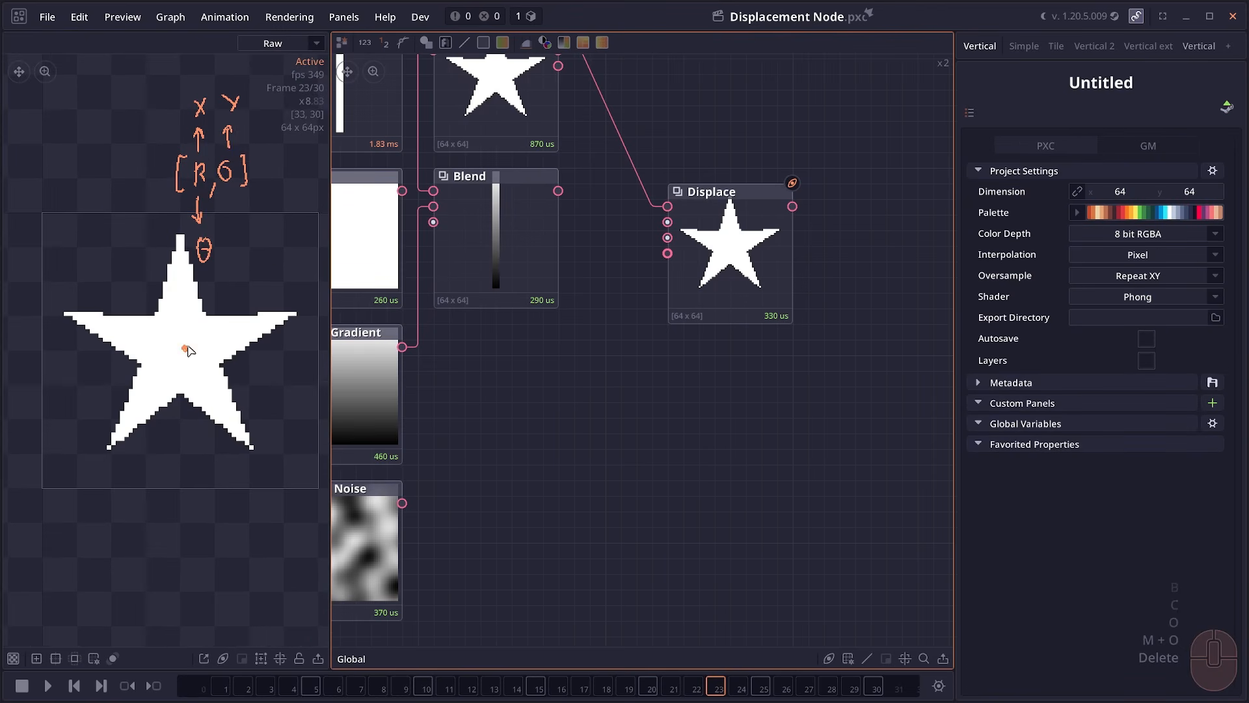
{"action": "mouse_move", "coordinate": [186, 347]}
{"action": "left_mouse_down"}
{"action": "mouse_move", "coordinate": [232, 298]}
{"action": "mouse_move", "coordinate": [242, 343]}
{"action": "left_mouse_up"}
{"action": "left_click_drag", "start_coordinate": [222, 327], "coordinate": [268, 340]}
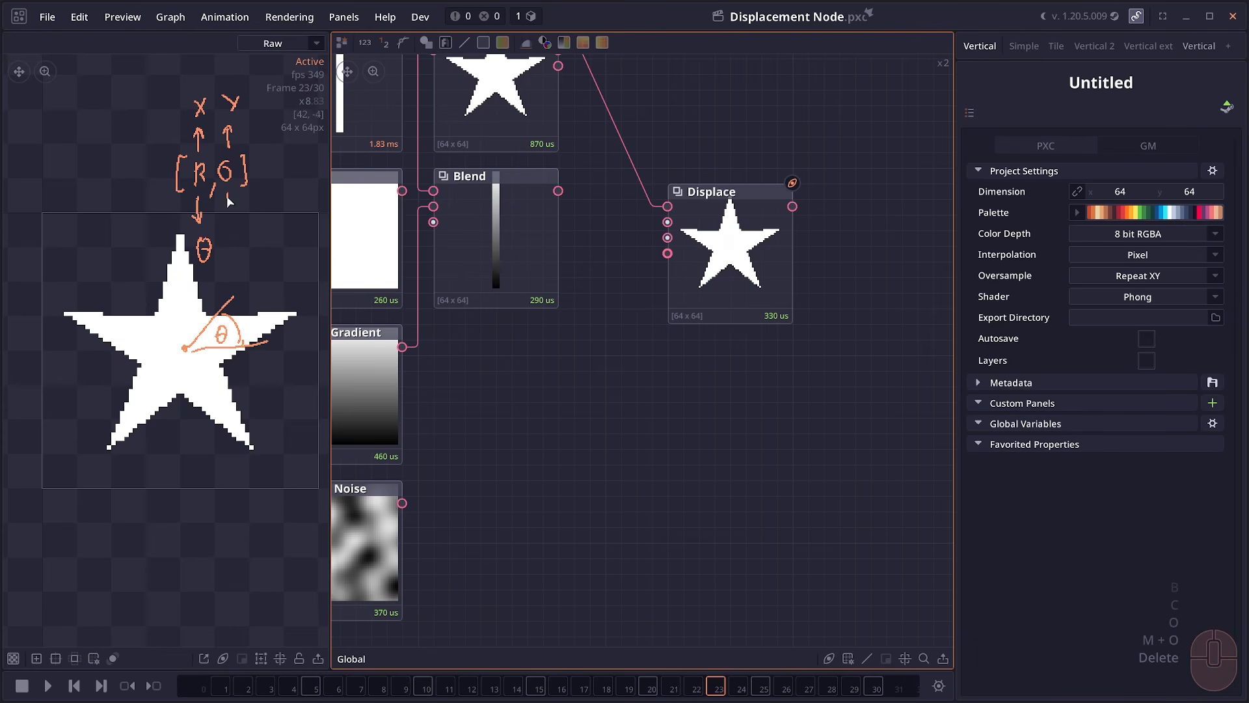
{"action": "mouse_move", "coordinate": [226, 242]}
{"action": "left_mouse_down"}
{"action": "mouse_move", "coordinate": [227, 254]}
{"action": "mouse_move", "coordinate": [237, 236]}
{"action": "left_mouse_up"}
{"action": "left_click_drag", "start_coordinate": [237, 300], "coordinate": [227, 298]}
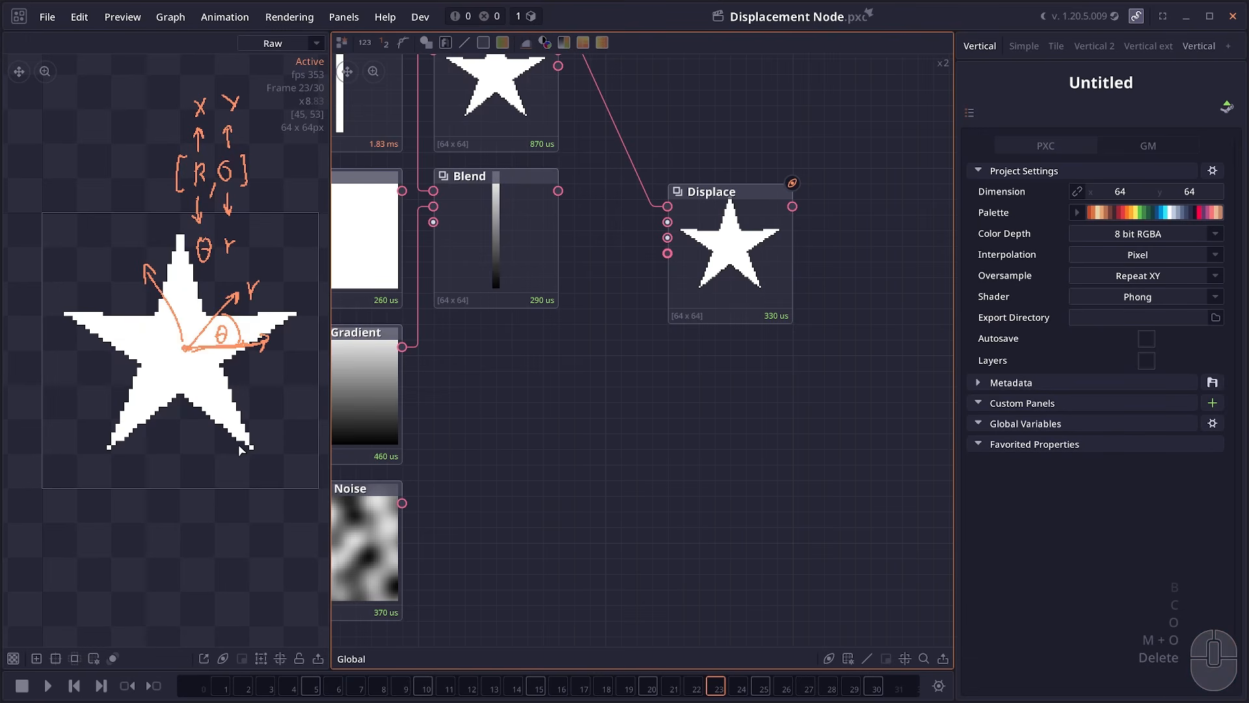
{"action": "left_click_drag", "start_coordinate": [200, 92], "coordinate": [205, 94]}
{"action": "left_click_drag", "start_coordinate": [229, 91], "coordinate": [233, 116]}
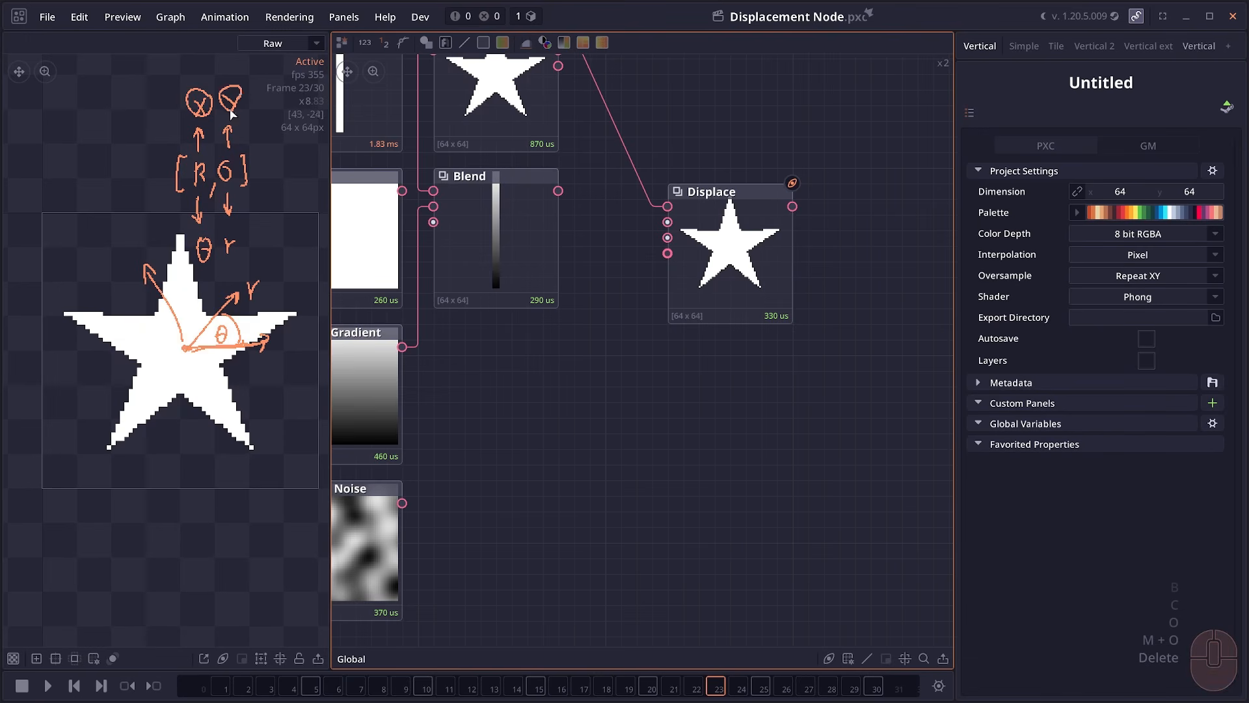
{"action": "key", "text": "Escape"}
{"action": "left_click_drag", "start_coordinate": [168, 338], "coordinate": [127, 264]}
{"action": "mouse_move", "coordinate": [205, 331]}
{"action": "left_mouse_down"}
{"action": "mouse_move", "coordinate": [246, 271]}
{"action": "mouse_move", "coordinate": [284, 358]}
{"action": "left_mouse_up"}
{"action": "left_click_drag", "start_coordinate": [205, 383], "coordinate": [220, 435]}
{"action": "left_click_drag", "start_coordinate": [180, 383], "coordinate": [166, 436]}
{"action": "left_click_drag", "start_coordinate": [156, 373], "coordinate": [112, 392]}
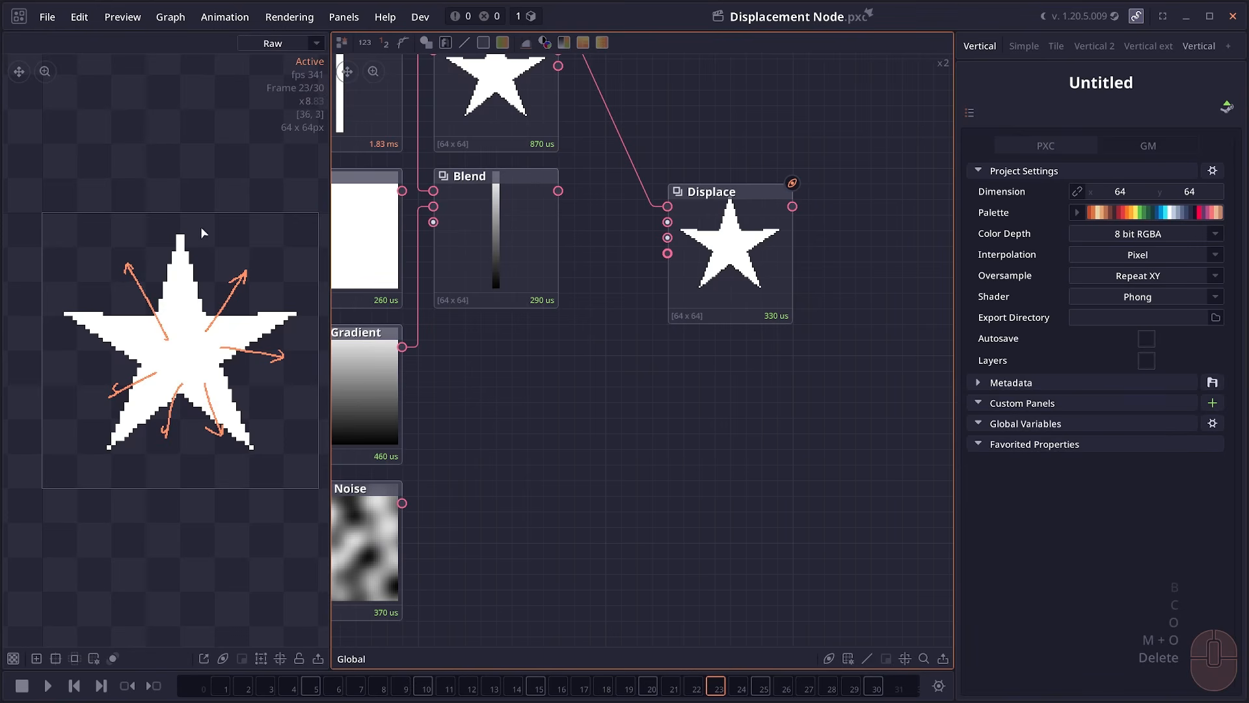
{"action": "key", "text": "Delete"}
{"action": "left_click_drag", "start_coordinate": [185, 355], "coordinate": [322, 352]}
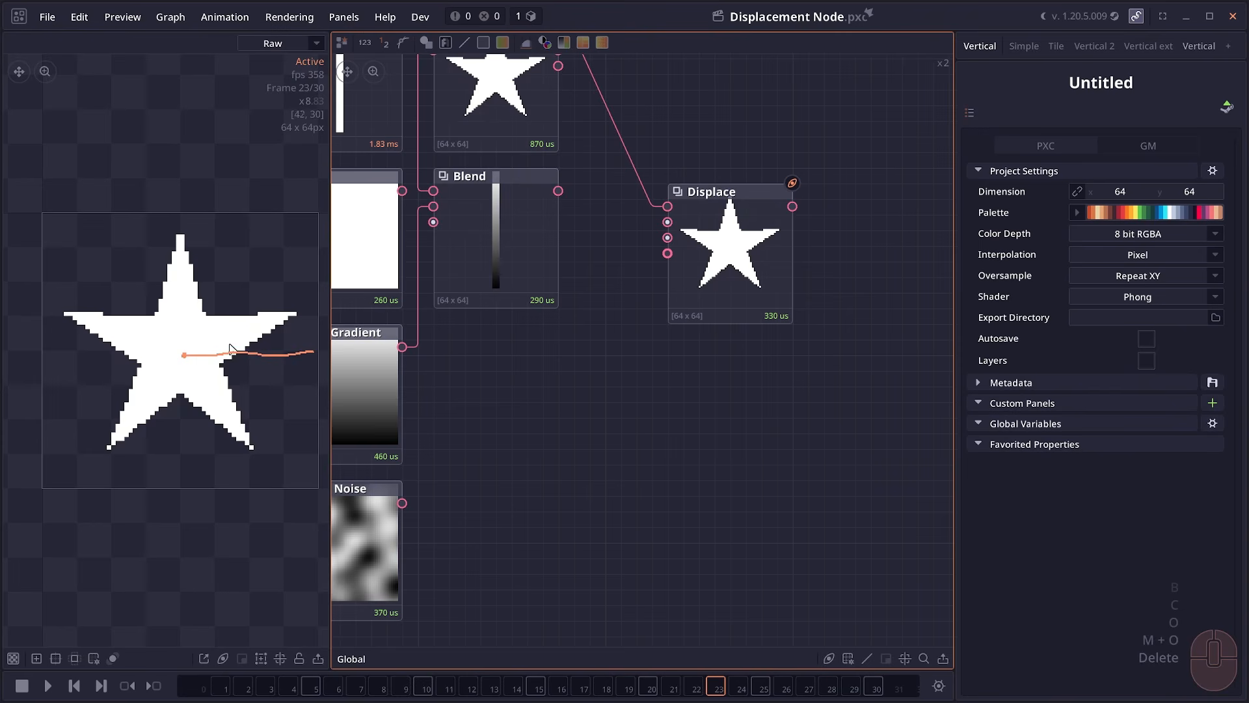
{"action": "mouse_move", "coordinate": [306, 348]}
{"action": "left_mouse_down"}
{"action": "mouse_move", "coordinate": [174, 215]}
{"action": "mouse_move", "coordinate": [65, 335]}
{"action": "mouse_move", "coordinate": [222, 467]}
{"action": "mouse_move", "coordinate": [302, 396]}
{"action": "left_mouse_up"}
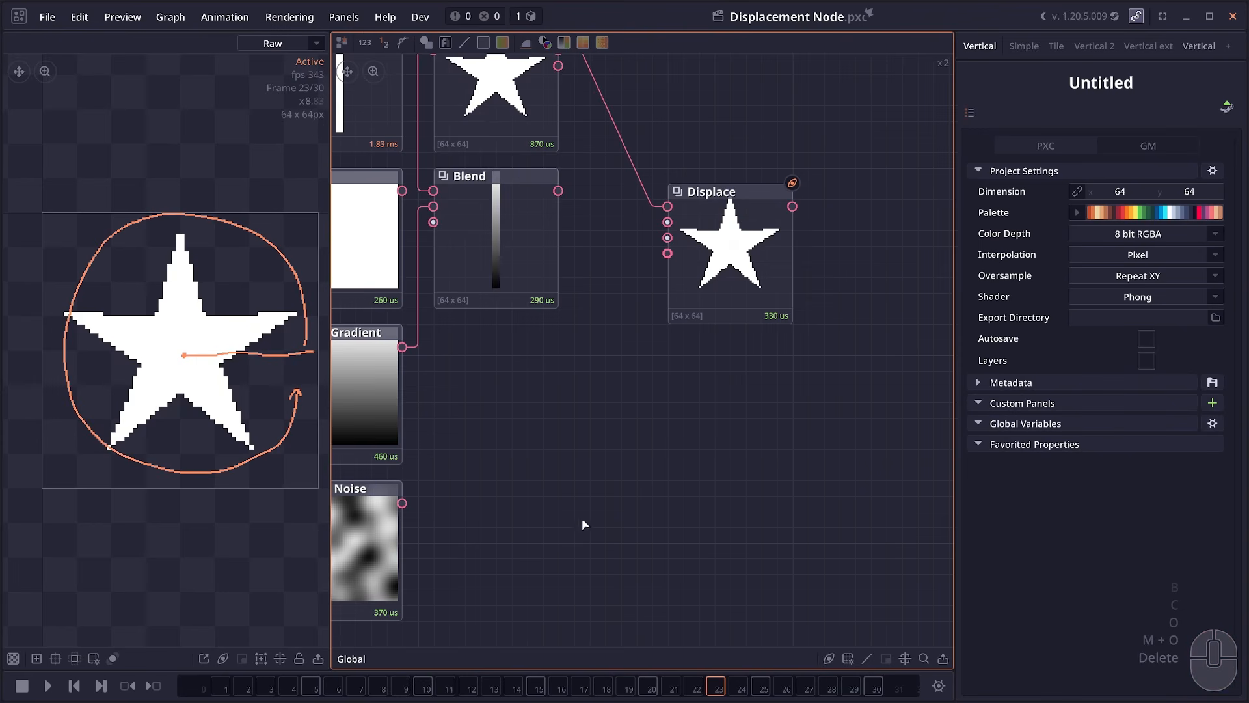
Step: Reposition the horizontal Draw Gradient node below Blend and set its Type to Radial
{"action": "left_click_drag", "start_coordinate": [540, 483], "coordinate": [610, 487]}
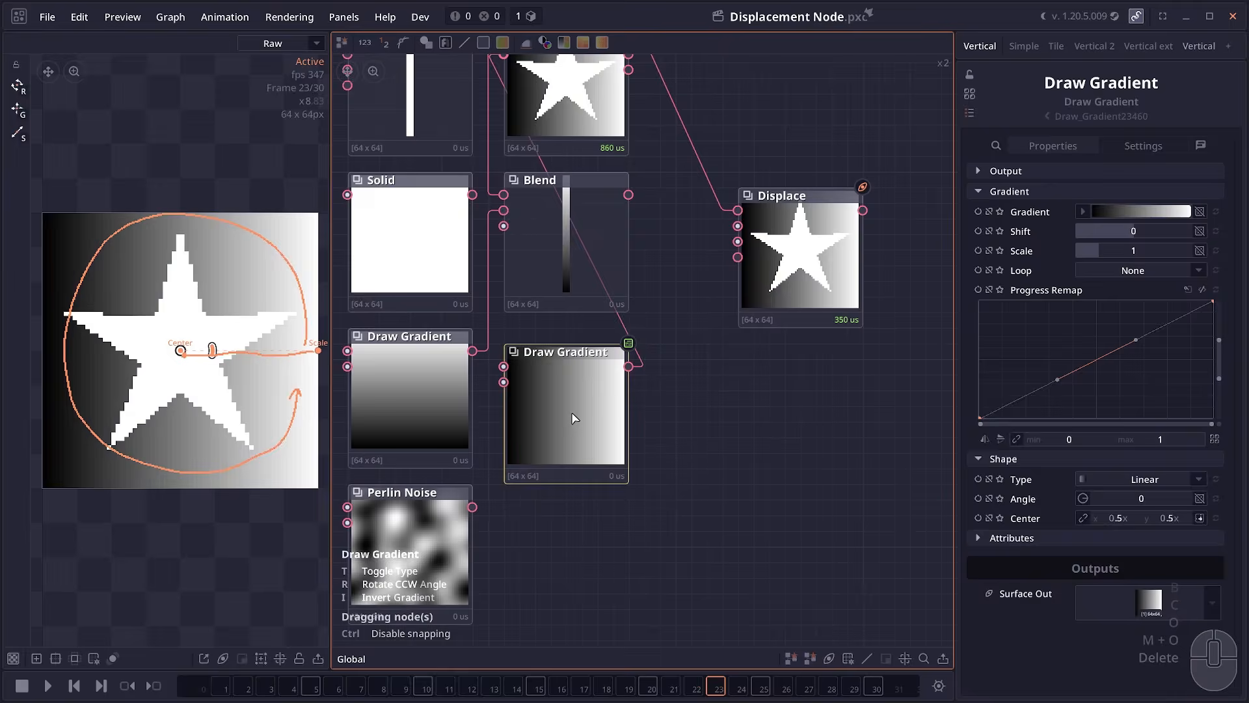
{"action": "left_click_drag", "start_coordinate": [576, 417], "coordinate": [591, 418]}
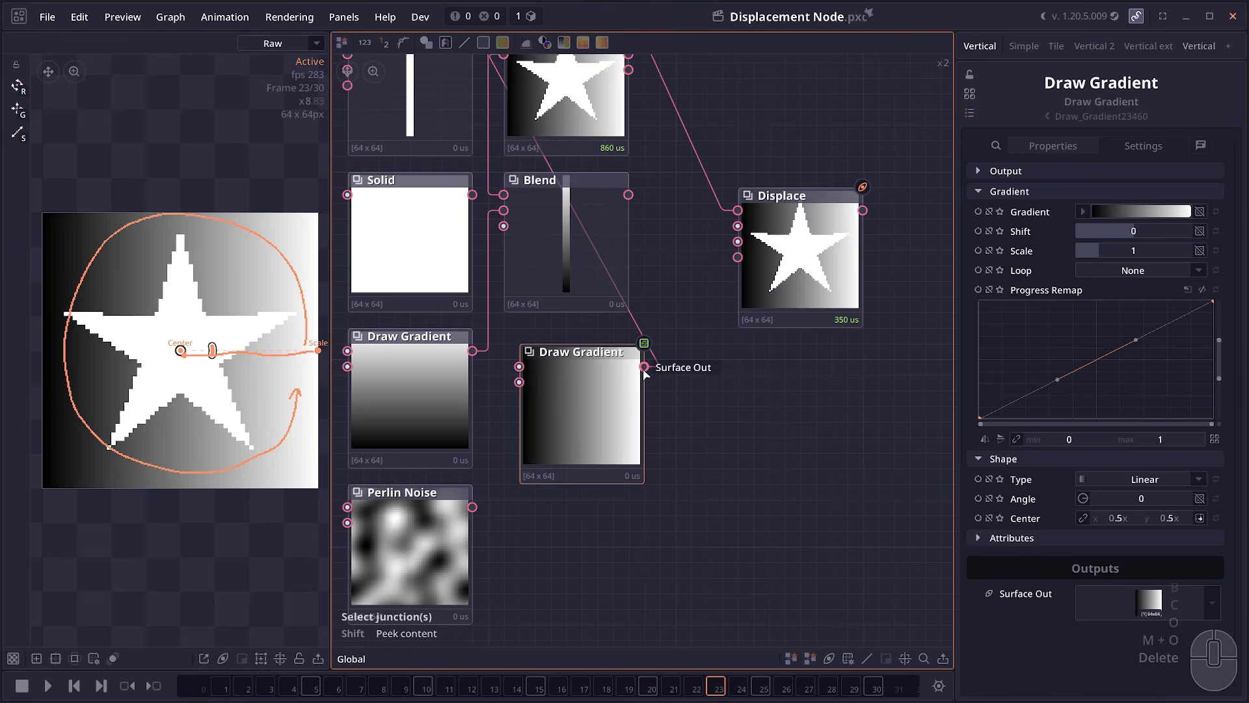
{"action": "left_click", "coordinate": [1168, 480]}
{"action": "left_click", "coordinate": [1165, 545]}
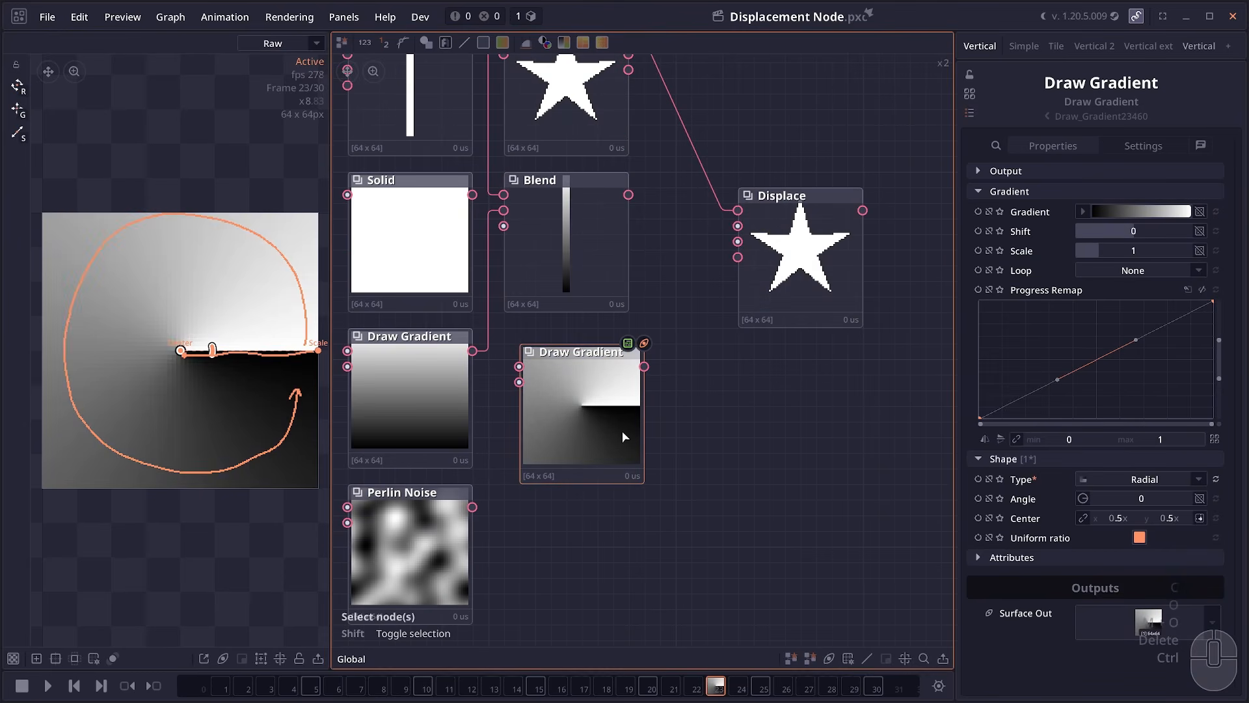
Step: Connect the radial Draw Gradient to Displace as Displace map, with Strength about 0.552 and Mid Value about 0.34
{"action": "scroll", "coordinate": [622, 430], "scroll_direction": "up", "scroll_amount": 1}
{"action": "mouse_move", "coordinate": [596, 423]}
{"action": "left_mouse_down"}
{"action": "mouse_move", "coordinate": [683, 301]}
{"action": "mouse_move", "coordinate": [714, 287]}
{"action": "left_mouse_up"}
{"action": "double_click", "coordinate": [774, 364]}
{"action": "mouse_move", "coordinate": [1118, 289]}
{"action": "left_mouse_down"}
{"action": "mouse_move", "coordinate": [1128, 289]}
{"action": "mouse_move", "coordinate": [1114, 290]}
{"action": "left_mouse_up"}
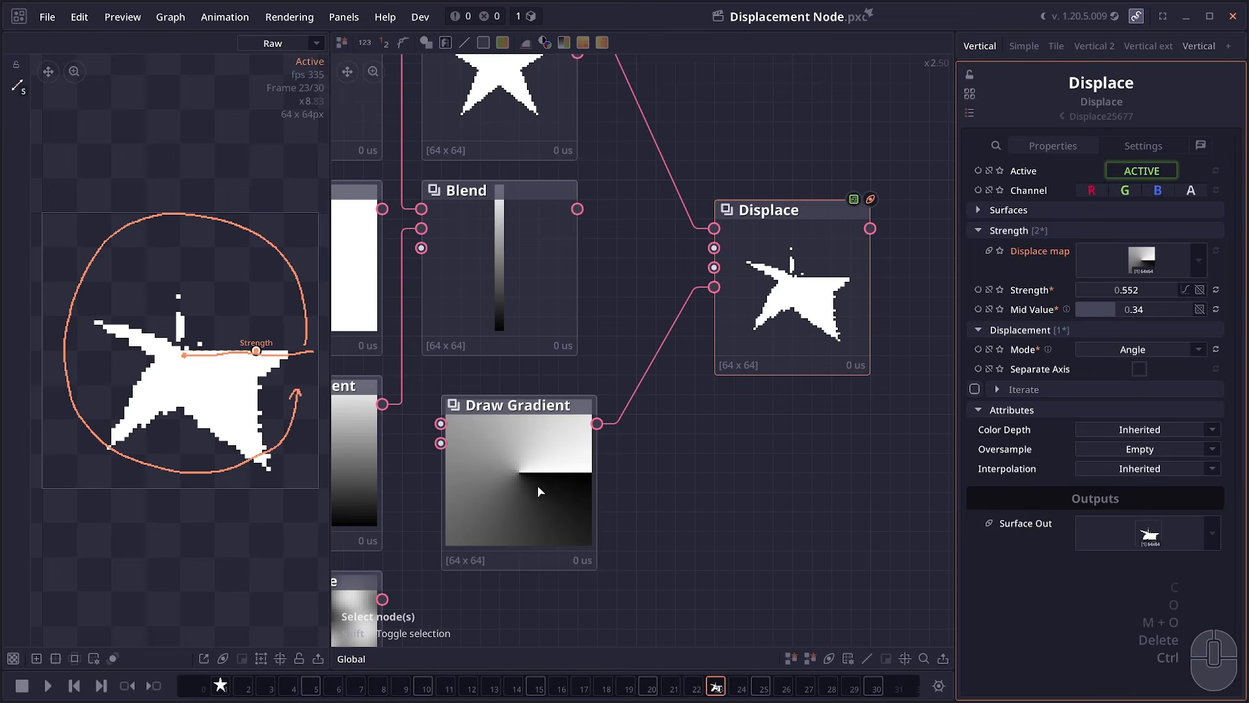
Step: Insert an RGBA Combine node between the radial Draw Gradient's output and Displace, using its Red input, and set Mid Value to 0
{"action": "left_click_drag", "start_coordinate": [537, 486], "coordinate": [516, 466]}
{"action": "right_click", "coordinate": [784, 389]}
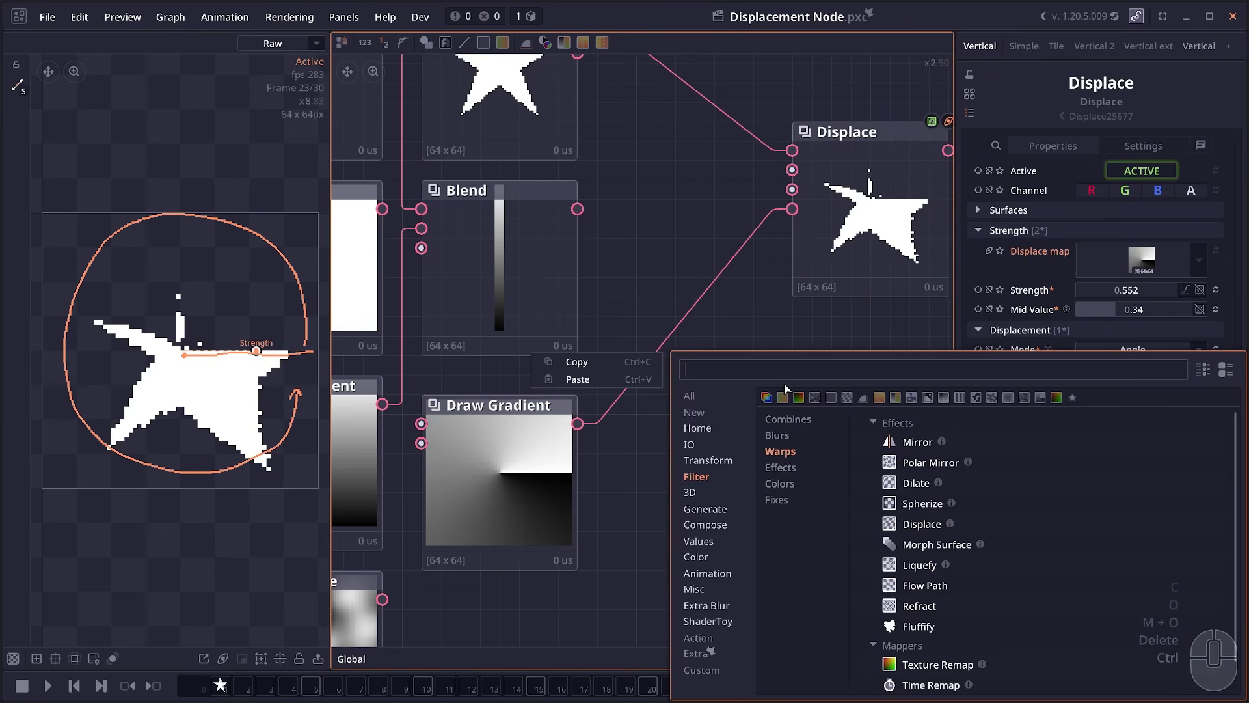
{"action": "type", "text": "rgb"}
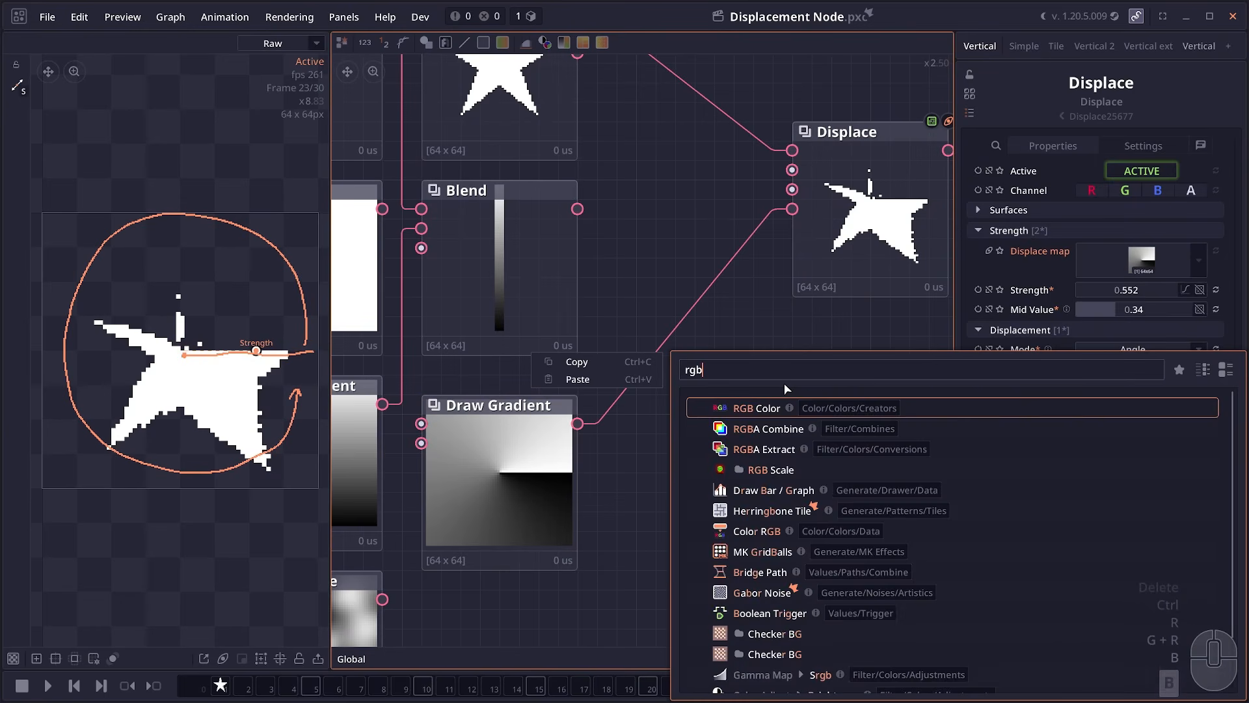
{"action": "type", "text": "comb"}
{"action": "key", "text": "Return"}
{"action": "left_click_drag", "start_coordinate": [578, 424], "coordinate": [655, 424]}
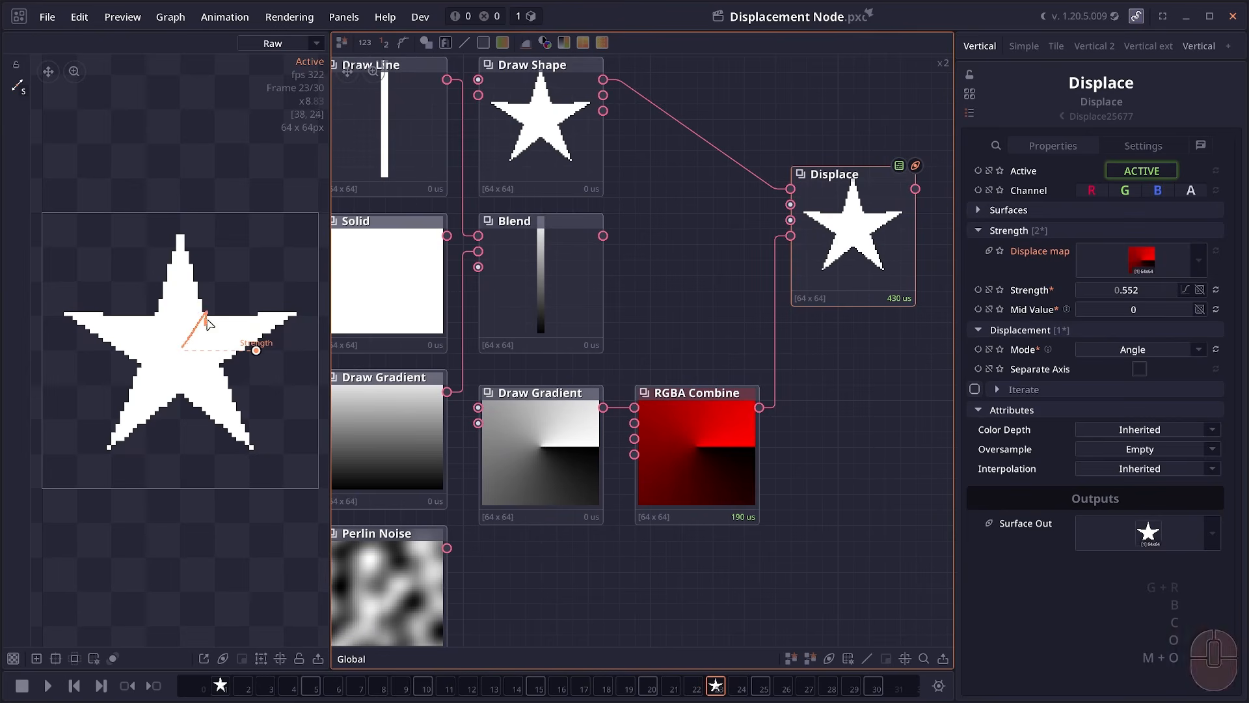
Step: Preview RGBA Combine and connect the white Solid to its Green input
{"action": "left_click", "coordinate": [703, 404]}
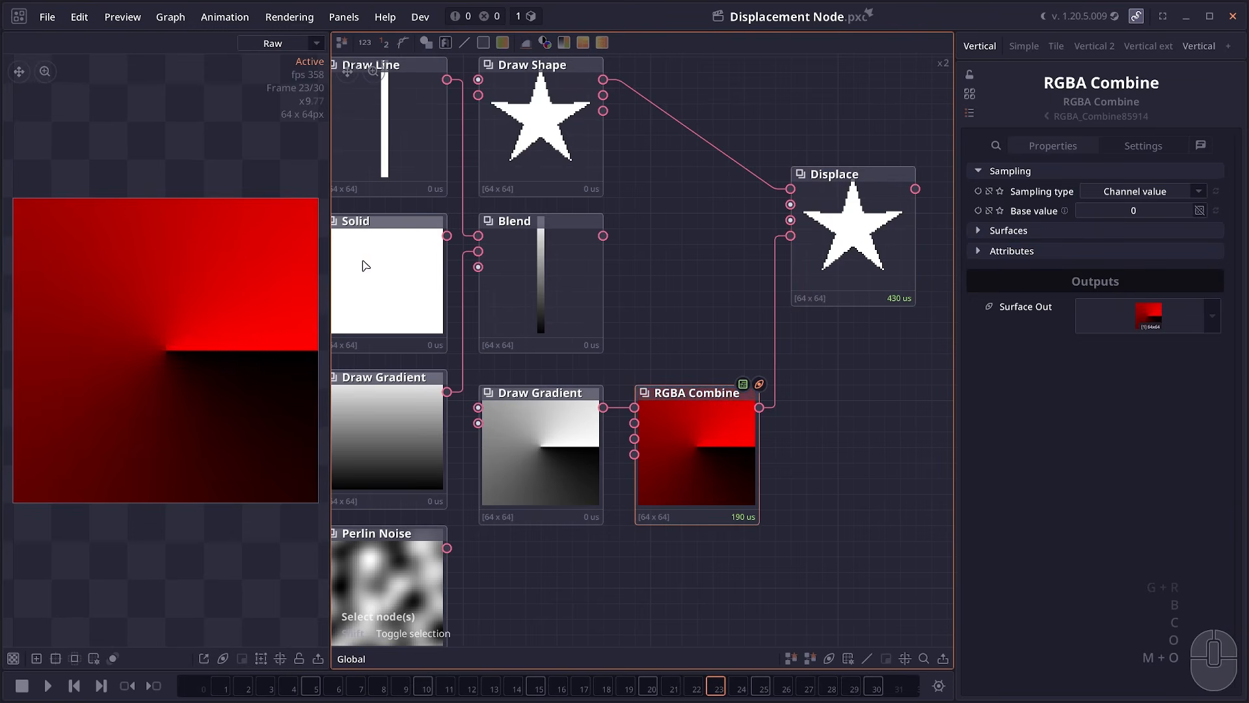
{"action": "left_click_drag", "start_coordinate": [362, 265], "coordinate": [432, 255]}
{"action": "left_click_drag", "start_coordinate": [521, 246], "coordinate": [484, 246]}
{"action": "left_click_drag", "start_coordinate": [454, 237], "coordinate": [642, 425]}
Step: Preview Displace, shrink the Draw Shape star and set the Displace Strength to about -0.328
{"action": "left_click", "coordinate": [891, 274]}
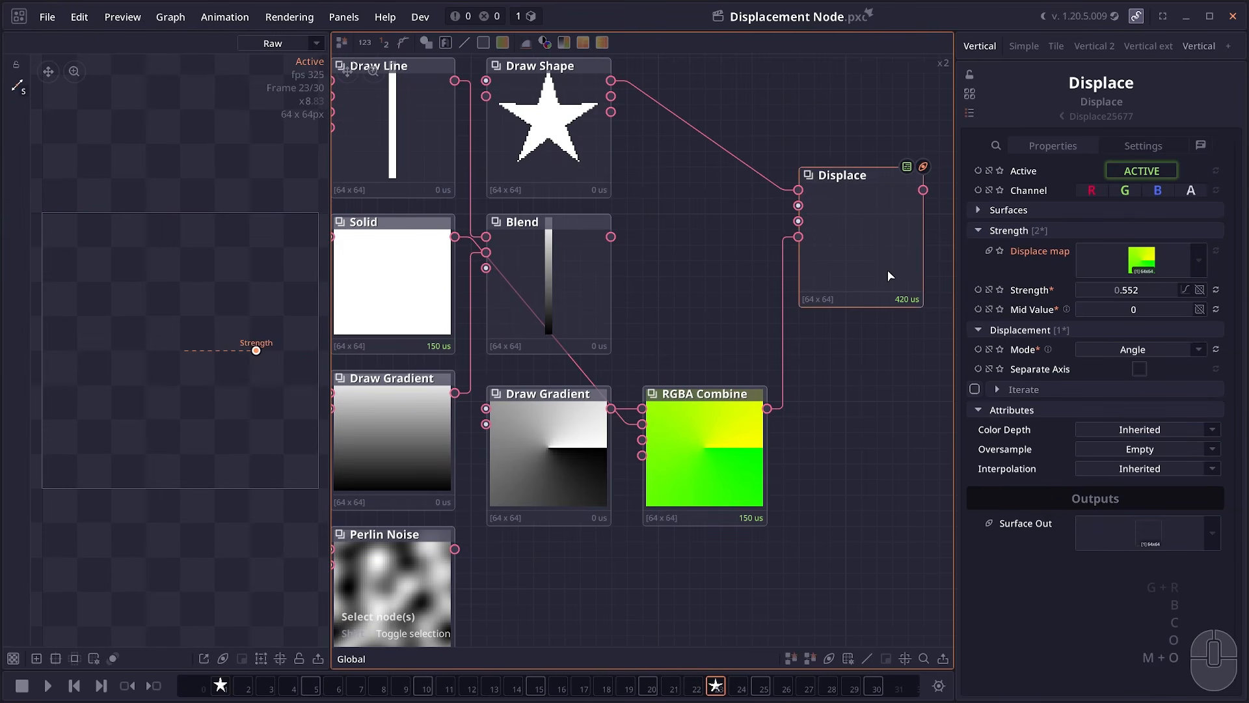
{"action": "left_click_drag", "start_coordinate": [1143, 296], "coordinate": [1114, 293]}
{"action": "left_click", "coordinate": [184, 350]}
{"action": "left_click_drag", "start_coordinate": [205, 303], "coordinate": [184, 345]}
{"action": "left_click_drag", "start_coordinate": [168, 369], "coordinate": [119, 450]}
{"action": "left_click_drag", "start_coordinate": [120, 442], "coordinate": [121, 450]}
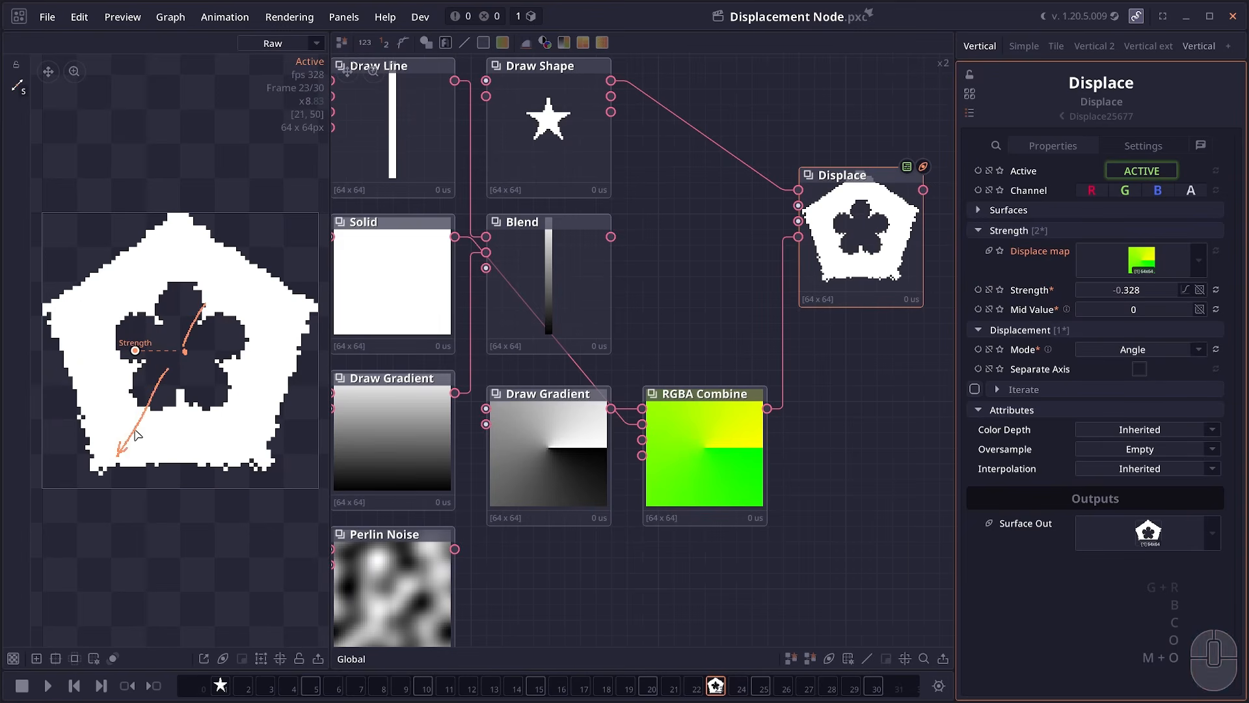
{"action": "left_click_drag", "start_coordinate": [135, 350], "coordinate": [143, 351]}
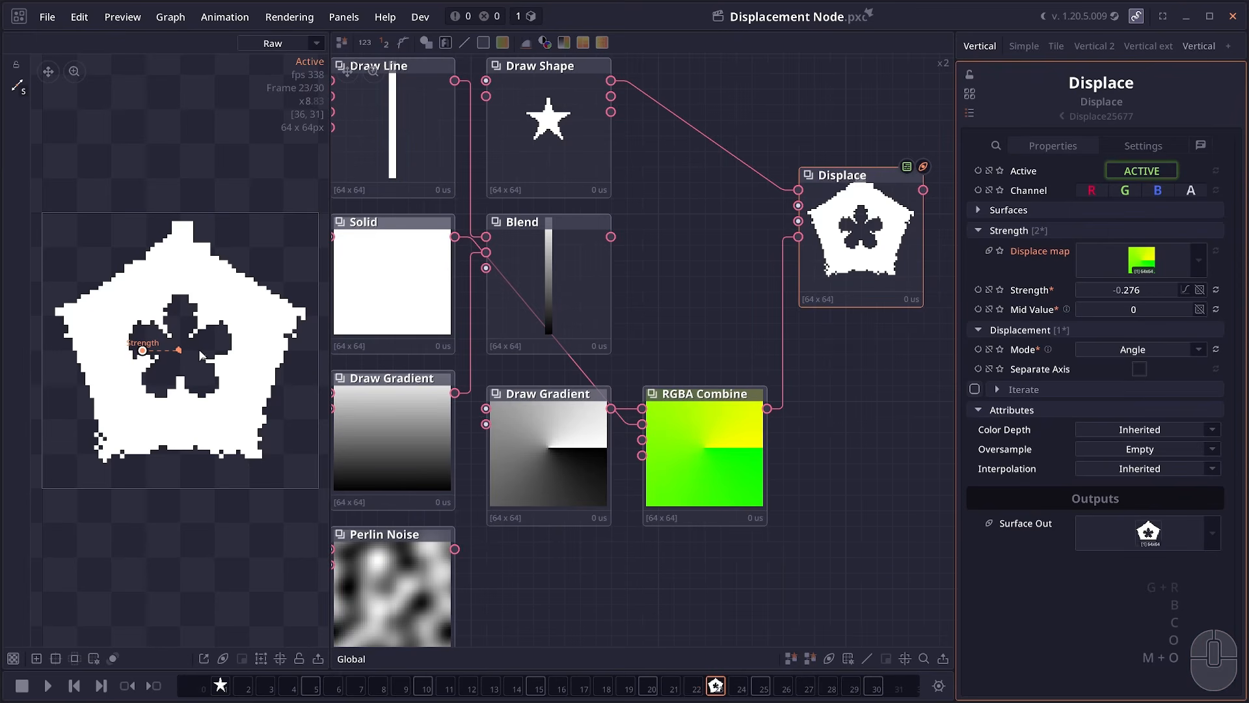
Step: Add a circular Draw Gradient with a black centre, connect it to RGBA Combine's Green input in place of Solid, and preview Displace
{"action": "scroll", "coordinate": [527, 455], "scroll_direction": "down", "scroll_amount": 3}
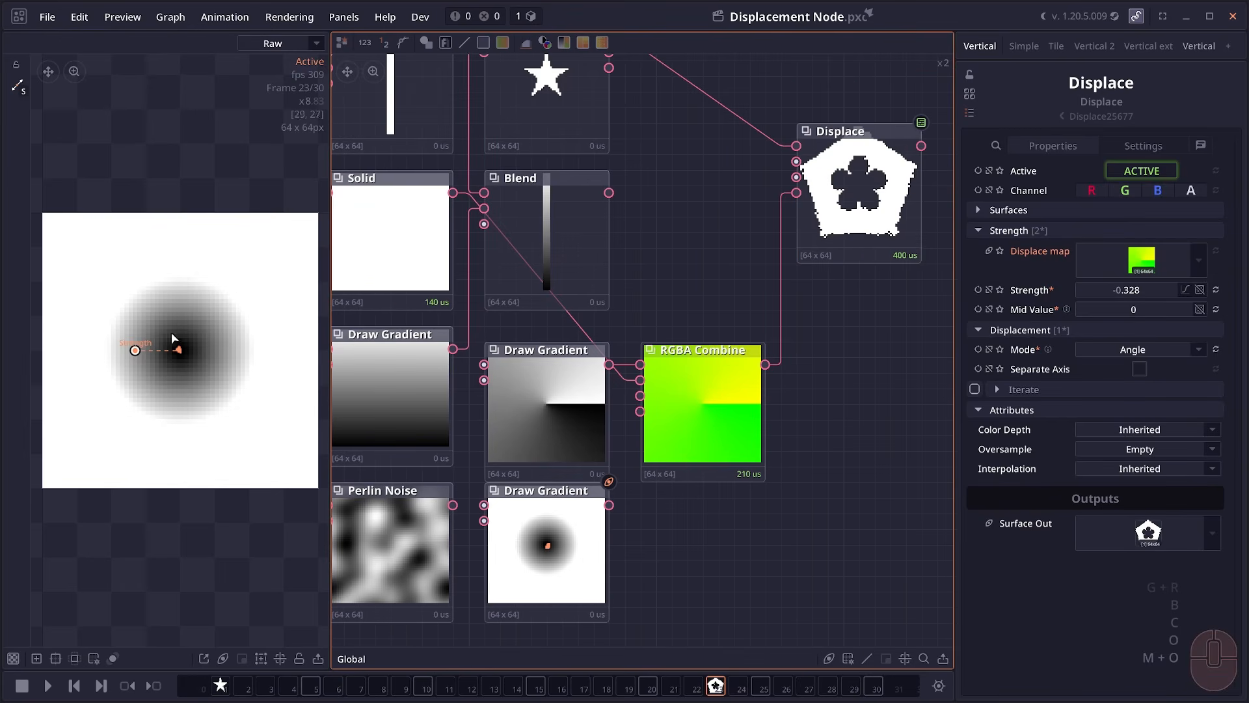
{"action": "left_click_drag", "start_coordinate": [182, 345], "coordinate": [184, 294]}
{"action": "mouse_move", "coordinate": [609, 504]}
{"action": "left_mouse_down"}
{"action": "mouse_move", "coordinate": [586, 440]}
{"action": "mouse_move", "coordinate": [650, 385]}
{"action": "left_mouse_up"}
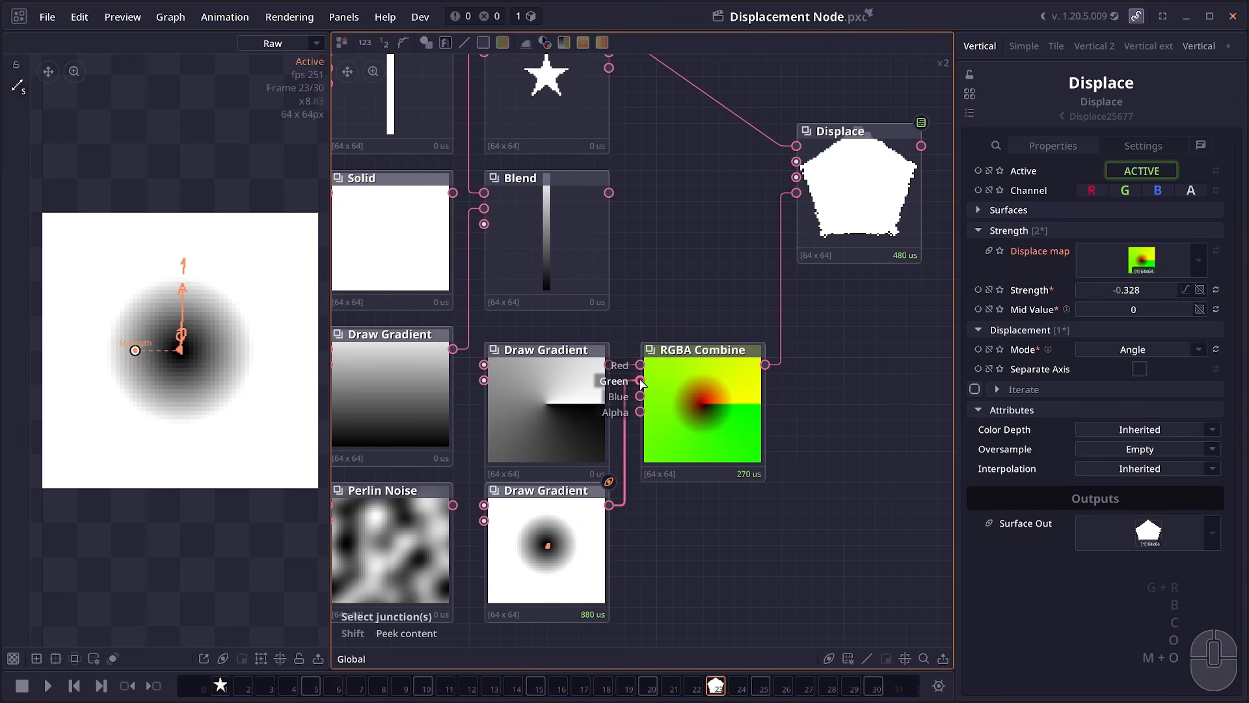
{"action": "left_click", "coordinate": [882, 198]}
{"action": "left_click_drag", "start_coordinate": [842, 354], "coordinate": [723, 373]}
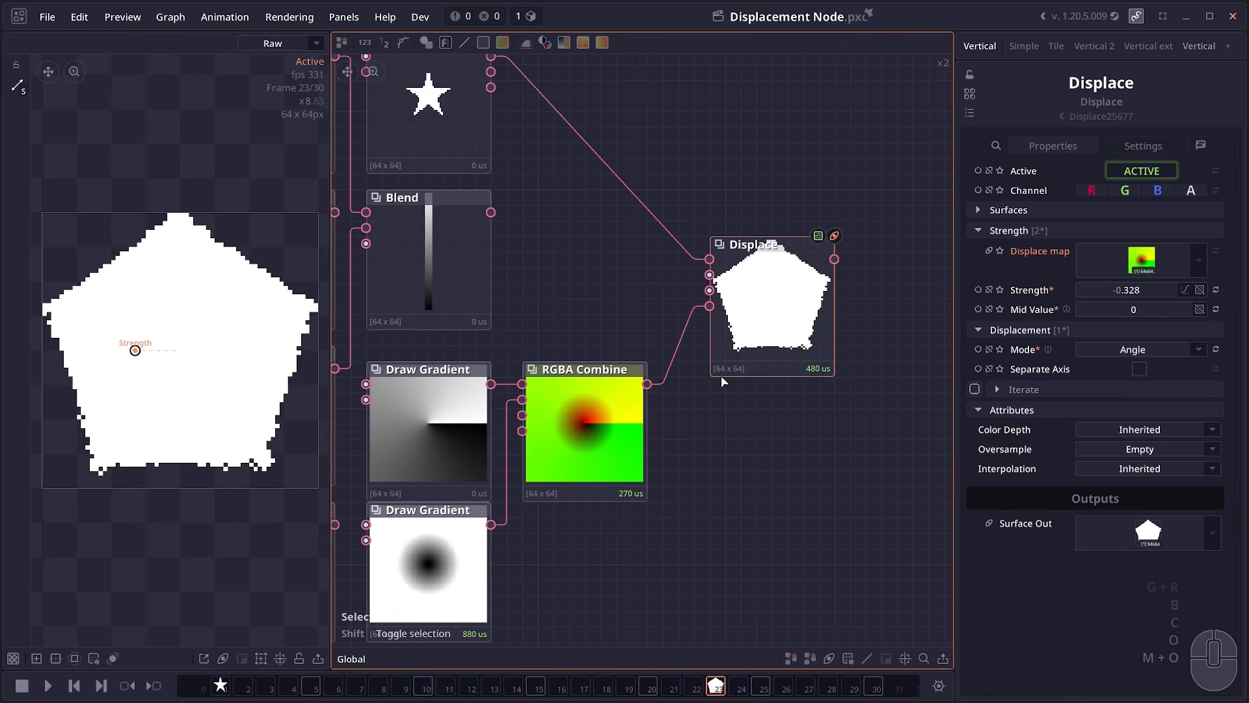
{"action": "left_click_drag", "start_coordinate": [742, 422], "coordinate": [776, 421]}
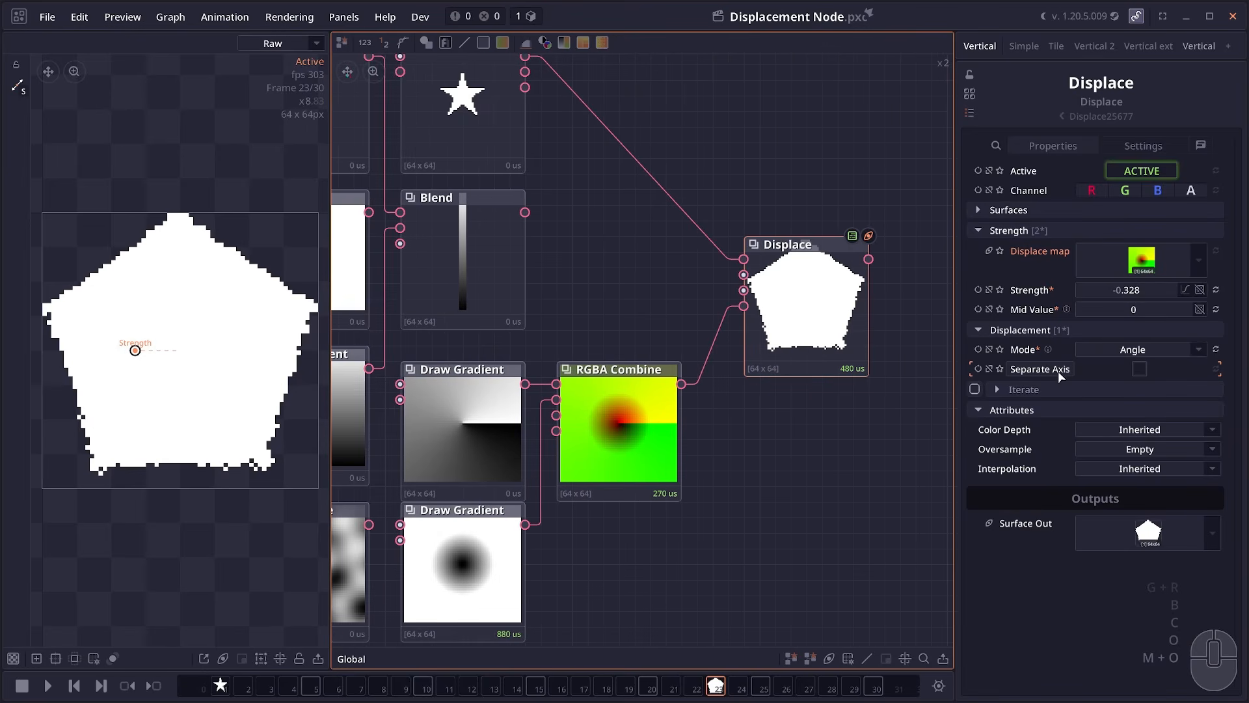
Step: Enable Separate Axis on Displace, connecting the radial gradient as Displace angle and the circular gradient as Displace amount, and move RGBA Combine aside
{"action": "left_click", "coordinate": [603, 424]}
{"action": "scroll", "coordinate": [604, 425], "scroll_direction": "up", "scroll_amount": 1}
{"action": "left_click", "coordinate": [446, 401]}
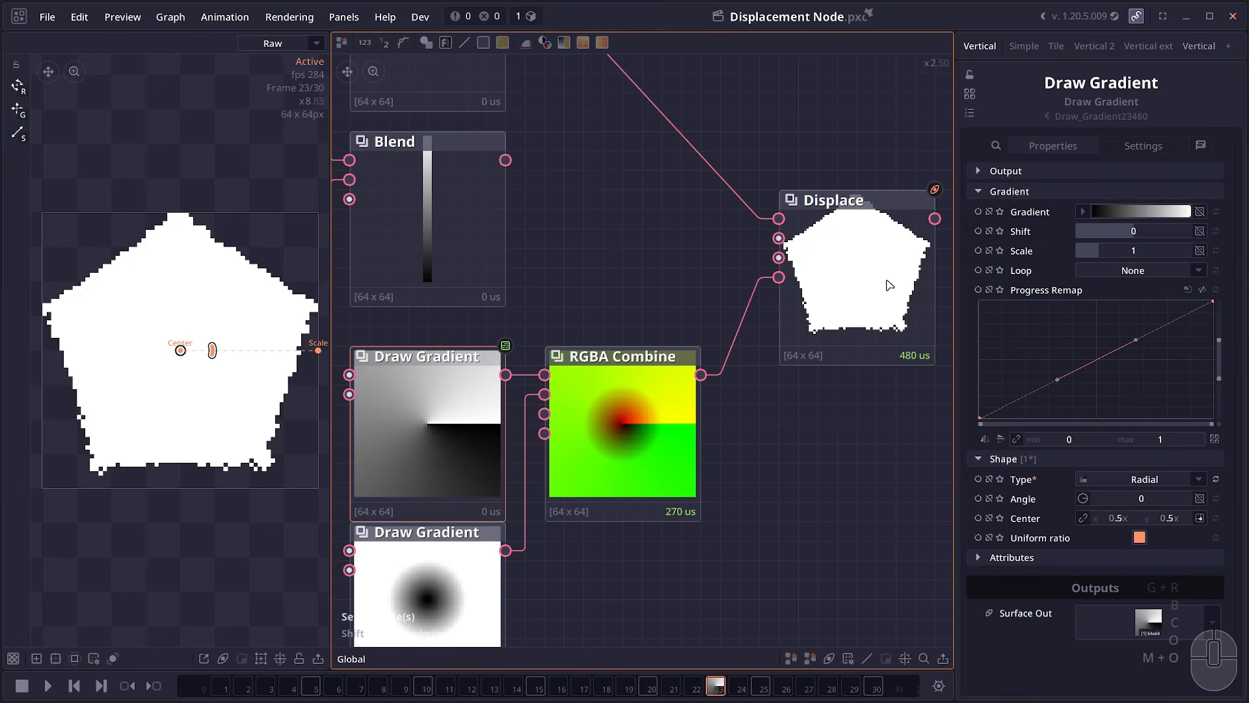
{"action": "left_click", "coordinate": [864, 313]}
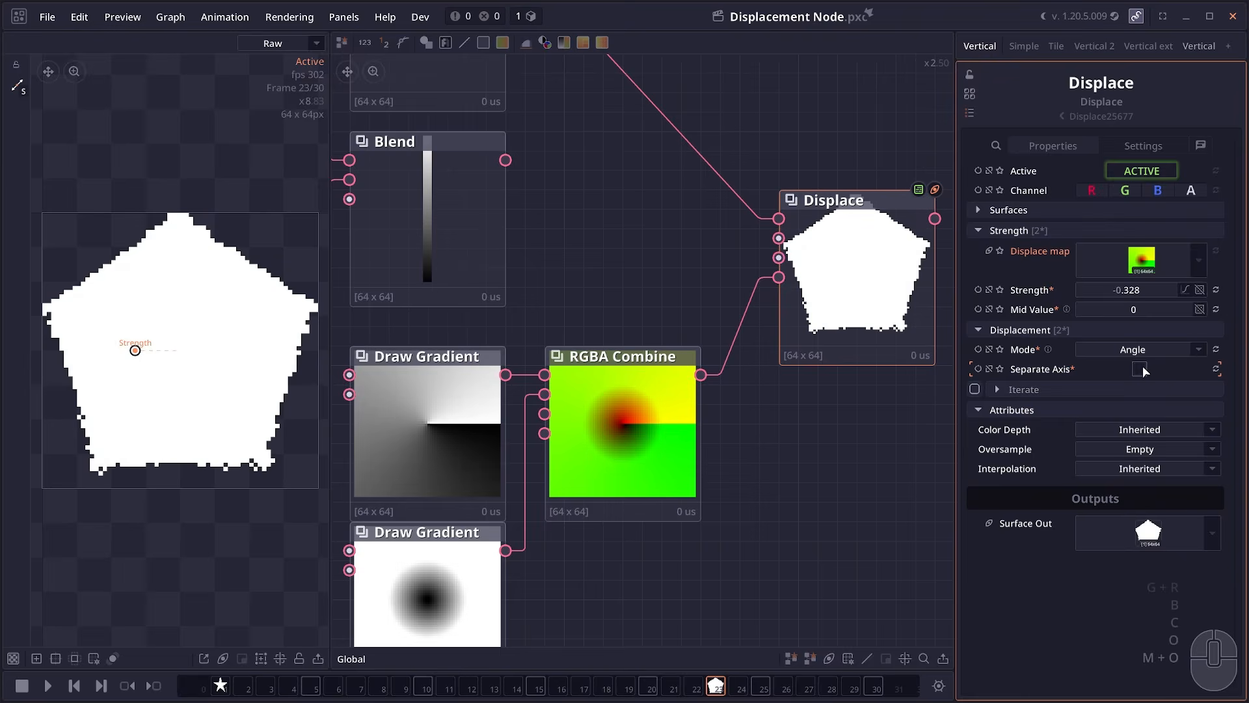
{"action": "mouse_move", "coordinate": [505, 375]}
{"action": "left_mouse_down"}
{"action": "mouse_move", "coordinate": [773, 278]}
{"action": "mouse_move", "coordinate": [767, 314]}
{"action": "mouse_move", "coordinate": [769, 304]}
{"action": "left_mouse_up"}
{"action": "left_click_drag", "start_coordinate": [600, 449], "coordinate": [697, 566]}
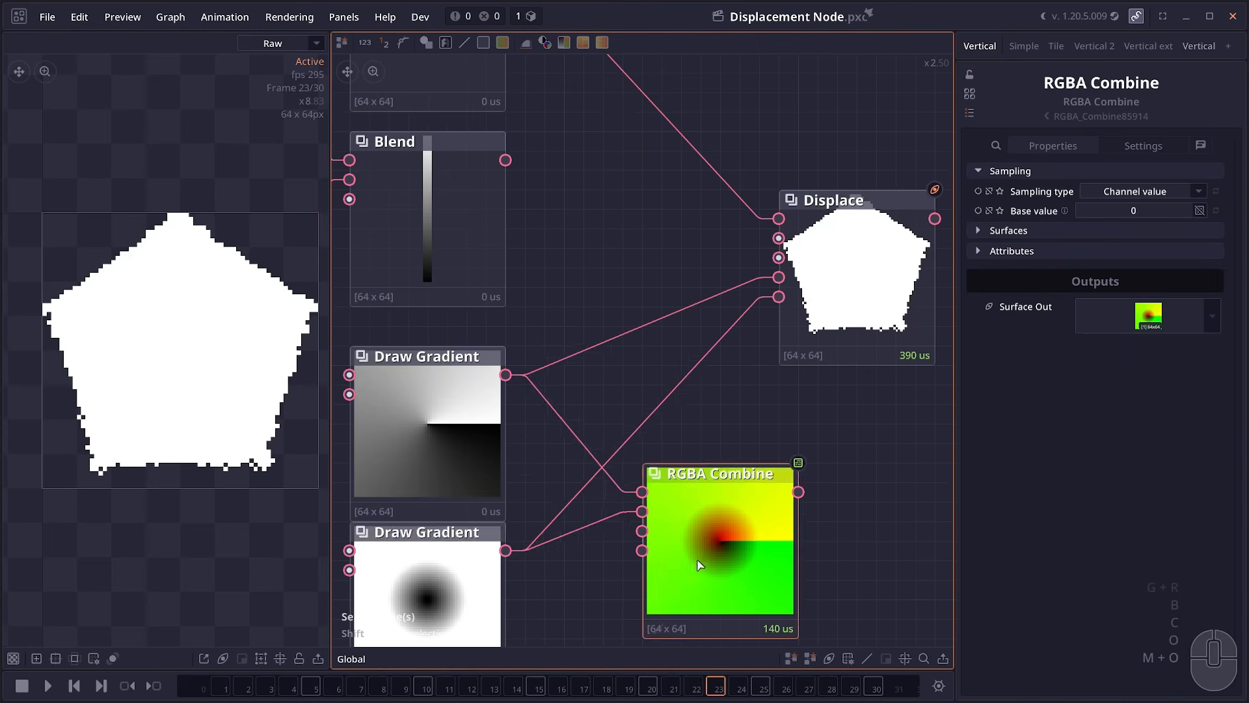
Step: Disconnect both gradients from Displace, tidy the nodes and set the Displace Mode to Gradient
{"action": "scroll", "coordinate": [614, 507], "scroll_direction": "down", "scroll_amount": 2}
{"action": "scroll", "coordinate": [615, 508], "scroll_direction": "up", "scroll_amount": 1}
{"action": "left_click_drag", "start_coordinate": [835, 342], "coordinate": [727, 374]}
{"action": "left_click_drag", "start_coordinate": [722, 504], "coordinate": [709, 478]}
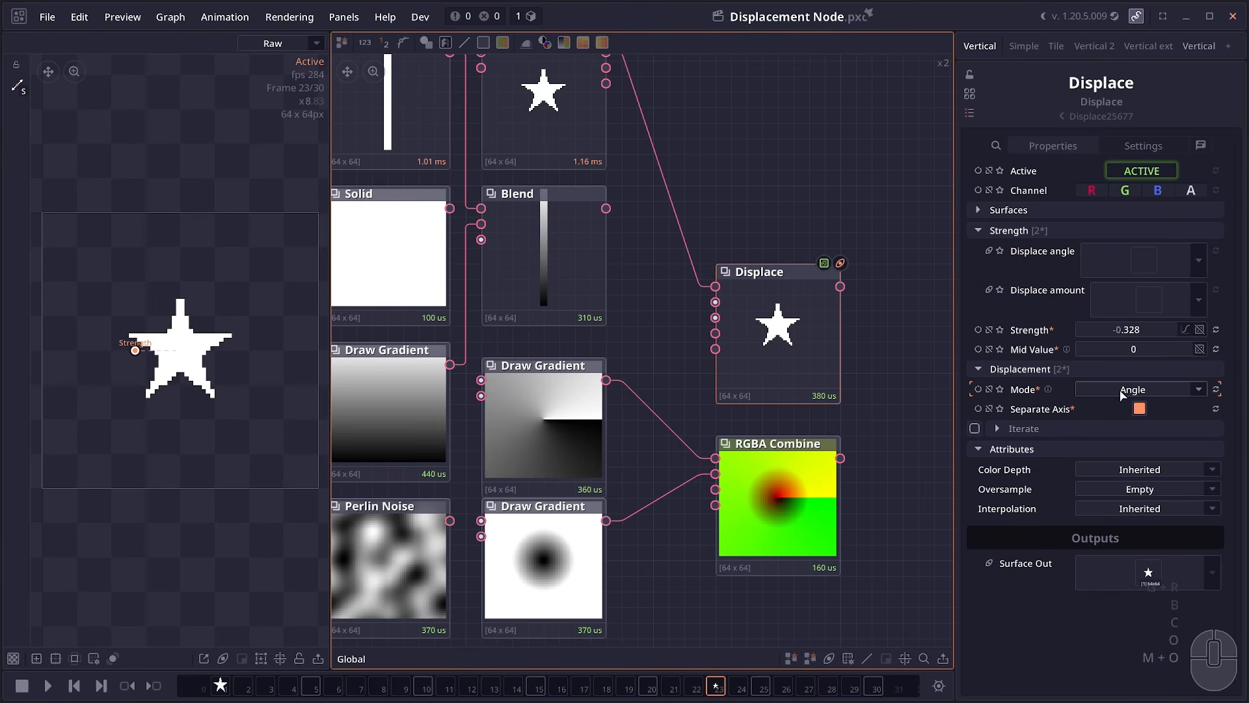
{"action": "left_click", "coordinate": [1114, 389]}
{"action": "left_click", "coordinate": [1118, 466]}
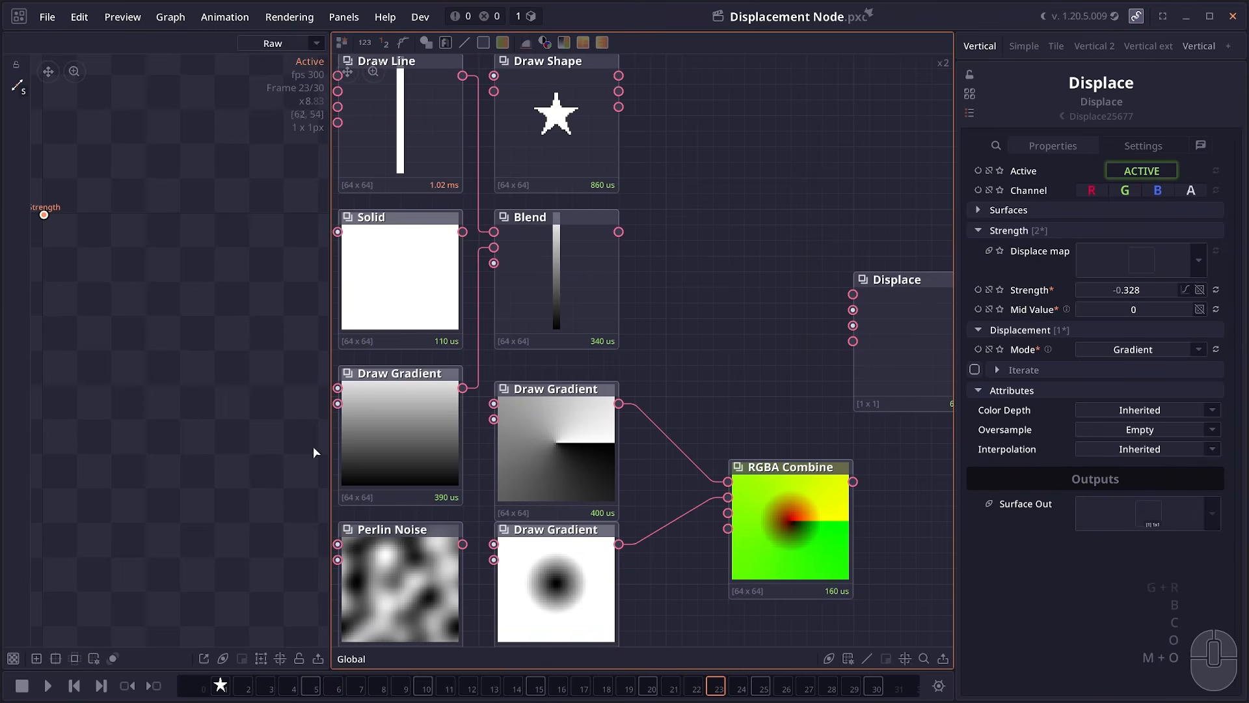
Step: Preview the 90° linear Draw Gradient, connect it to Displace as Displace map and adjust the Strength
{"action": "left_click", "coordinate": [402, 406]}
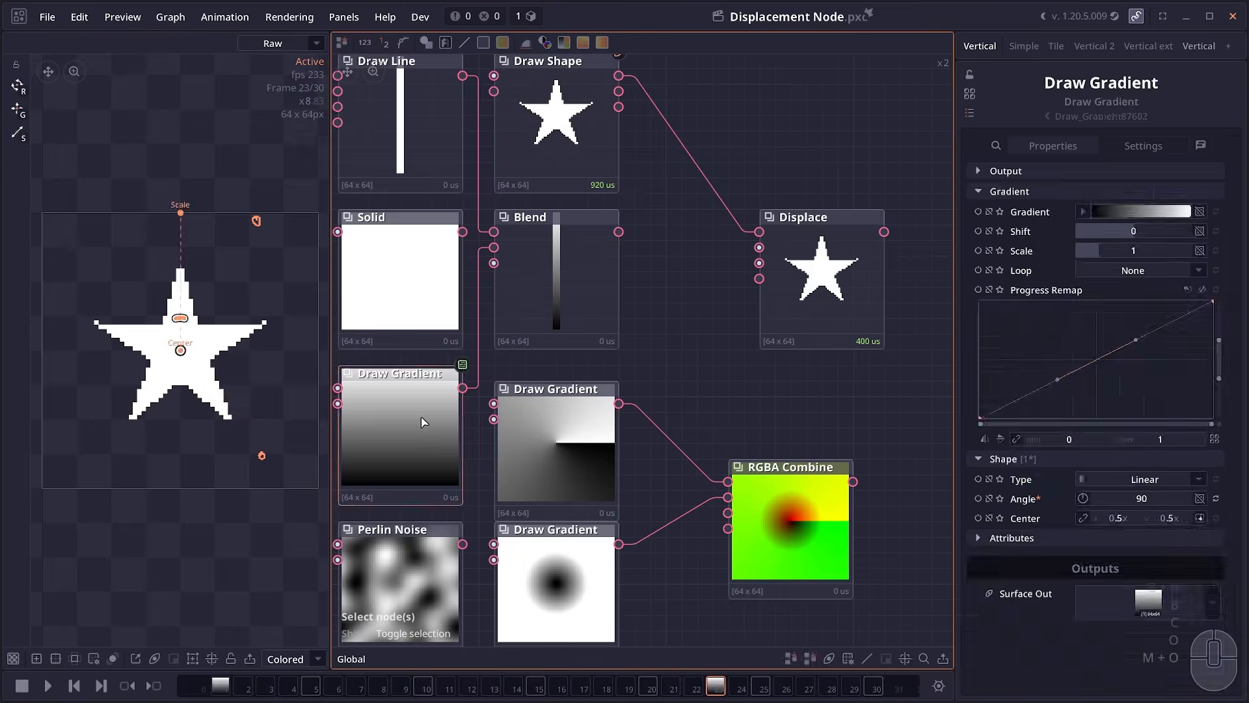
{"action": "left_click", "coordinate": [423, 423]}
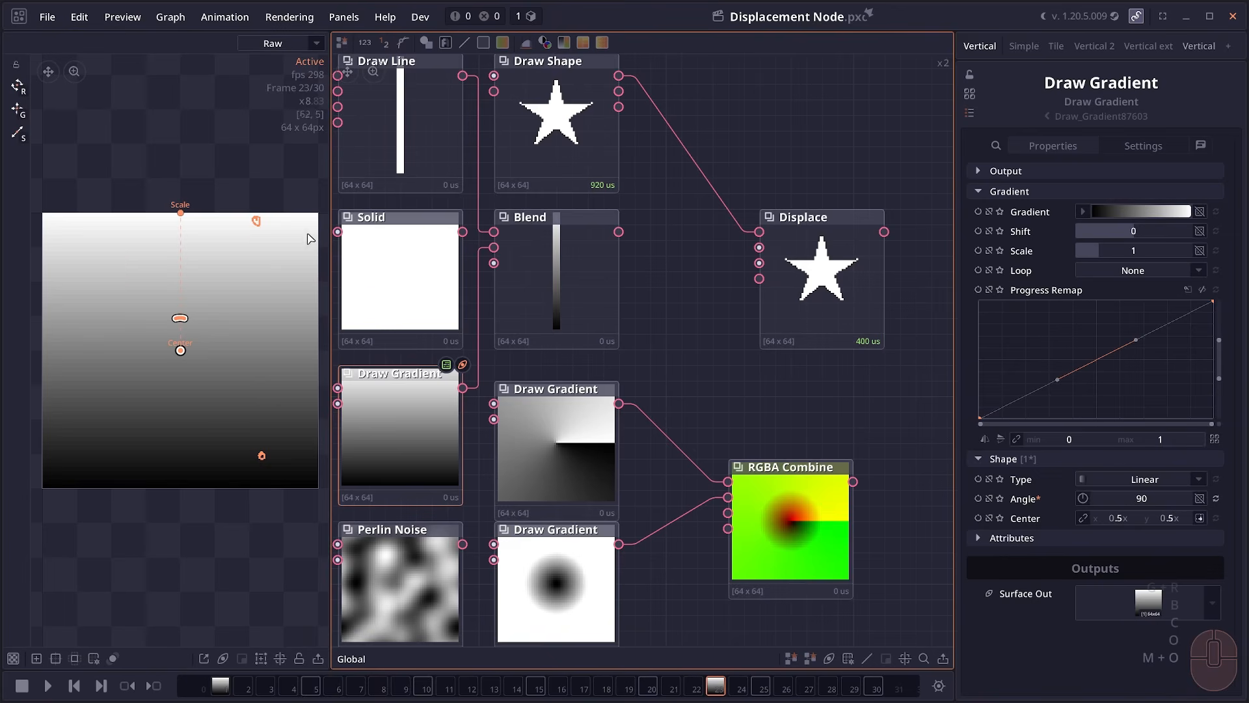
{"action": "mouse_move", "coordinate": [248, 406]}
{"action": "left_mouse_down"}
{"action": "mouse_move", "coordinate": [254, 421]}
{"action": "mouse_move", "coordinate": [260, 405]}
{"action": "left_mouse_up"}
{"action": "left_click_drag", "start_coordinate": [463, 388], "coordinate": [779, 283]}
{"action": "mouse_move", "coordinate": [1126, 291]}
{"action": "left_mouse_down"}
{"action": "mouse_move", "coordinate": [1155, 290]}
{"action": "mouse_move", "coordinate": [1106, 290]}
{"action": "mouse_move", "coordinate": [1164, 290]}
{"action": "mouse_move", "coordinate": [1115, 290]}
{"action": "left_mouse_up"}
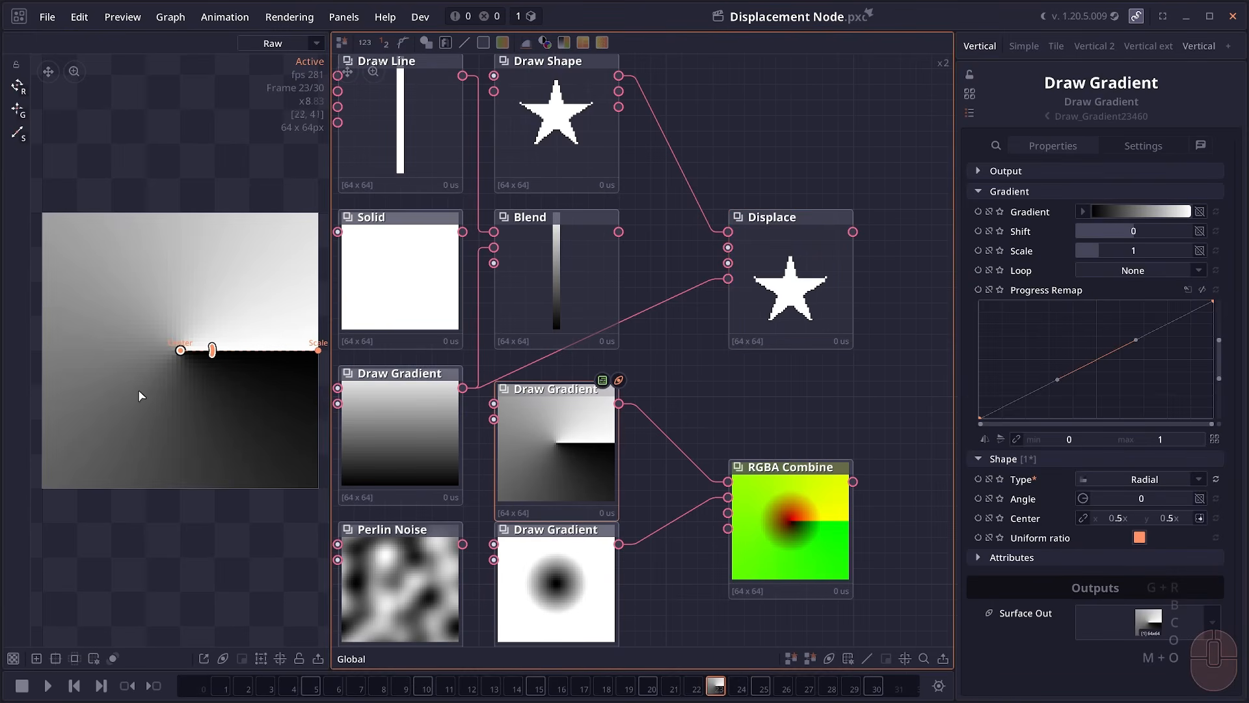
Step: Replace the Displace map with the radial Draw Gradient and vary the Strength from negative values up to about 1.36
{"action": "mouse_move", "coordinate": [136, 285]}
{"action": "left_mouse_down"}
{"action": "mouse_move", "coordinate": [142, 423]}
{"action": "mouse_move", "coordinate": [246, 379]}
{"action": "left_mouse_up"}
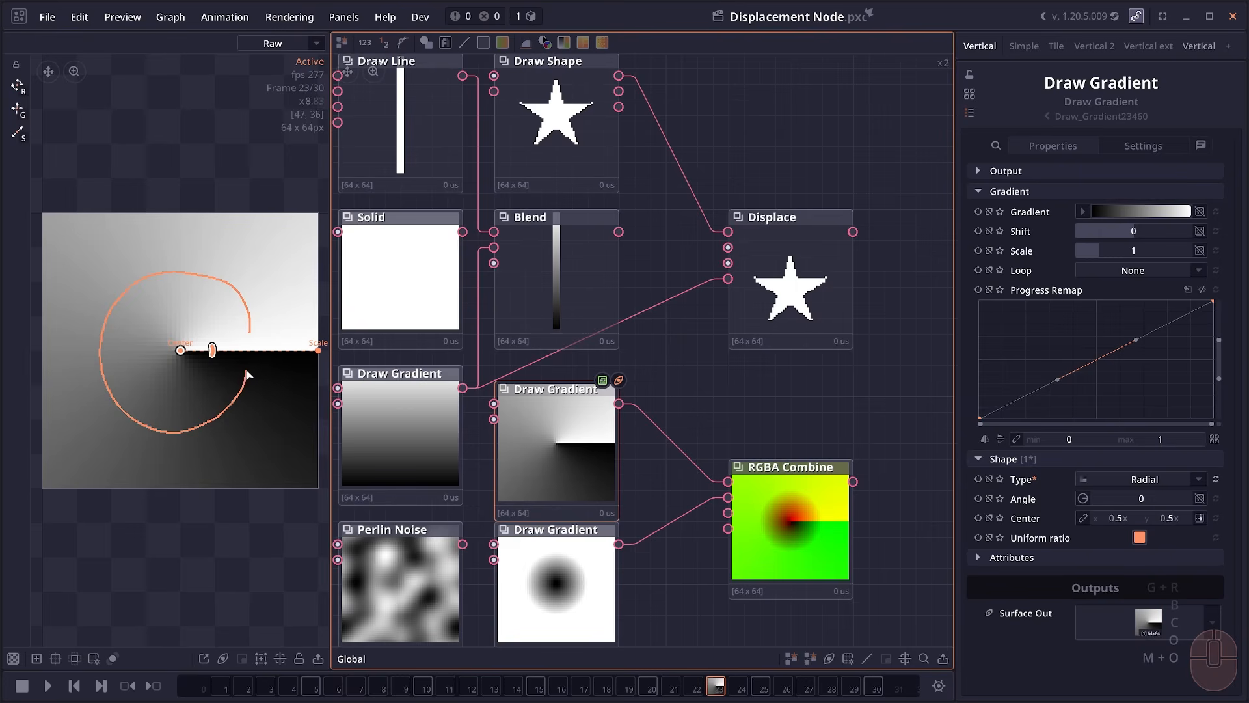
{"action": "left_click_drag", "start_coordinate": [618, 403], "coordinate": [728, 279]}
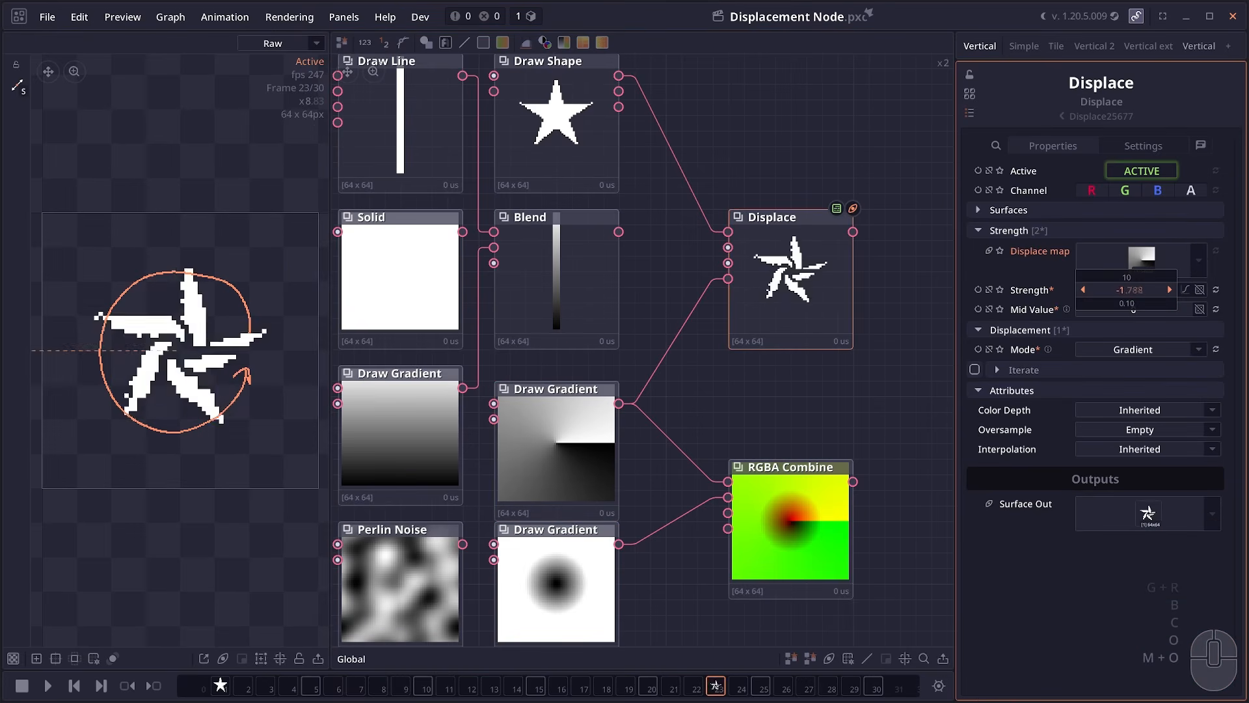
{"action": "mouse_move", "coordinate": [1129, 289]}
{"action": "left_mouse_down"}
{"action": "mouse_move", "coordinate": [1197, 289]}
{"action": "mouse_move", "coordinate": [1125, 289]}
{"action": "mouse_move", "coordinate": [1138, 290]}
{"action": "left_mouse_up"}
Step: Feed Perlin Noise into Displace as Displace map and vary the Strength, ending at about 1.208
{"action": "left_click", "coordinate": [423, 594]}
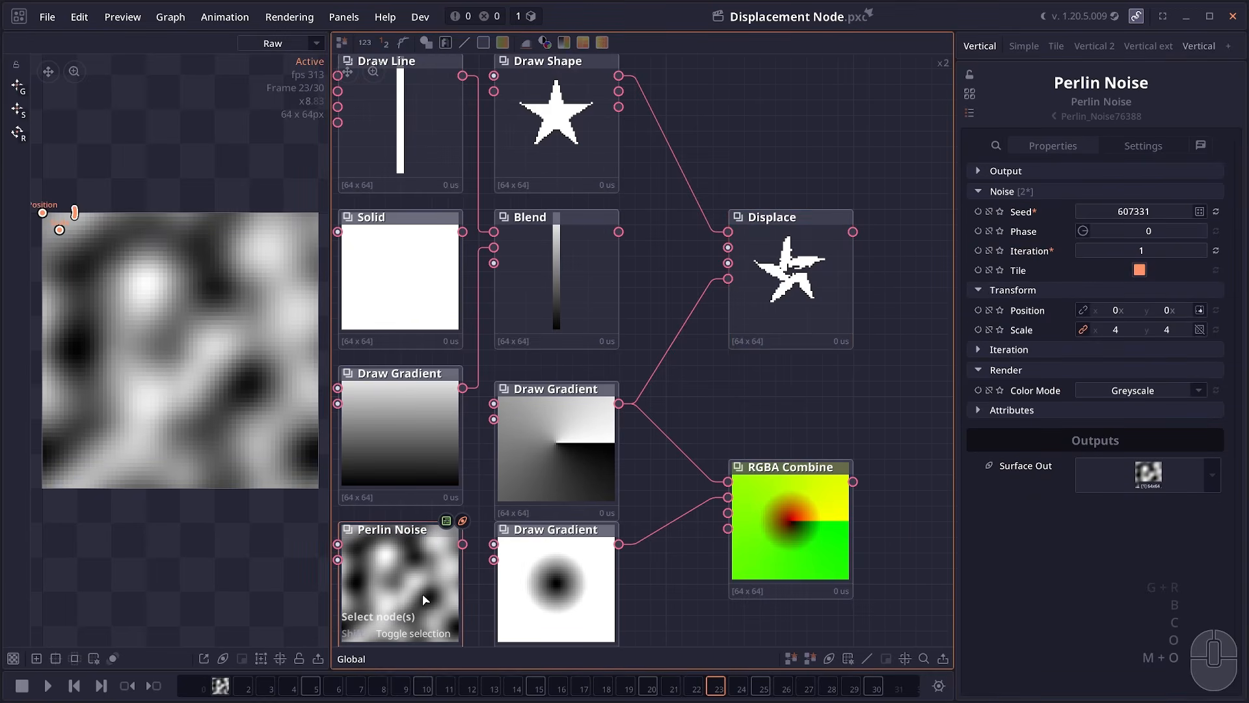
{"action": "left_click_drag", "start_coordinate": [462, 543], "coordinate": [747, 294]}
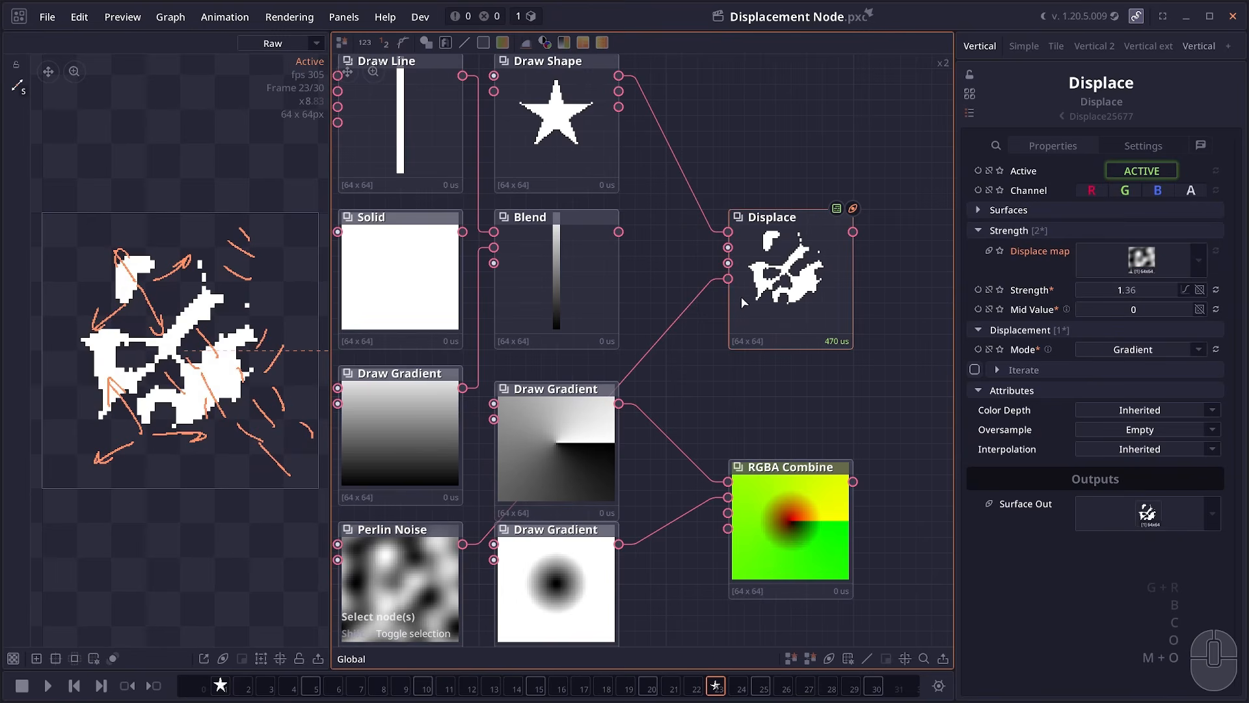
{"action": "mouse_move", "coordinate": [1132, 294]}
{"action": "left_mouse_down"}
{"action": "mouse_move", "coordinate": [1184, 295]}
{"action": "mouse_move", "coordinate": [1115, 294]}
{"action": "left_mouse_up"}
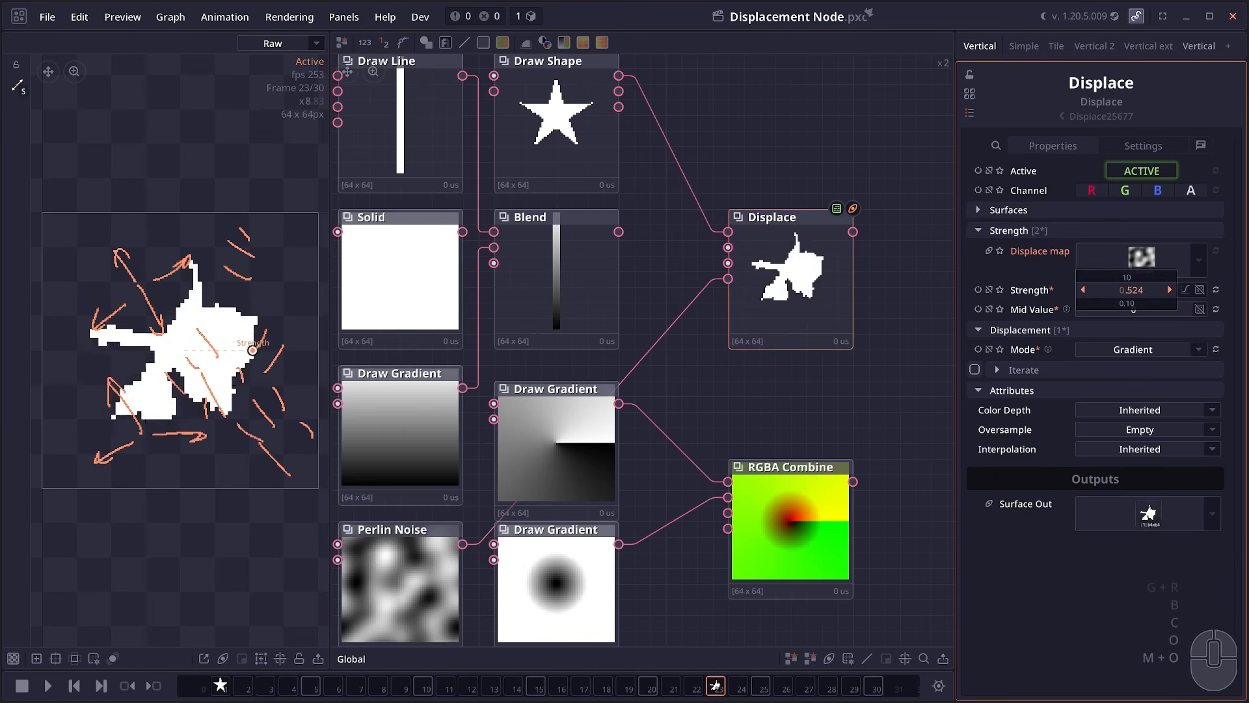
{"action": "left_click_drag", "start_coordinate": [253, 350], "coordinate": [340, 295]}
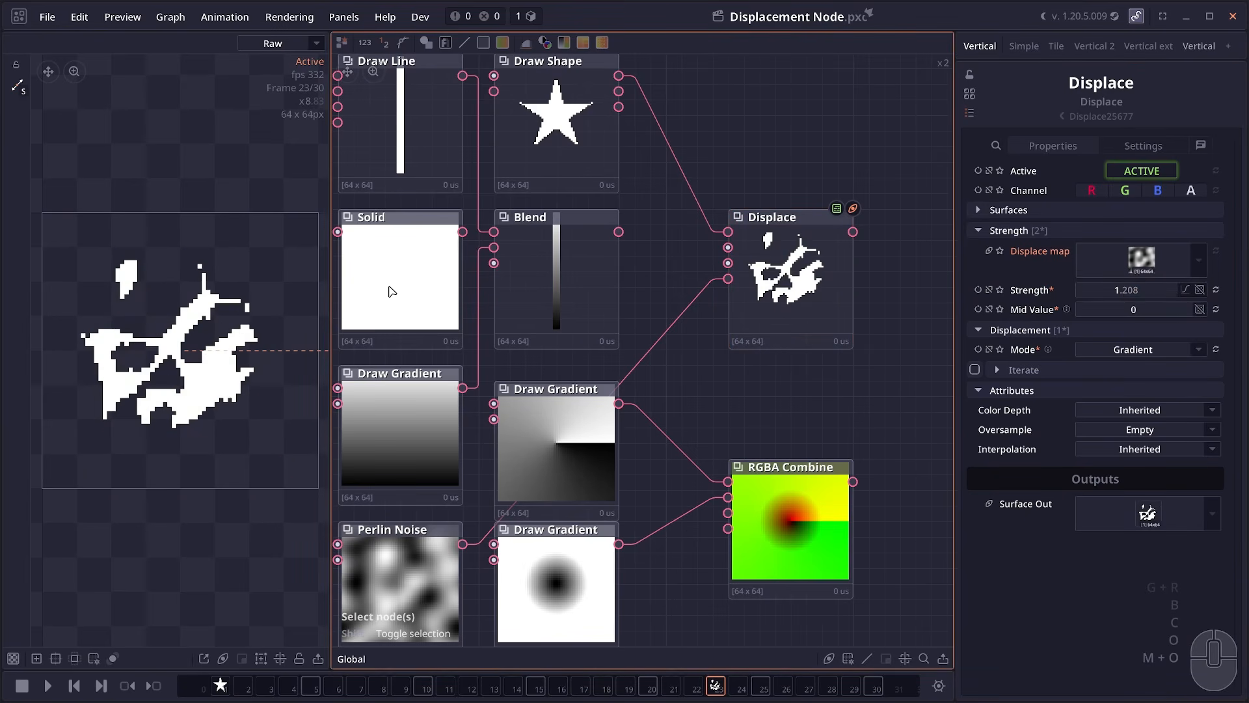
{"action": "left_click_drag", "start_coordinate": [183, 332], "coordinate": [179, 243]}
{"action": "left_click_drag", "start_coordinate": [175, 266], "coordinate": [188, 259]}
{"action": "left_click_drag", "start_coordinate": [101, 282], "coordinate": [106, 302]}
{"action": "left_click_drag", "start_coordinate": [157, 371], "coordinate": [72, 377]}
{"action": "left_click_drag", "start_coordinate": [88, 370], "coordinate": [92, 385]}
{"action": "mouse_move", "coordinate": [168, 390]}
{"action": "left_mouse_down"}
{"action": "mouse_move", "coordinate": [122, 453]}
{"action": "mouse_move", "coordinate": [140, 443]}
{"action": "left_mouse_up"}
{"action": "left_click_drag", "start_coordinate": [186, 390], "coordinate": [177, 465]}
{"action": "left_click_drag", "start_coordinate": [173, 448], "coordinate": [184, 449]}
{"action": "left_click_drag", "start_coordinate": [190, 385], "coordinate": [261, 452]}
{"action": "left_click_drag", "start_coordinate": [249, 280], "coordinate": [262, 291]}
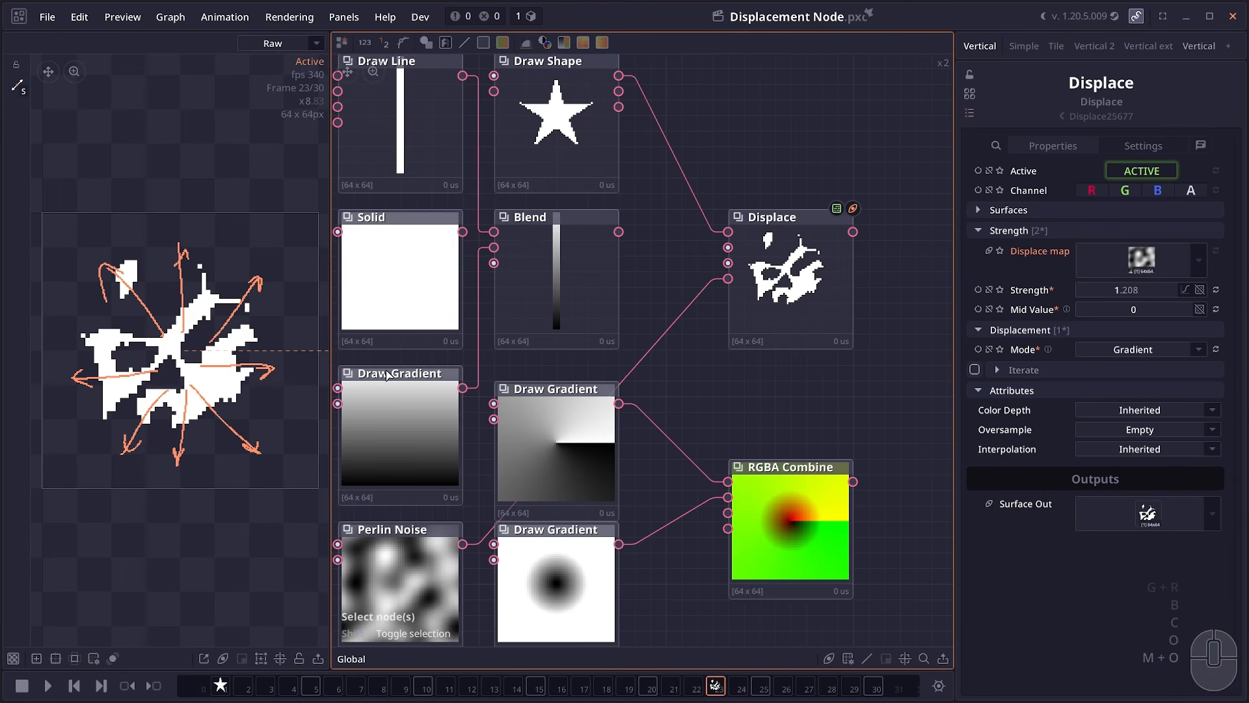
{"action": "left_click", "coordinate": [681, 366]}
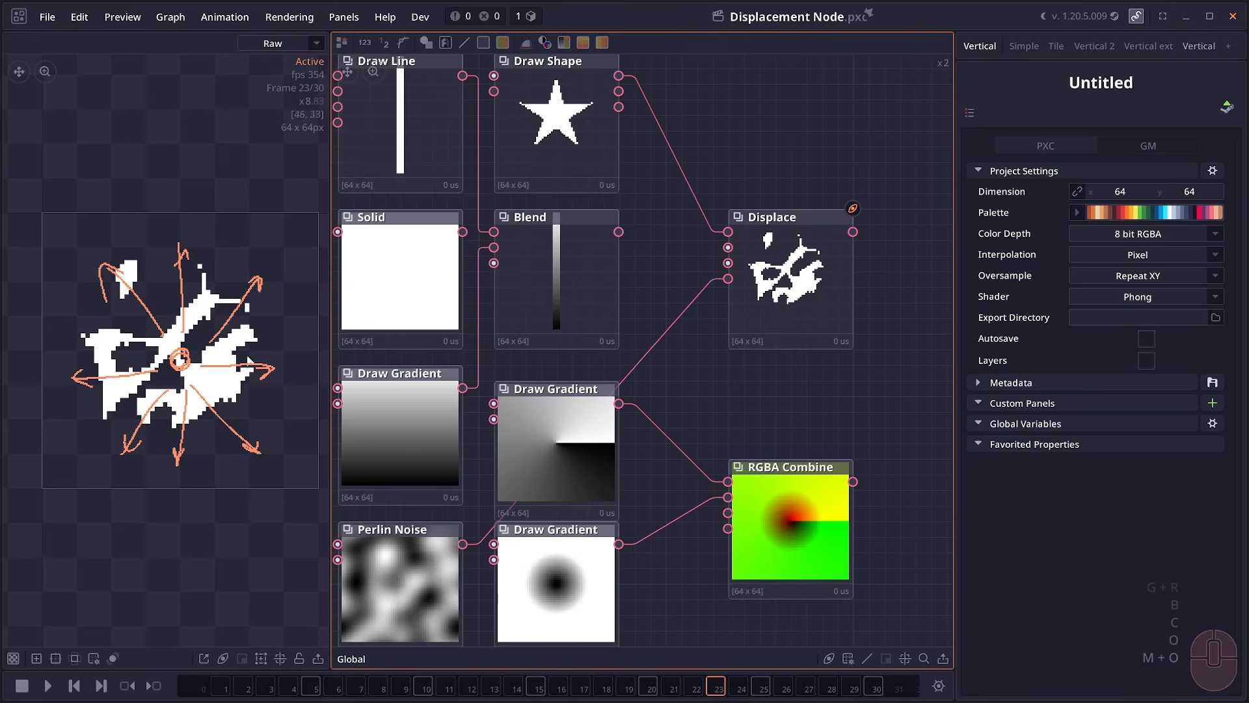
{"action": "left_click_drag", "start_coordinate": [161, 285], "coordinate": [106, 352]}
{"action": "left_click_drag", "start_coordinate": [126, 426], "coordinate": [250, 389]}
{"action": "mouse_move", "coordinate": [159, 266]}
{"action": "left_mouse_down"}
{"action": "mouse_move", "coordinate": [145, 270]}
{"action": "mouse_move", "coordinate": [153, 452]}
{"action": "left_mouse_up"}
{"action": "left_click_drag", "start_coordinate": [163, 216], "coordinate": [67, 348]}
{"action": "left_click_drag", "start_coordinate": [184, 460], "coordinate": [310, 366]}
{"action": "mouse_move", "coordinate": [51, 418]}
{"action": "left_mouse_down"}
{"action": "mouse_move", "coordinate": [83, 335]}
{"action": "mouse_move", "coordinate": [45, 408]}
{"action": "left_mouse_up"}
Step: Replace the Displace map with the circular Draw Gradient and raise the Strength to about 1.628
{"action": "left_click_drag", "start_coordinate": [511, 597], "coordinate": [521, 468]}
{"action": "double_click", "coordinate": [520, 467]}
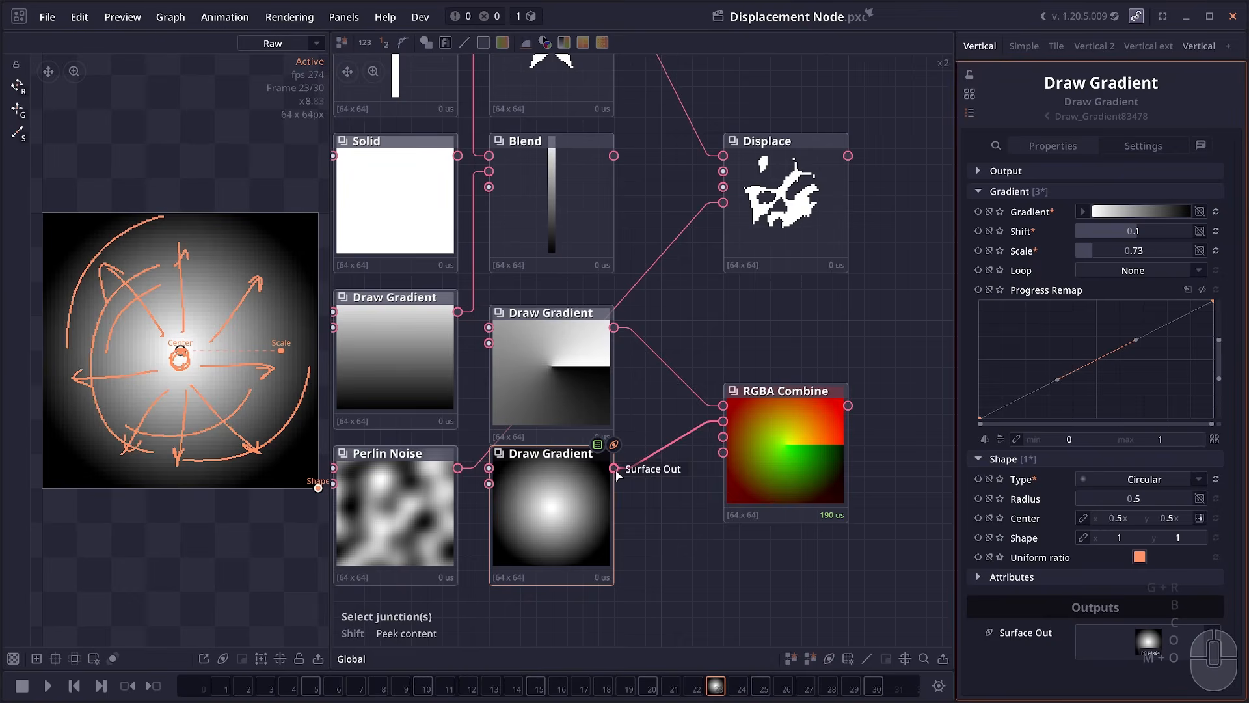
{"action": "left_click_drag", "start_coordinate": [614, 468], "coordinate": [688, 258]}
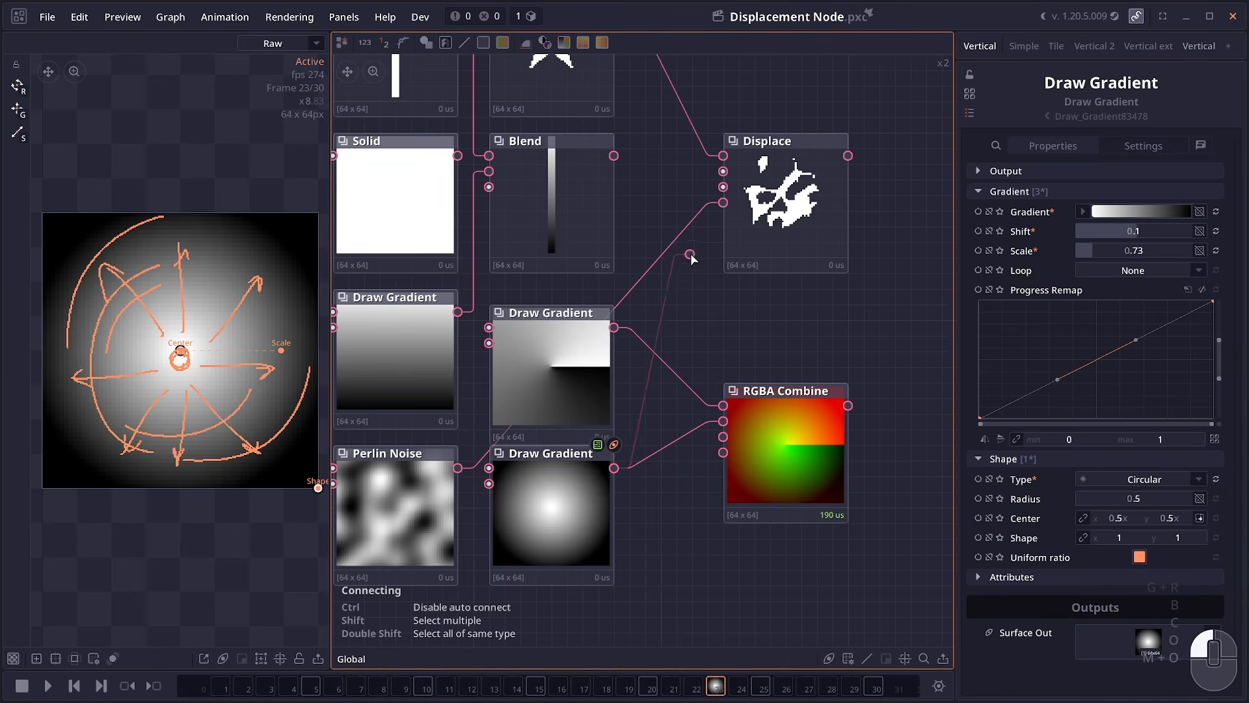
{"action": "left_click_drag", "start_coordinate": [689, 259], "coordinate": [723, 202]}
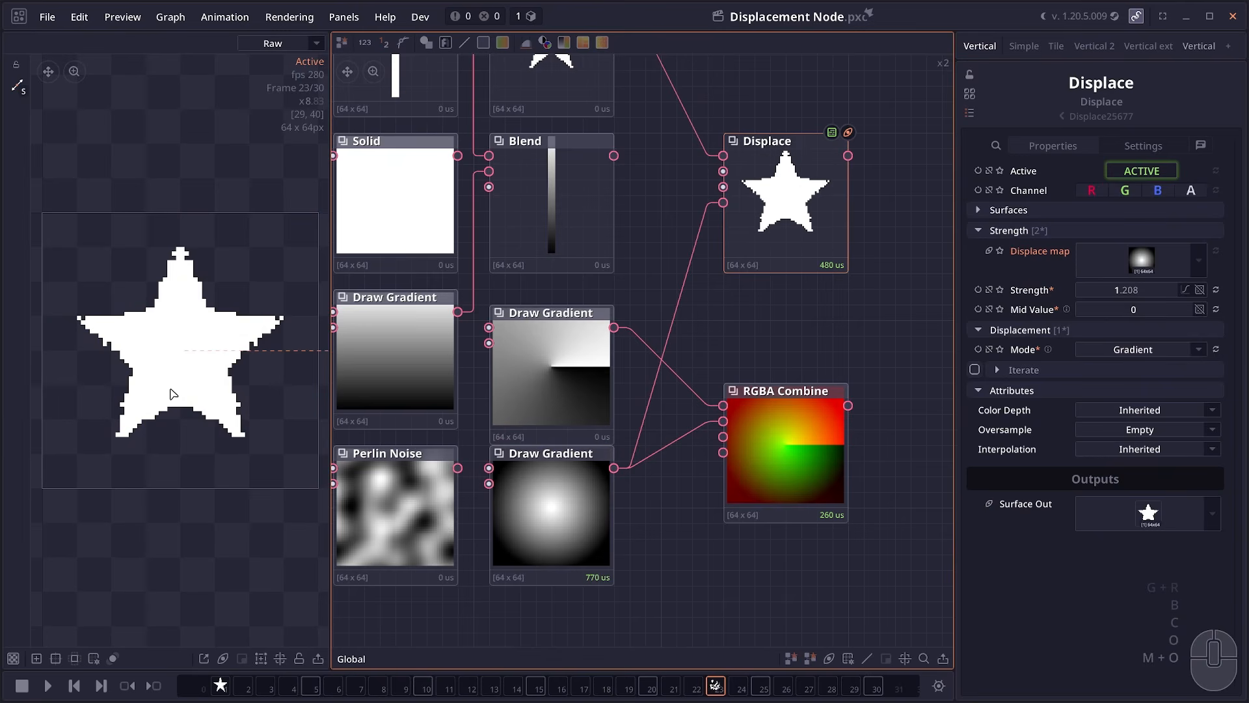
{"action": "mouse_move", "coordinate": [1126, 289]}
{"action": "left_mouse_down"}
{"action": "mouse_move", "coordinate": [1106, 289]}
{"action": "mouse_move", "coordinate": [1165, 289]}
{"action": "mouse_move", "coordinate": [1132, 290]}
{"action": "left_mouse_up"}
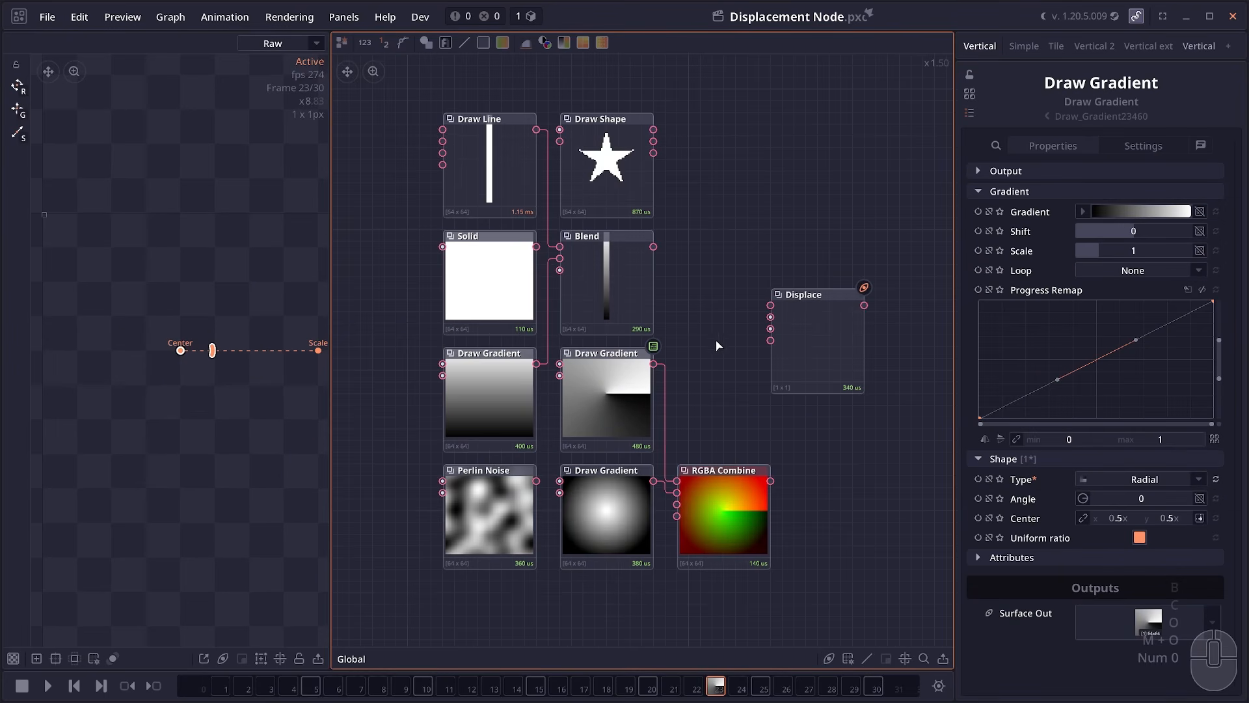
Step: Move the Displace node away from the existing nodes into an empty area of the graph
{"action": "left_click_drag", "start_coordinate": [716, 341], "coordinate": [812, 299]}
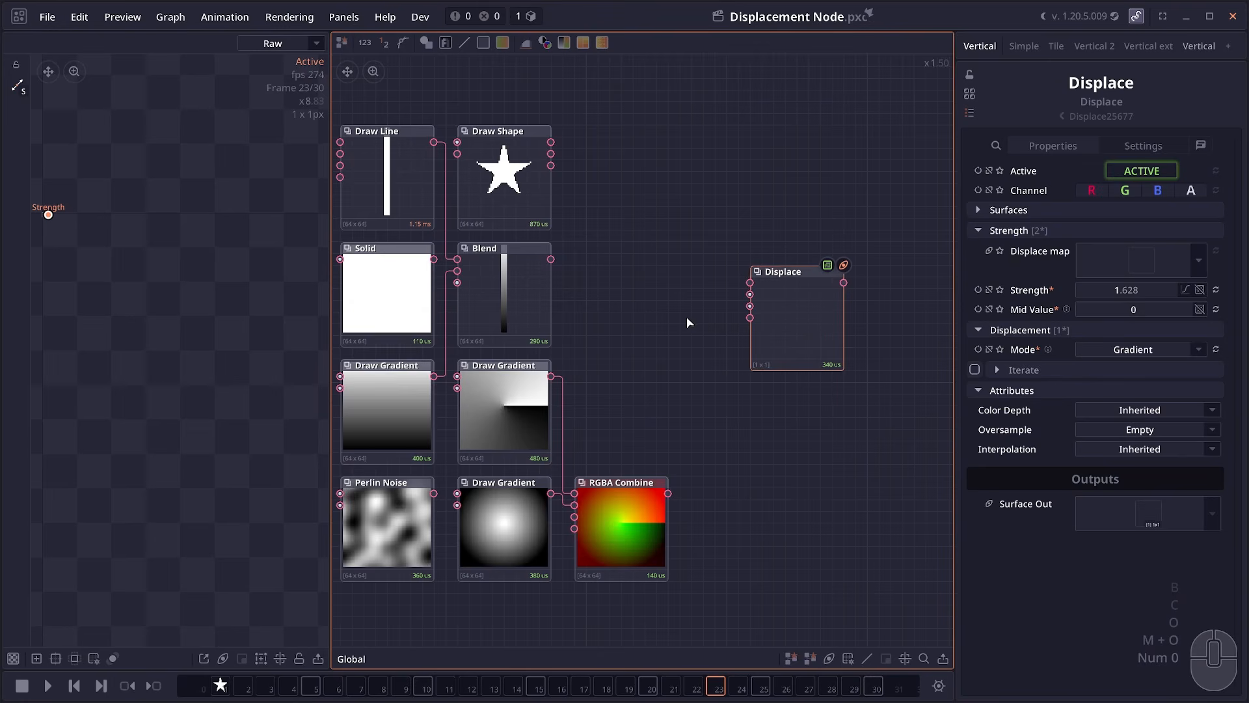
{"action": "left_click_drag", "start_coordinate": [672, 320], "coordinate": [581, 350]}
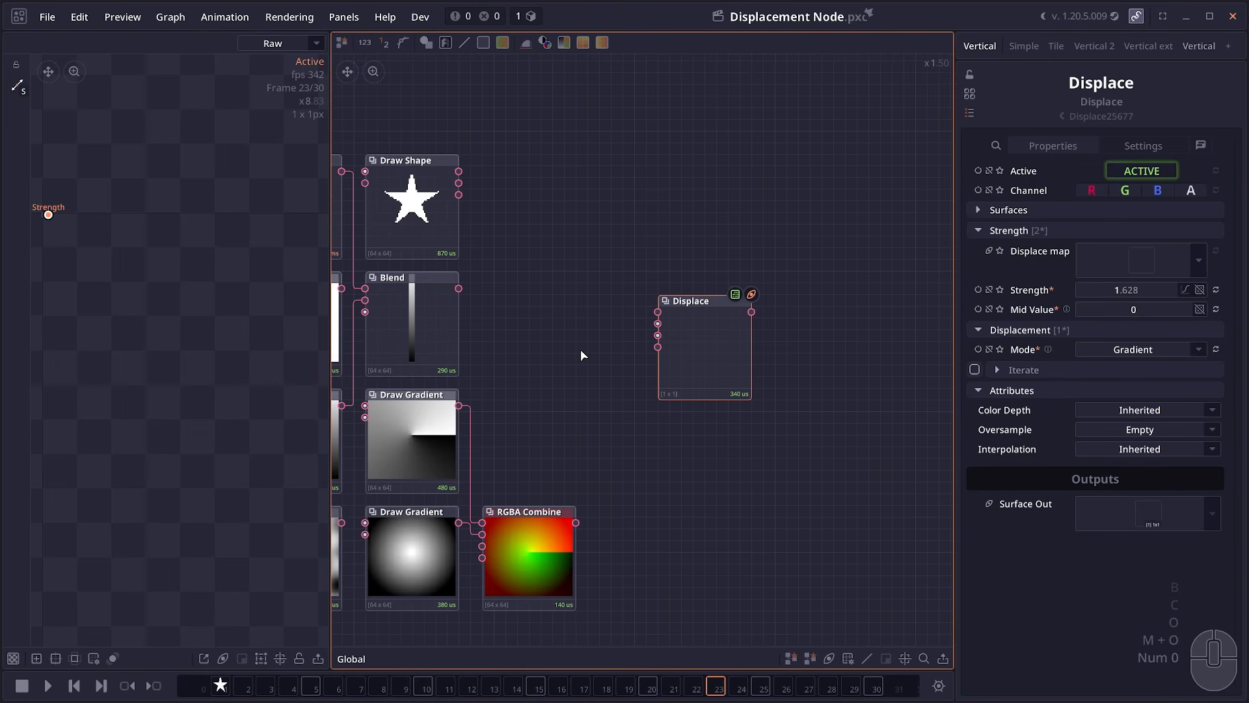
{"action": "scroll", "coordinate": [580, 349], "scroll_direction": "up", "scroll_amount": 2}
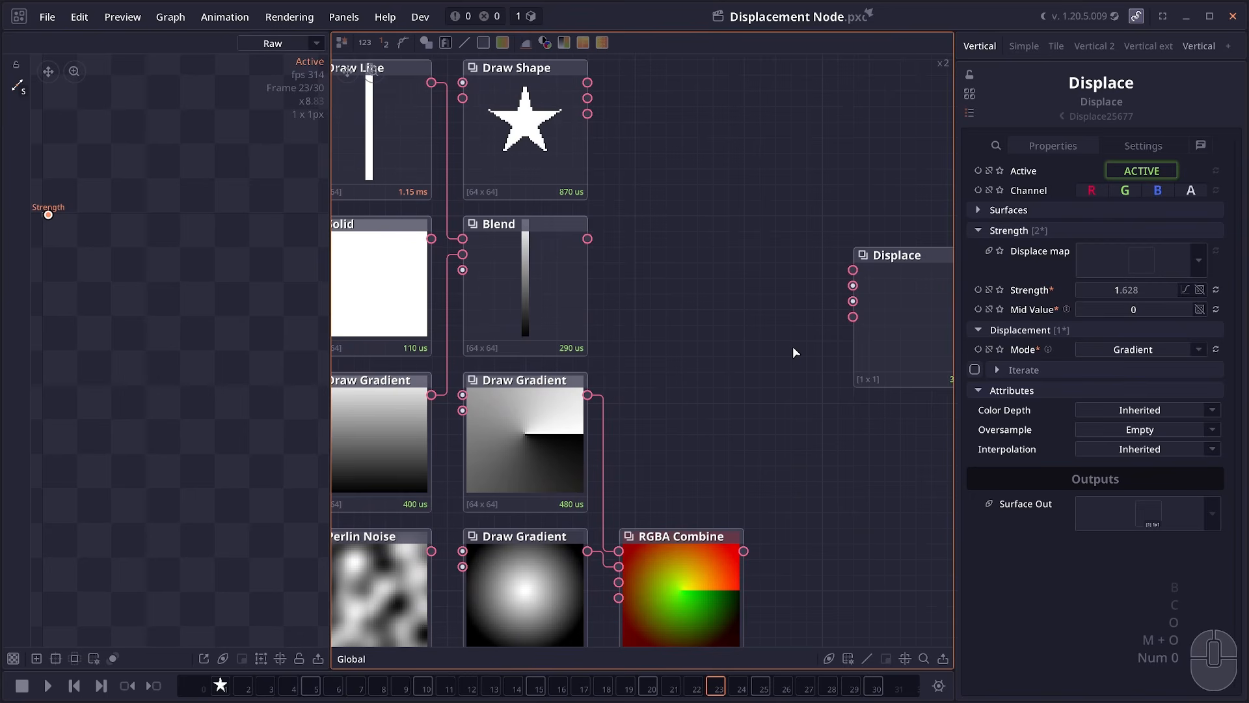
{"action": "left_click_drag", "start_coordinate": [776, 351], "coordinate": [709, 242]}
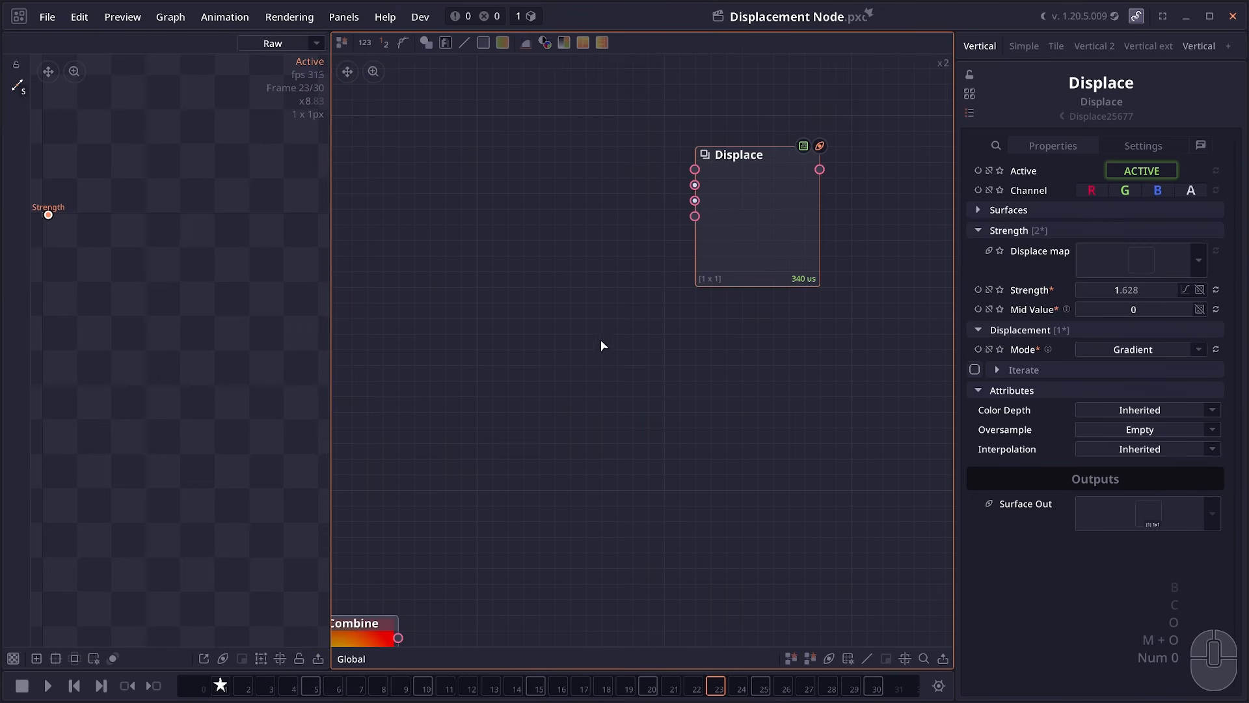
{"action": "left_click_drag", "start_coordinate": [599, 336], "coordinate": [591, 361]}
{"action": "left_click_drag", "start_coordinate": [590, 306], "coordinate": [630, 333]}
{"action": "left_click", "coordinate": [630, 333]}
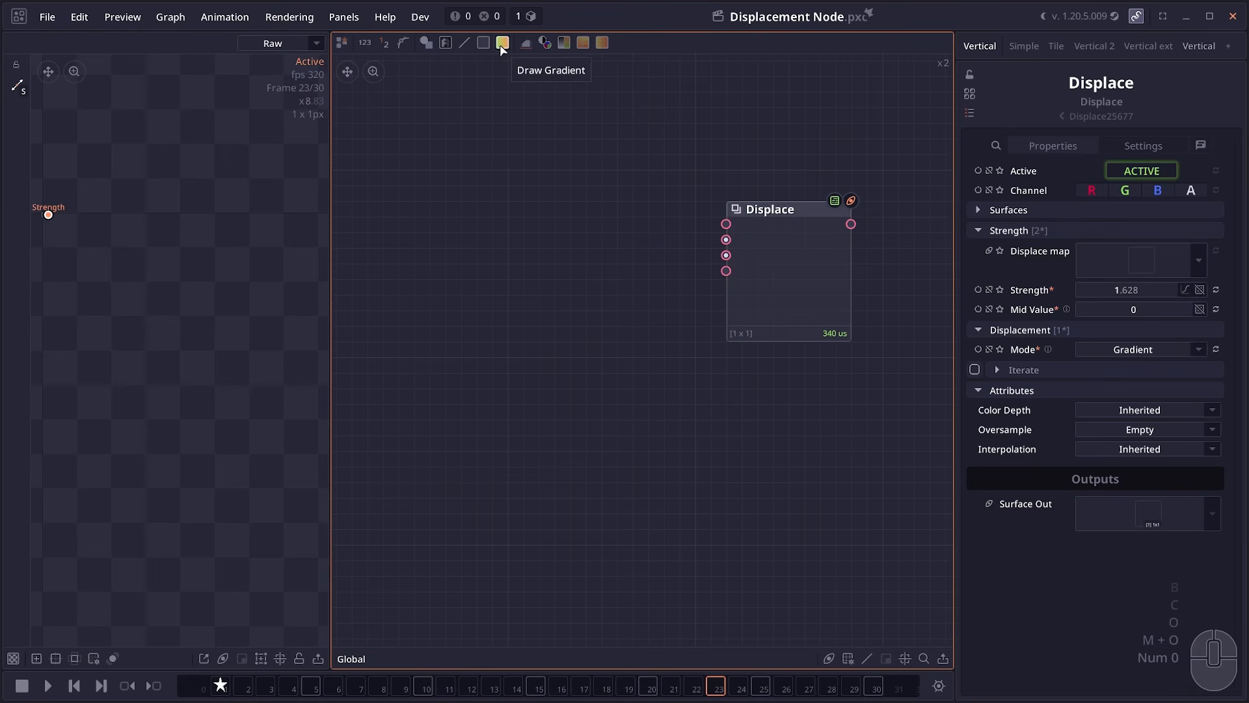
Step: Add a Draw Gradient node beside Displace and set its Angle to 90
{"action": "right_click", "coordinate": [431, 209]}
{"action": "type", "text": "gr"}
{"action": "key", "text": "Return"}
{"action": "mouse_move", "coordinate": [296, 470]}
{"action": "left_mouse_down"}
{"action": "mouse_move", "coordinate": [294, 402]}
{"action": "mouse_move", "coordinate": [256, 351]}
{"action": "mouse_move", "coordinate": [128, 258]}
{"action": "mouse_move", "coordinate": [86, 402]}
{"action": "mouse_move", "coordinate": [58, 449]}
{"action": "left_mouse_up"}
{"action": "left_click", "coordinate": [1113, 498]}
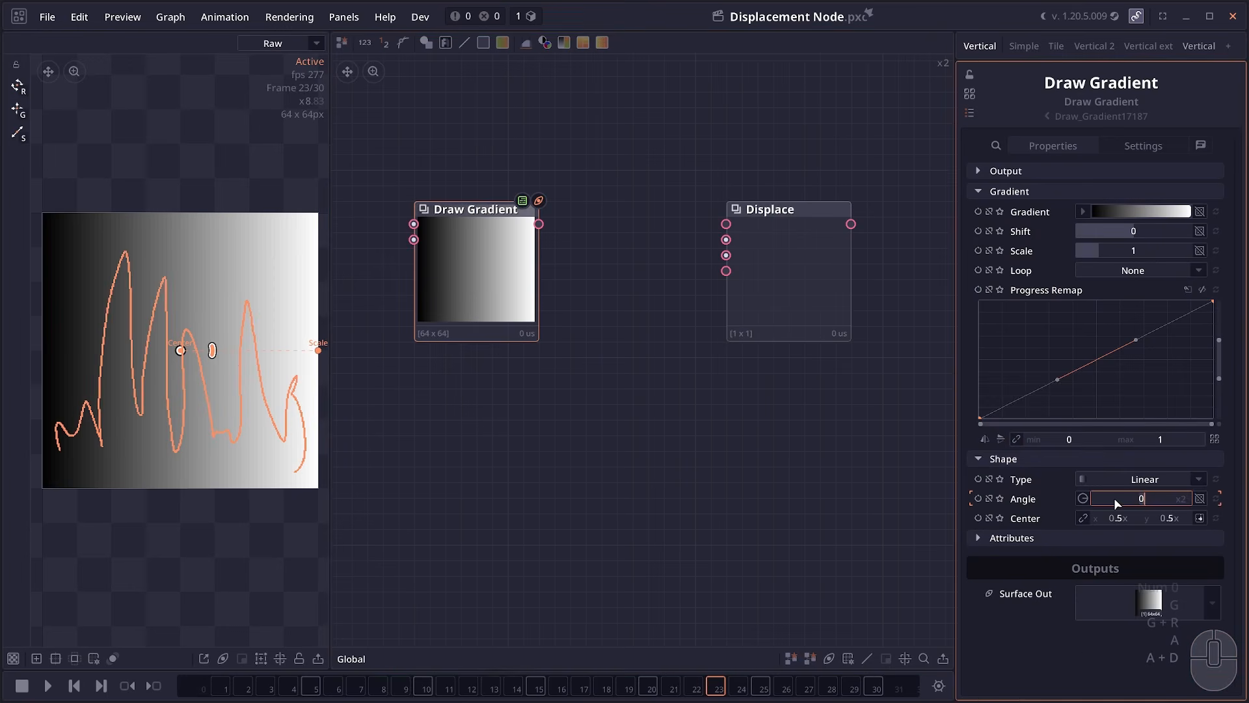
{"action": "type", "text": "90"}
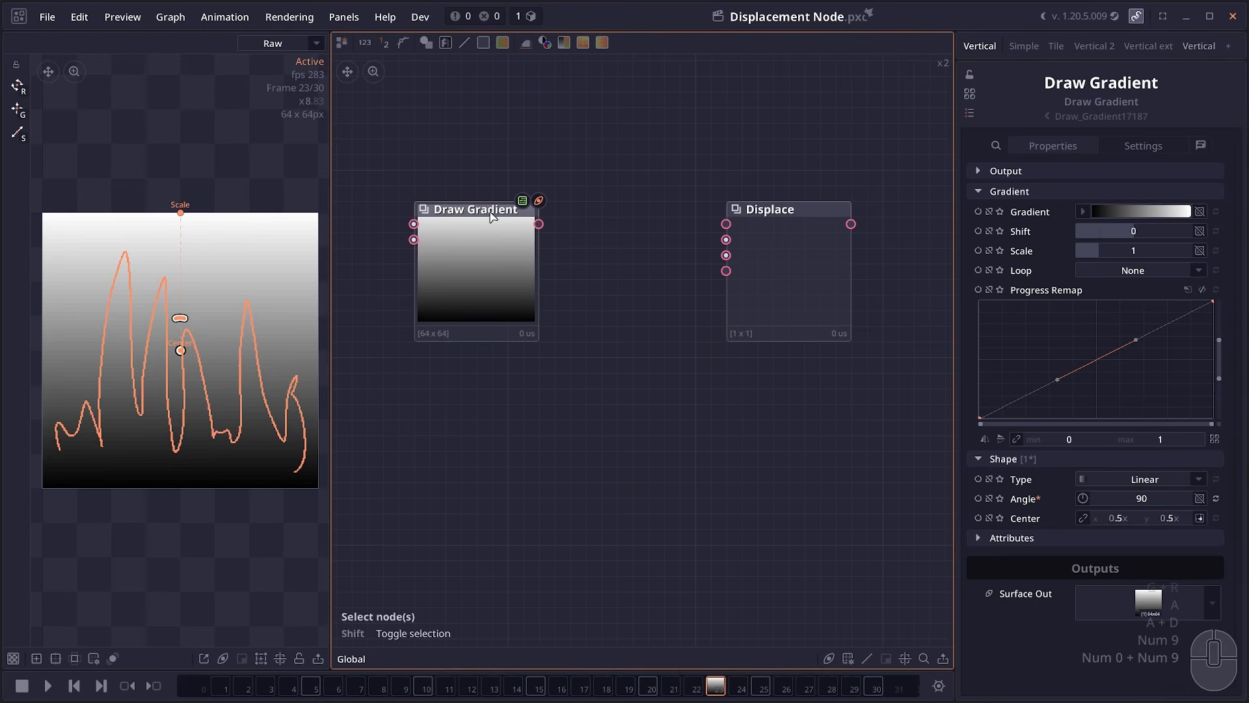
Step: Add a Colorize node, view the new gradient through it, and move it past Displace, disconnected from the gradient
{"action": "left_click_drag", "start_coordinate": [564, 42], "coordinate": [653, 444]}
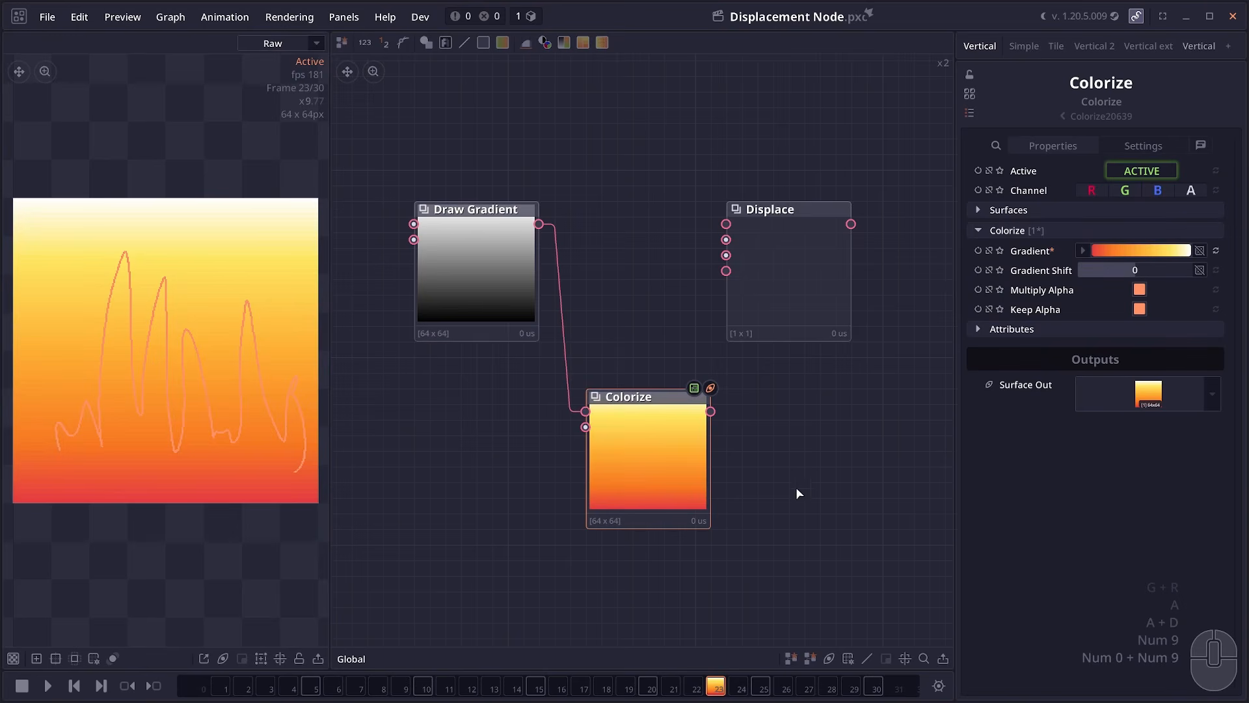
{"action": "left_click_drag", "start_coordinate": [752, 469], "coordinate": [709, 498]}
{"action": "scroll", "coordinate": [620, 512], "scroll_direction": "down", "scroll_amount": 1}
{"action": "scroll", "coordinate": [615, 511], "scroll_direction": "up", "scroll_amount": 1}
{"action": "scroll", "coordinate": [609, 512], "scroll_direction": "down", "scroll_amount": 1}
{"action": "left_click_drag", "start_coordinate": [609, 509], "coordinate": [940, 375]}
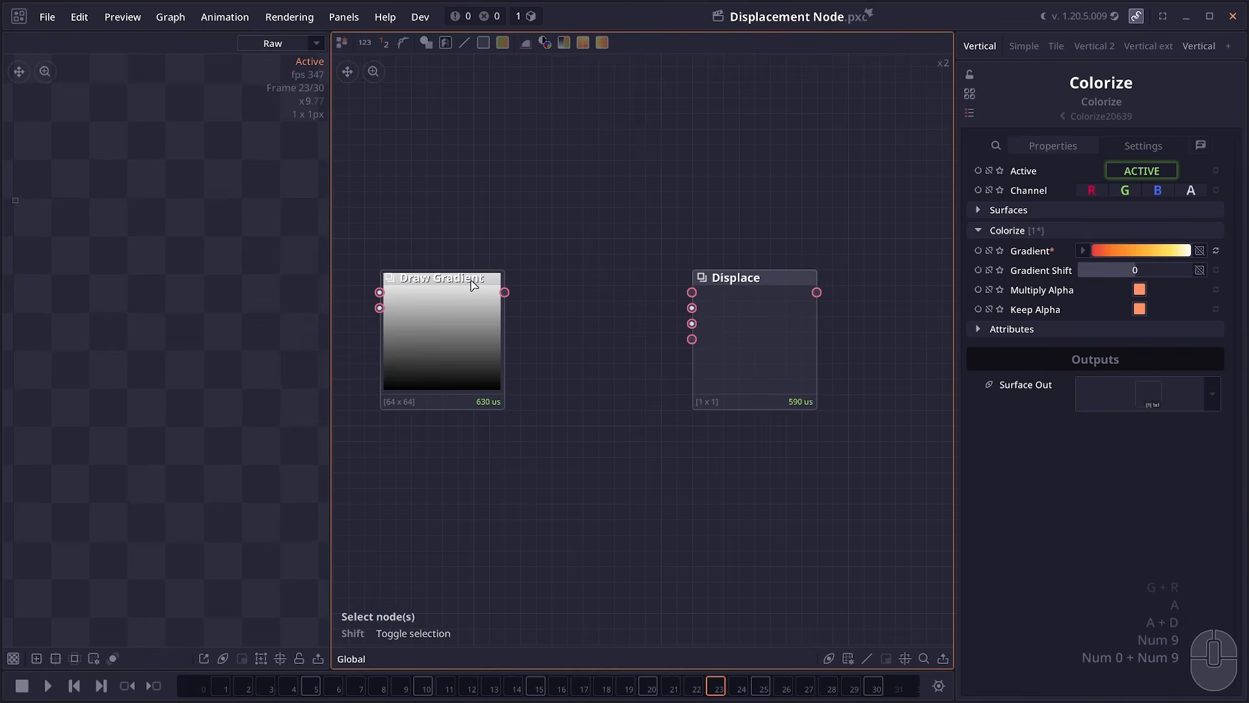
Step: Connect the new Draw Gradient to Displace as its input surface and feed Perlin Noise in as the Displace map
{"action": "left_click_drag", "start_coordinate": [504, 292], "coordinate": [691, 292]}
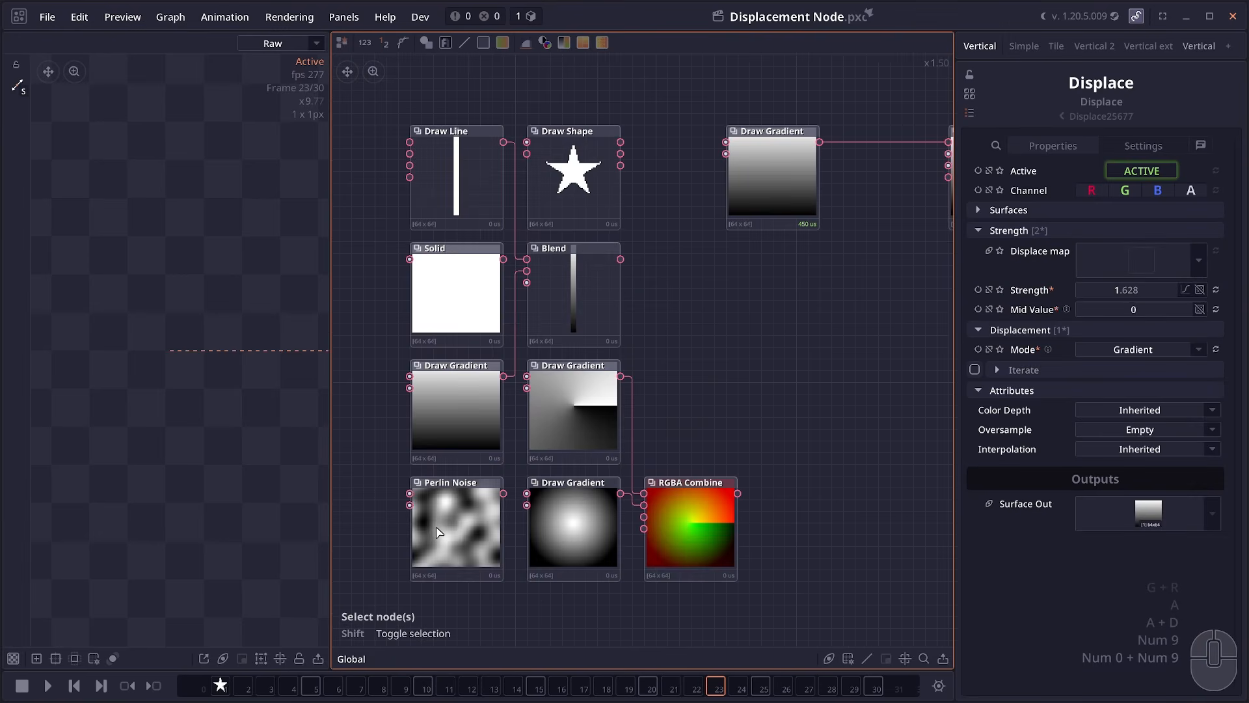
{"action": "mouse_move", "coordinate": [423, 556]}
{"action": "left_mouse_down"}
{"action": "mouse_move", "coordinate": [721, 332]}
{"action": "mouse_move", "coordinate": [542, 403]}
{"action": "left_mouse_up"}
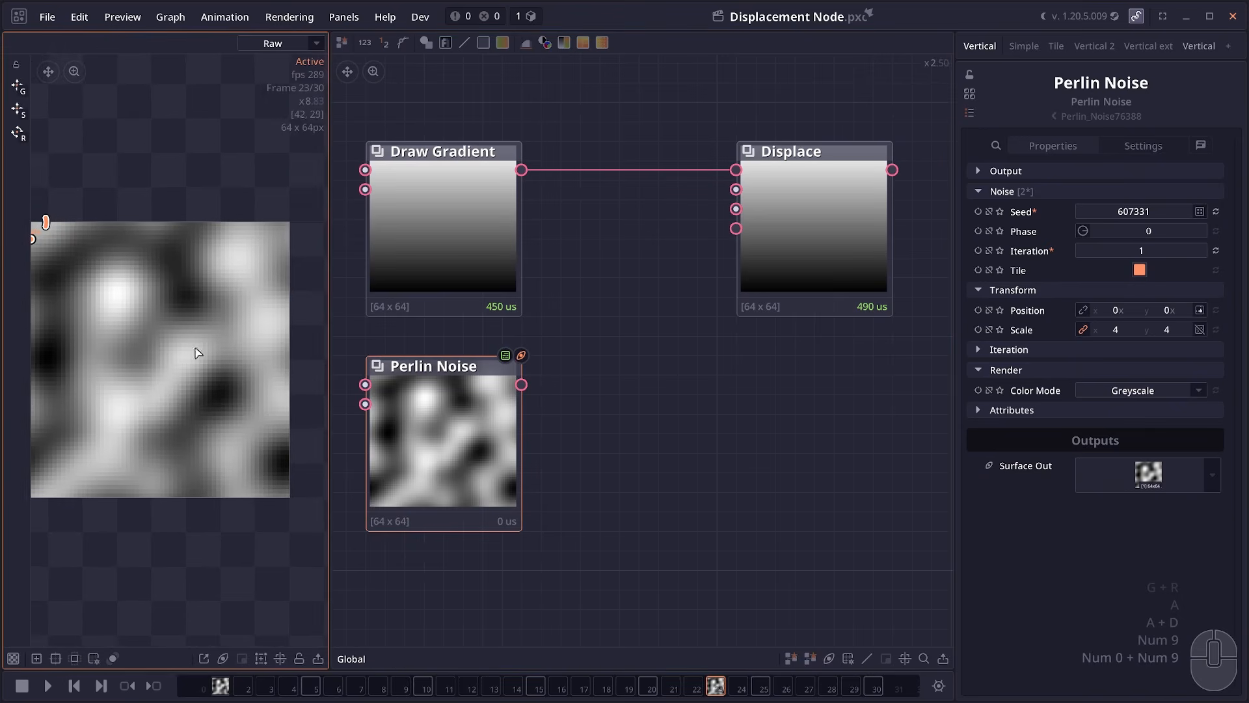
{"action": "left_click_drag", "start_coordinate": [521, 384], "coordinate": [736, 229]}
Step: Set the Displace Mode to Linear and Oversample to Repeat XY, and move Displace closer to its source nodes
{"action": "left_click", "coordinate": [1168, 346]}
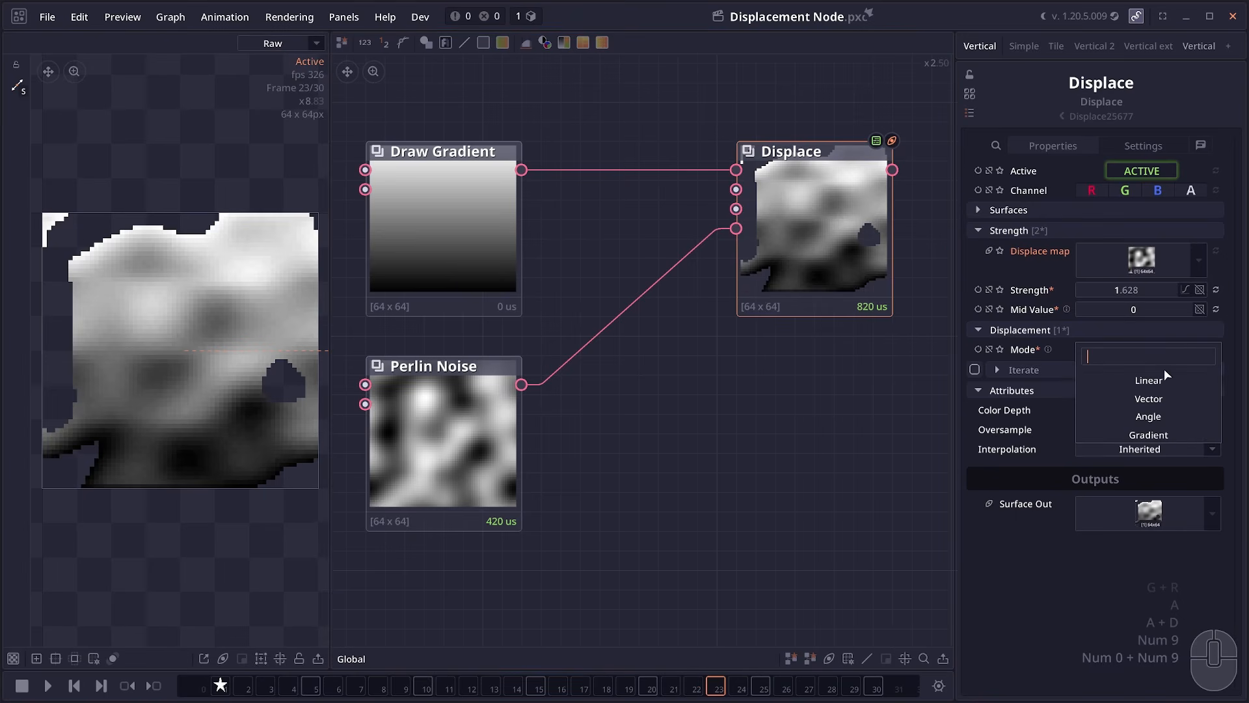
{"action": "left_click", "coordinate": [1166, 374]}
{"action": "left_click", "coordinate": [1140, 449]}
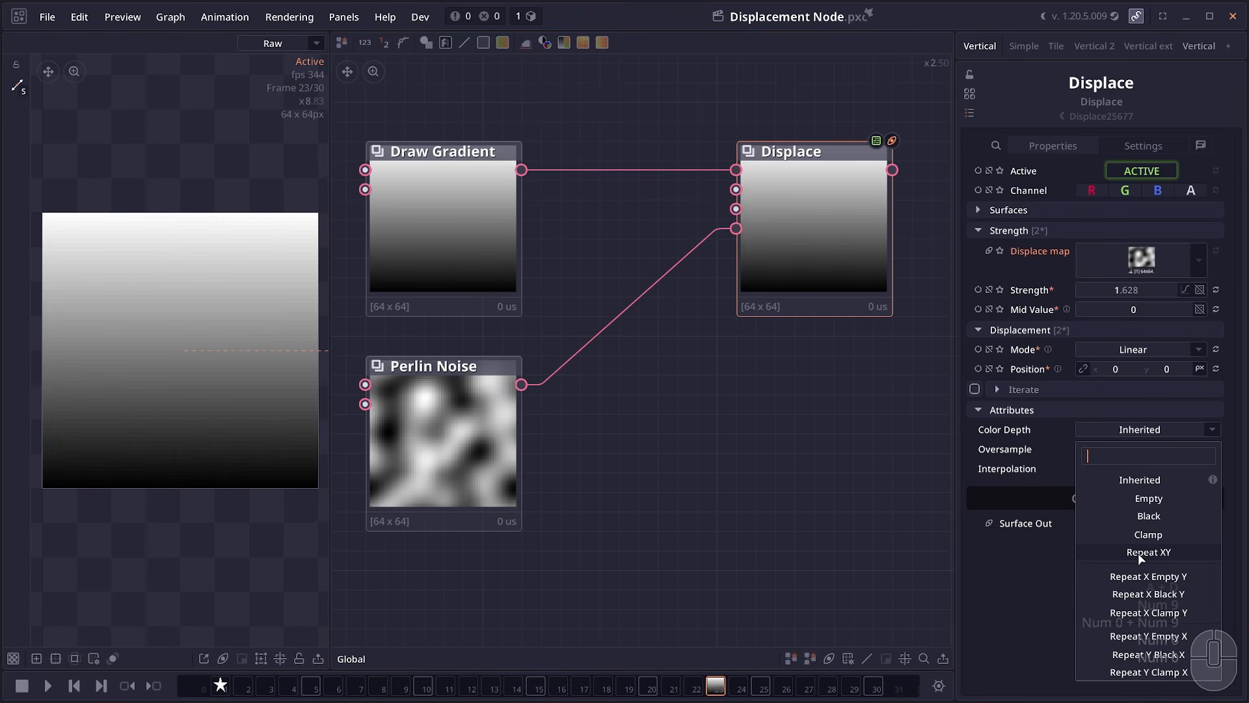
{"action": "left_click", "coordinate": [1140, 553]}
{"action": "left_click_drag", "start_coordinate": [821, 232], "coordinate": [734, 239]}
{"action": "left_click_drag", "start_coordinate": [733, 239], "coordinate": [655, 242]}
{"action": "left_click_drag", "start_coordinate": [544, 402], "coordinate": [669, 441]}
{"action": "left_click", "coordinate": [758, 293]}
Step: Set the Displace Position to X 0 and Y about 18.62, and connect Displace to Colorize
{"action": "left_click", "coordinate": [1124, 368]}
{"action": "type", "text": "0"}
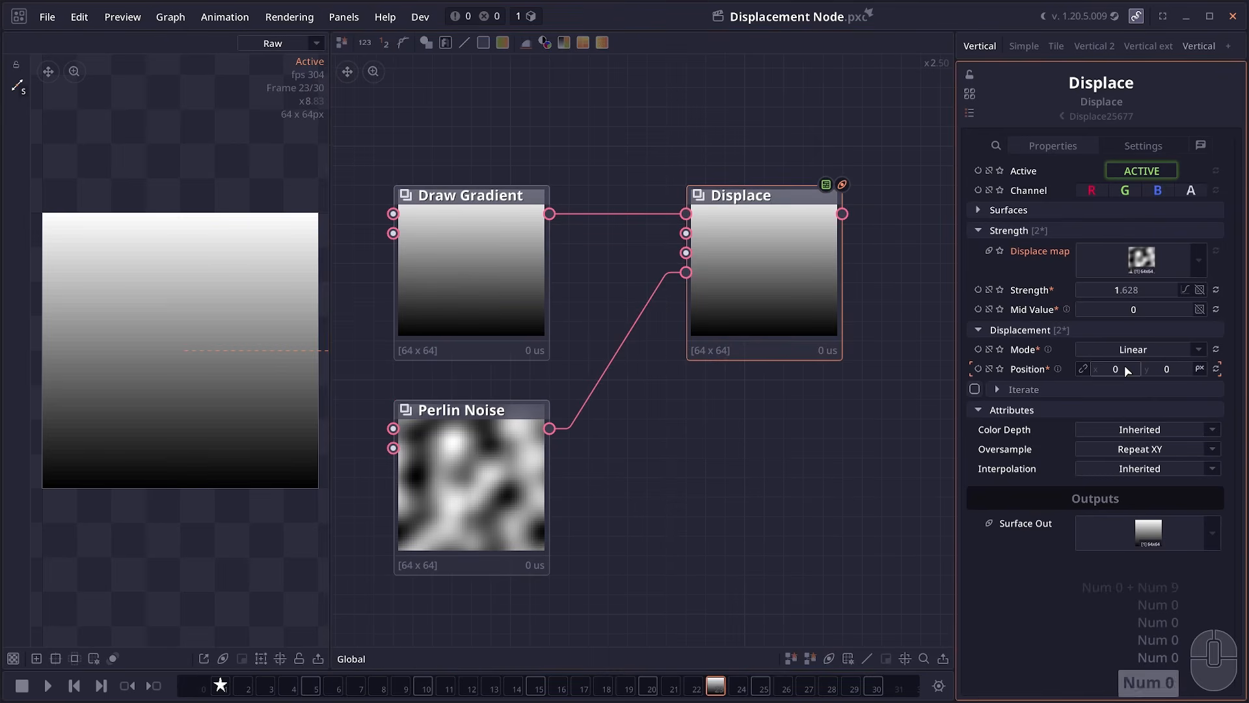
{"action": "left_click_drag", "start_coordinate": [1167, 369], "coordinate": [1209, 368]}
{"action": "left_click_drag", "start_coordinate": [511, 282], "coordinate": [619, 283]}
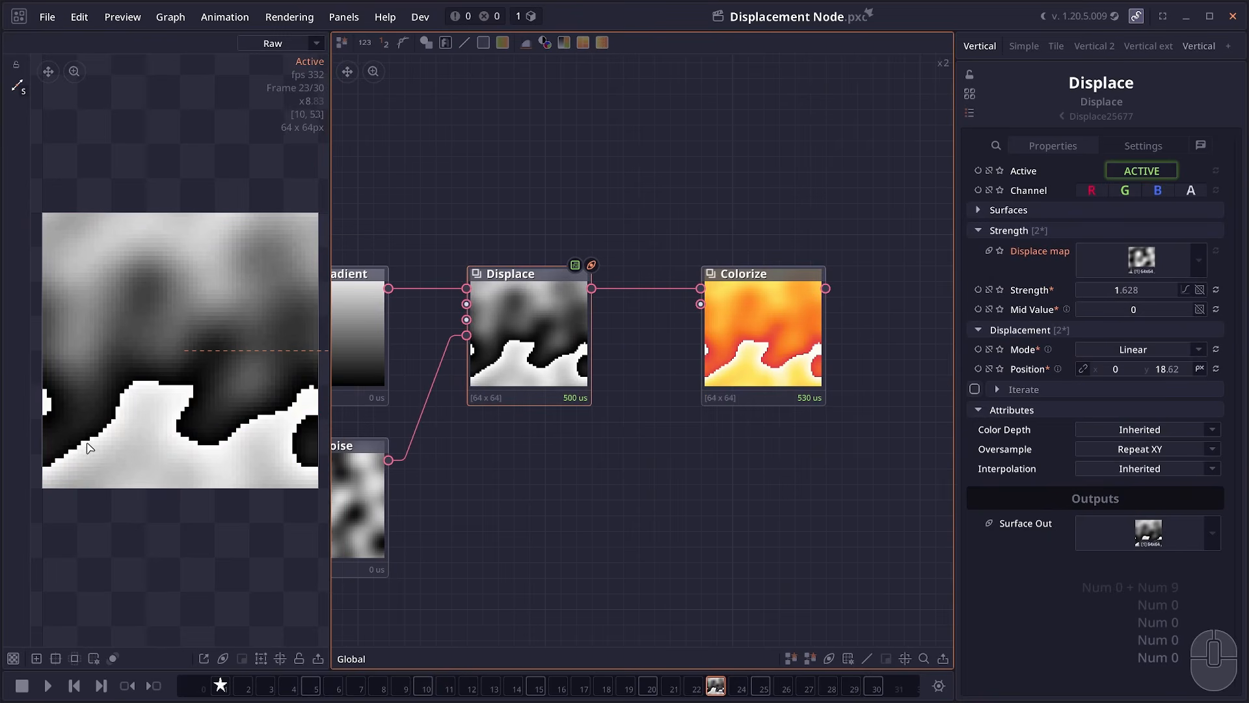
Step: Try Empty as the Displace Oversample and examine how the wrapped area at the image's lower edge changes
{"action": "left_click_drag", "start_coordinate": [87, 444], "coordinate": [90, 437]}
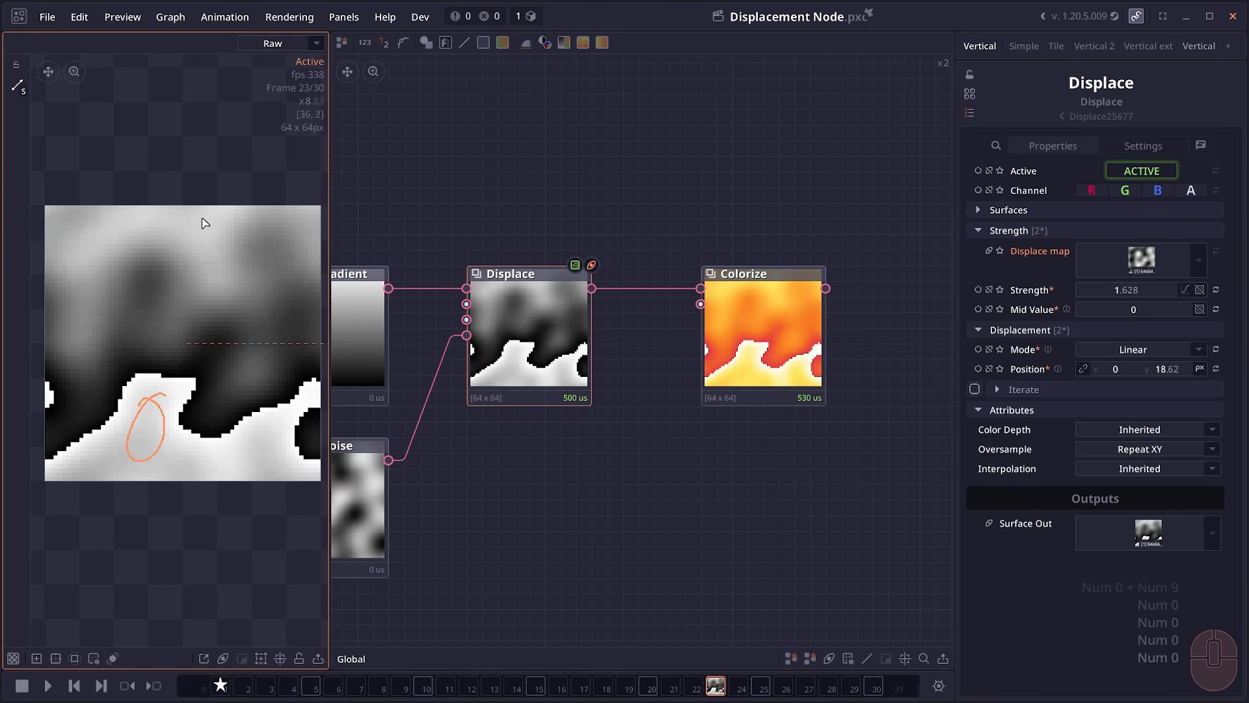
{"action": "left_click_drag", "start_coordinate": [201, 173], "coordinate": [207, 182]}
{"action": "left_click_drag", "start_coordinate": [221, 134], "coordinate": [223, 546]}
{"action": "left_click", "coordinate": [1139, 449]}
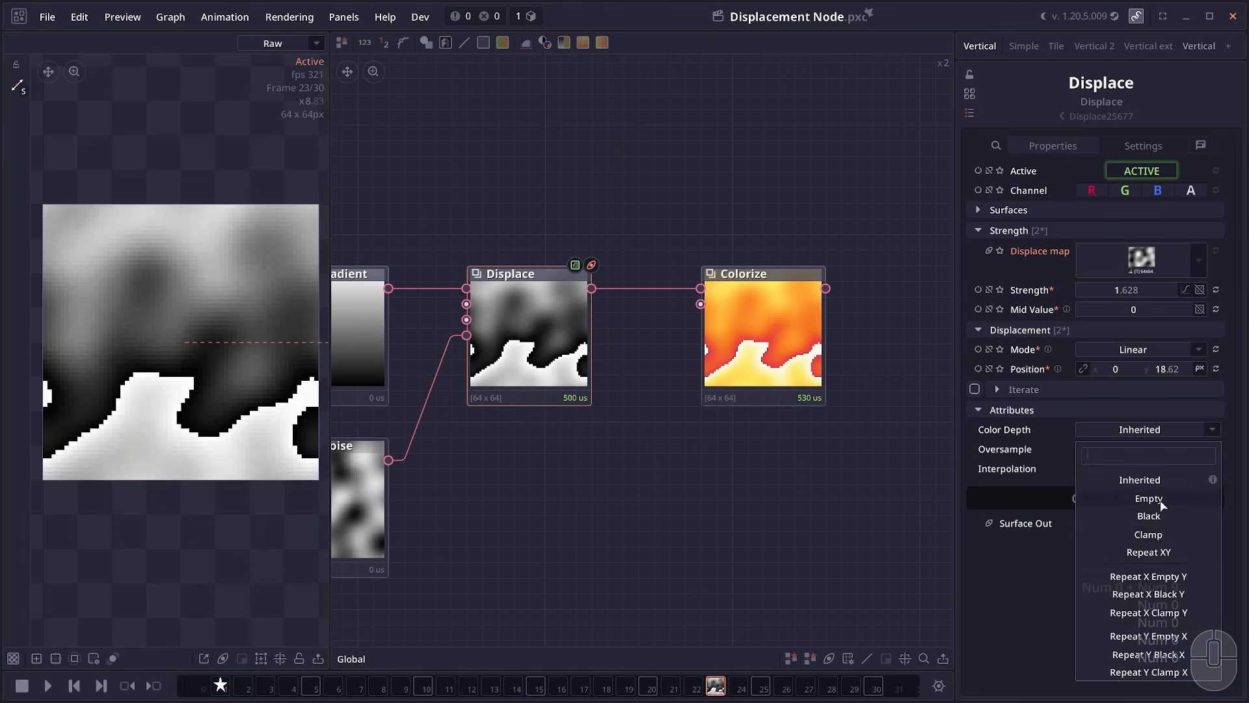
{"action": "left_click", "coordinate": [1161, 506]}
{"action": "left_click_drag", "start_coordinate": [162, 406], "coordinate": [286, 453]}
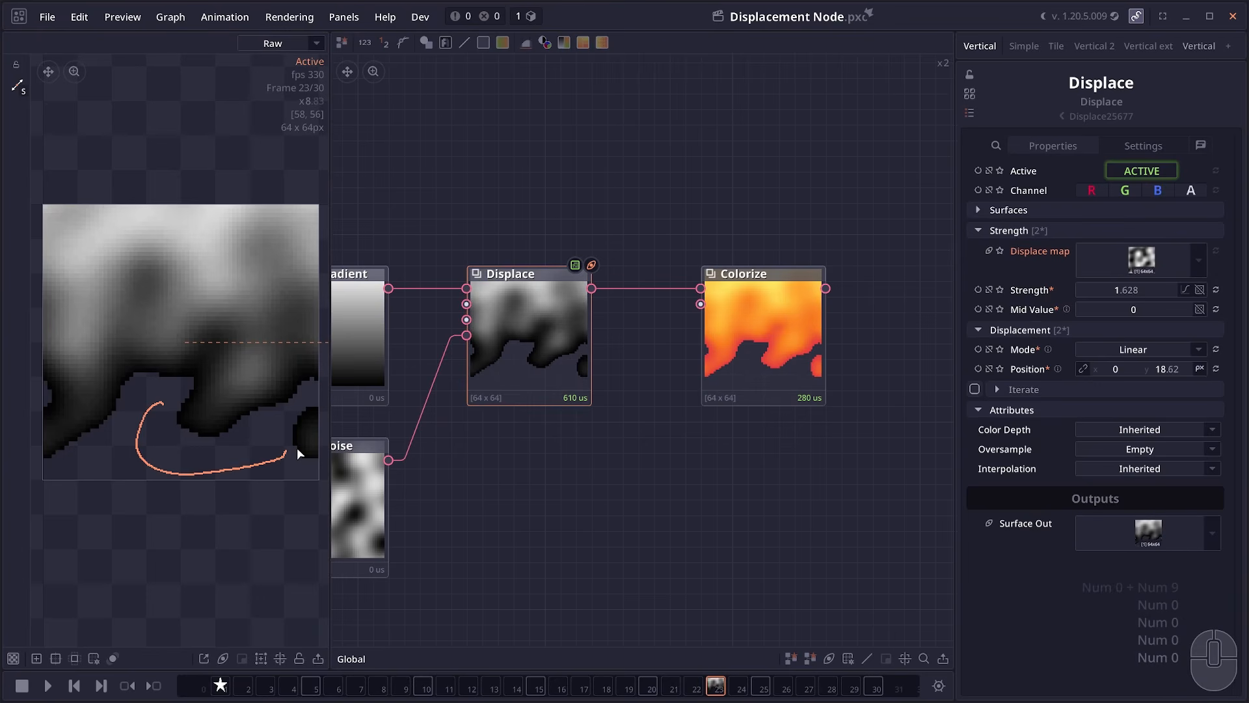
{"action": "left_click_drag", "start_coordinate": [166, 389], "coordinate": [210, 457]}
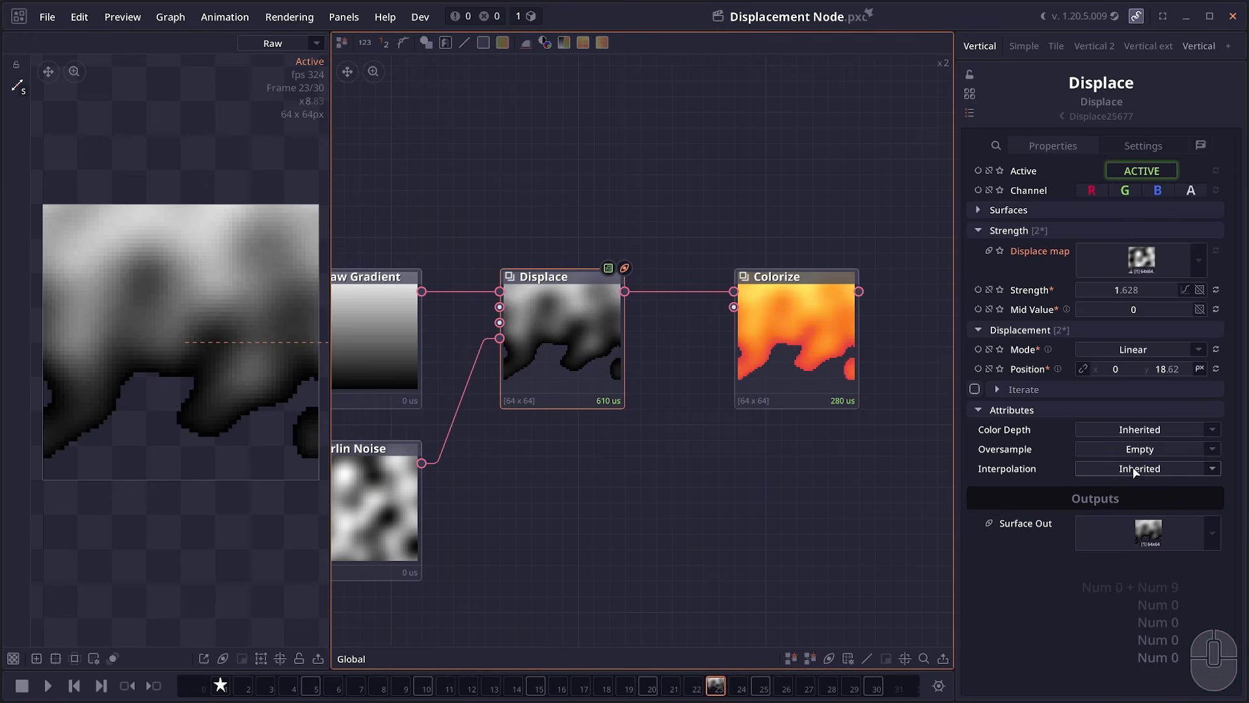
Step: Set the Displace Oversample to Clamp and move Colorize closer to Displace
{"action": "left_click", "coordinate": [1130, 443]}
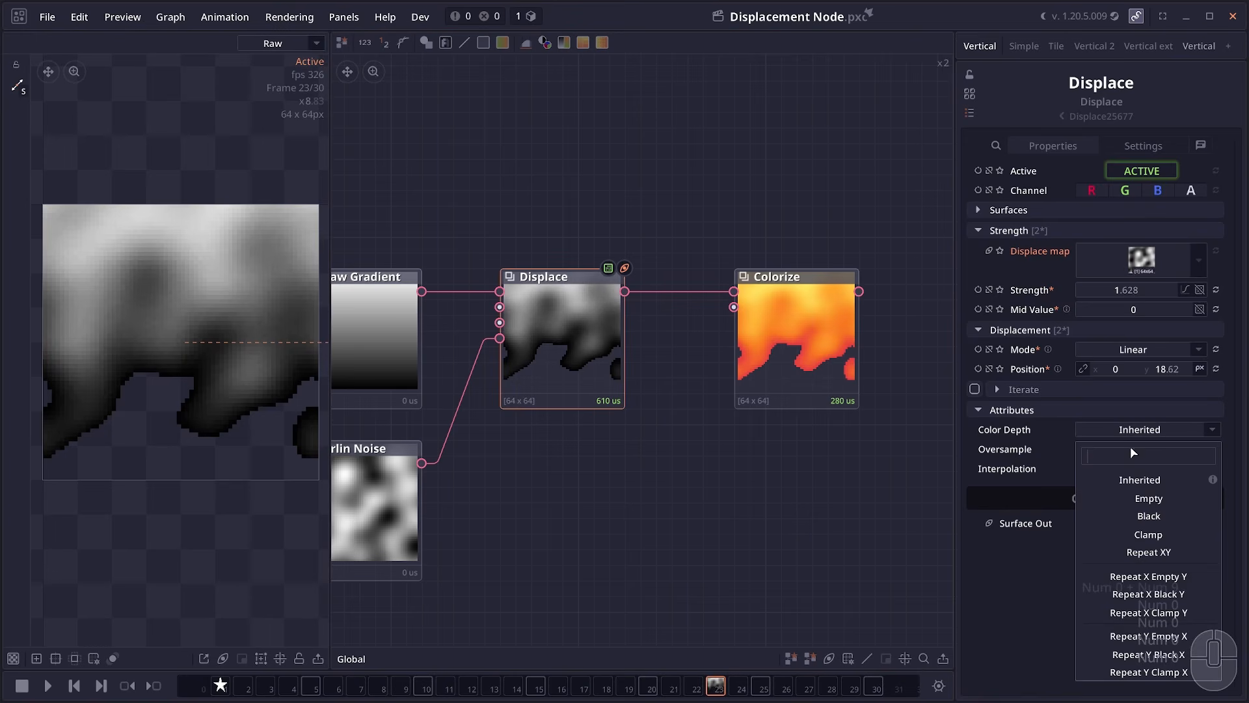
{"action": "left_click", "coordinate": [1145, 538]}
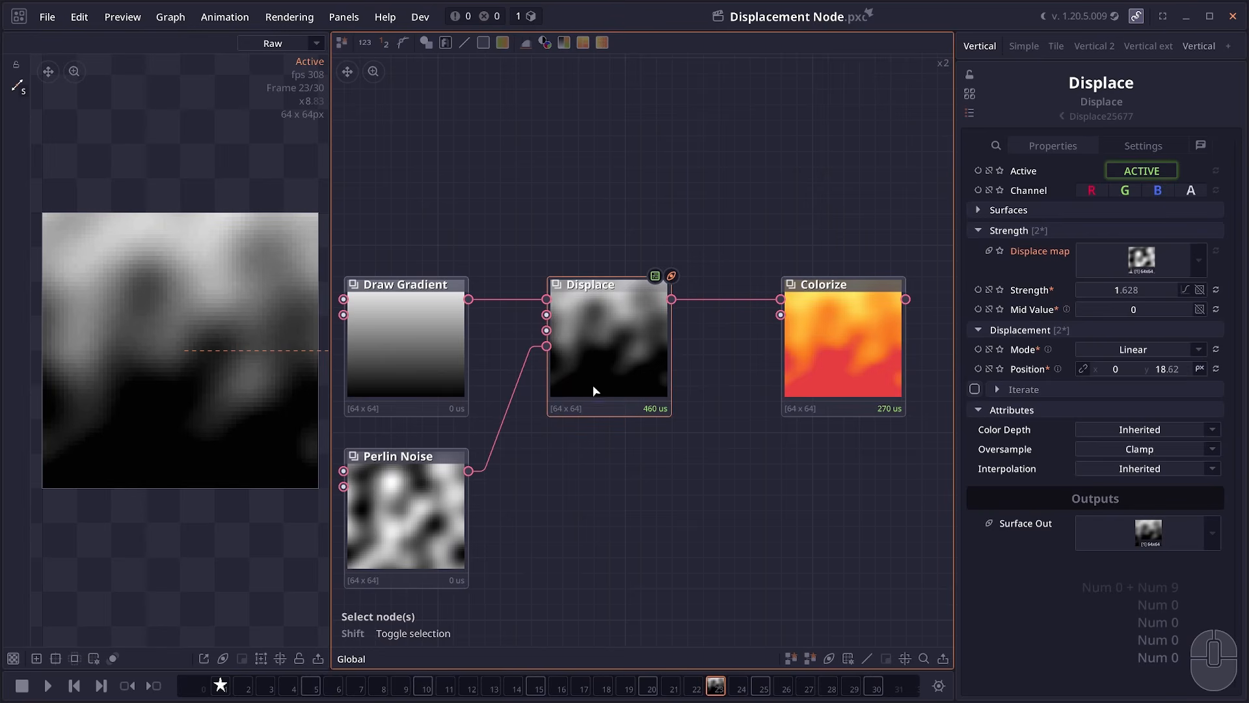
{"action": "left_click_drag", "start_coordinate": [813, 368], "coordinate": [736, 366]}
{"action": "left_click", "coordinate": [646, 348]}
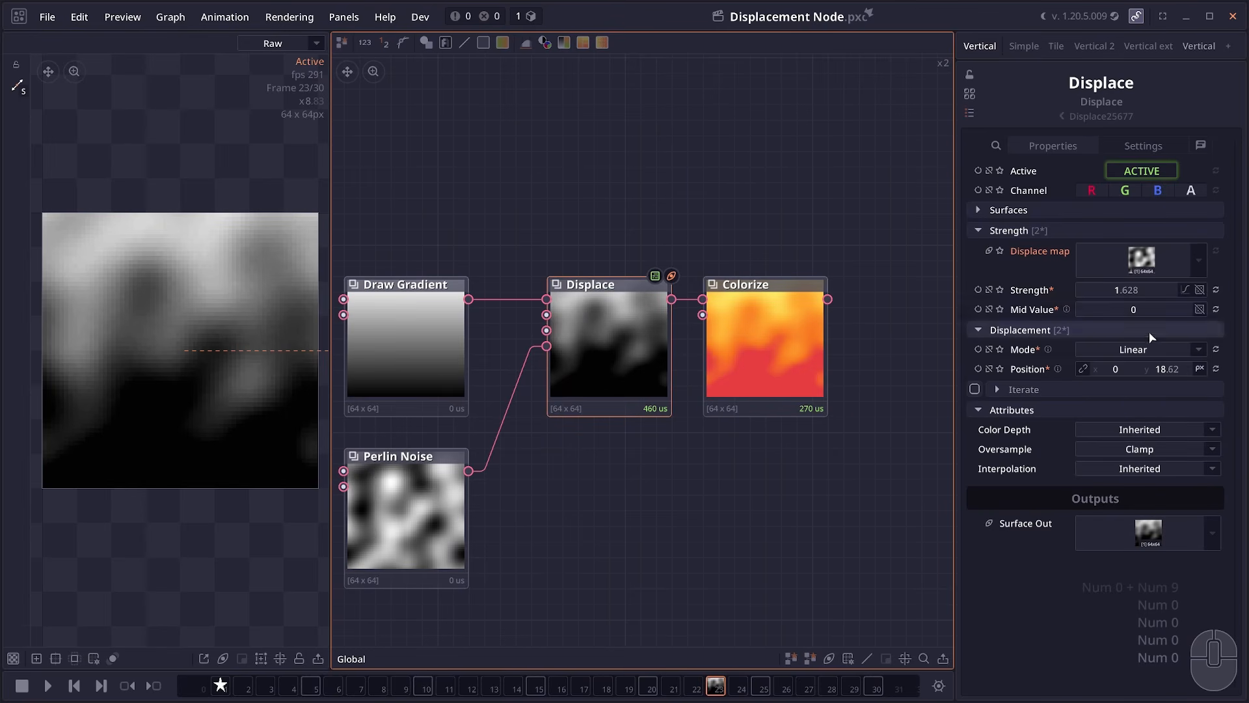
Step: Raise the Displace Position Y to about 45.216 and reset the Mid Value to 0.5
{"action": "left_click_drag", "start_coordinate": [1169, 372], "coordinate": [997, 309]}
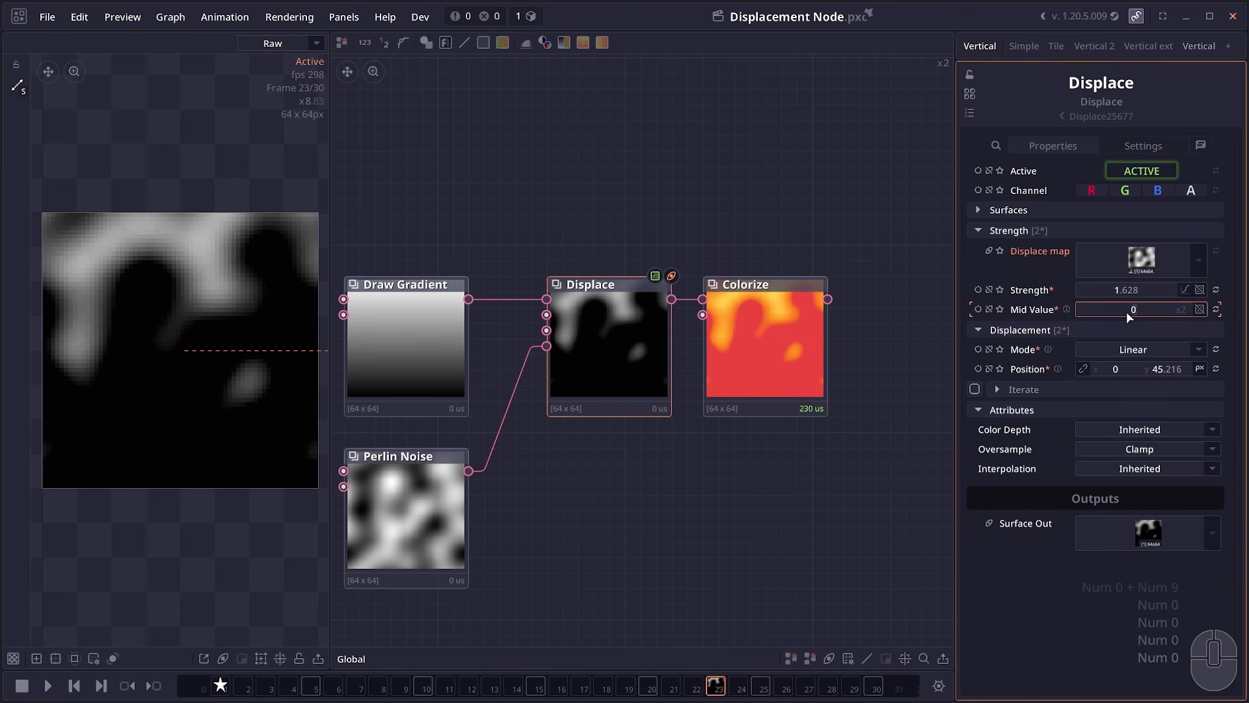
{"action": "left_click", "coordinate": [672, 501]}
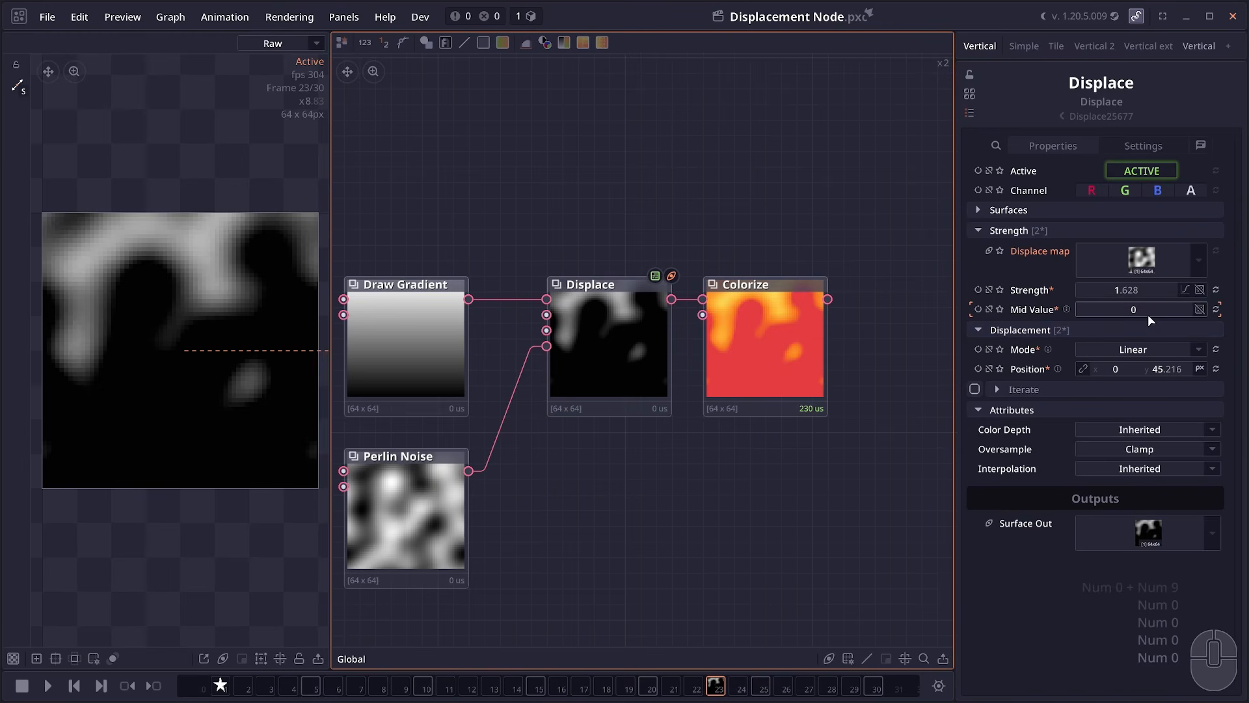
{"action": "mouse_move", "coordinate": [237, 304]}
{"action": "left_mouse_down"}
{"action": "mouse_move", "coordinate": [228, 242]}
{"action": "mouse_move", "coordinate": [223, 251]}
{"action": "left_mouse_up"}
{"action": "key", "text": "KP_0"}
{"action": "left_click", "coordinate": [1213, 311]}
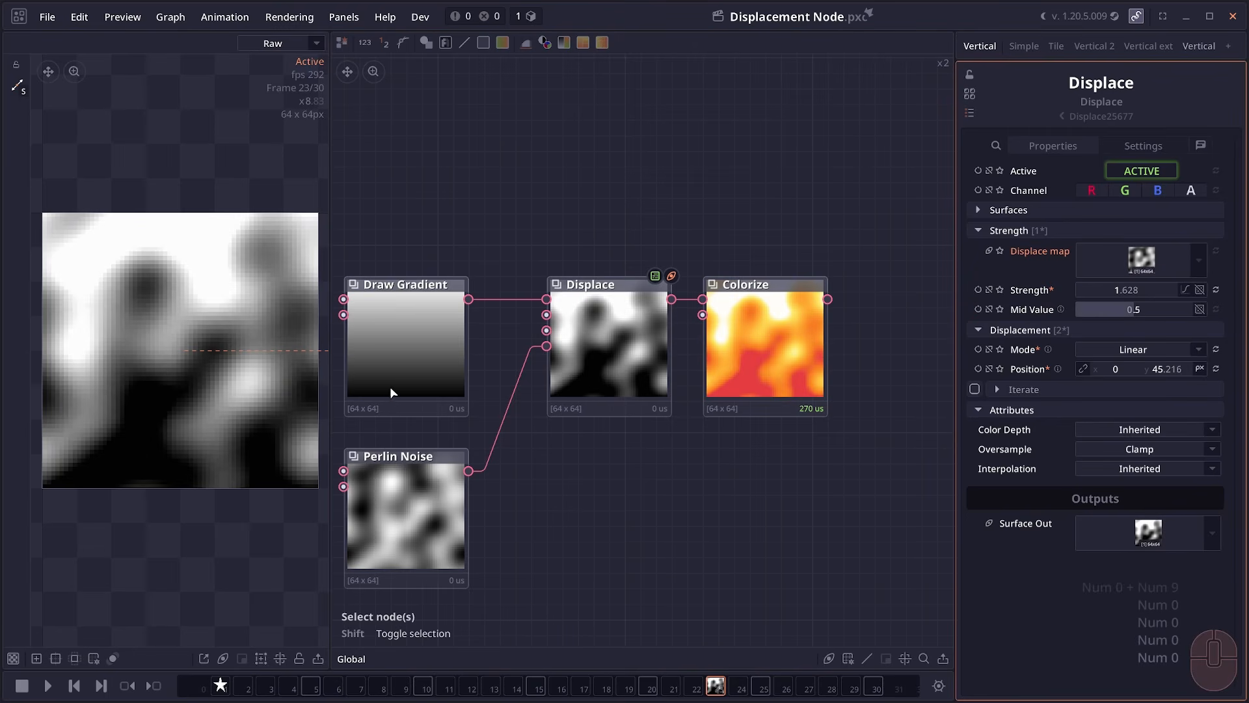
Step: Lower the Displace Position Y to about 17.216 and preview the Colorize output
{"action": "left_click_drag", "start_coordinate": [157, 515], "coordinate": [161, 522]}
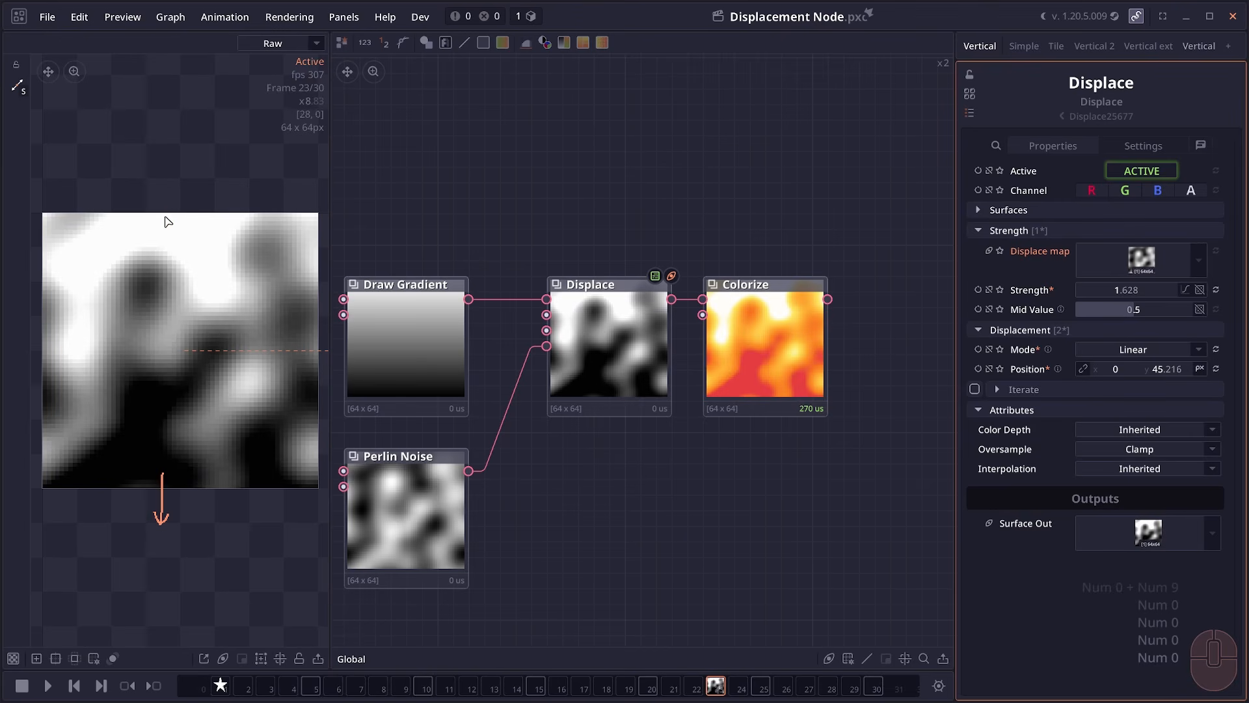
{"action": "left_click", "coordinate": [1173, 370]}
{"action": "left_click_drag", "start_coordinate": [1173, 369], "coordinate": [1092, 417]}
{"action": "left_click", "coordinate": [759, 378]}
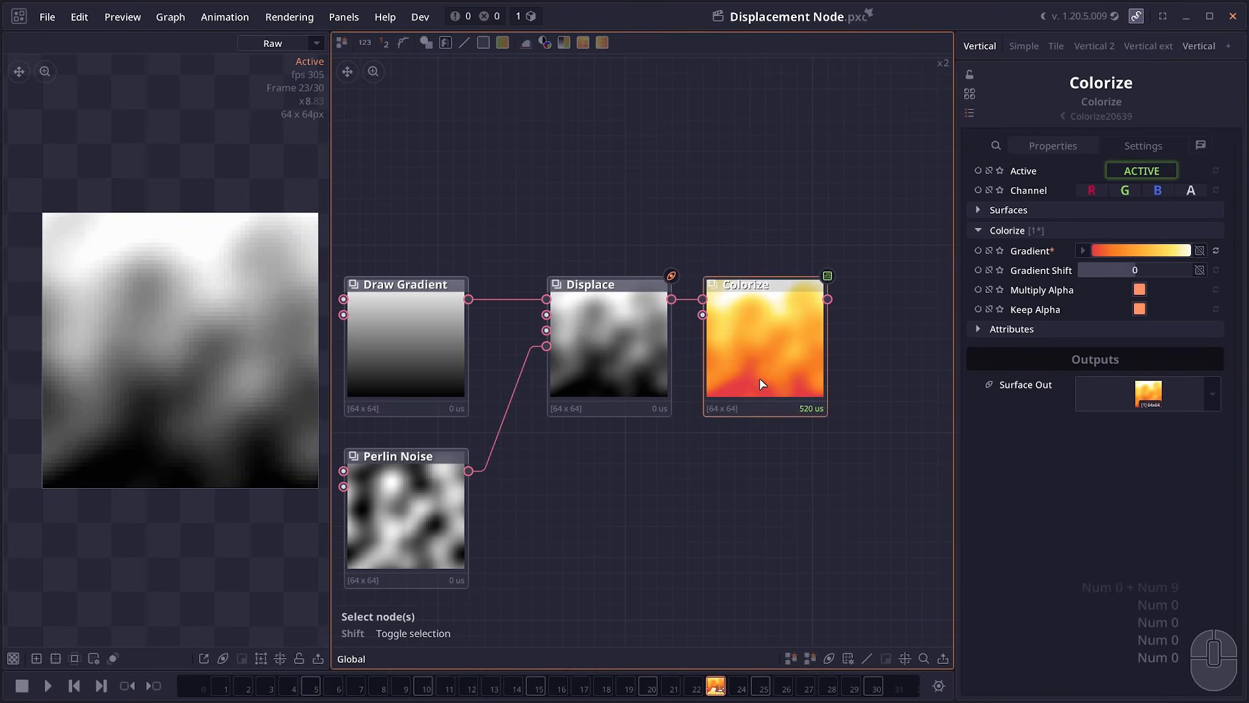
{"action": "middle_click", "coordinate": [755, 378]}
{"action": "double_click", "coordinate": [744, 374]}
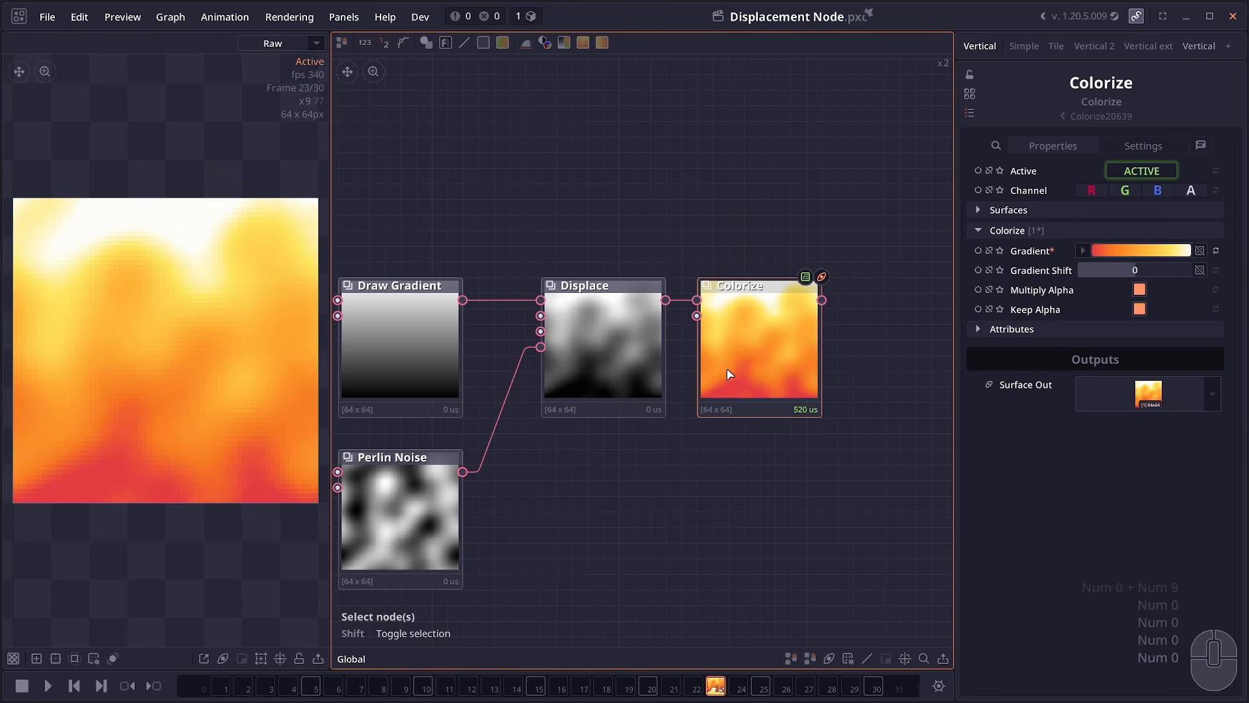
Step: Move Colorize further from Displace and insert a Level node between them
{"action": "left_click", "coordinate": [585, 311]}
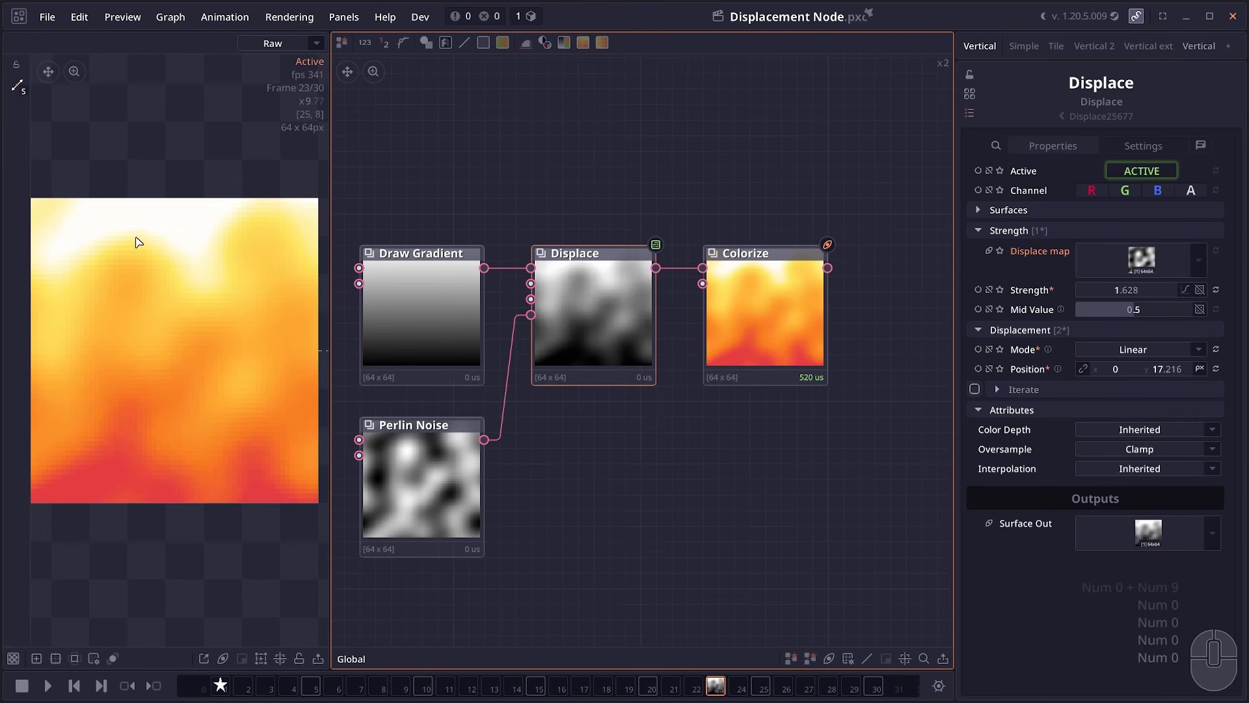
{"action": "middle_click", "coordinate": [700, 330]}
{"action": "left_click_drag", "start_coordinate": [739, 329], "coordinate": [881, 329]}
{"action": "left_click_drag", "start_coordinate": [523, 44], "coordinate": [739, 326]}
Step: Adjust the Level node to brighten the displaced gradient, checking the effect in the Colorize output
{"action": "left_click_drag", "start_coordinate": [1174, 319], "coordinate": [1157, 319]}
{"action": "left_click", "coordinate": [858, 309]}
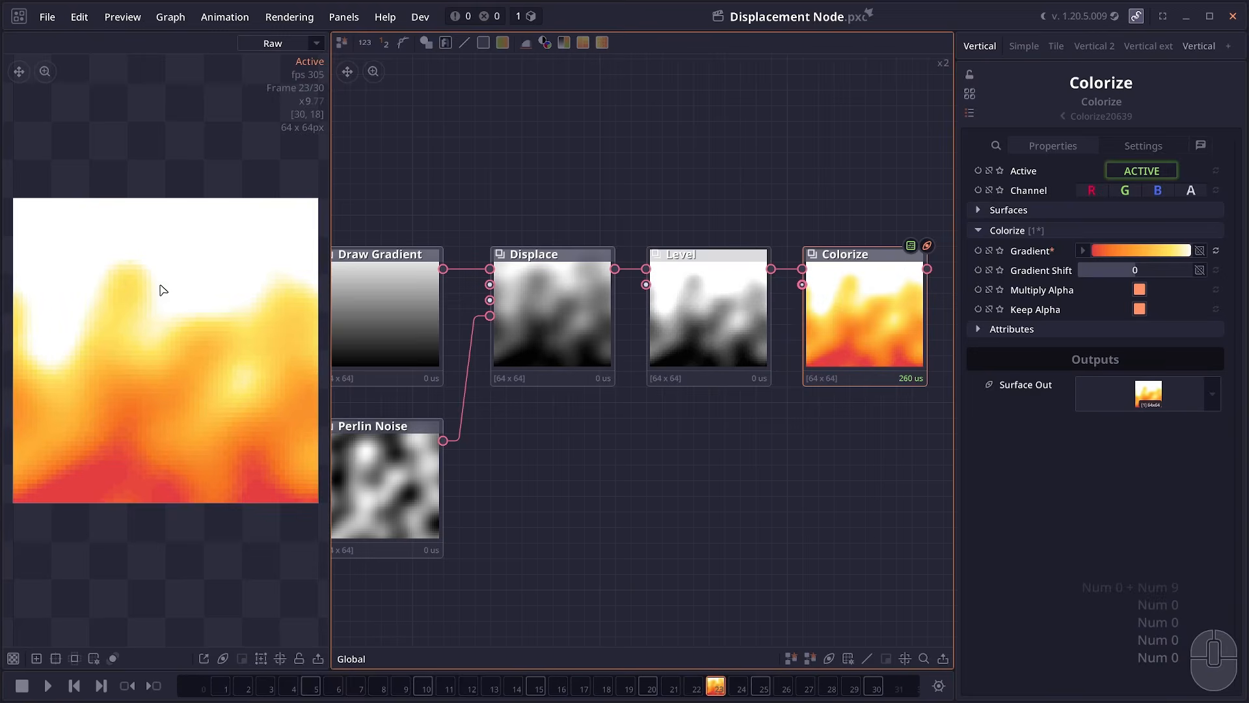
{"action": "left_click", "coordinate": [721, 335]}
{"action": "left_click_drag", "start_coordinate": [1108, 319], "coordinate": [1106, 319]}
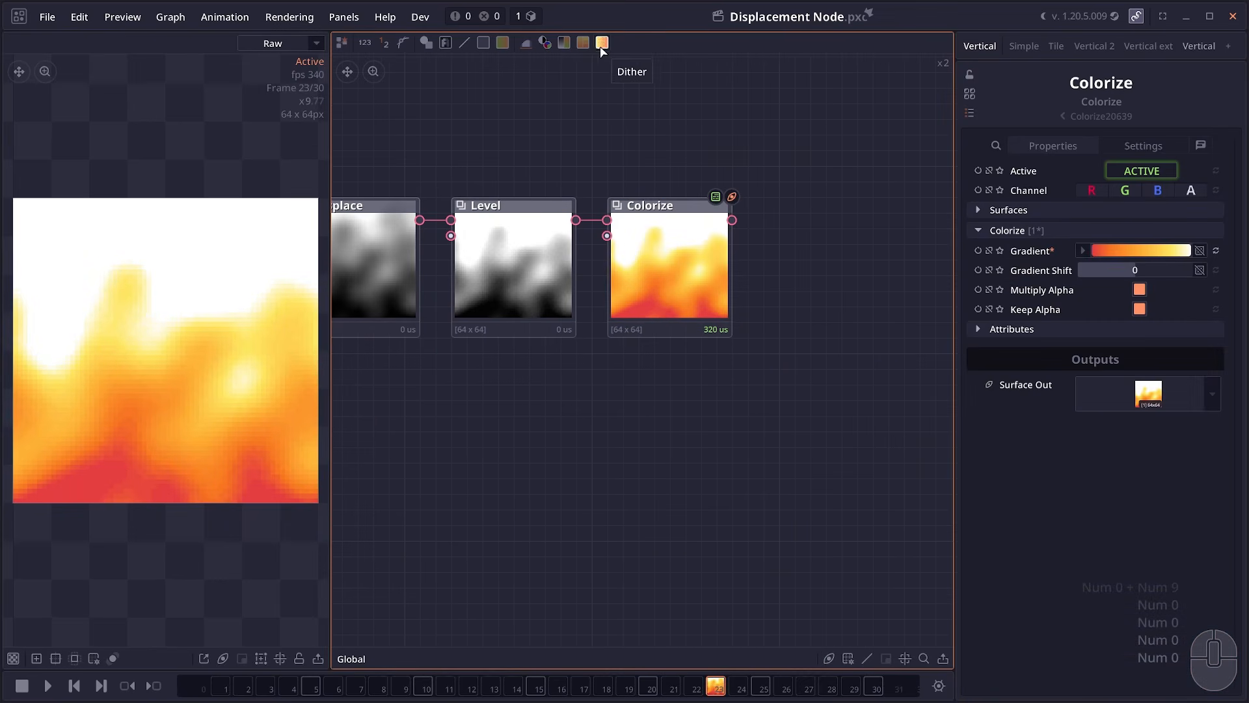
Step: Add a Posterize node below Colorize and feed it the Colorize output
{"action": "left_click", "coordinate": [583, 43]}
{"action": "left_click", "coordinate": [668, 432]}
{"action": "left_click_drag", "start_coordinate": [732, 220], "coordinate": [734, 222]}
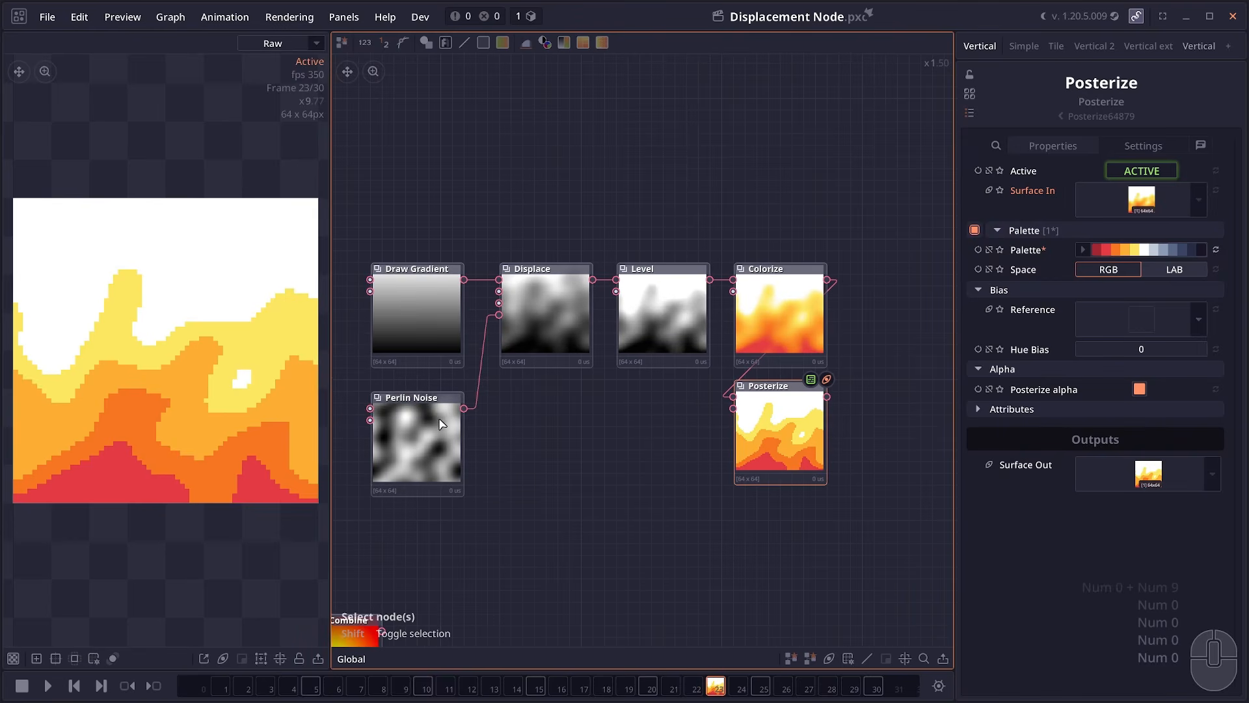
Step: Set the Perlin Noise Iteration to 3 and Scale to 5, and preview the Posterize output
{"action": "left_click", "coordinate": [448, 435]}
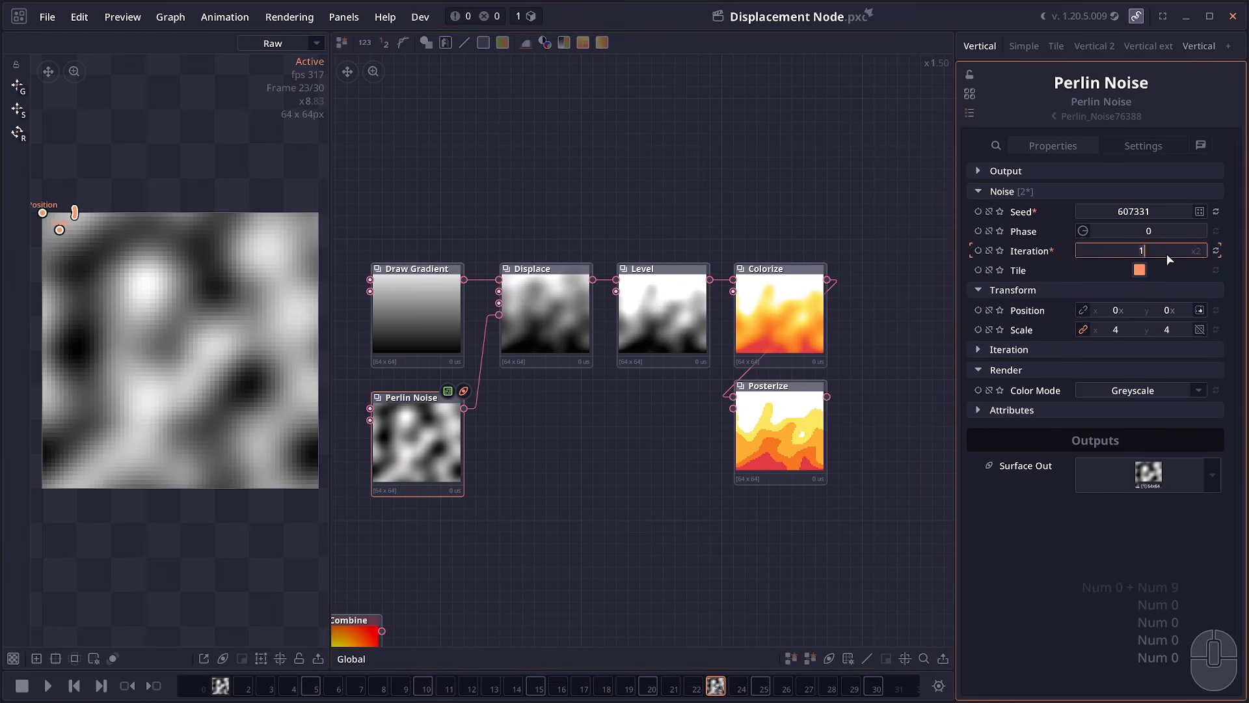
{"action": "key", "text": "Up"}
{"action": "key", "text": "Up"}
{"action": "left_click", "coordinate": [1116, 331]}
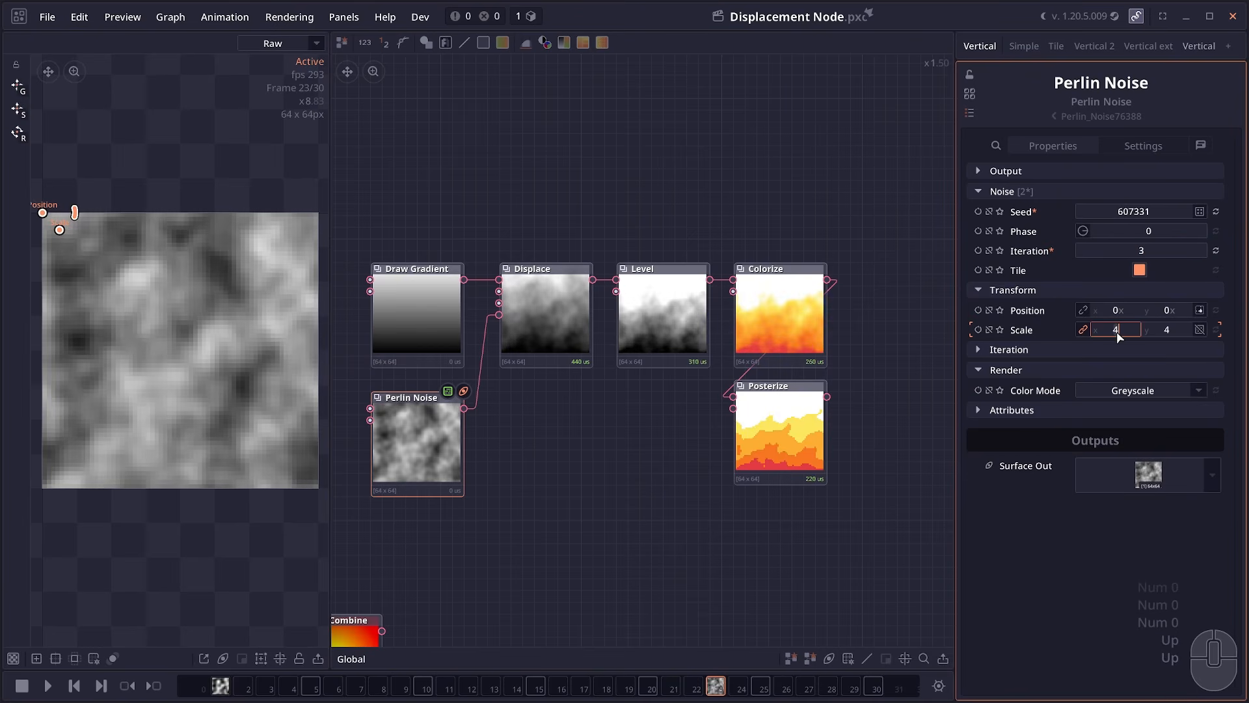
{"action": "type", "text": "5"}
{"action": "left_click", "coordinate": [781, 426]}
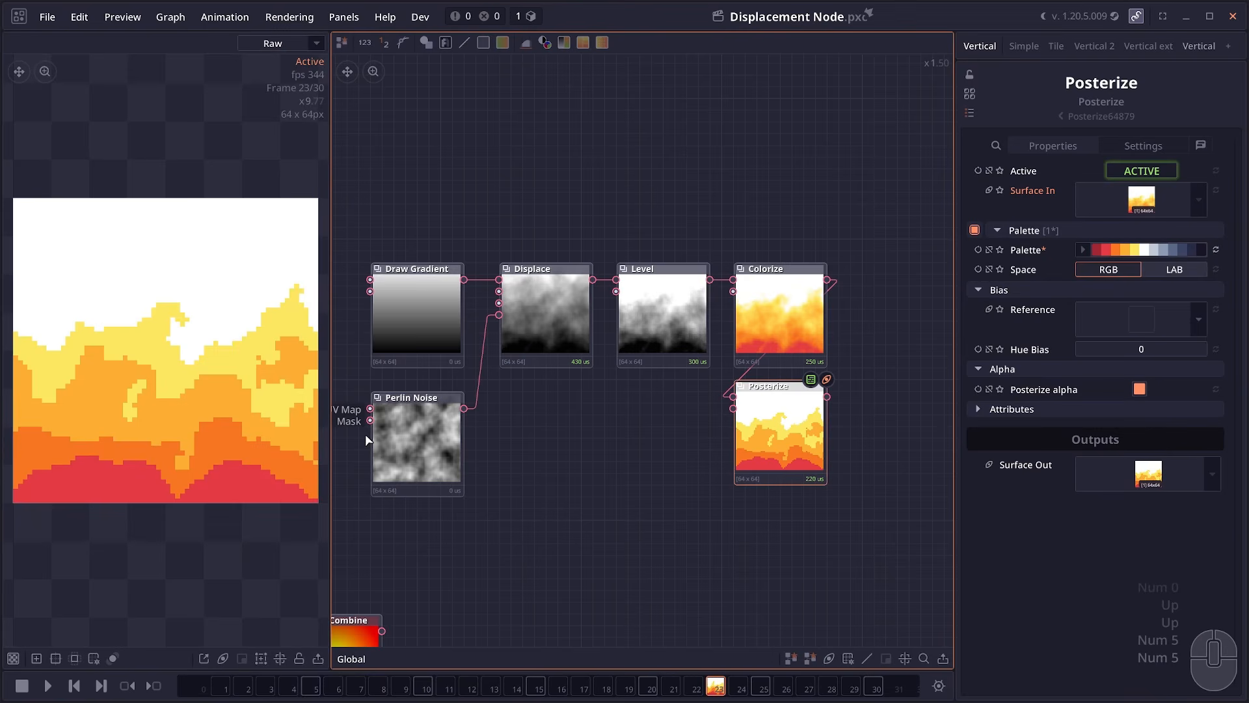
{"action": "left_click_drag", "start_coordinate": [196, 486], "coordinate": [196, 494]}
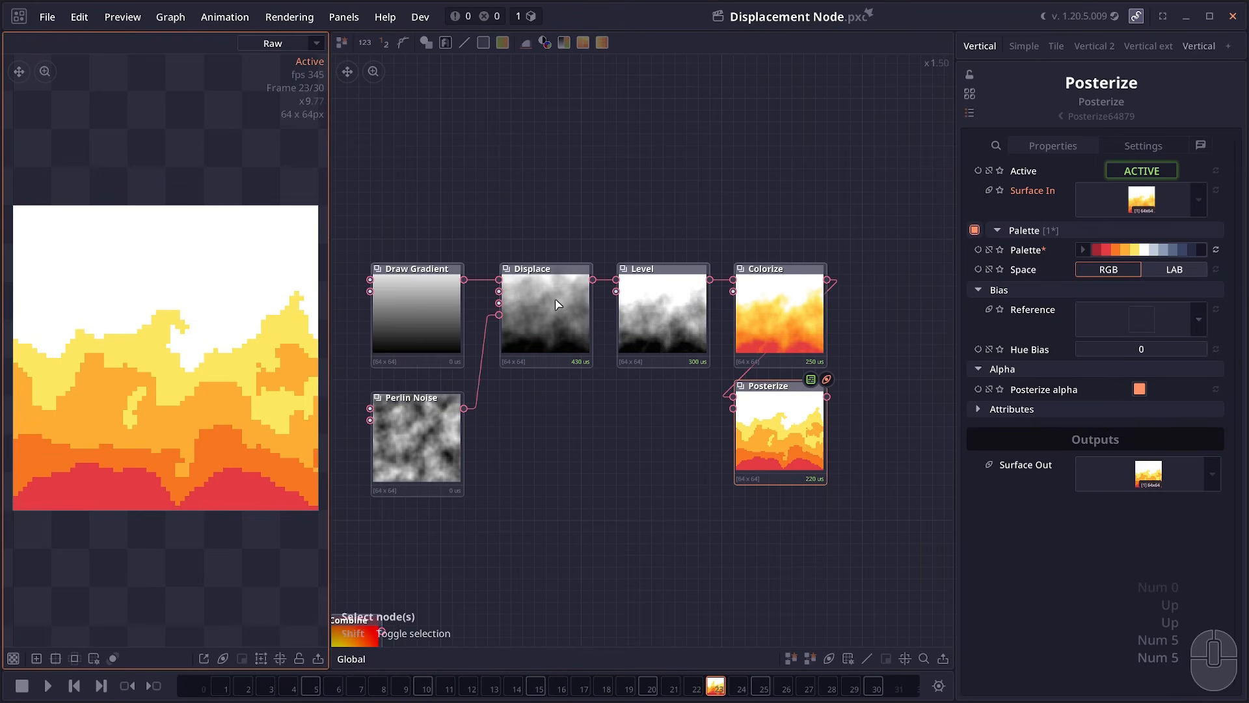
{"action": "scroll", "coordinate": [111, 463], "scroll_direction": "down", "scroll_amount": 1}
{"action": "left_click", "coordinate": [74, 658]}
{"action": "left_click", "coordinate": [117, 611]}
{"action": "scroll", "coordinate": [173, 486], "scroll_direction": "down", "scroll_amount": 2}
{"action": "left_click_drag", "start_coordinate": [182, 482], "coordinate": [286, 471]}
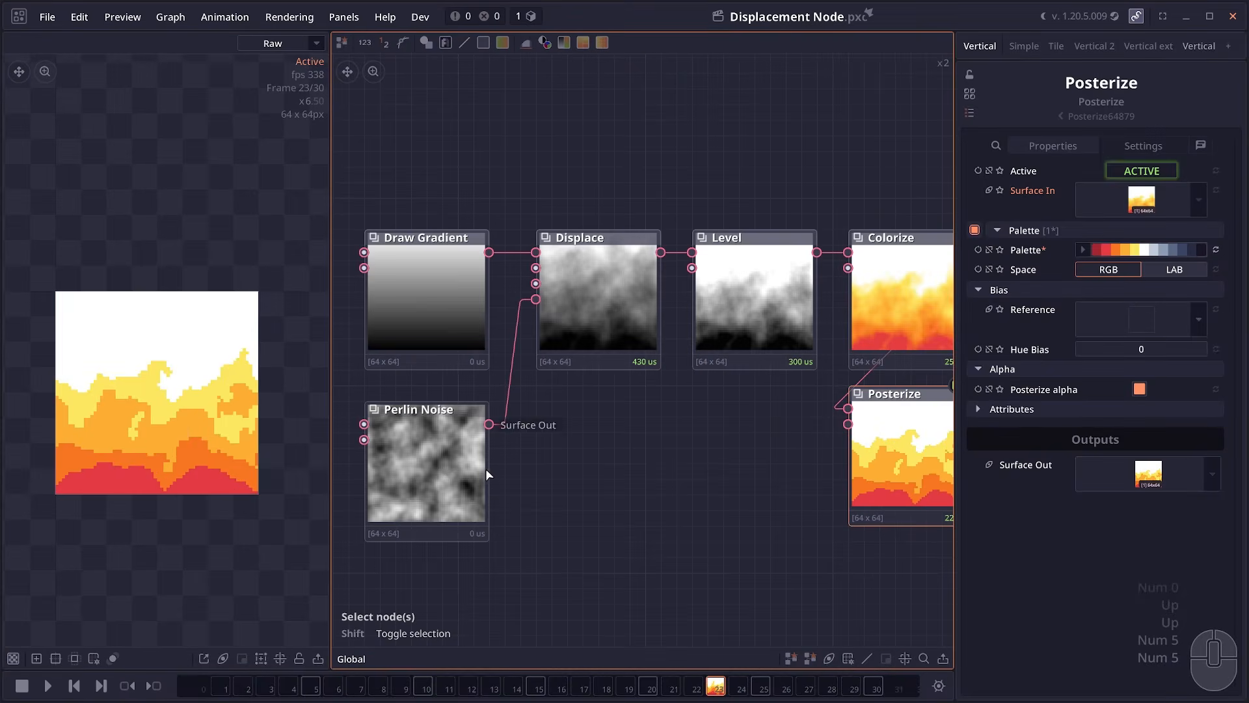
Step: Animate the Perlin Noise Position from Y 0 at frame 1 to Y 1 at frame 30, and play the Posterize output
{"action": "left_click", "coordinate": [488, 473]}
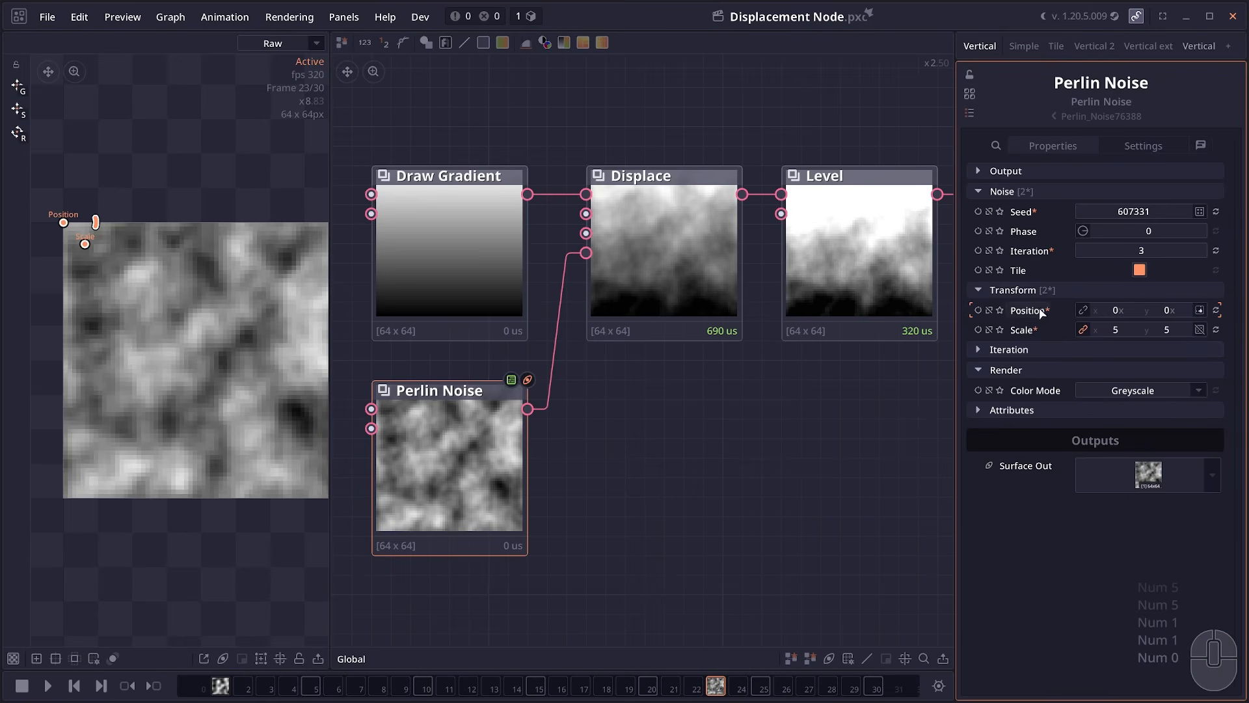
{"action": "key", "text": "ctrl+Tab"}
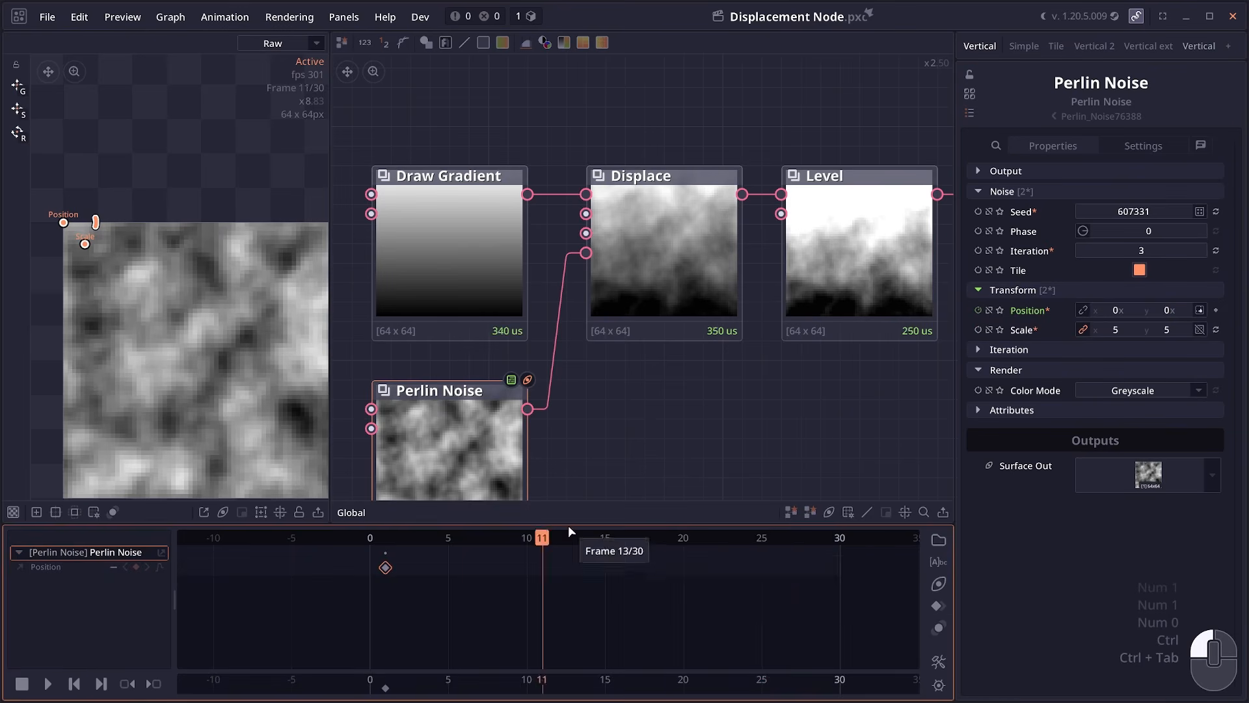
{"action": "left_click", "coordinate": [1171, 315]}
{"action": "type", "text": "1"}
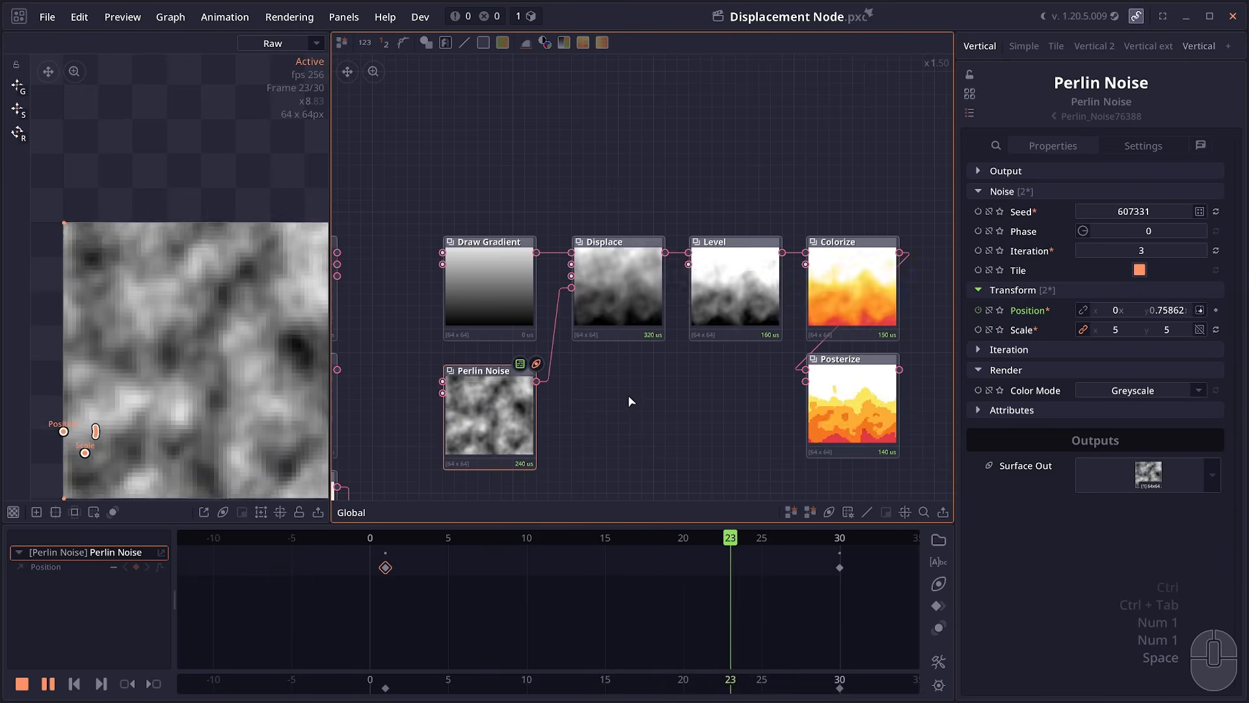
{"action": "left_click", "coordinate": [830, 408]}
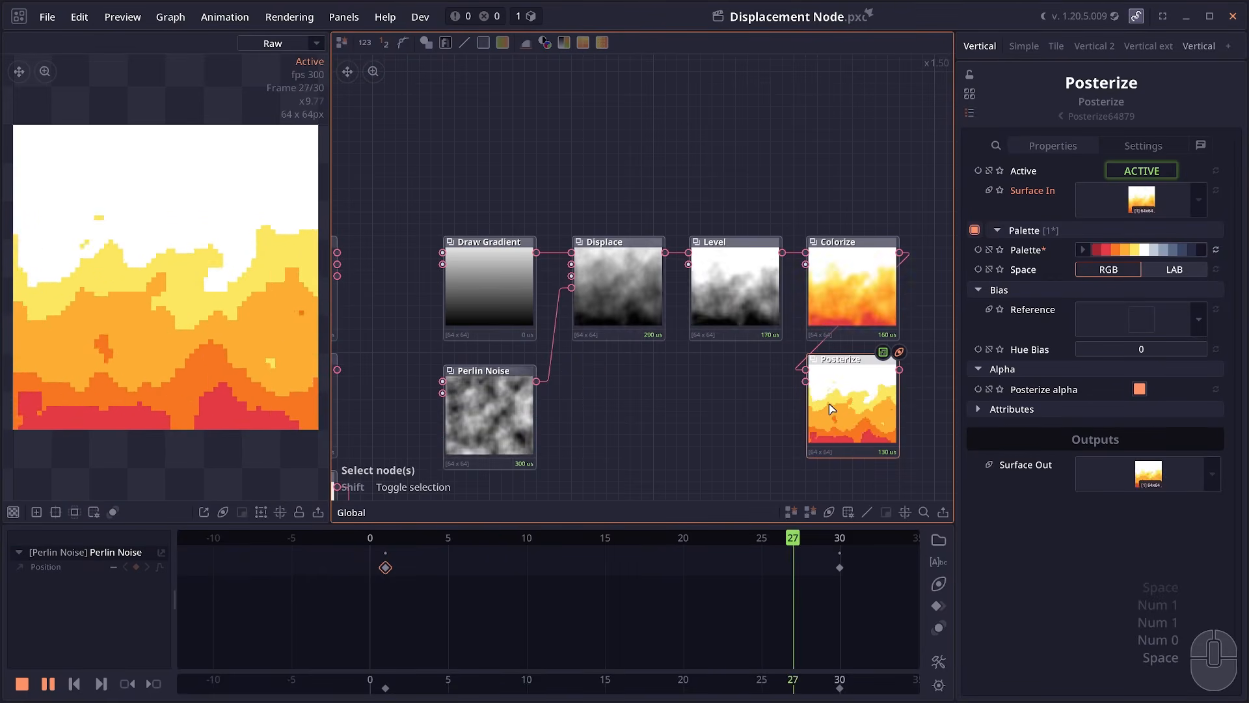
Step: Set the Level node's White in range to 0.24–0.9, check the Posterize playback and pause the animation
{"action": "left_click", "coordinate": [715, 301]}
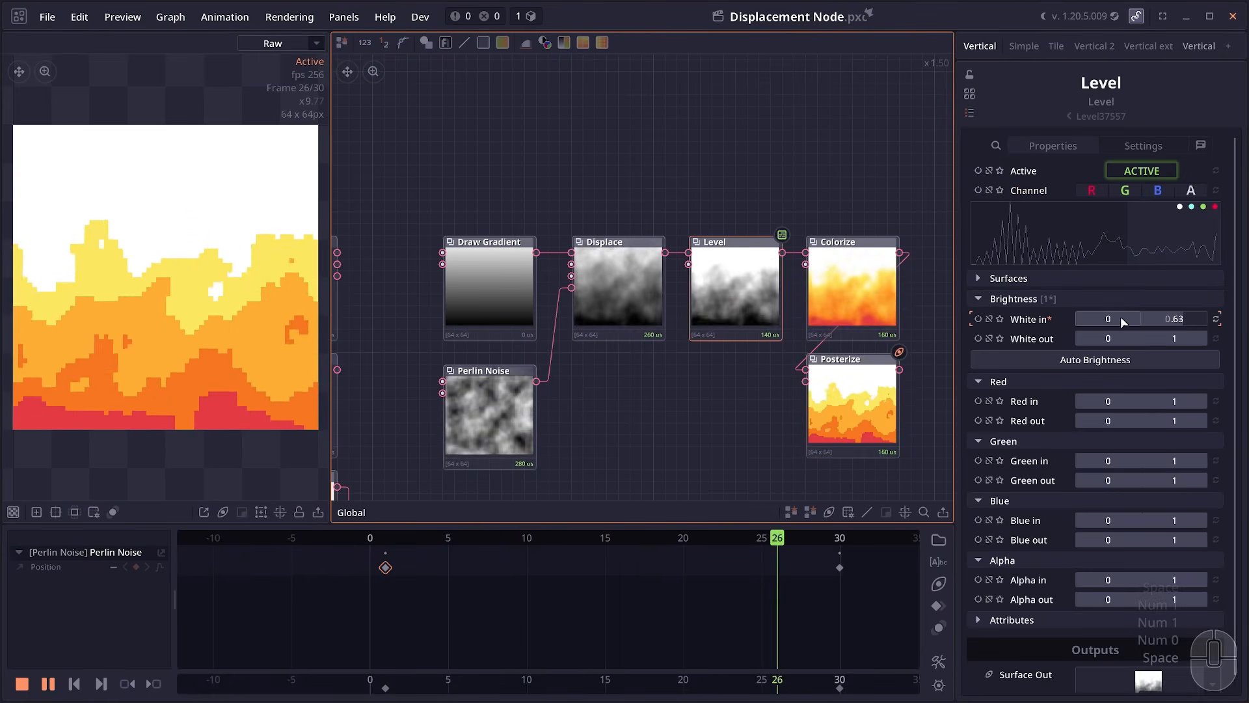
{"action": "left_click_drag", "start_coordinate": [1163, 318], "coordinate": [1187, 318]}
{"action": "left_click_drag", "start_coordinate": [1109, 319], "coordinate": [1123, 318]}
{"action": "left_click", "coordinate": [633, 384]}
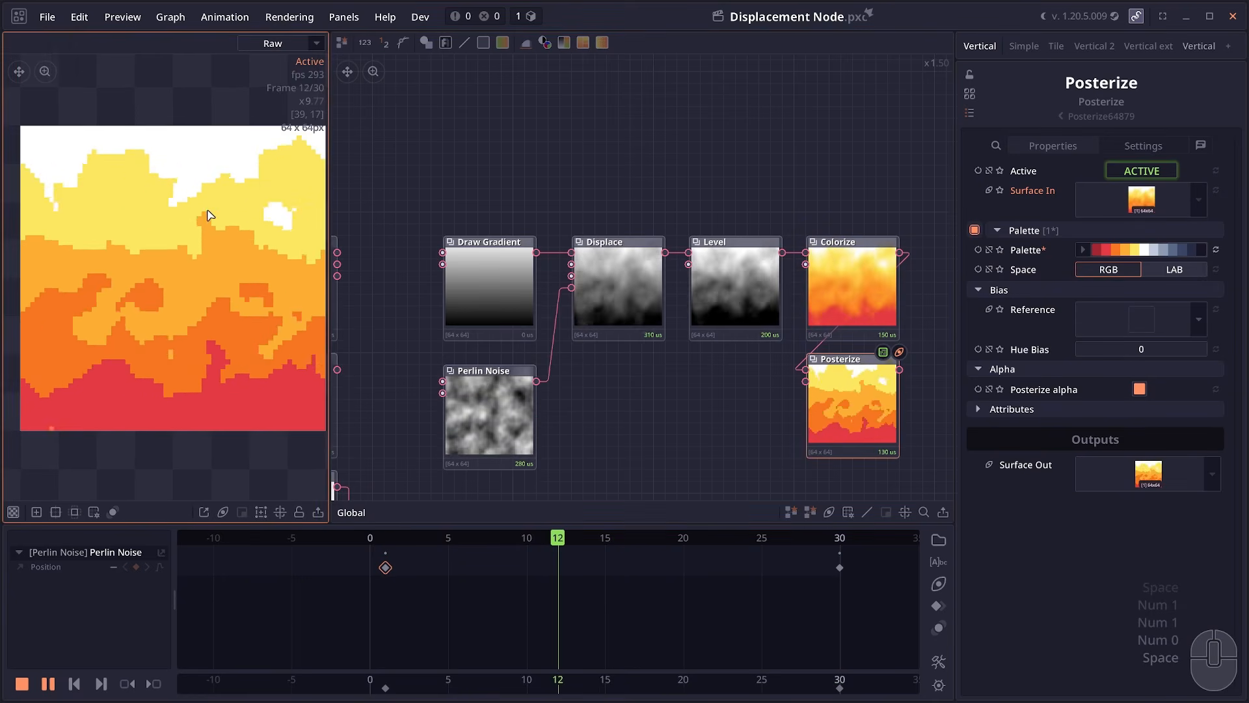
{"action": "key", "text": "space"}
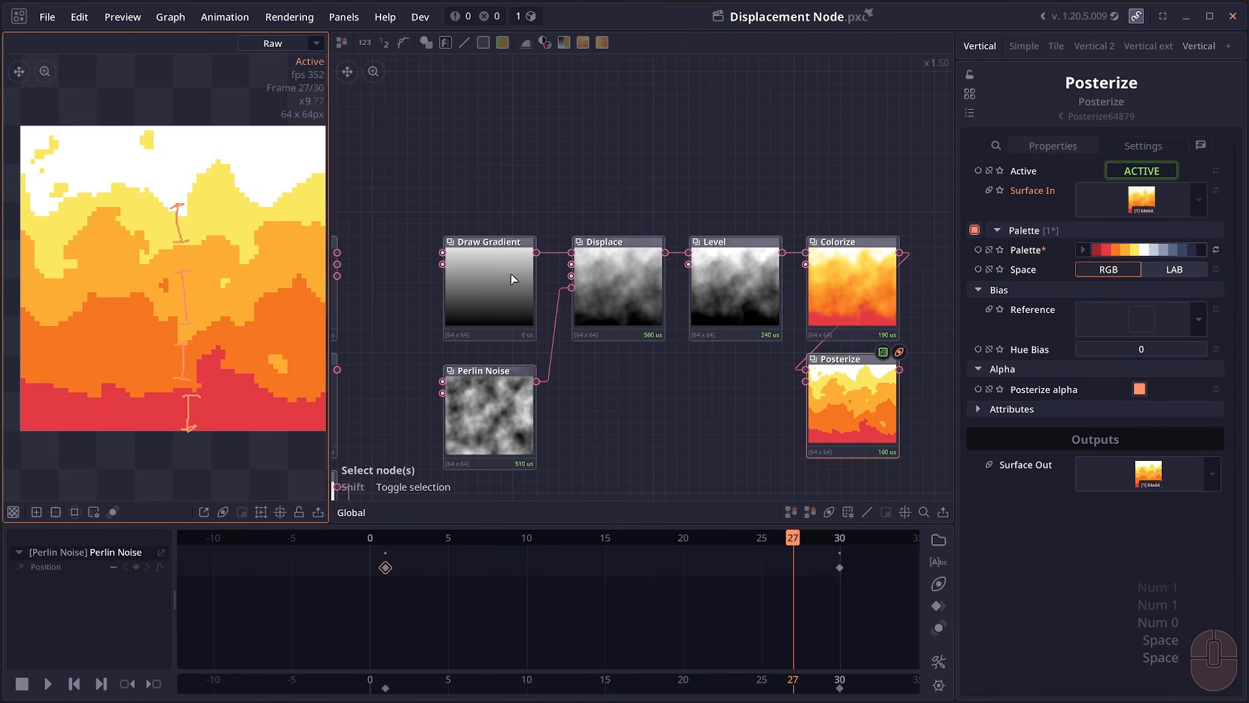
Step: Insert a Curve node between Draw Gradient and Displace, bend its Brightness curve upward and play the animation
{"action": "left_click_drag", "start_coordinate": [433, 225], "coordinate": [453, 226]}
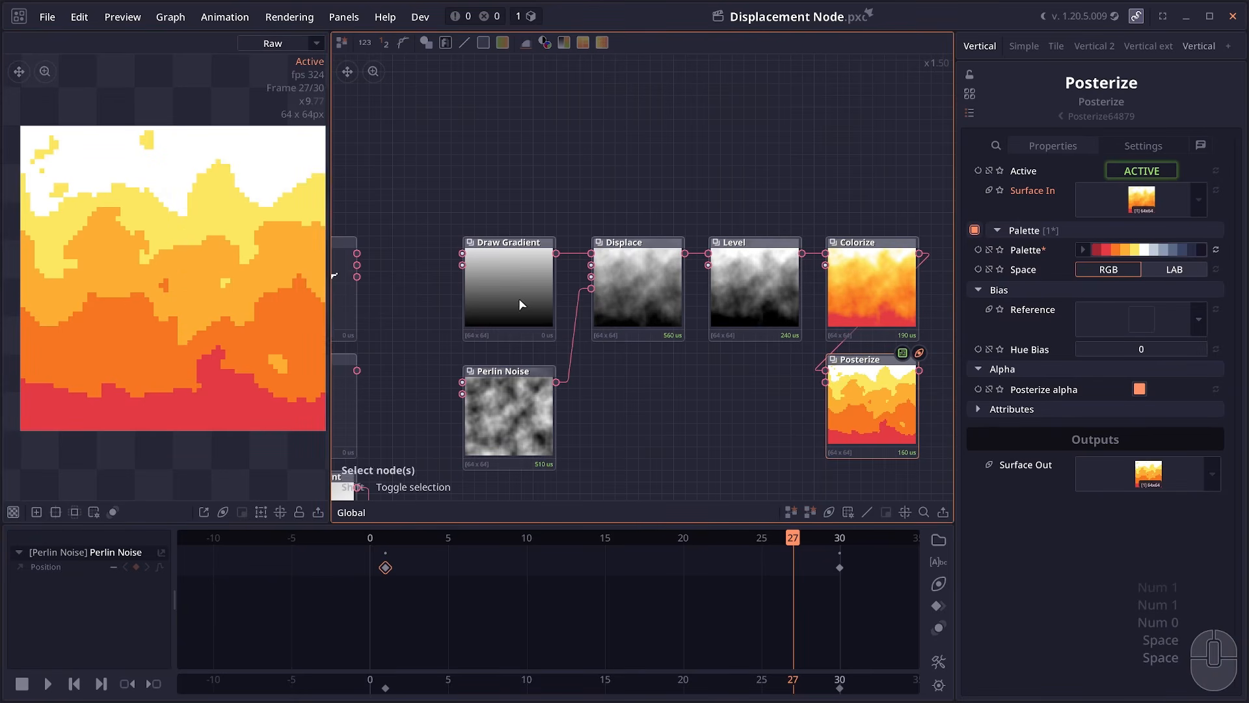
{"action": "left_click_drag", "start_coordinate": [530, 300], "coordinate": [436, 300]}
{"action": "right_click", "coordinate": [499, 254]}
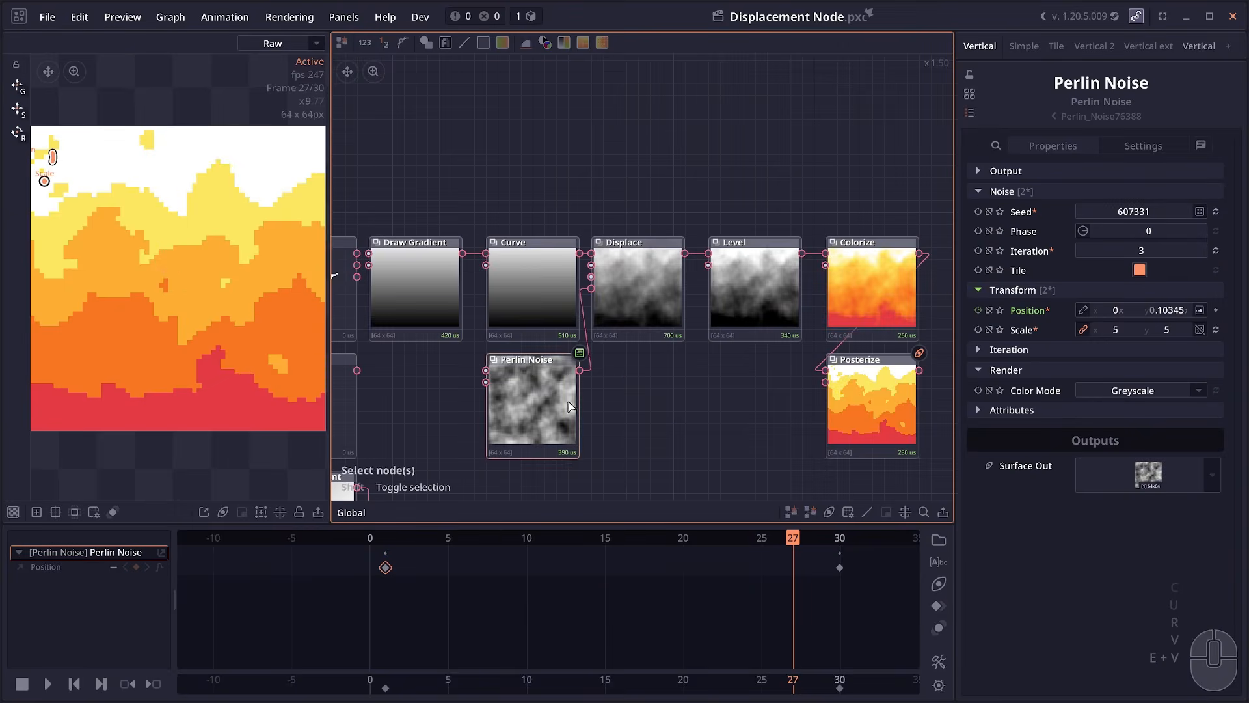
{"action": "left_click", "coordinate": [671, 427]}
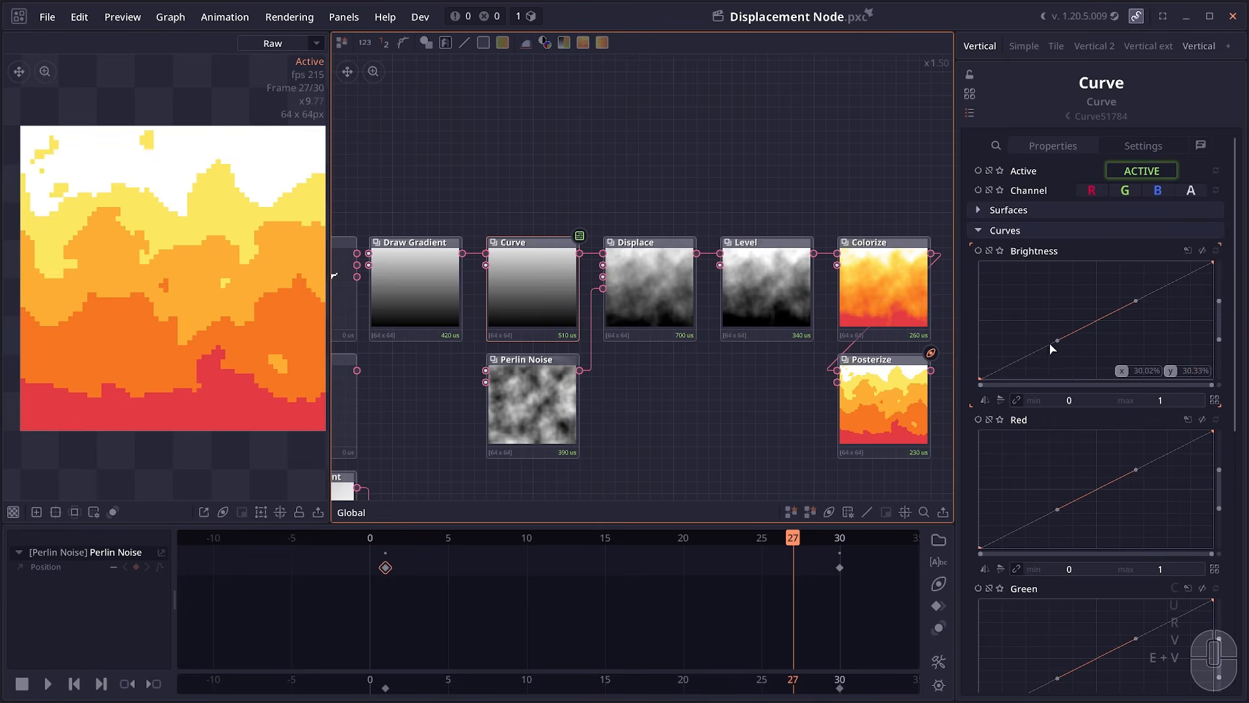
{"action": "left_click_drag", "start_coordinate": [1057, 341], "coordinate": [1042, 307]}
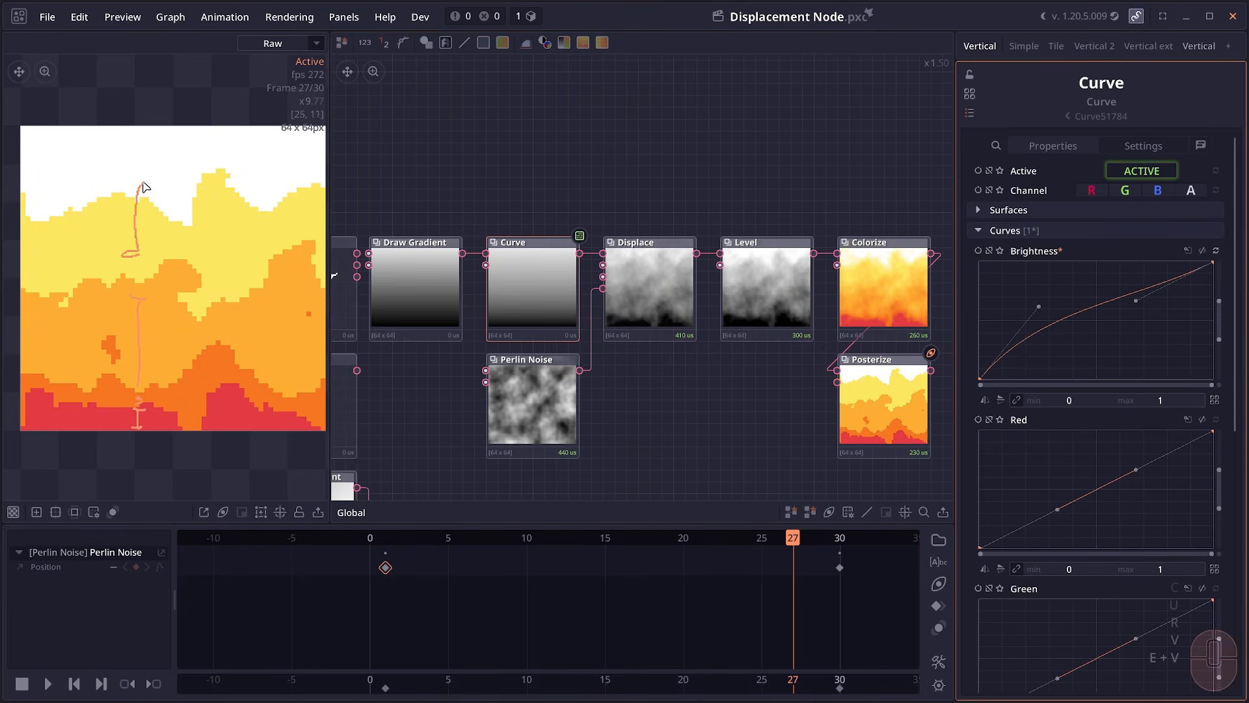
{"action": "key", "text": "space"}
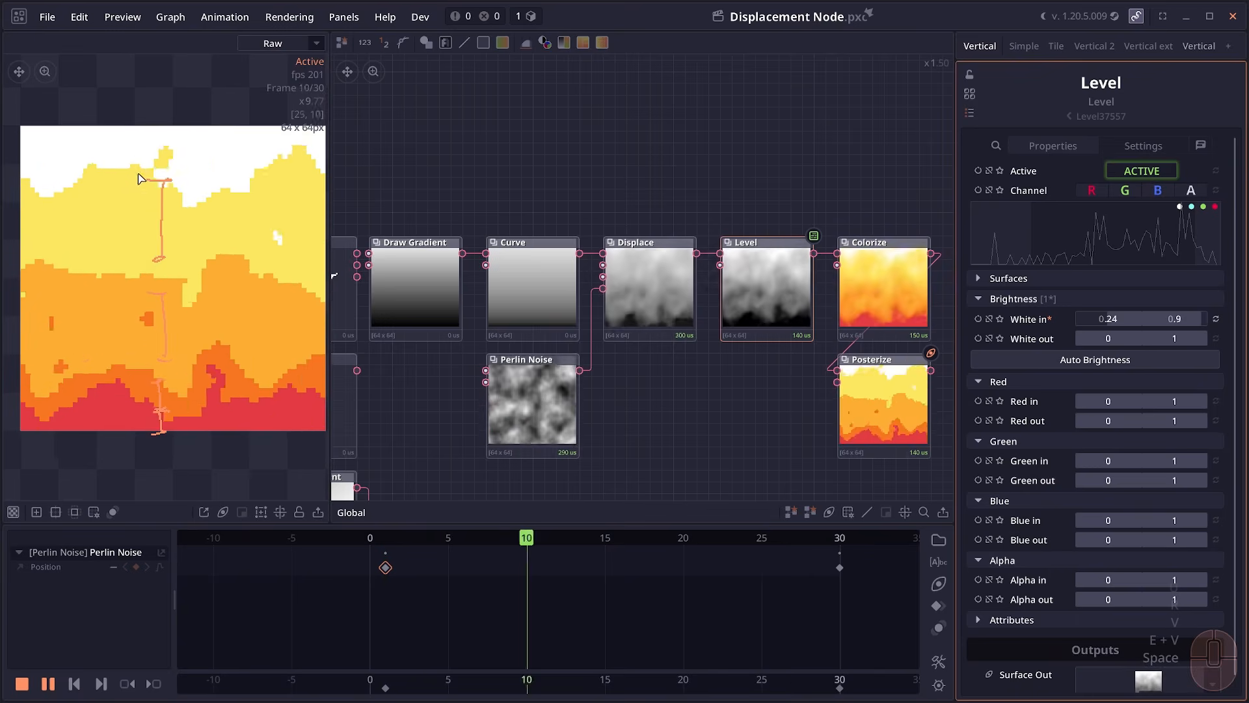
Step: Blend the Curve output with a Draw Shape ellipse scaled to 0.7354, feed the Blend into Displace and play the animation
{"action": "scroll", "coordinate": [665, 424], "scroll_direction": "down", "scroll_amount": 1}
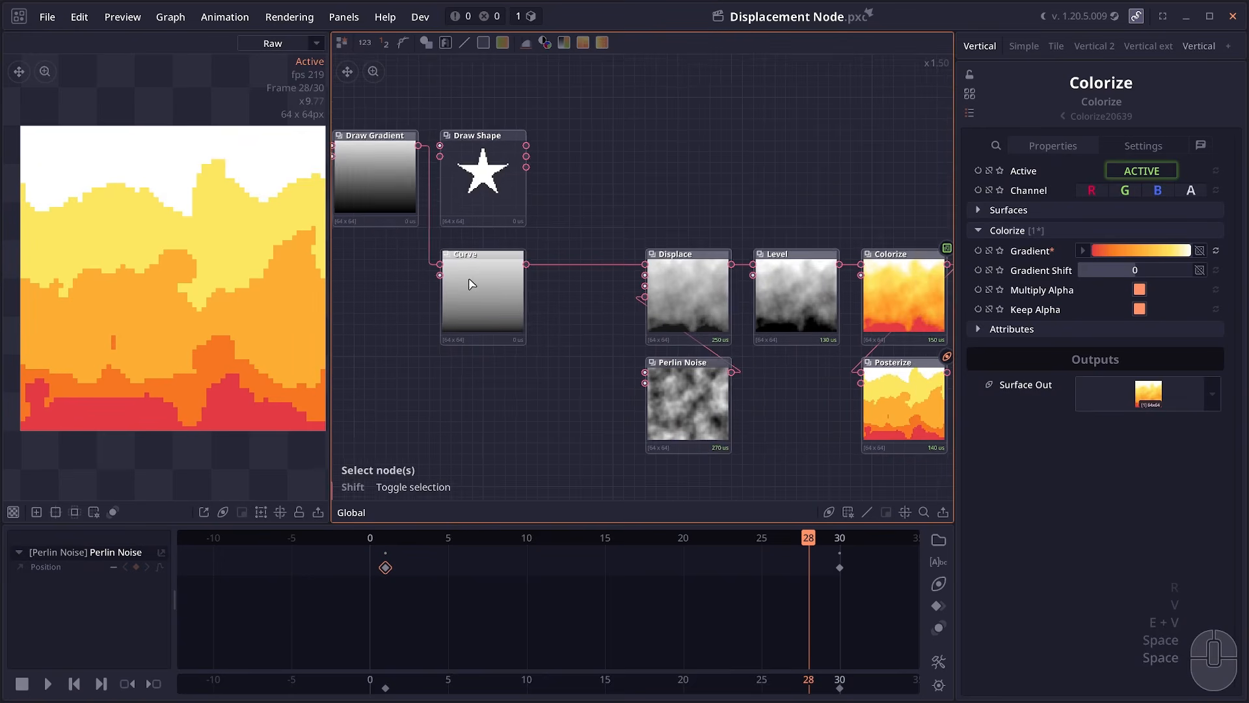
{"action": "scroll", "coordinate": [521, 333], "scroll_direction": "up", "scroll_amount": 1}
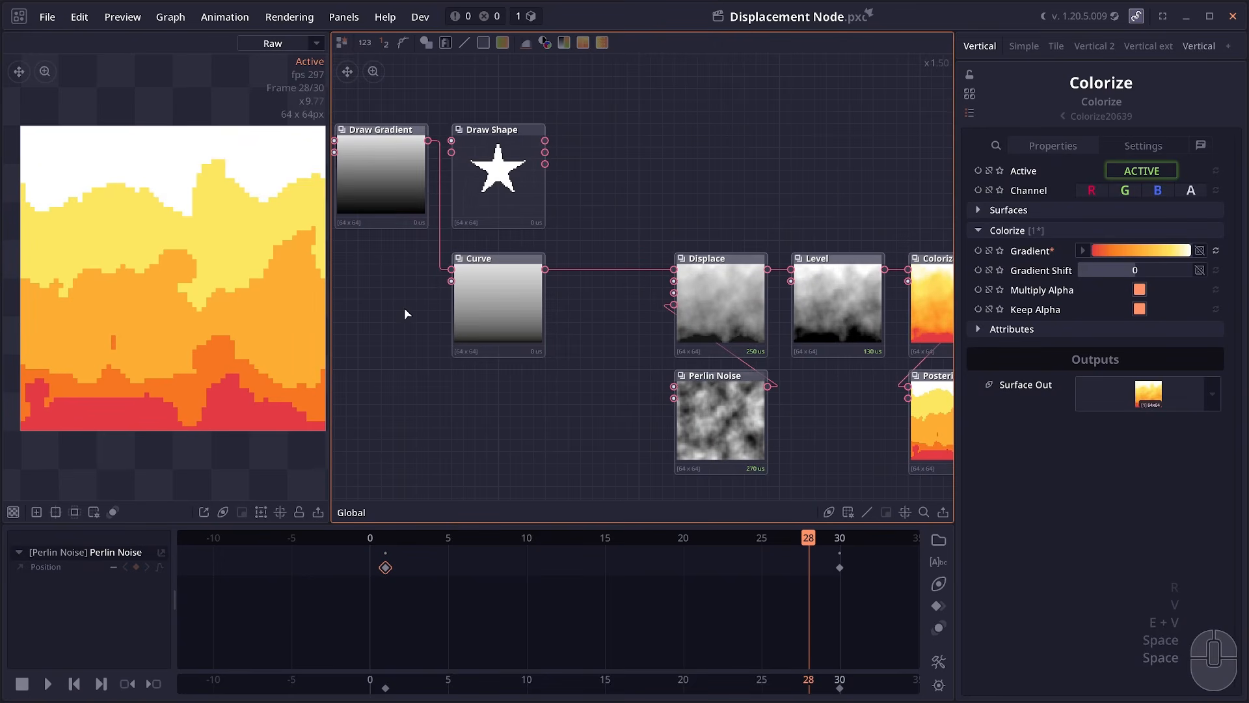
{"action": "mouse_move", "coordinate": [541, 315]}
{"action": "left_mouse_down"}
{"action": "mouse_move", "coordinate": [541, 197]}
{"action": "mouse_move", "coordinate": [520, 185]}
{"action": "left_mouse_up"}
{"action": "key", "text": "ctrl+b"}
{"action": "left_click_drag", "start_coordinate": [596, 205], "coordinate": [635, 194]}
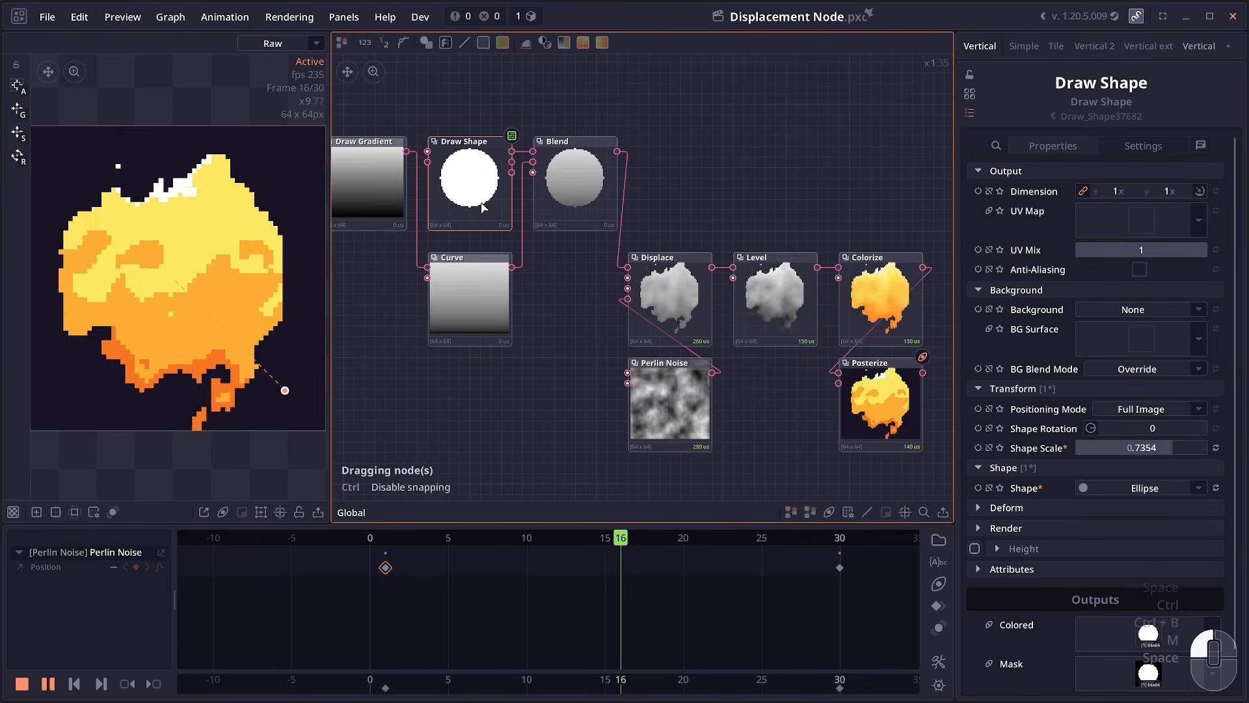
Step: Inspect the Draw Shape, Curve, Blend and Level nodes of the flame graph
{"action": "left_click_drag", "start_coordinate": [468, 206], "coordinate": [519, 234]}
{"action": "scroll", "coordinate": [599, 223], "scroll_direction": "down", "scroll_amount": 1}
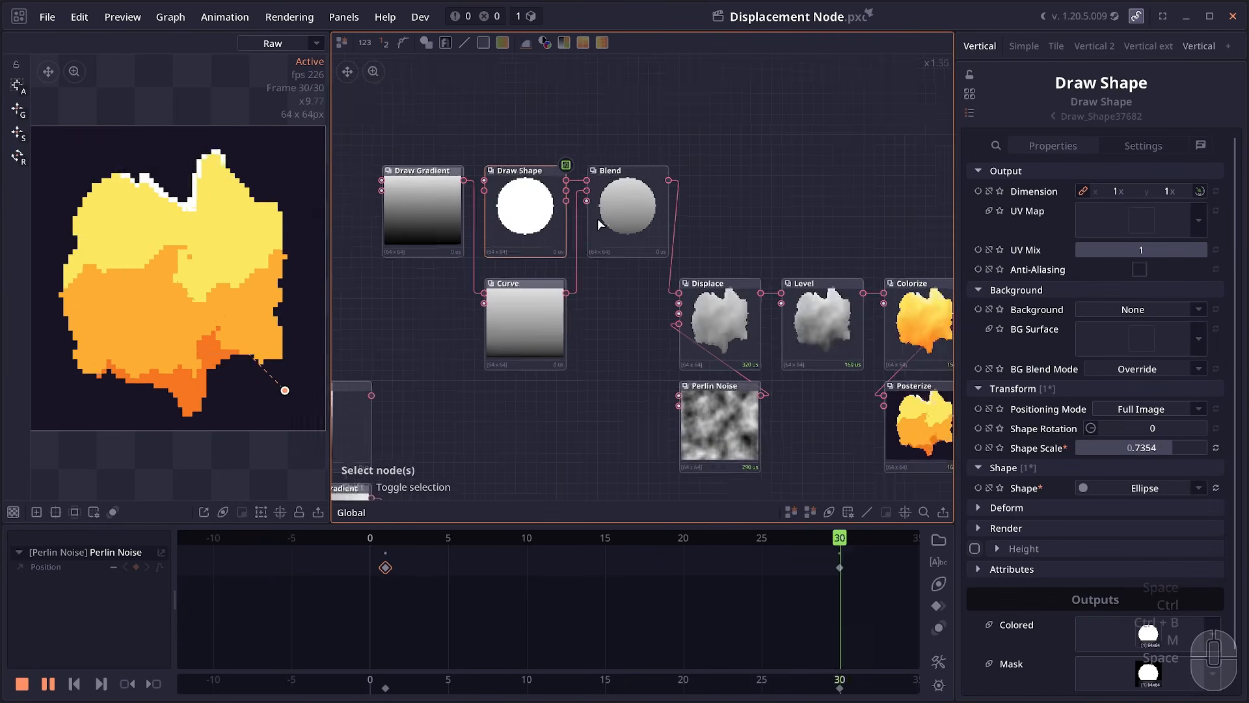
{"action": "scroll", "coordinate": [599, 224], "scroll_direction": "up", "scroll_amount": 2}
{"action": "left_click", "coordinate": [485, 369]}
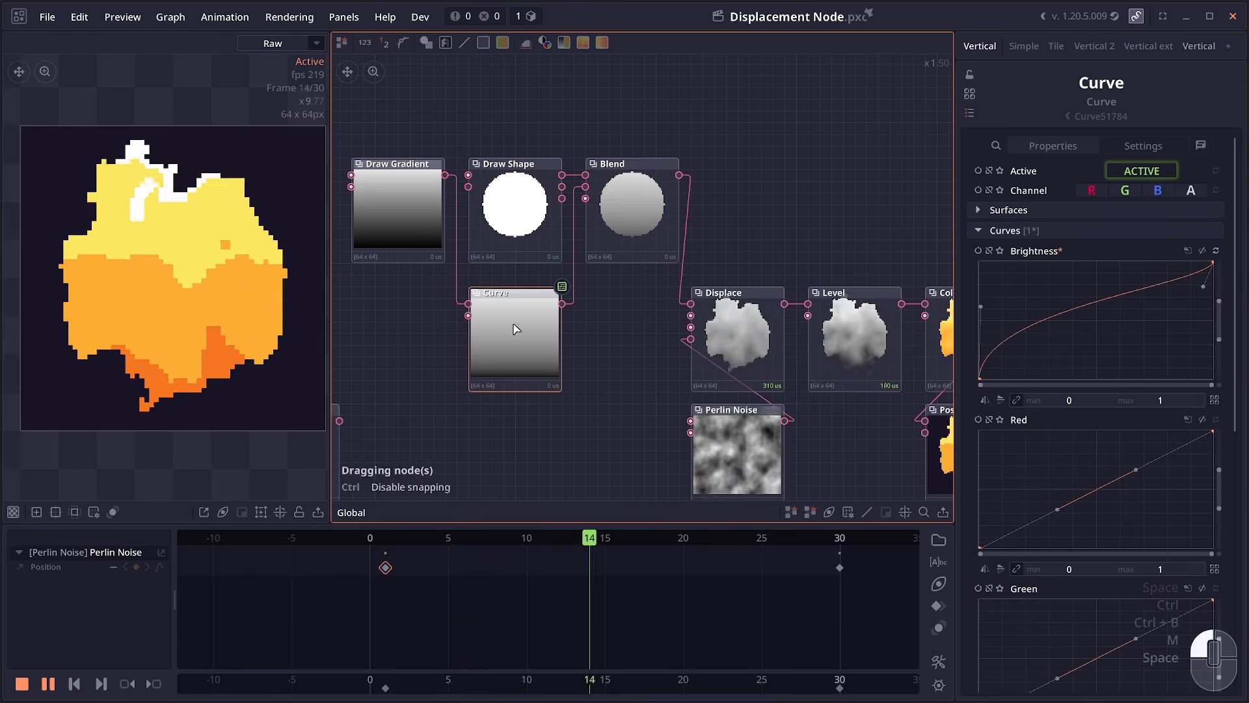
{"action": "left_click", "coordinate": [612, 209]}
{"action": "scroll", "coordinate": [413, 264], "scroll_direction": "down", "scroll_amount": 1}
{"action": "left_click", "coordinate": [764, 345]}
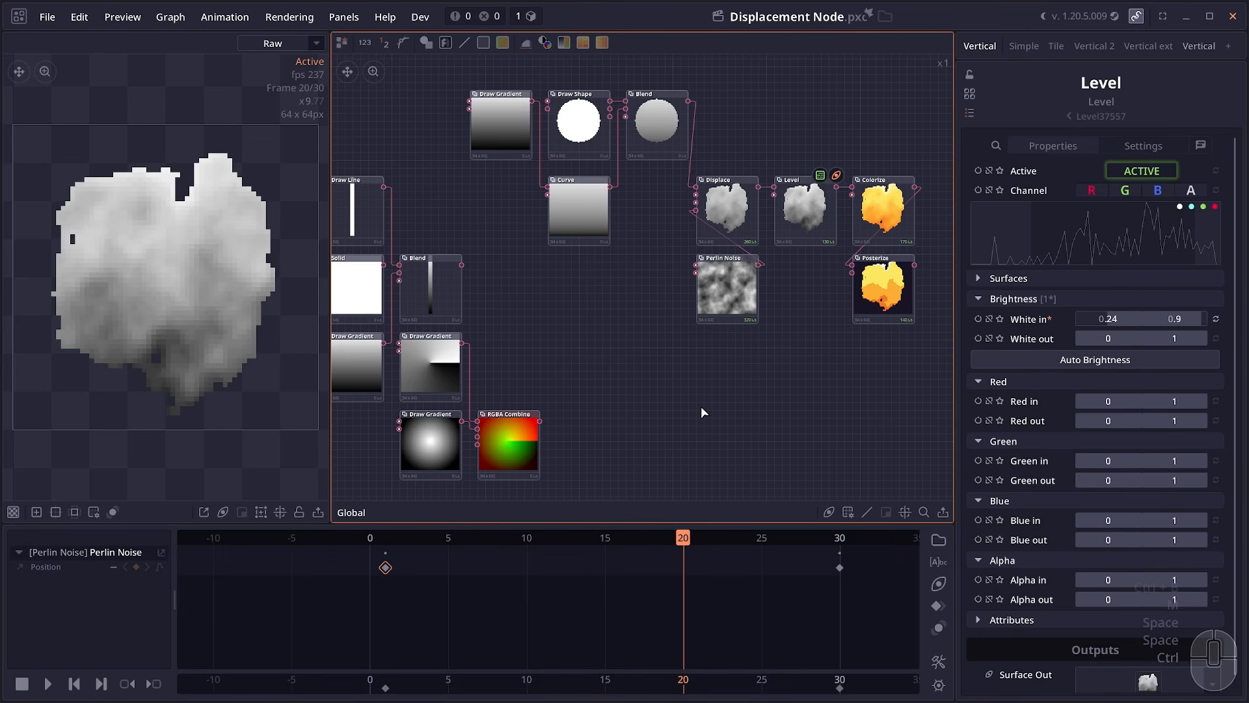
Step: Preview the ellipse Draw Shape and examine how pixels around its edge would be displaced
{"action": "left_click_drag", "start_coordinate": [702, 407], "coordinate": [619, 403]}
{"action": "scroll", "coordinate": [496, 120], "scroll_direction": "up", "scroll_amount": 2}
{"action": "double_click", "coordinate": [495, 145]}
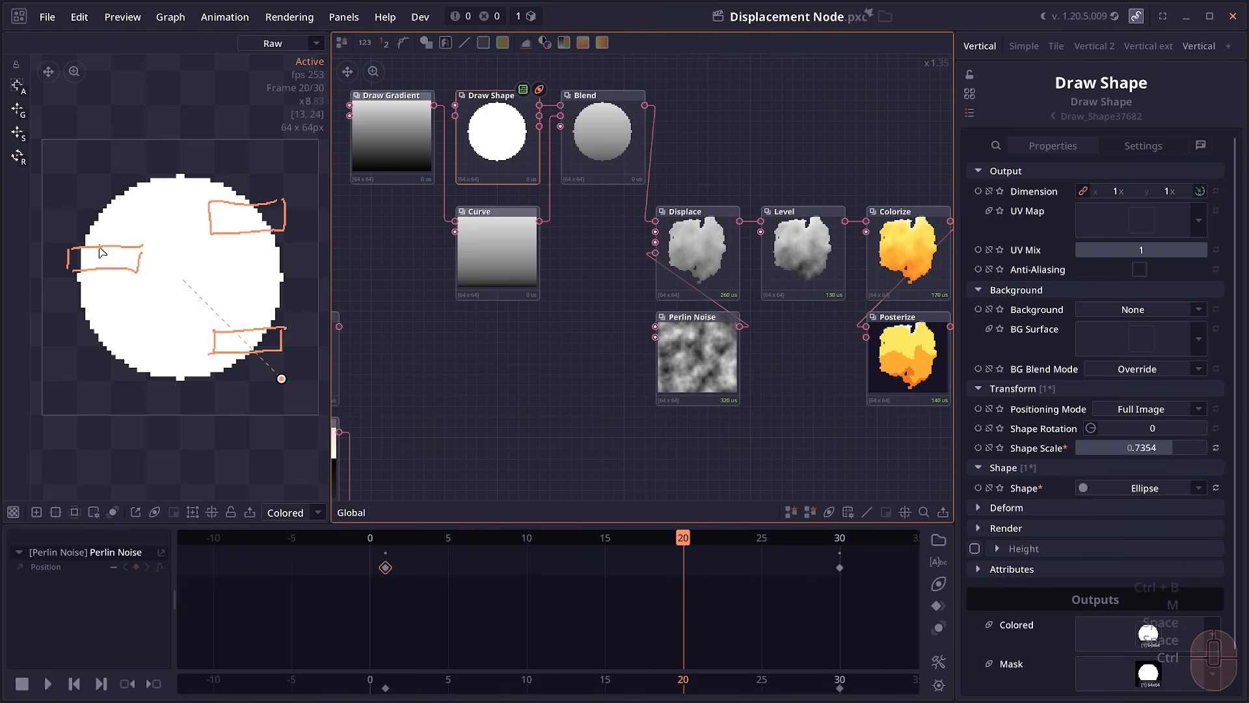
{"action": "left_click_drag", "start_coordinate": [91, 274], "coordinate": [100, 274]}
{"action": "left_click_drag", "start_coordinate": [295, 334], "coordinate": [261, 335]}
{"action": "left_click_drag", "start_coordinate": [286, 199], "coordinate": [231, 205]}
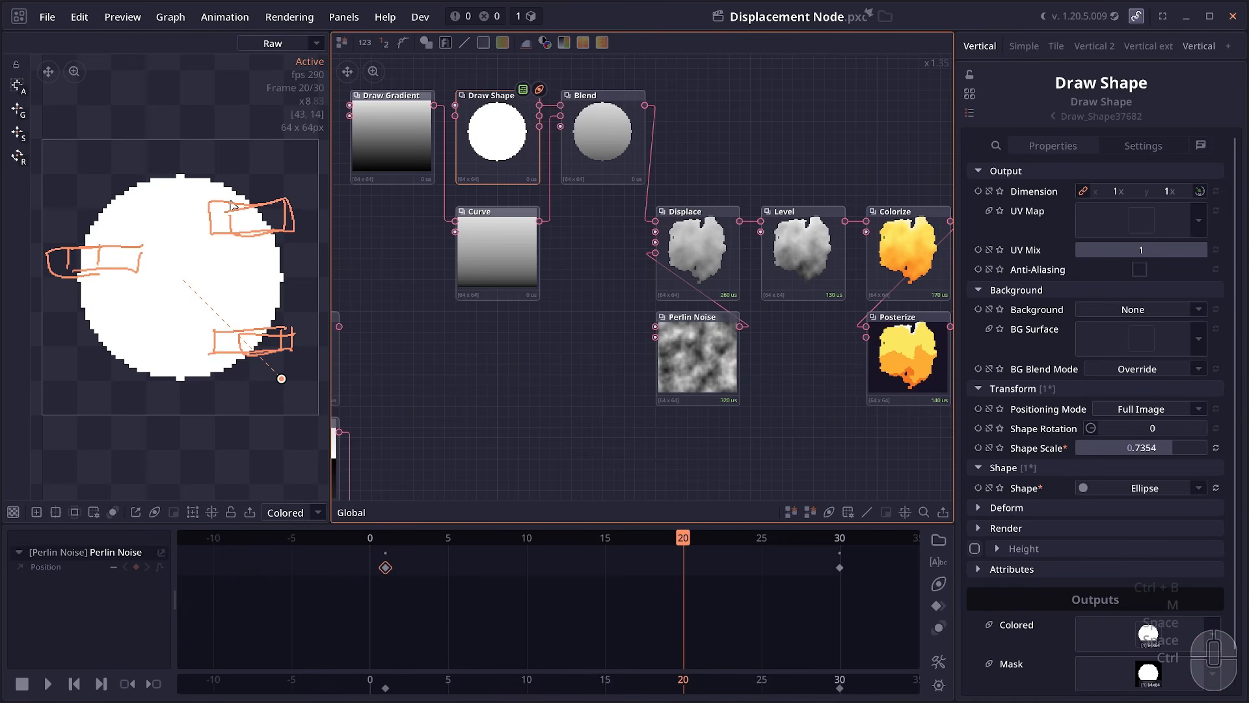
Step: Add a rectangle Draw Shape scaled to 0.39381 in an empty graph area and connect it to a new Displace node
{"action": "scroll", "coordinate": [603, 168], "scroll_direction": "down", "scroll_amount": 2}
{"action": "left_click_drag", "start_coordinate": [515, 315], "coordinate": [545, 203]}
{"action": "scroll", "coordinate": [537, 284], "scroll_direction": "up", "scroll_amount": 2}
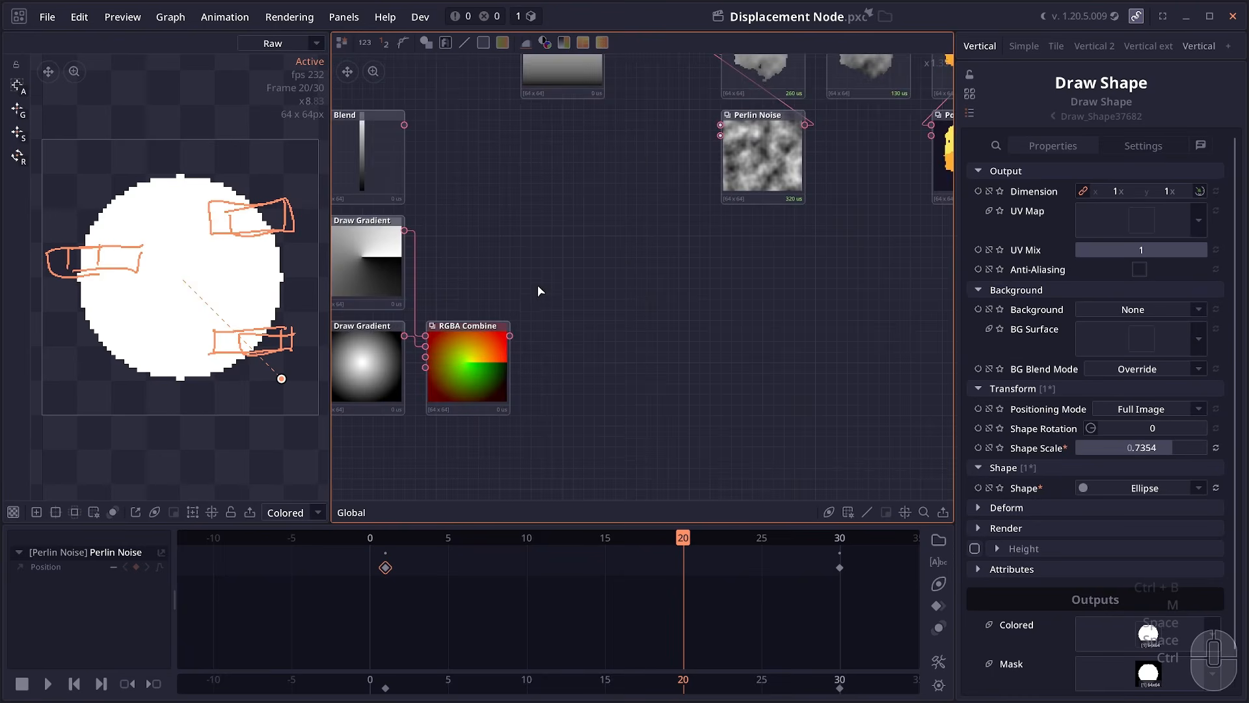
{"action": "left_click_drag", "start_coordinate": [433, 43], "coordinate": [622, 286]}
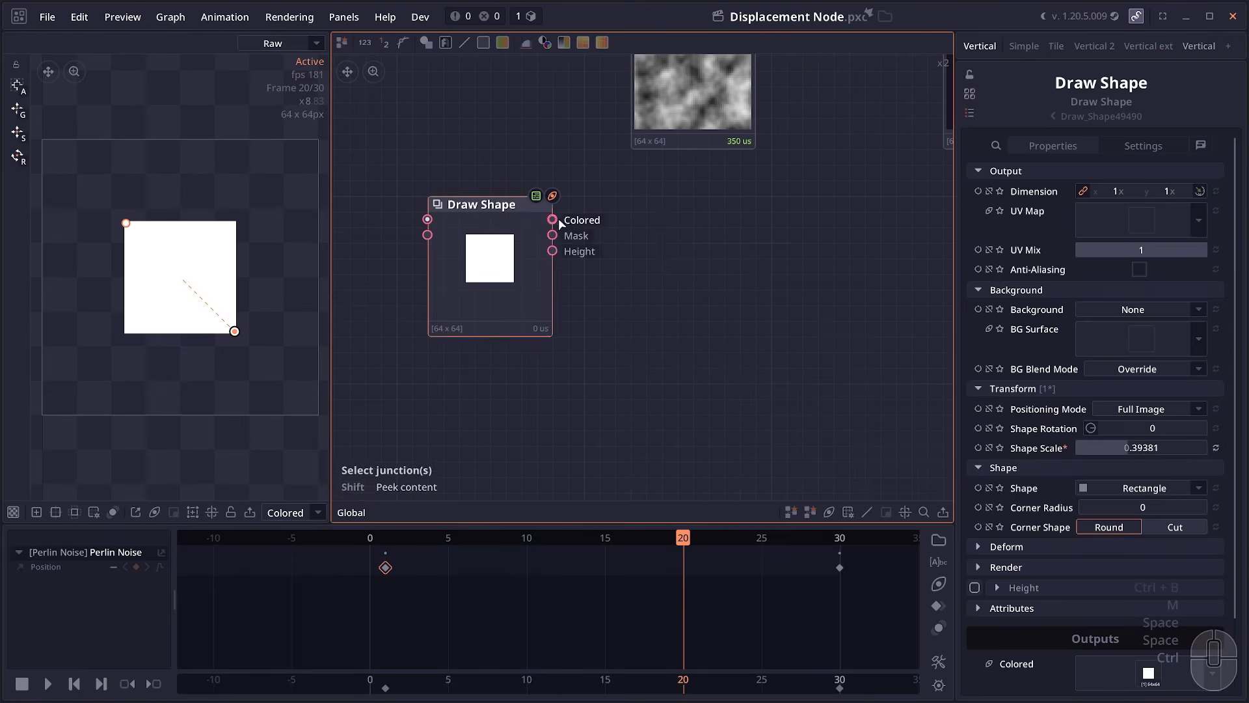
{"action": "left_click_drag", "start_coordinate": [553, 219], "coordinate": [663, 209]}
{"action": "type", "text": "di"}
{"action": "type", "text": "spl"}
{"action": "key", "text": "Return"}
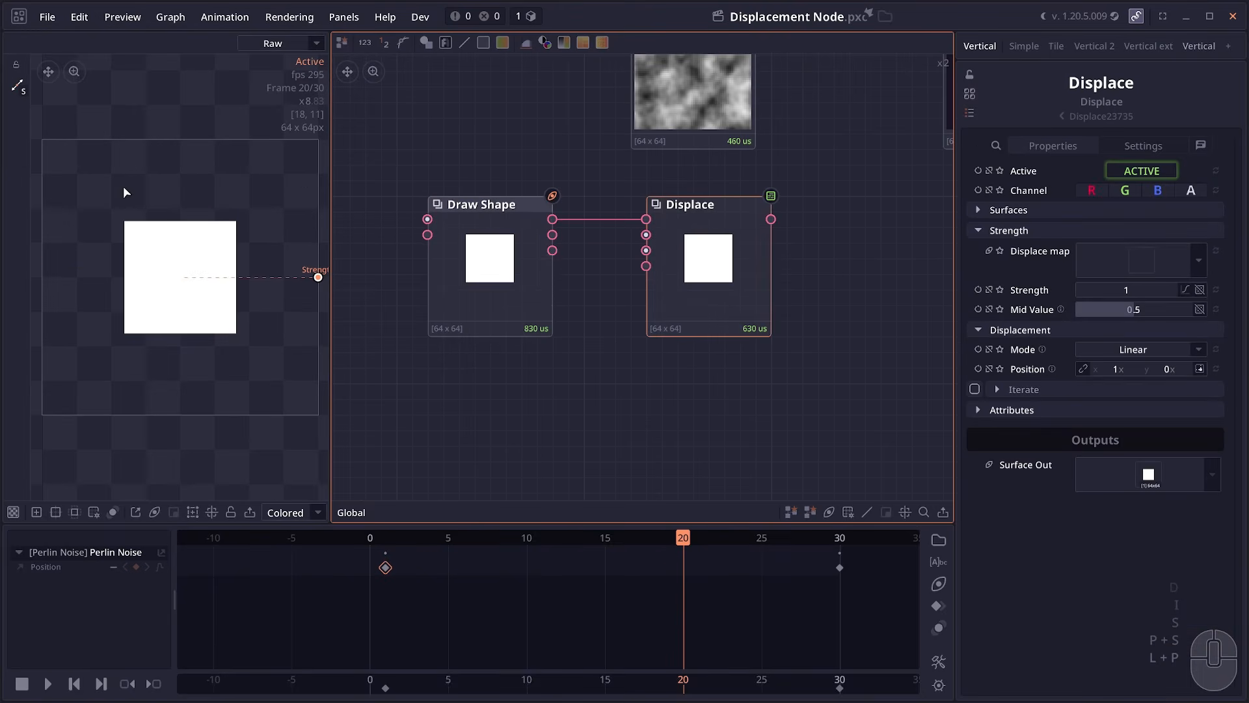
{"action": "left_click_drag", "start_coordinate": [124, 187], "coordinate": [95, 187]}
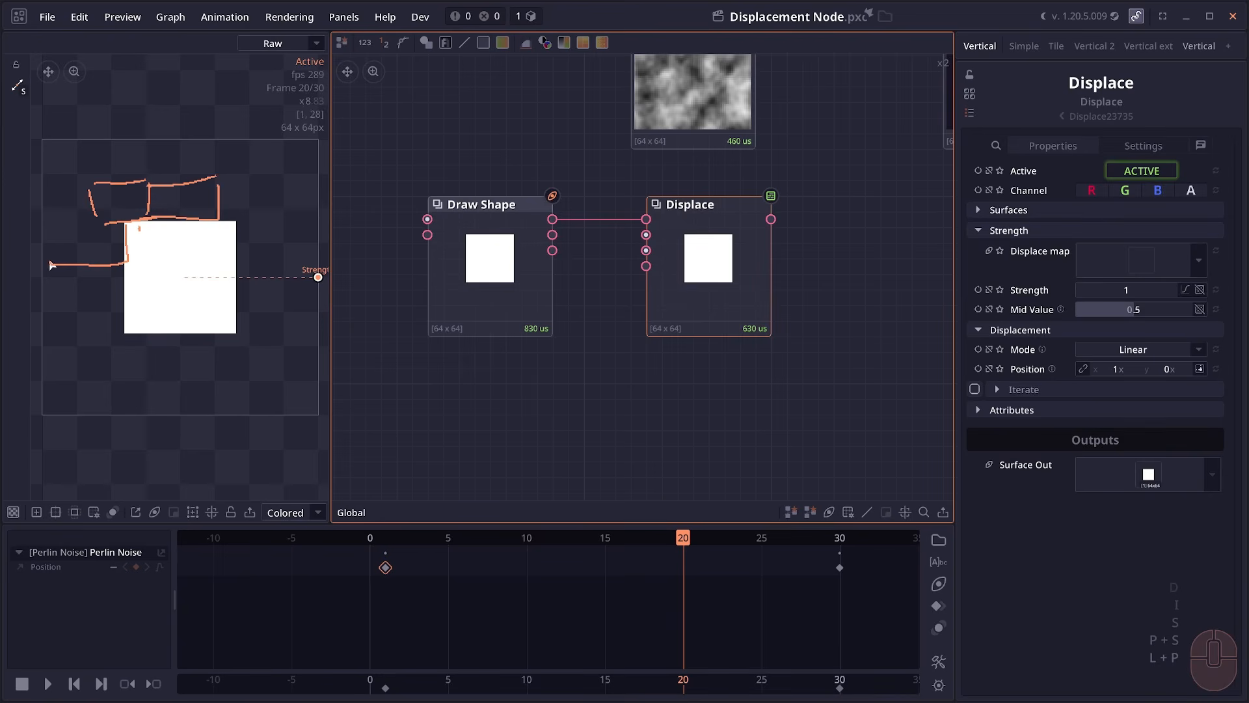
Step: Add a Grid node below Draw Shape and apply the bw gradient preset to its Tile Color
{"action": "right_click", "coordinate": [566, 427]}
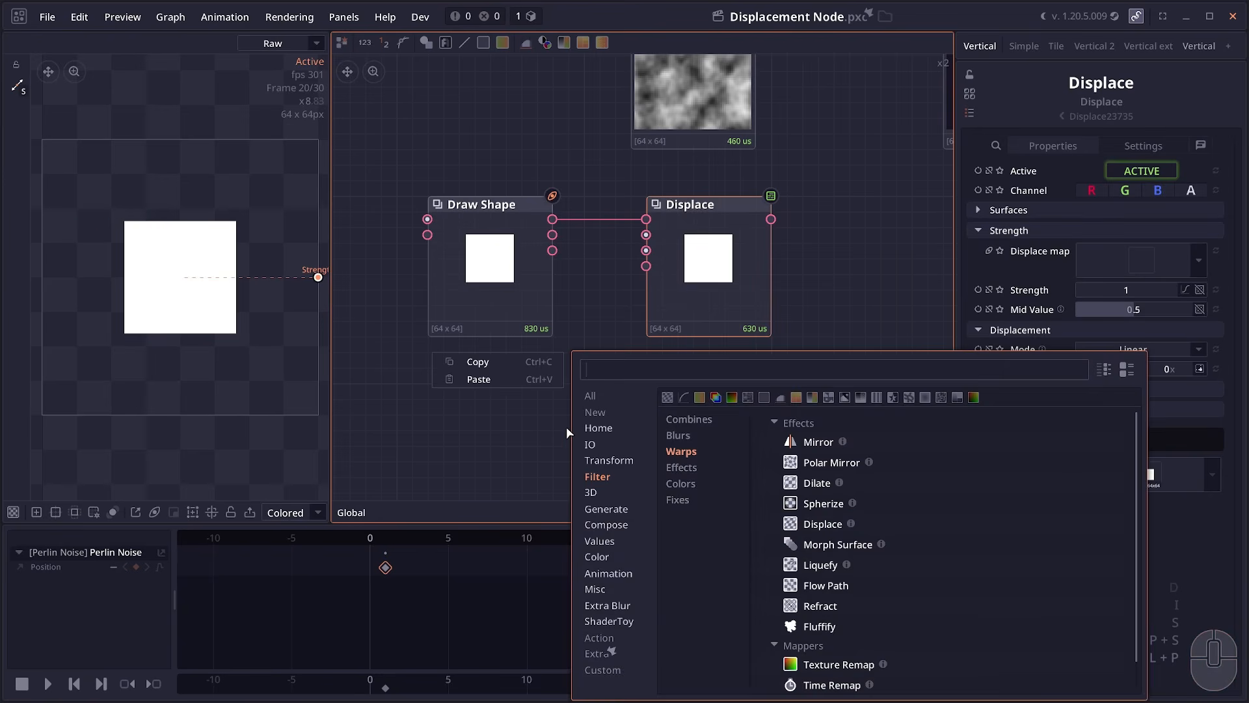
{"action": "type", "text": "grid"}
{"action": "key", "text": "Return"}
{"action": "left_click", "coordinate": [1117, 527]}
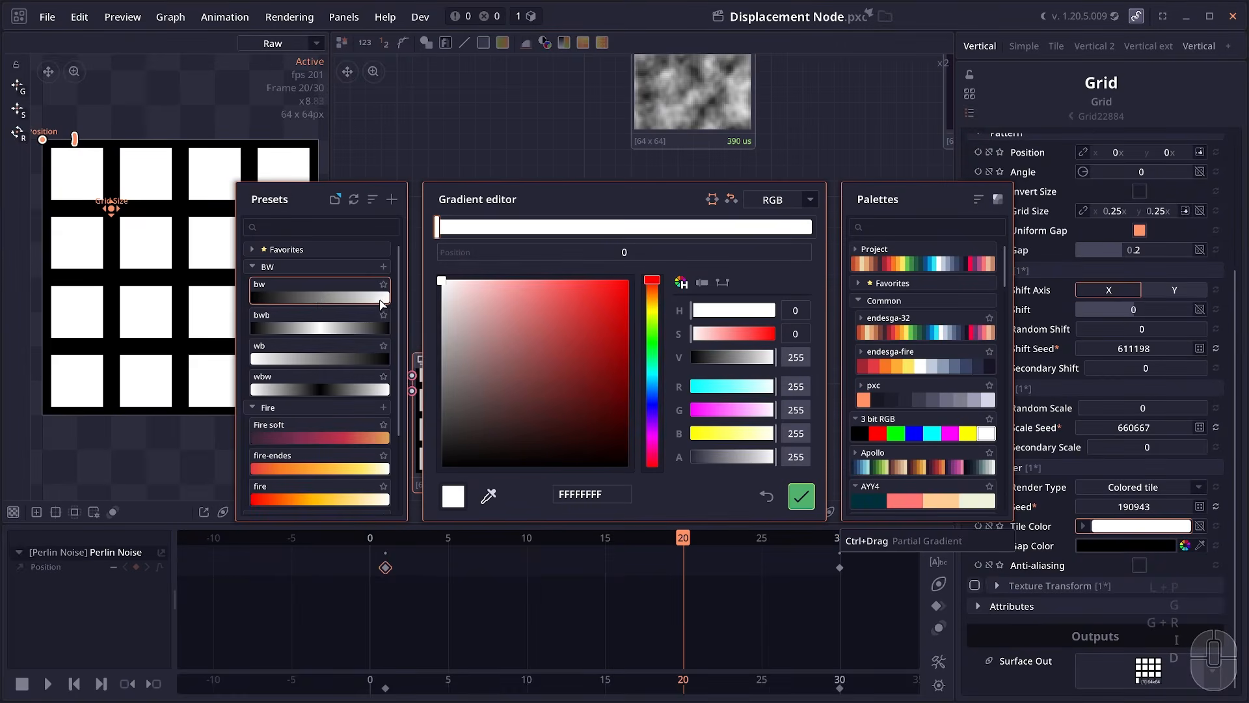
{"action": "left_click", "coordinate": [314, 298]}
{"action": "left_click", "coordinate": [800, 495]}
Step: Set Grid Size Y 0.114, Gap 0, Shift 0.28, Random Shift 0.94 and Random Scale 0.58, and connect Grid as the Displace map
{"action": "scroll", "coordinate": [1144, 390], "scroll_direction": "up", "scroll_amount": 4}
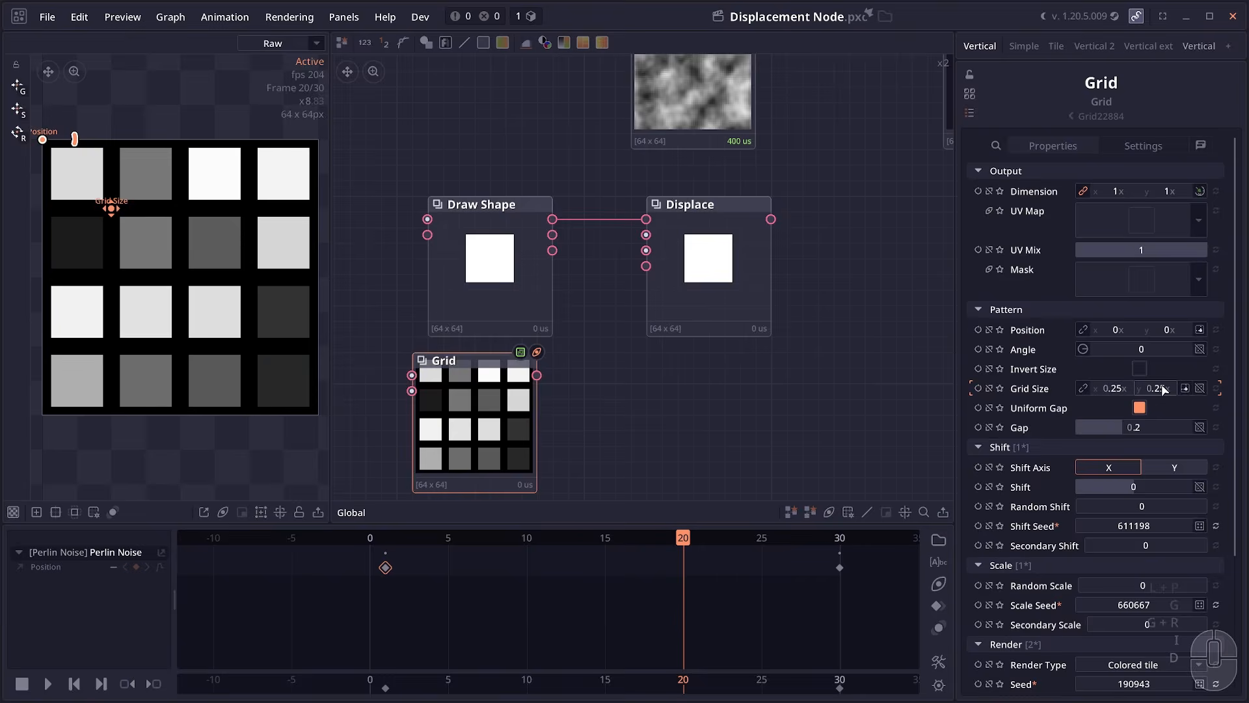
{"action": "left_click_drag", "start_coordinate": [1163, 390], "coordinate": [1103, 458]}
{"action": "scroll", "coordinate": [1109, 413], "scroll_direction": "down", "scroll_amount": 2}
{"action": "left_click_drag", "start_coordinate": [1112, 444], "coordinate": [1142, 439]}
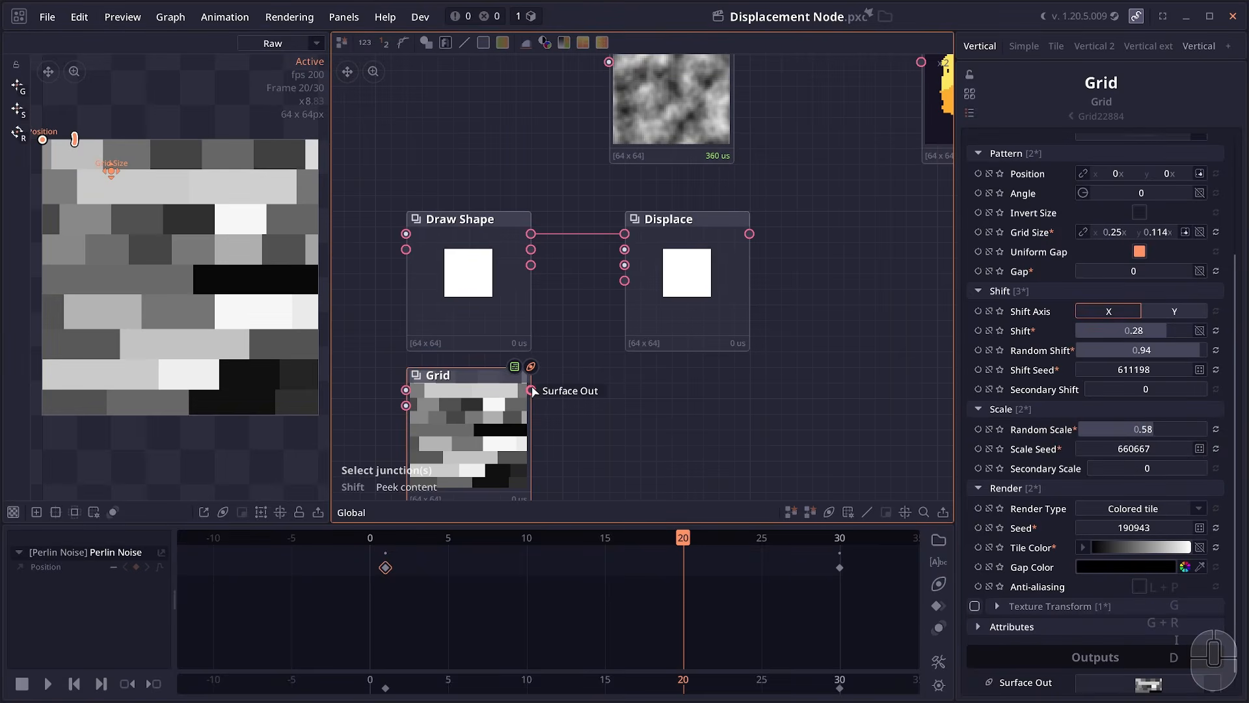
{"action": "left_click_drag", "start_coordinate": [533, 390], "coordinate": [625, 280]}
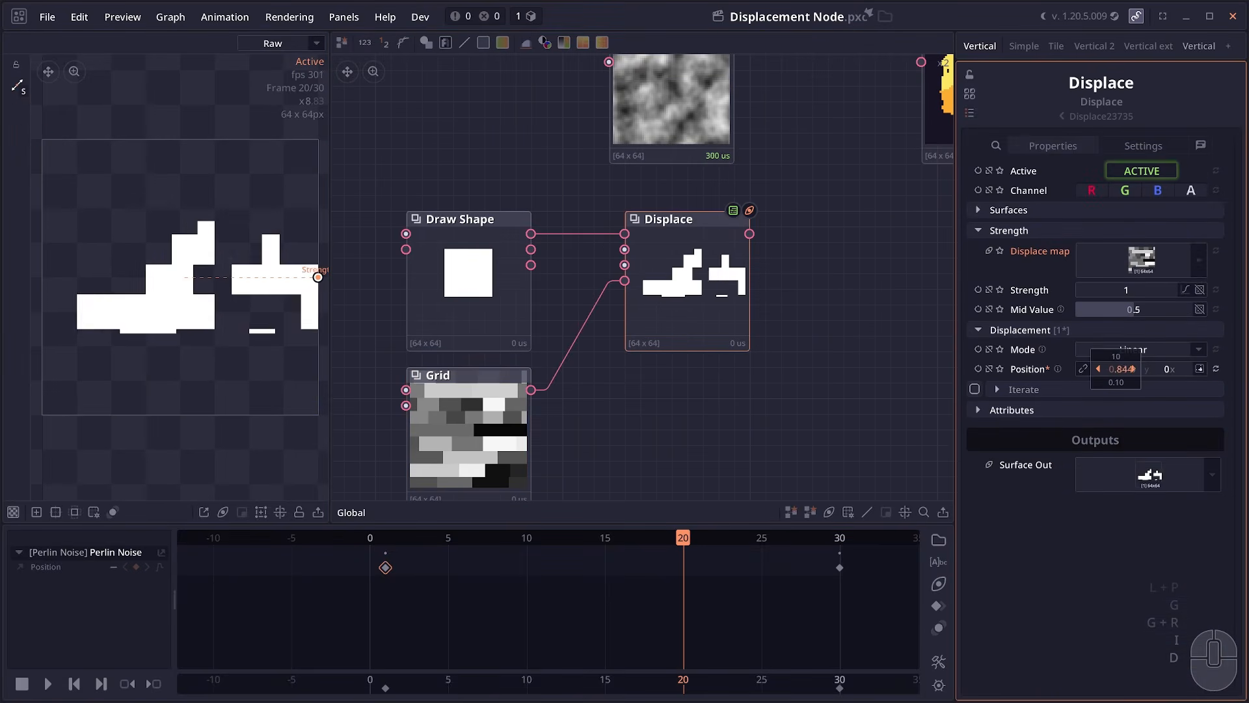
Step: Set Displace's Position X to 0.204, and give the Grid node a Grid Size Y of 0.034 and a new Seed of 467806.312
{"action": "mouse_move", "coordinate": [1120, 368]}
{"action": "left_mouse_down"}
{"action": "mouse_move", "coordinate": [1106, 369]}
{"action": "mouse_move", "coordinate": [1132, 369]}
{"action": "left_mouse_up"}
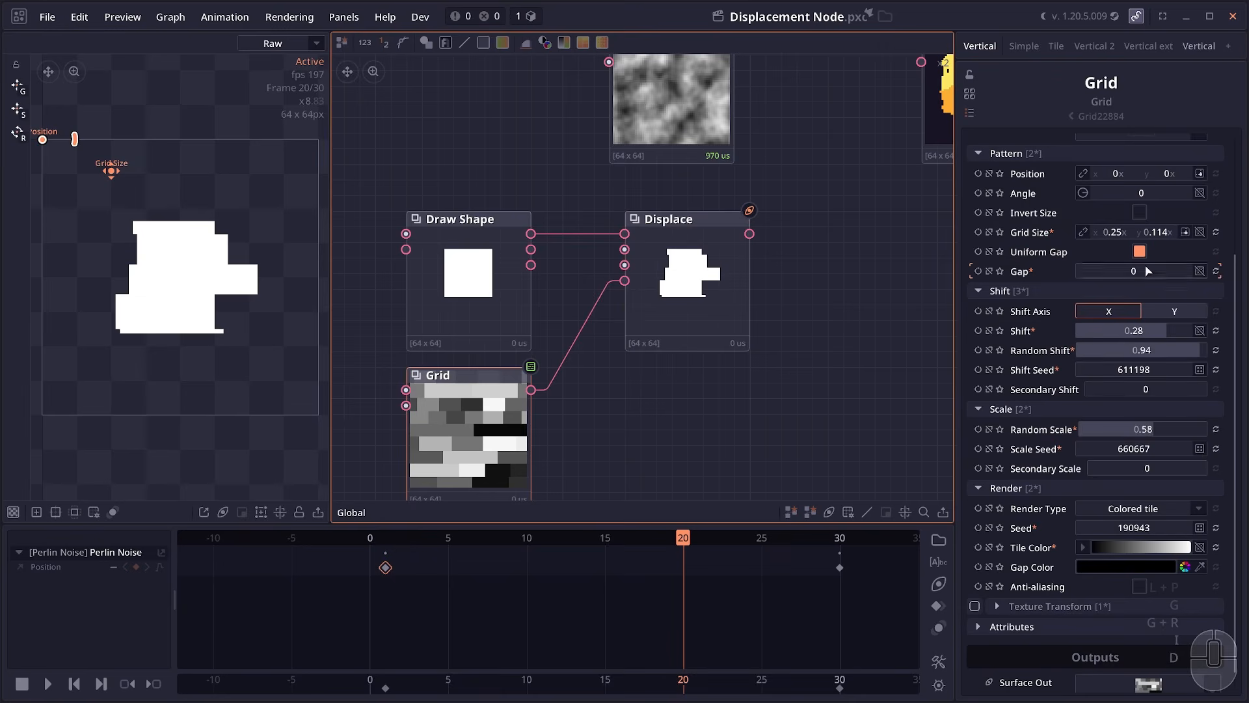
{"action": "left_click_drag", "start_coordinate": [1157, 232], "coordinate": [1145, 232]}
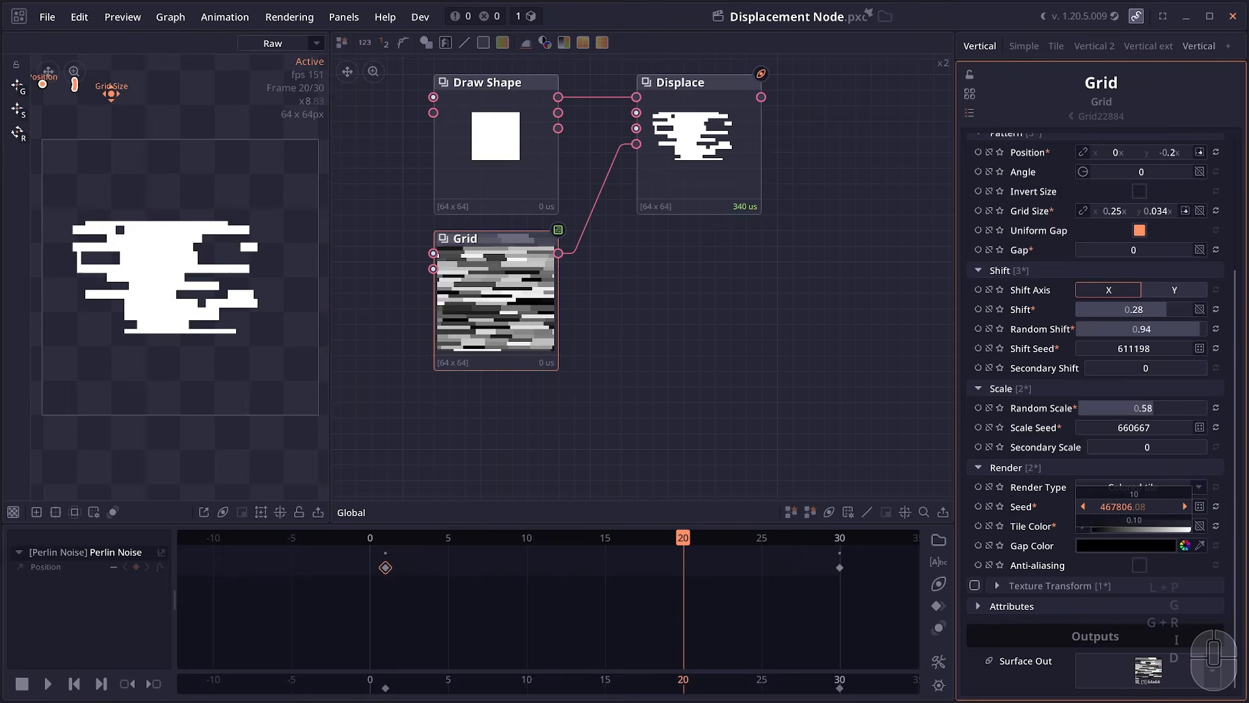
{"action": "left_click_drag", "start_coordinate": [1134, 506], "coordinate": [1158, 506]}
{"action": "left_click", "coordinate": [734, 112]}
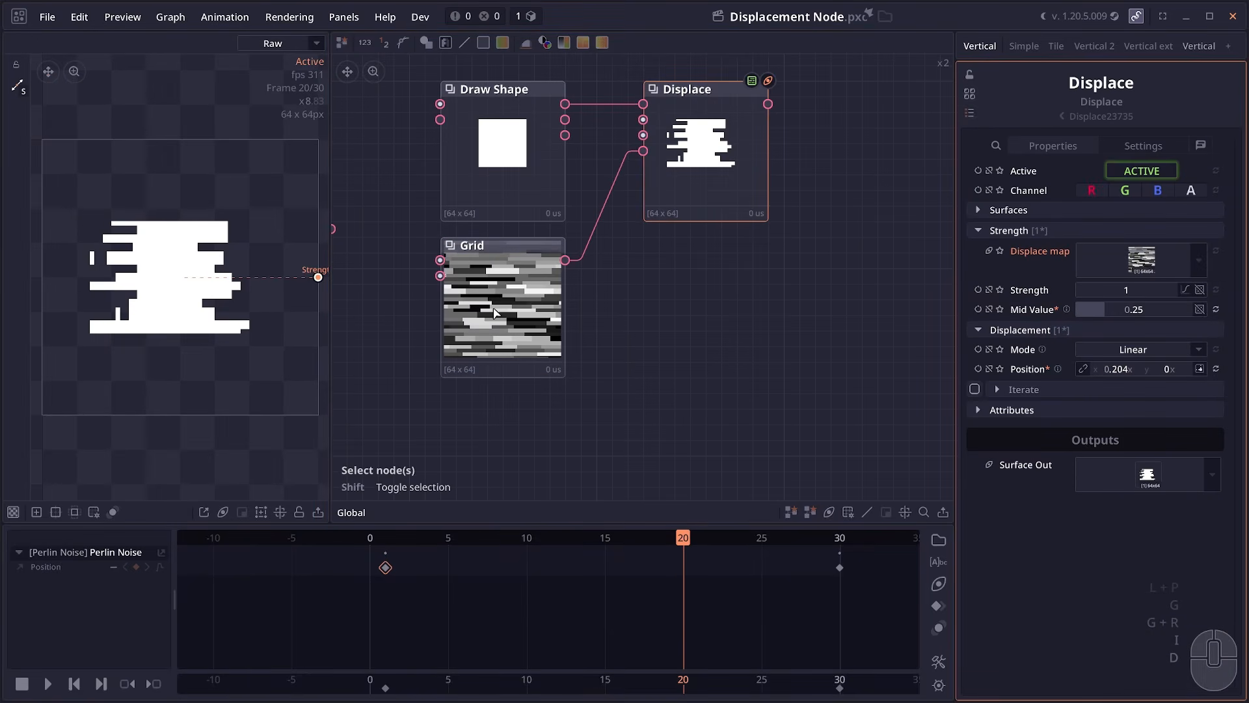
Step: Duplicate the Grid node twice and stack the copies below the original
{"action": "left_click_drag", "start_coordinate": [501, 312], "coordinate": [608, 278]}
{"action": "scroll", "coordinate": [608, 279], "scroll_direction": "down", "scroll_amount": 1}
{"action": "left_click", "coordinate": [606, 277]}
{"action": "key", "text": "ctrl+d"}
{"action": "left_click", "coordinate": [596, 382]}
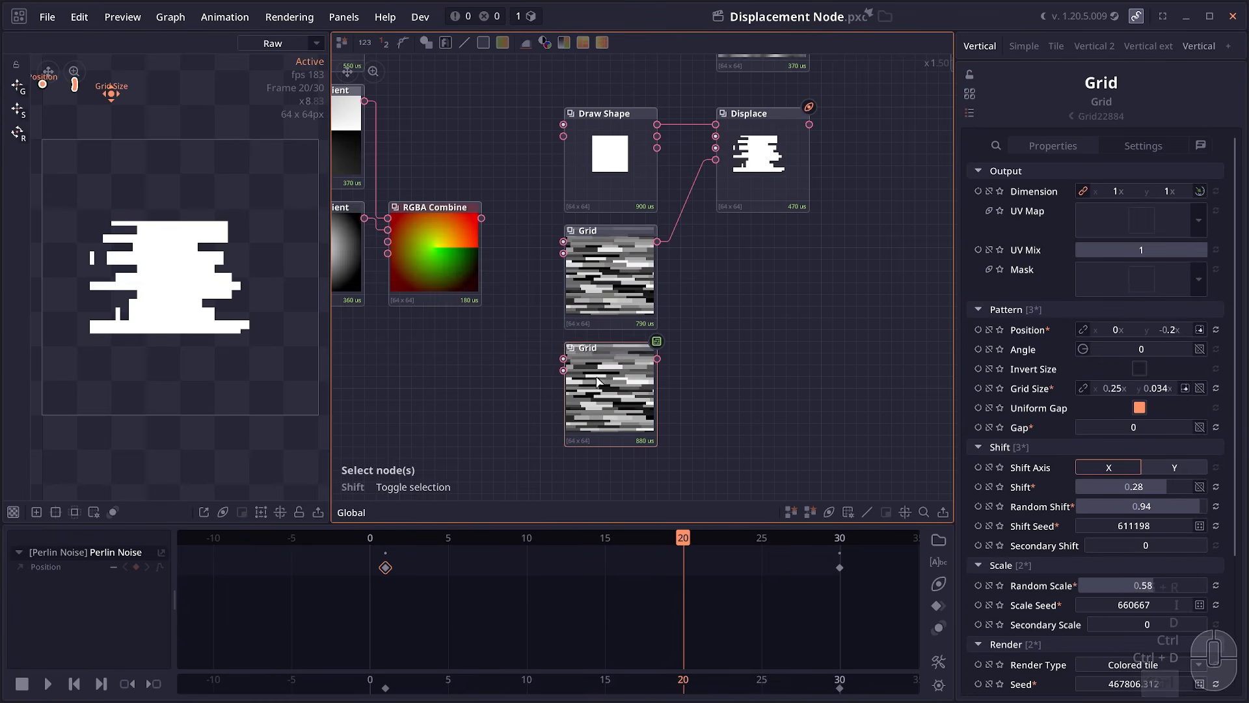
{"action": "key", "text": "ctrl+d"}
{"action": "left_click", "coordinate": [548, 424]}
{"action": "scroll", "coordinate": [1101, 398], "scroll_direction": "down", "scroll_amount": 3}
Step: Combine the three Grid nodes into one Array node and preview its individual surfaces
{"action": "left_click_drag", "start_coordinate": [754, 447], "coordinate": [561, 202]}
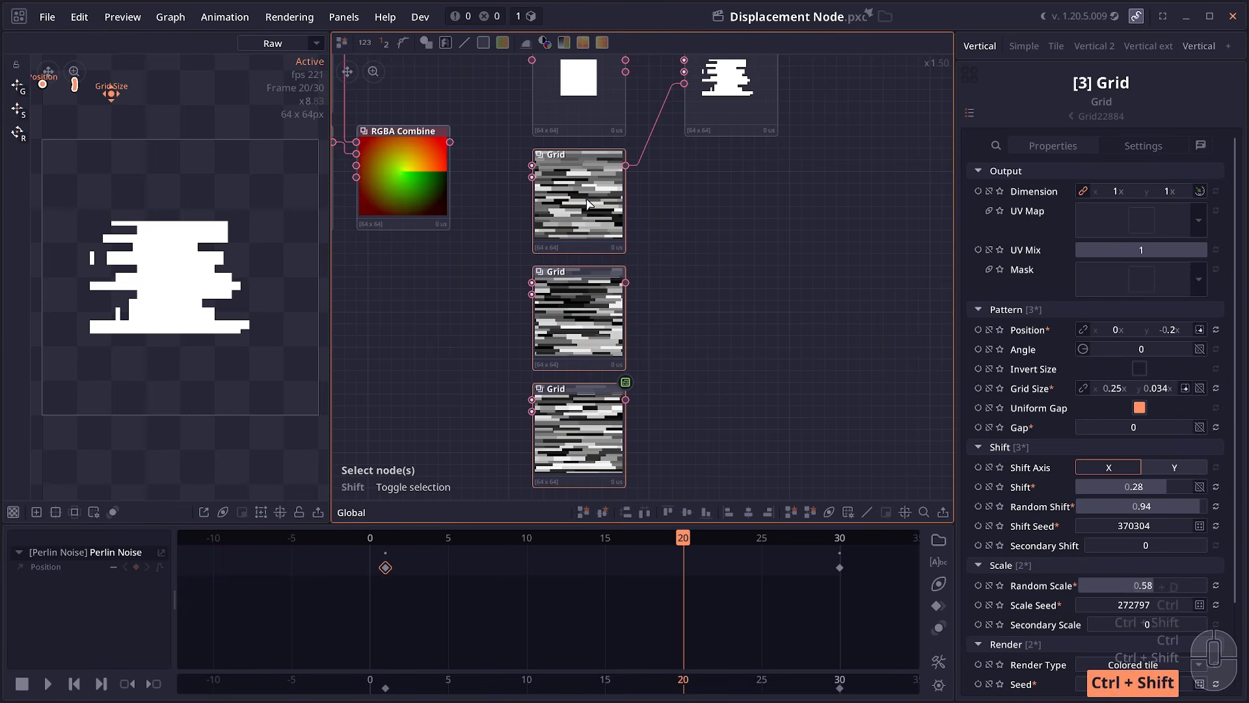
{"action": "key", "text": "ctrl+shift+a"}
{"action": "scroll", "coordinate": [557, 389], "scroll_direction": "up", "scroll_amount": 2}
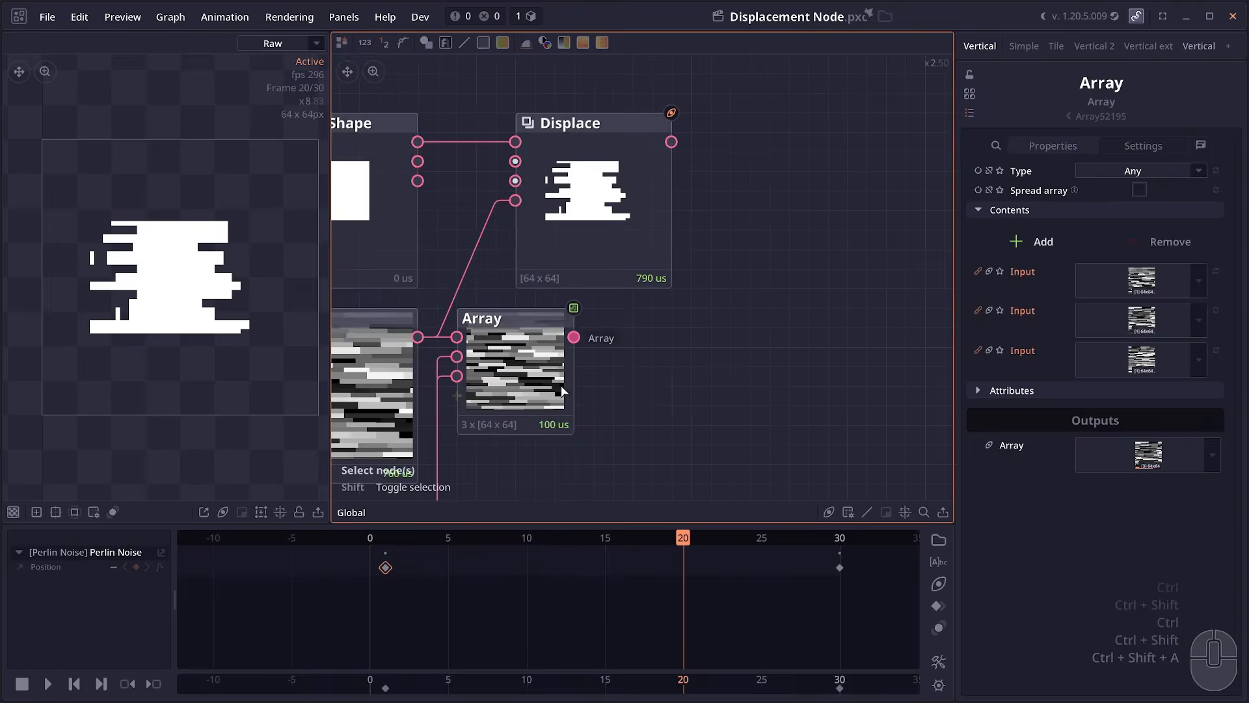
{"action": "double_click", "coordinate": [557, 389]}
{"action": "left_click", "coordinate": [66, 477]}
{"action": "left_click", "coordinate": [107, 477]}
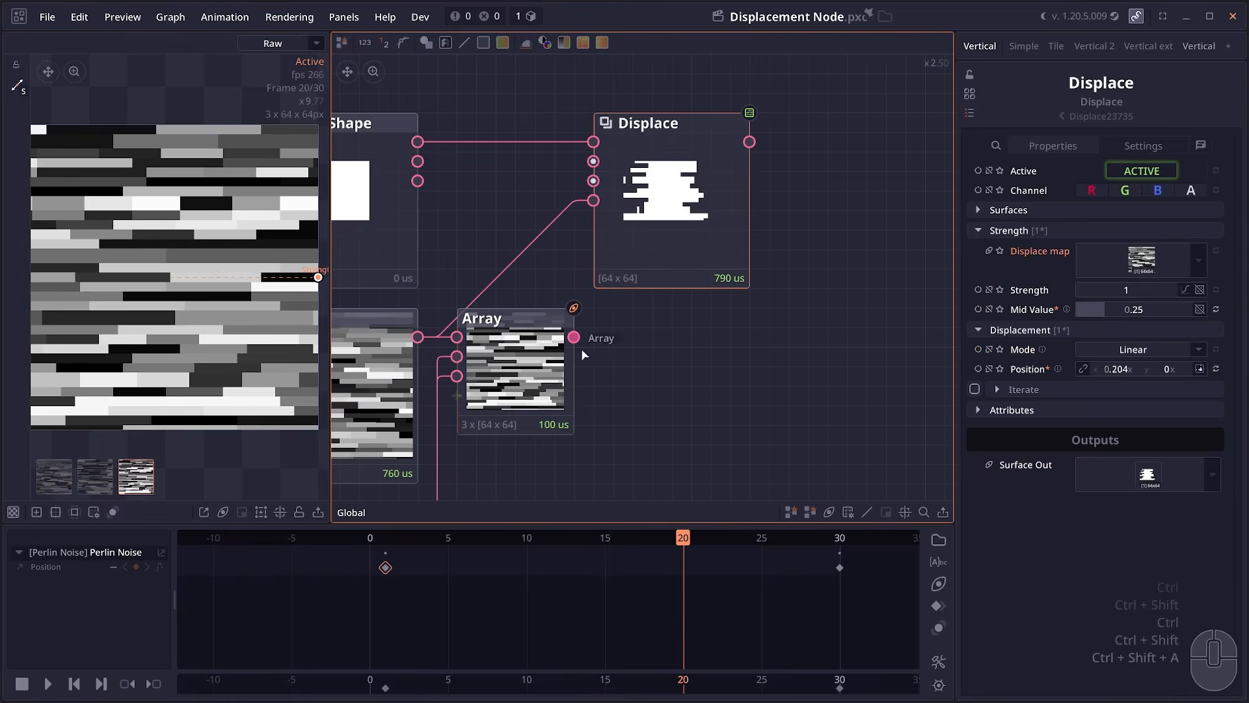
Step: Connect the Array output as the Displace map and preview each of the three displaced rectangles
{"action": "left_click_drag", "start_coordinate": [575, 339], "coordinate": [587, 205]}
{"action": "left_click", "coordinate": [88, 482]}
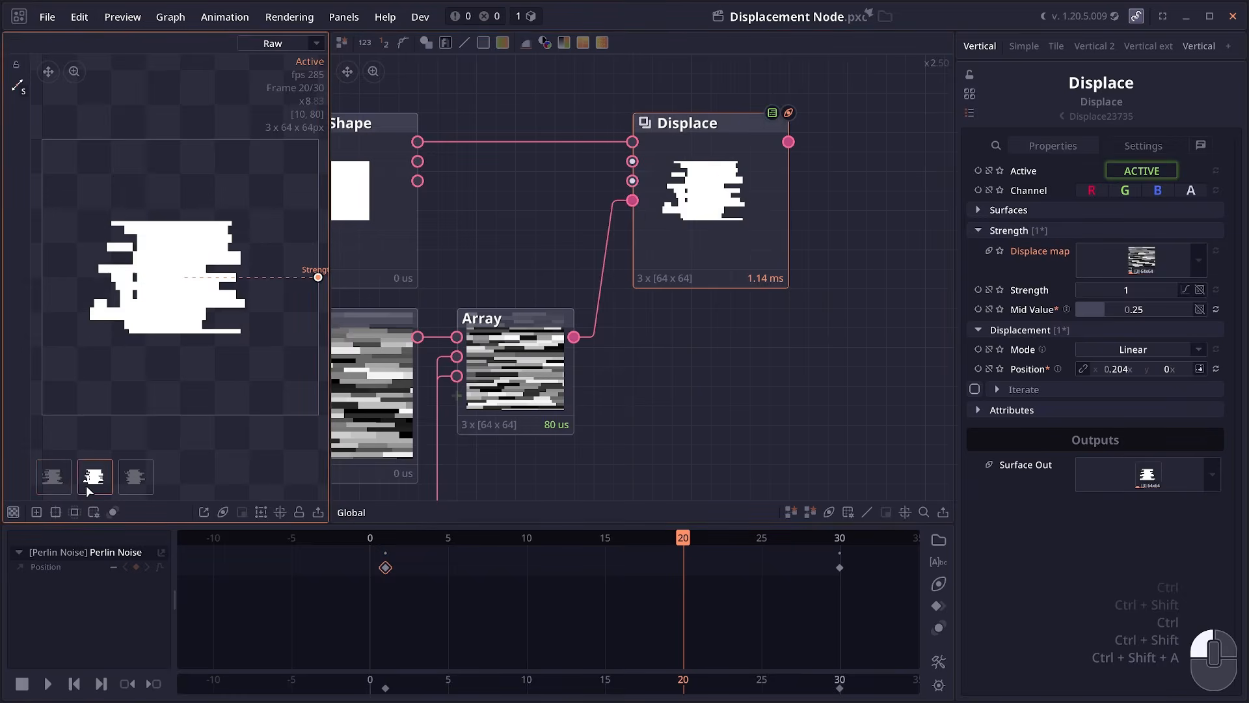
{"action": "left_click", "coordinate": [130, 479]}
{"action": "left_click", "coordinate": [98, 479]}
{"action": "left_click", "coordinate": [50, 478]}
{"action": "left_click", "coordinate": [94, 476]}
{"action": "left_click", "coordinate": [135, 476]}
{"action": "left_click", "coordinate": [94, 477]}
{"action": "left_click", "coordinate": [52, 477]}
Step: Add an RGBA Combine node beside the Displace node and look through the displaced surfaces
{"action": "right_click", "coordinate": [670, 268]}
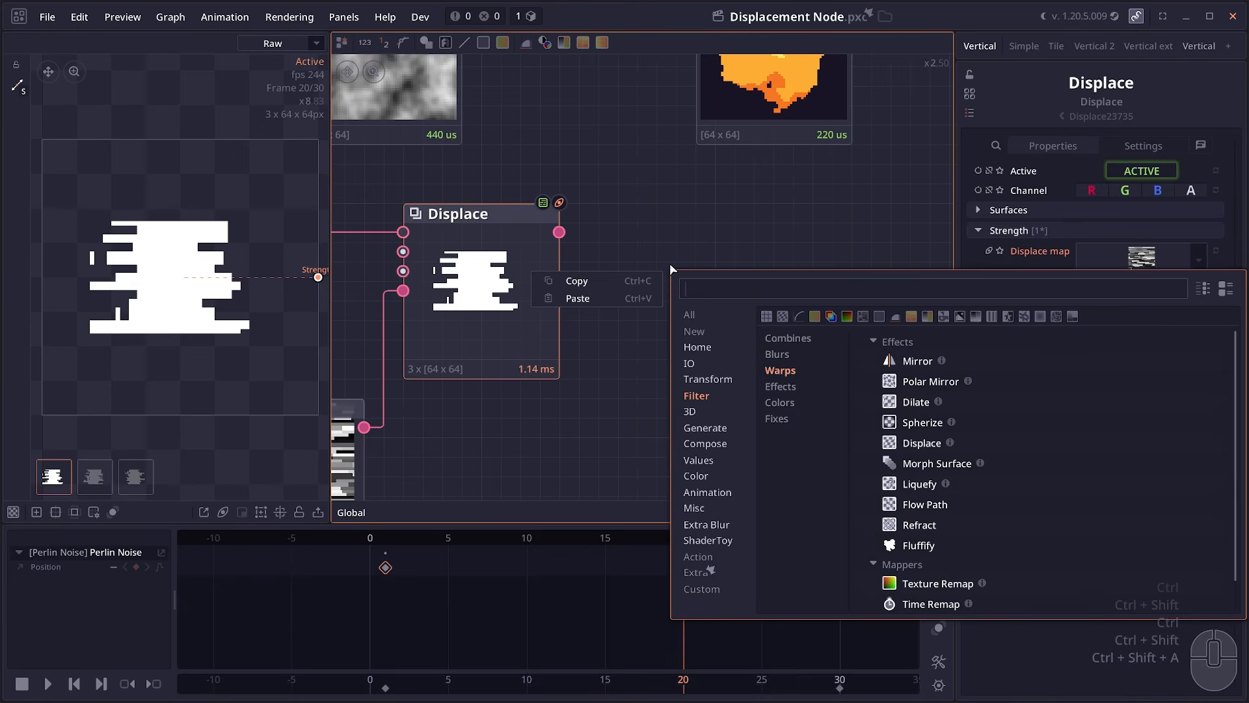
{"action": "type", "text": "rgb"}
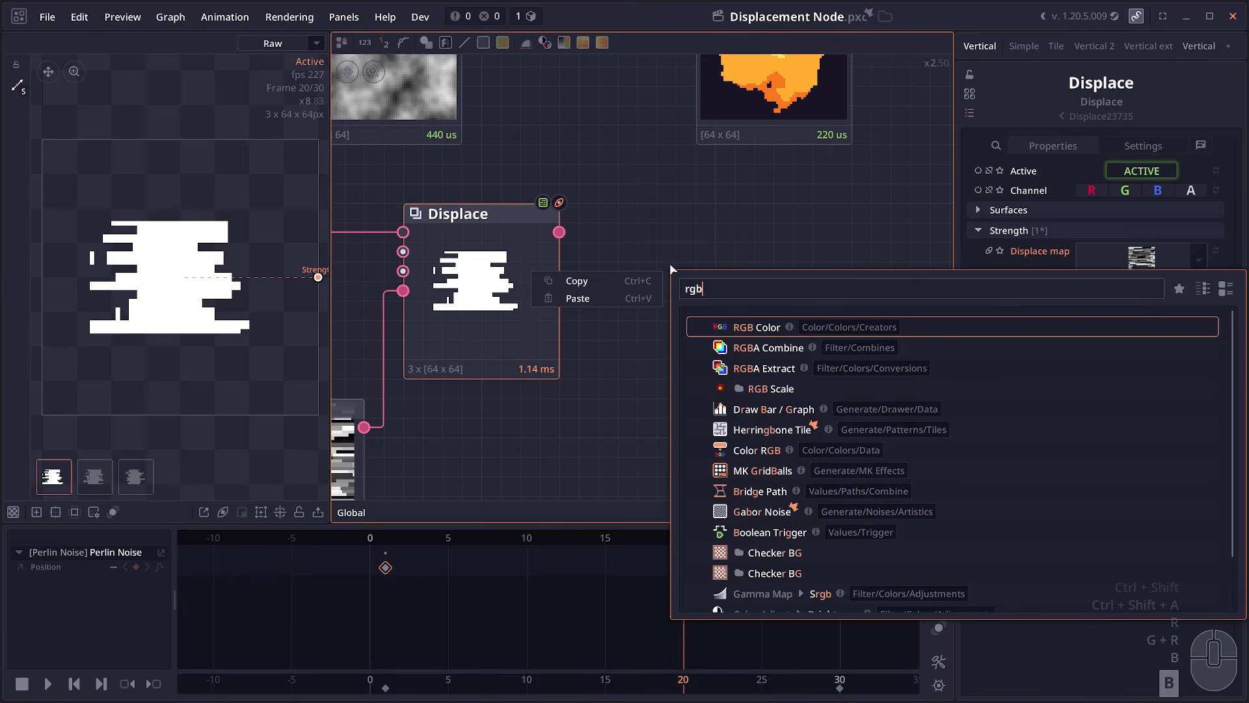
{"action": "left_click", "coordinate": [735, 345]}
{"action": "left_click", "coordinate": [65, 477]}
{"action": "left_click", "coordinate": [106, 477]}
Step: Enable Array Input on RGBA Combine, change its Sampling type, and feed it the Displace output
{"action": "left_click", "coordinate": [1014, 231]}
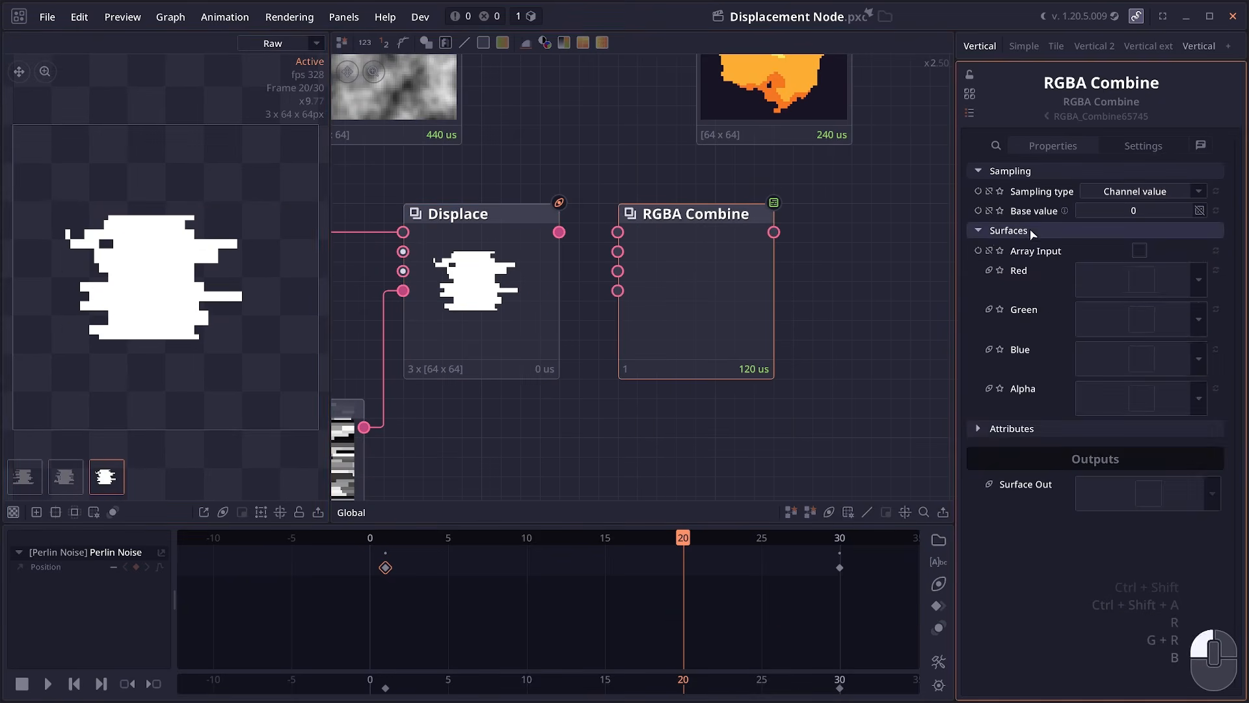
{"action": "left_click", "coordinate": [1140, 251]}
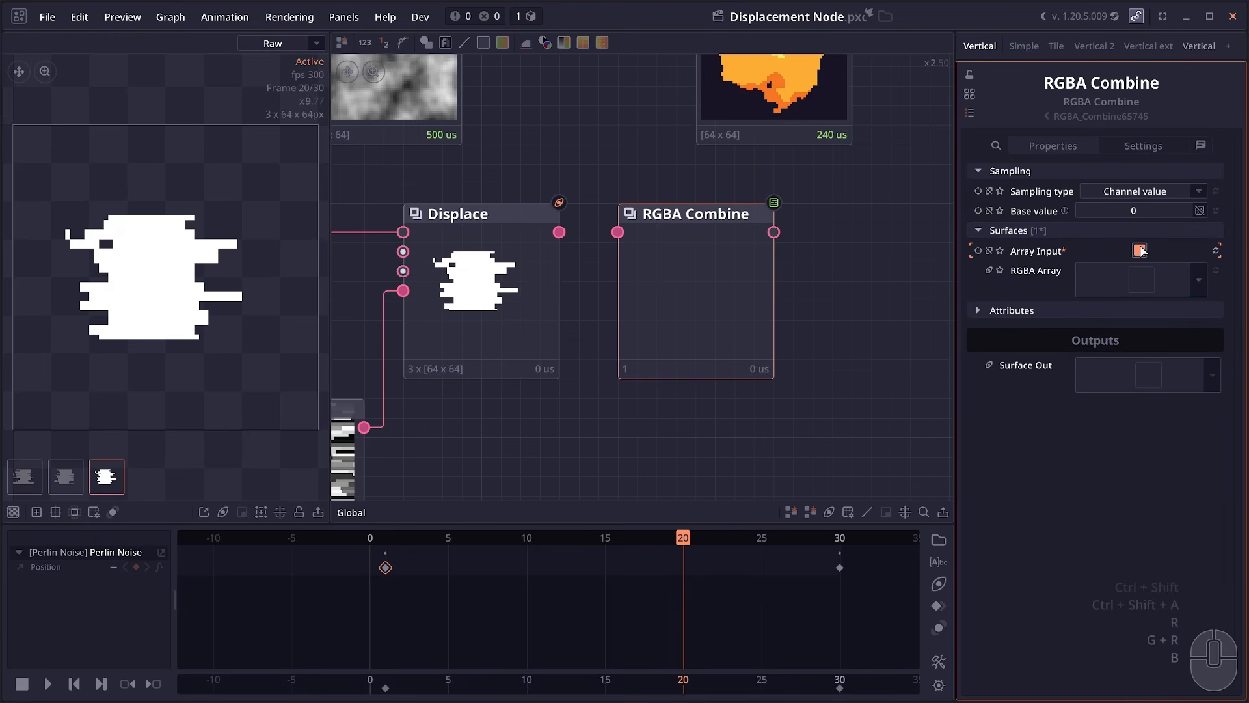
{"action": "left_click", "coordinate": [1111, 194]}
{"action": "left_click", "coordinate": [1143, 241]}
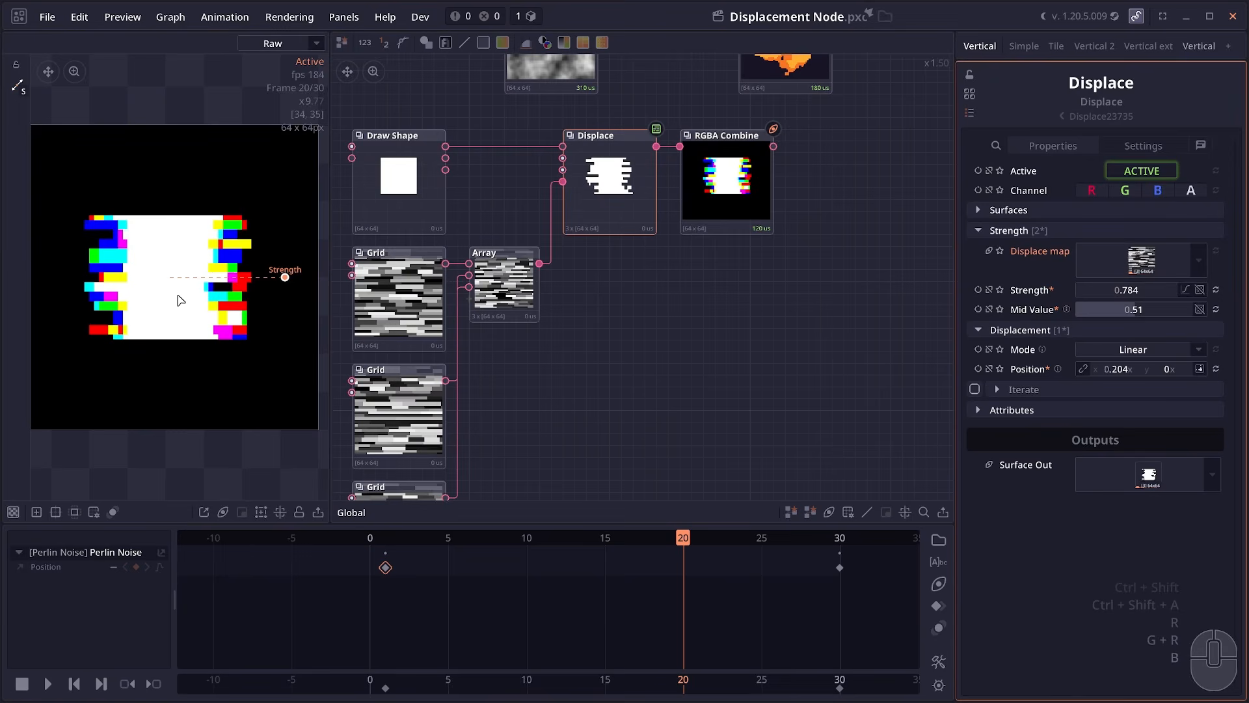
{"action": "scroll", "coordinate": [182, 305], "scroll_direction": "down", "scroll_amount": 1}
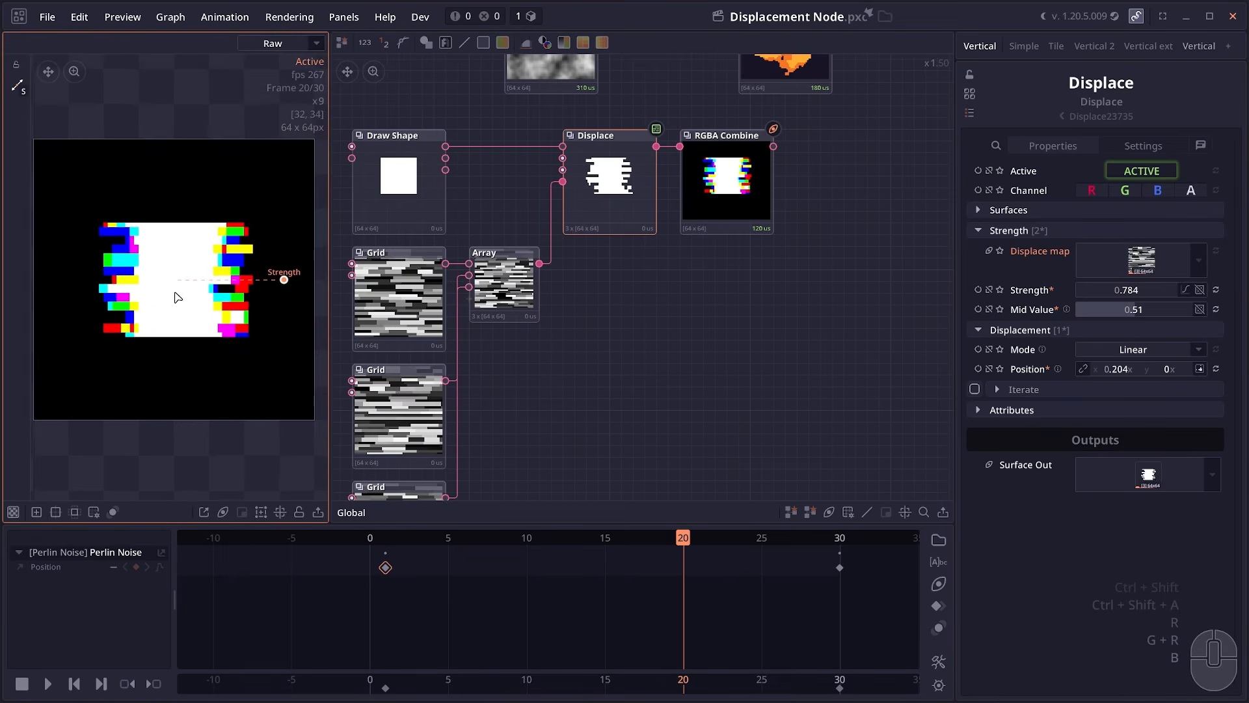
{"action": "scroll", "coordinate": [182, 311], "scroll_direction": "up", "scroll_amount": 1}
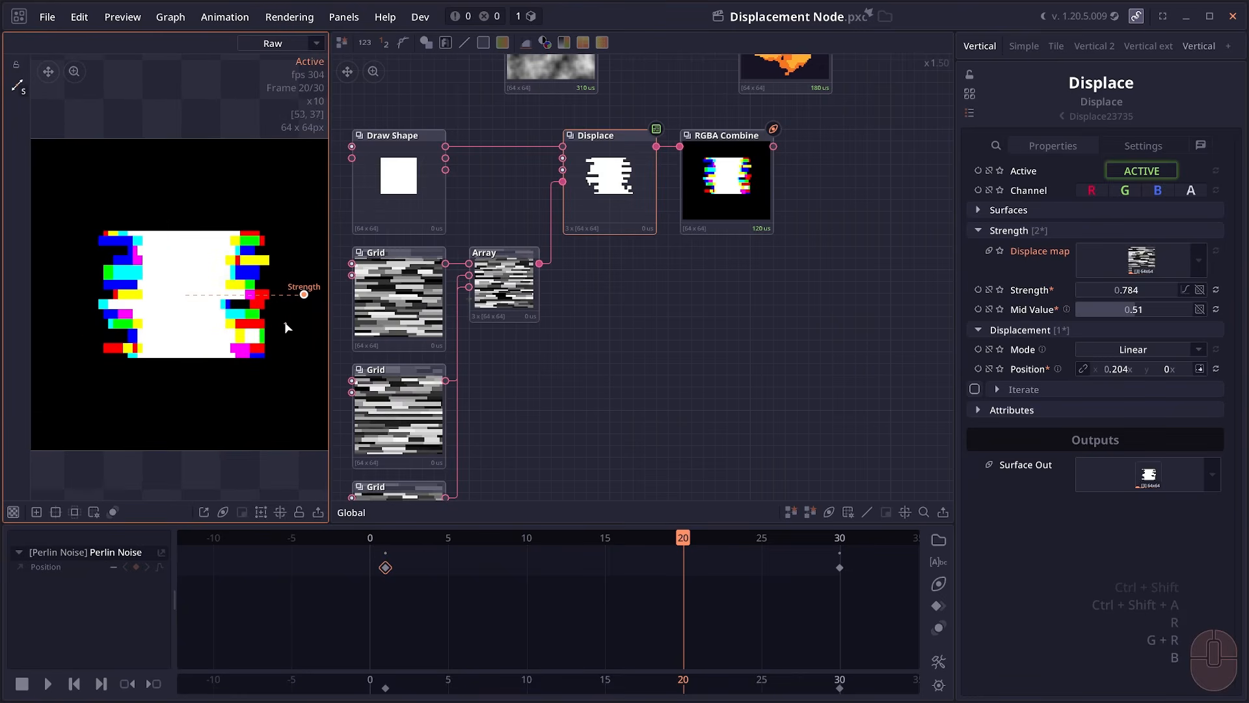
{"action": "left_click_drag", "start_coordinate": [102, 280], "coordinate": [181, 280]}
{"action": "mouse_move", "coordinate": [225, 213]}
{"action": "left_mouse_down"}
{"action": "mouse_move", "coordinate": [301, 269]}
{"action": "mouse_move", "coordinate": [226, 214]}
{"action": "left_mouse_up"}
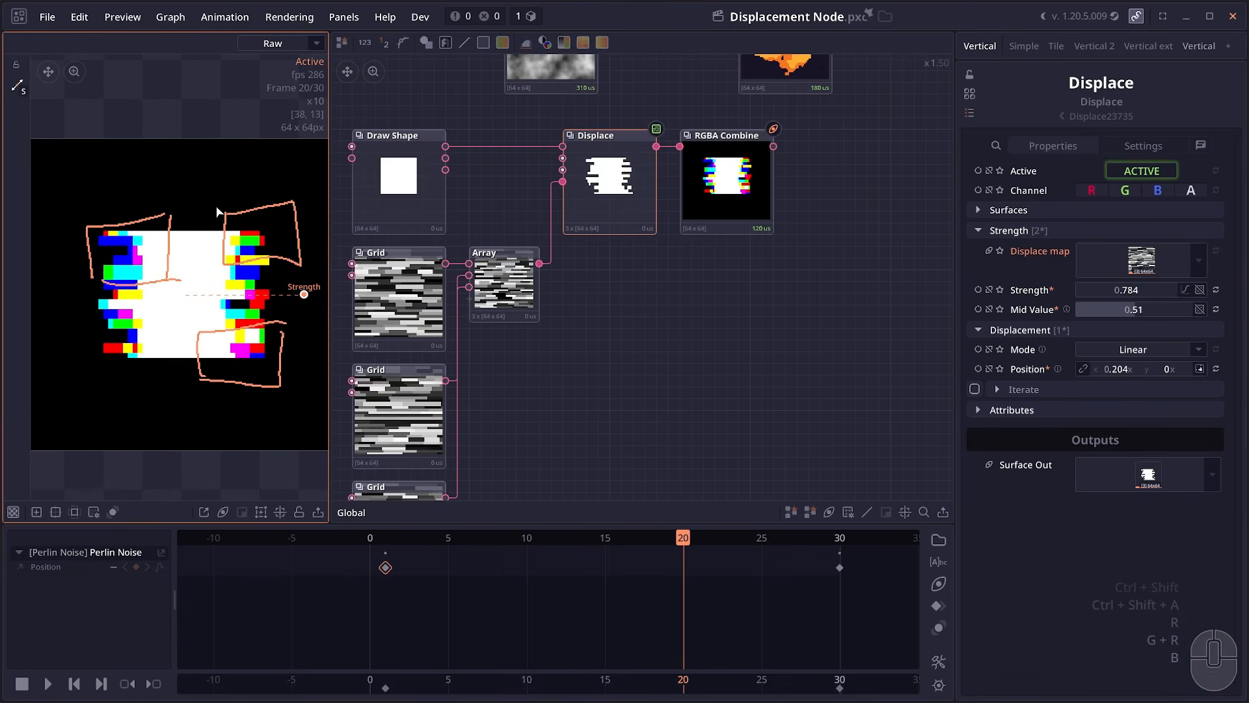
Step: Add a separate Grid node below the Array and apply the bw gradient preset to its Tile Color
{"action": "scroll", "coordinate": [610, 353], "scroll_direction": "down", "scroll_amount": 1}
{"action": "type", "text": "gr"}
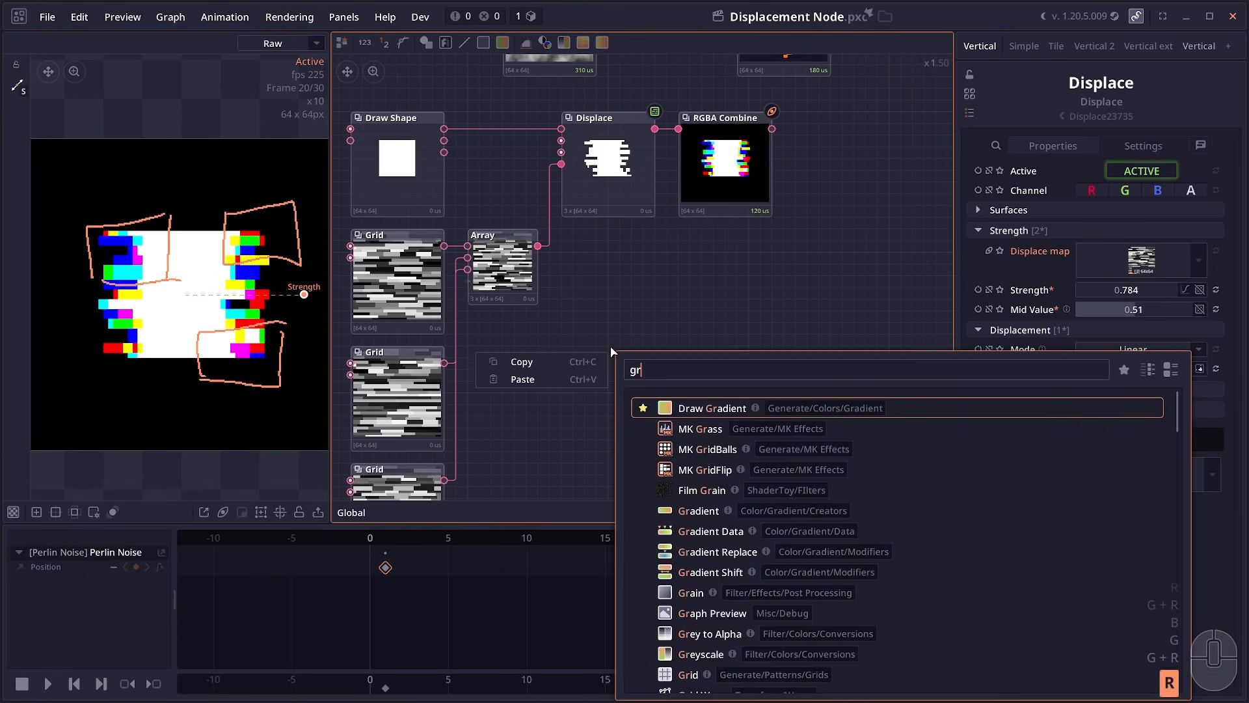
{"action": "type", "text": "id"}
{"action": "key", "text": "Return"}
{"action": "left_click_drag", "start_coordinate": [617, 306], "coordinate": [547, 341]}
{"action": "left_click", "coordinate": [1141, 527]}
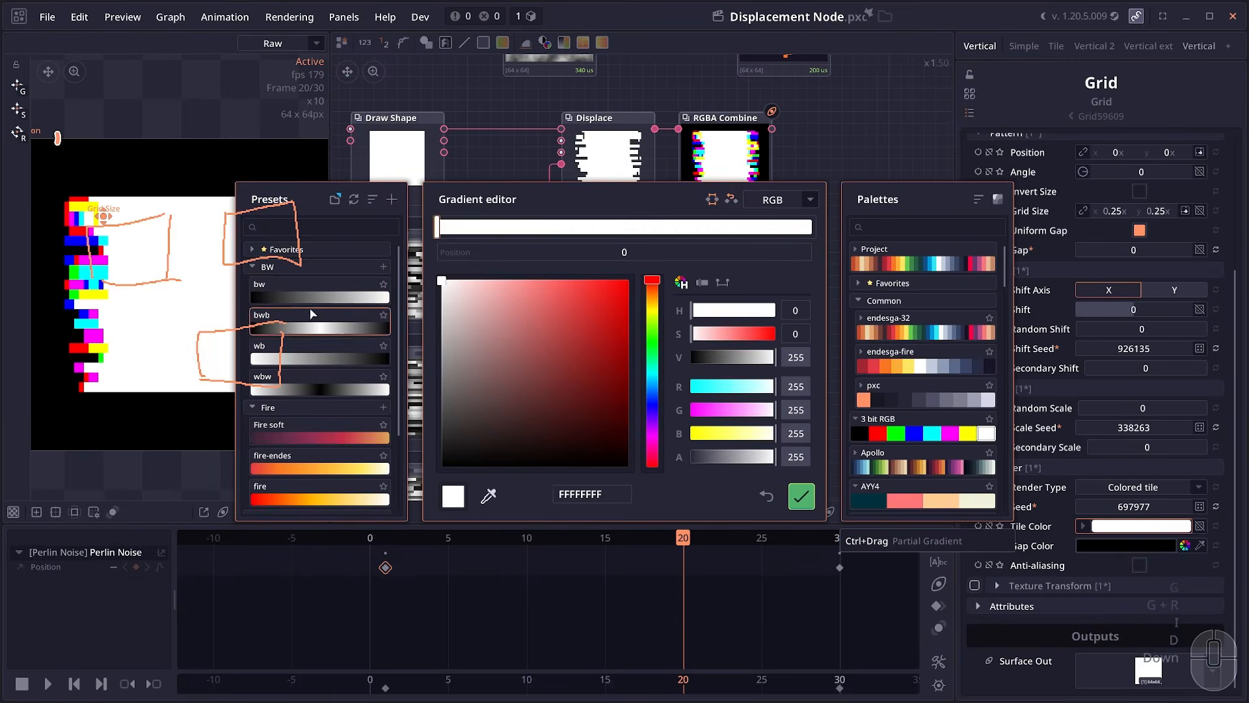
{"action": "left_click", "coordinate": [312, 295]}
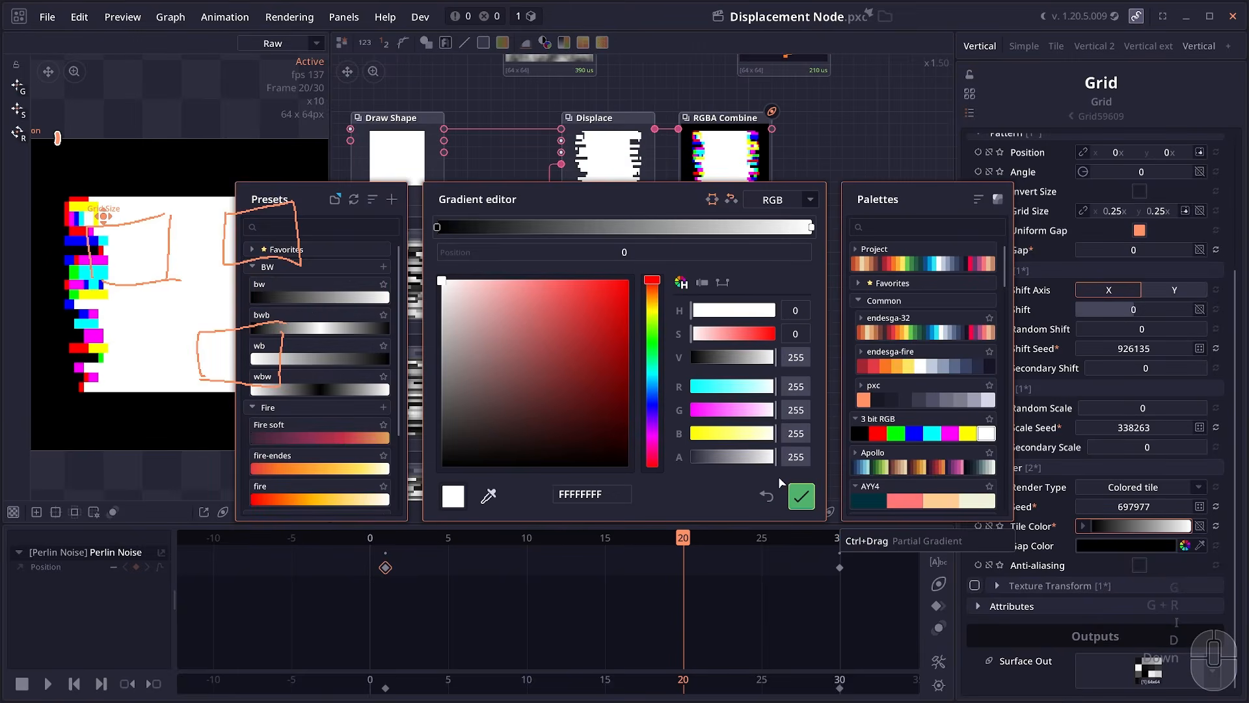
{"action": "left_click", "coordinate": [801, 494]}
Step: Make Displace's Strength mapped, connect the new Grid as its strength map, and set the minimum strength to 0
{"action": "left_click", "coordinate": [617, 190]}
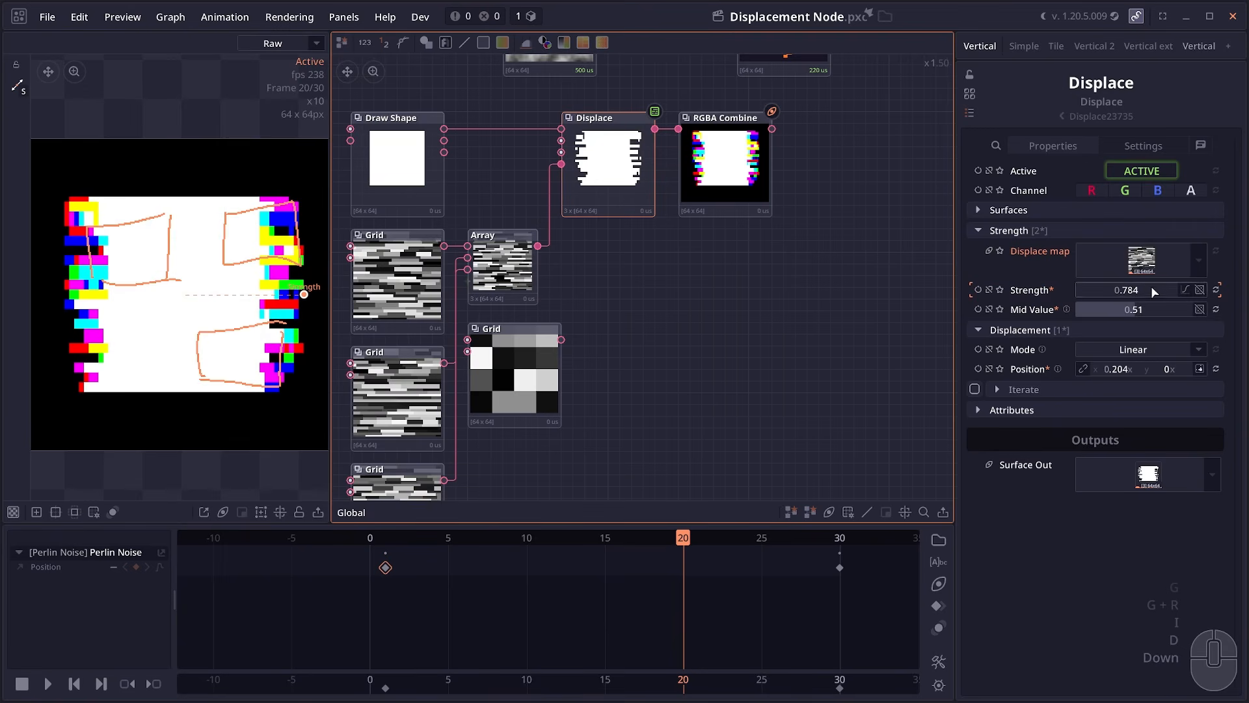
{"action": "left_click", "coordinate": [1201, 290]}
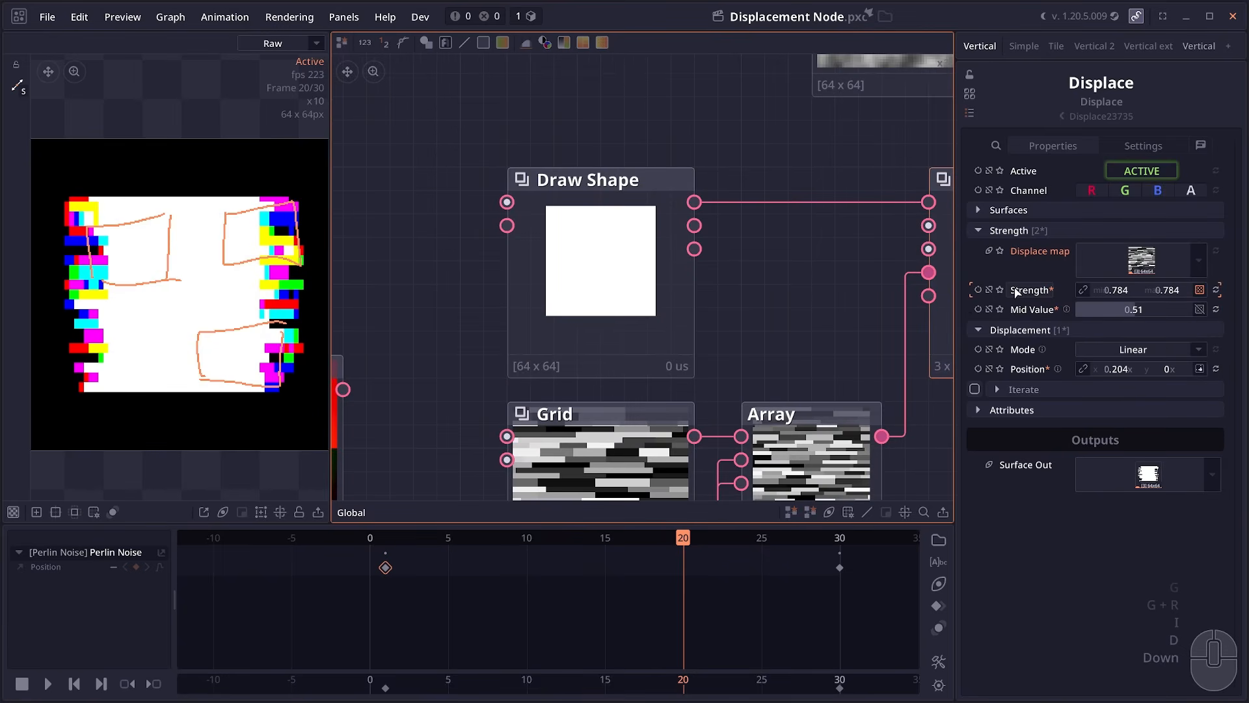
{"action": "scroll", "coordinate": [654, 119], "scroll_direction": "down", "scroll_amount": 1}
{"action": "left_click_drag", "start_coordinate": [924, 297], "coordinate": [656, 390]}
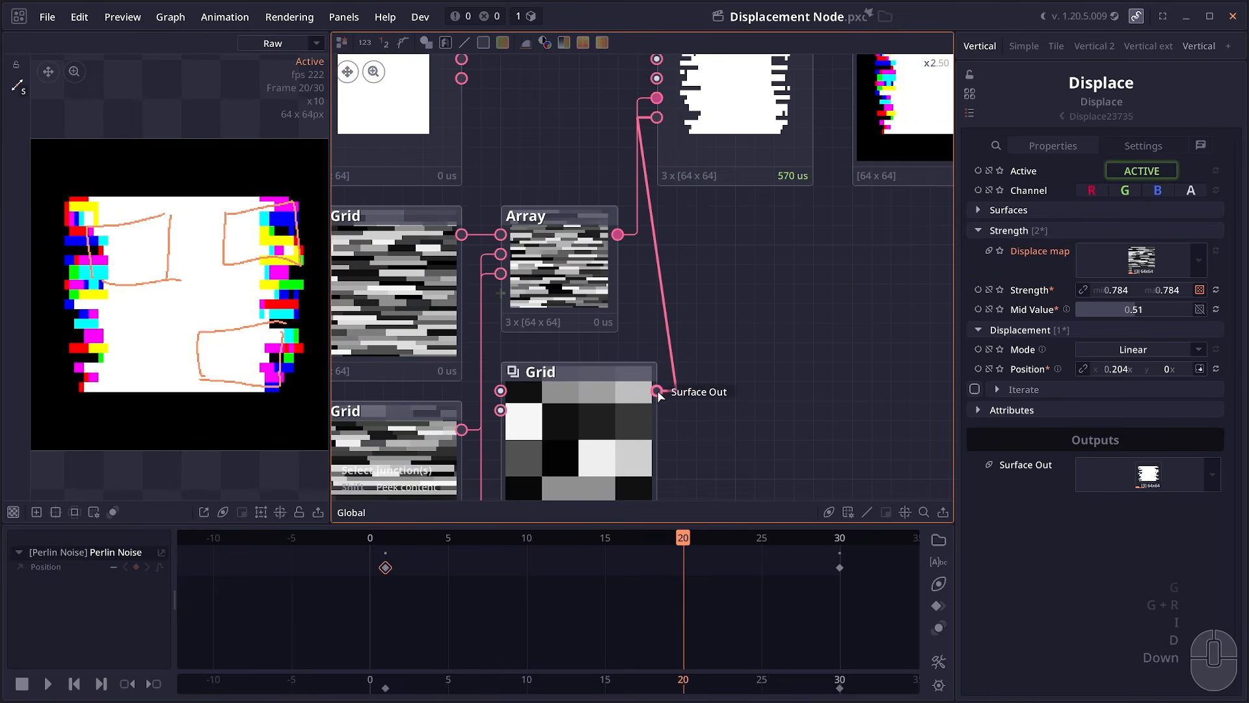
{"action": "left_click", "coordinate": [1124, 290]}
{"action": "type", "text": "00"}
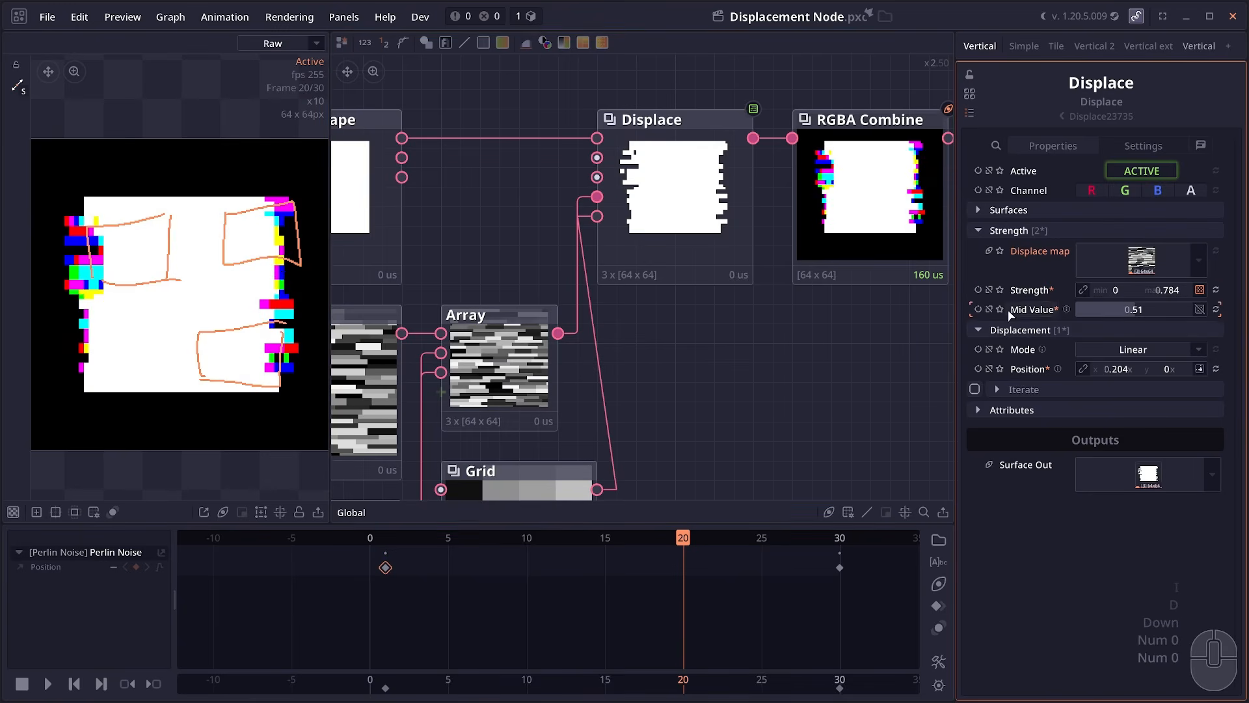
{"action": "left_click_drag", "start_coordinate": [752, 286], "coordinate": [747, 301]}
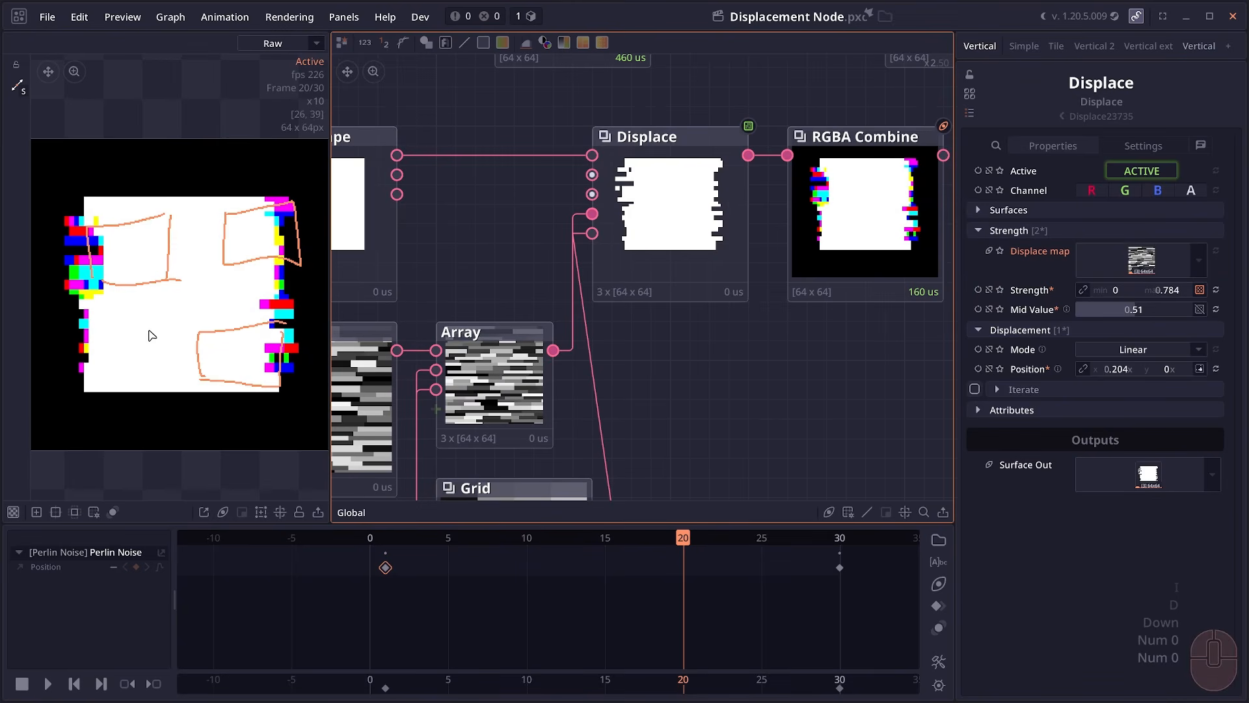
{"action": "left_click_drag", "start_coordinate": [765, 495], "coordinate": [825, 248]}
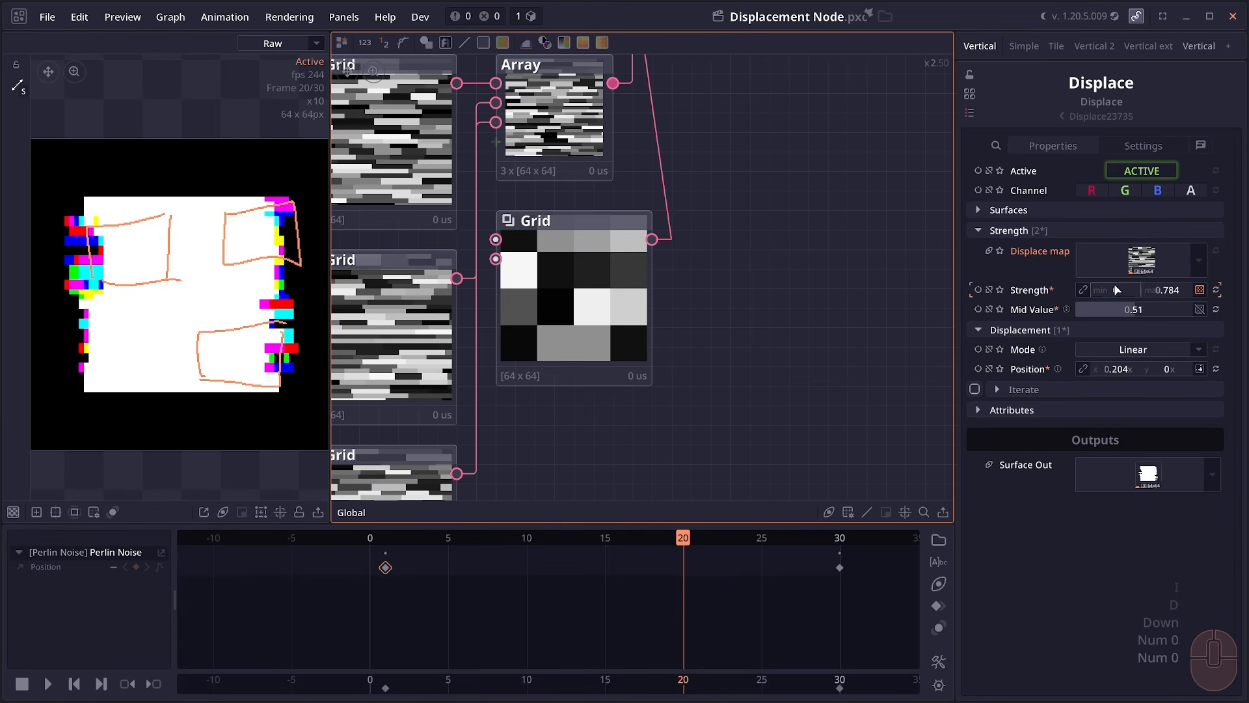
{"action": "left_click_drag", "start_coordinate": [1116, 298], "coordinate": [1113, 279]}
{"action": "left_click_drag", "start_coordinate": [590, 300], "coordinate": [591, 300]}
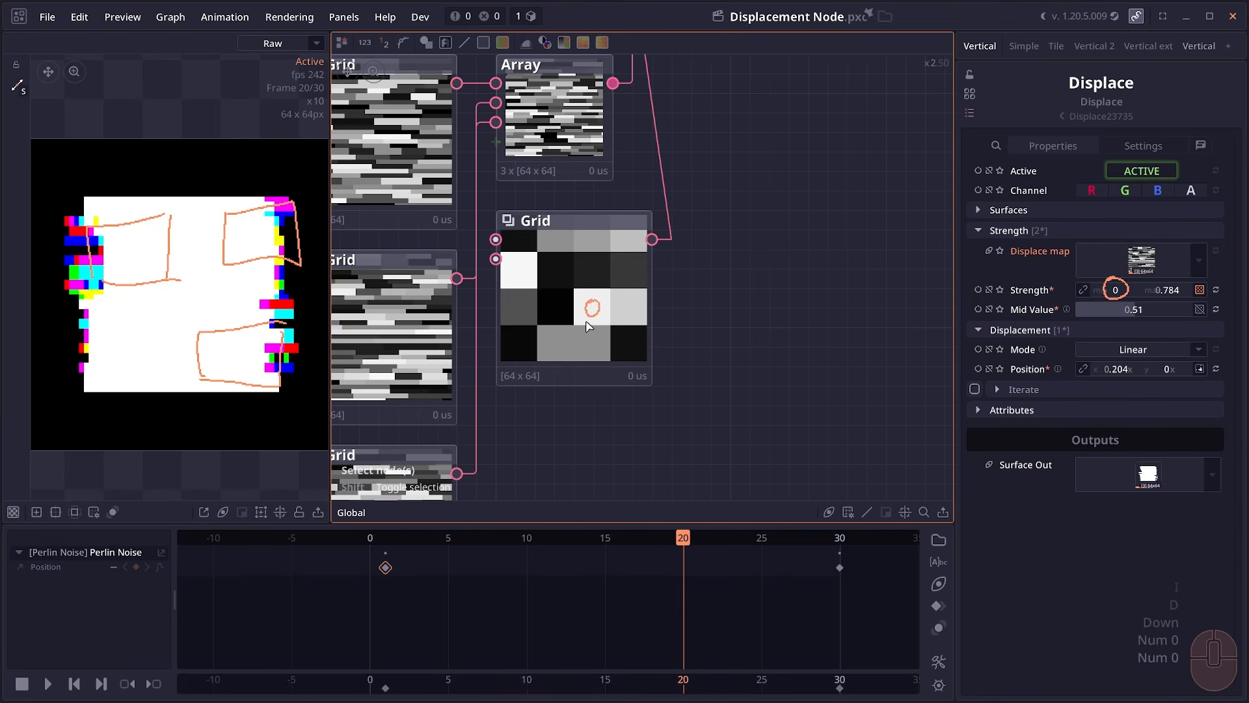
{"action": "left_click_drag", "start_coordinate": [1175, 273], "coordinate": [1171, 274]}
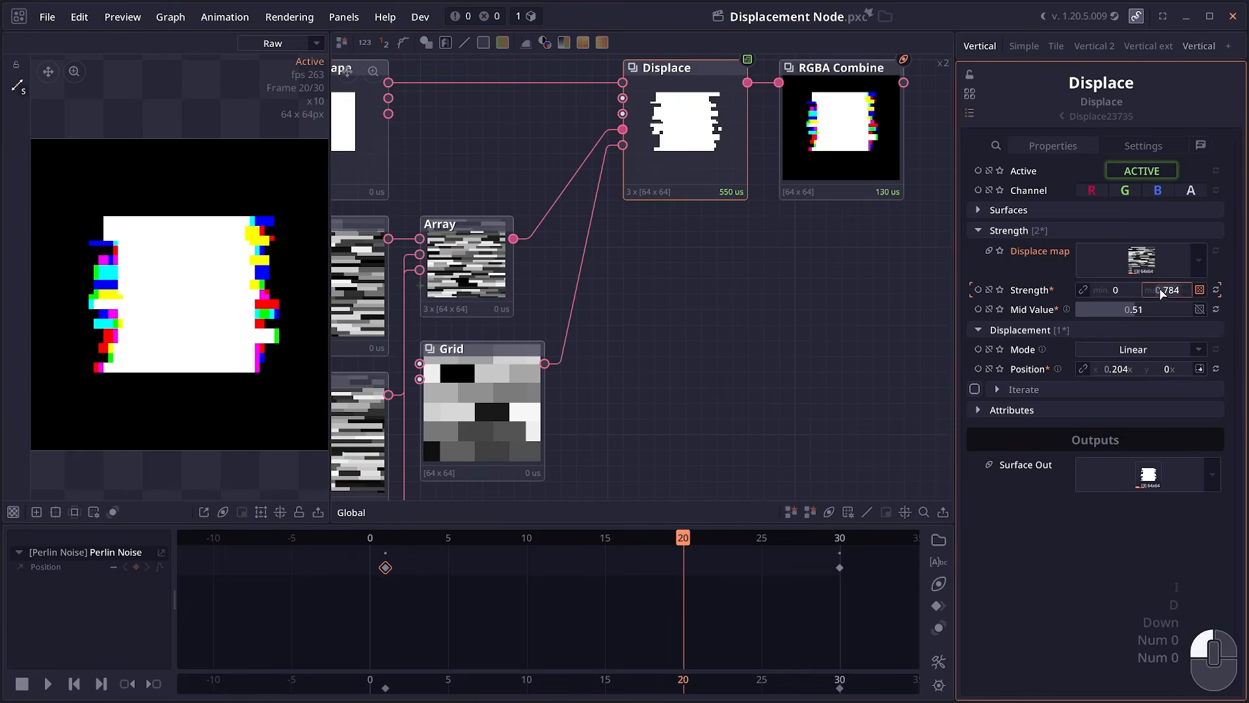
Step: Insert a Threshold node into the connection between the new Grid and Displace's strength map
{"action": "right_click", "coordinate": [568, 334]}
{"action": "type", "text": "th"}
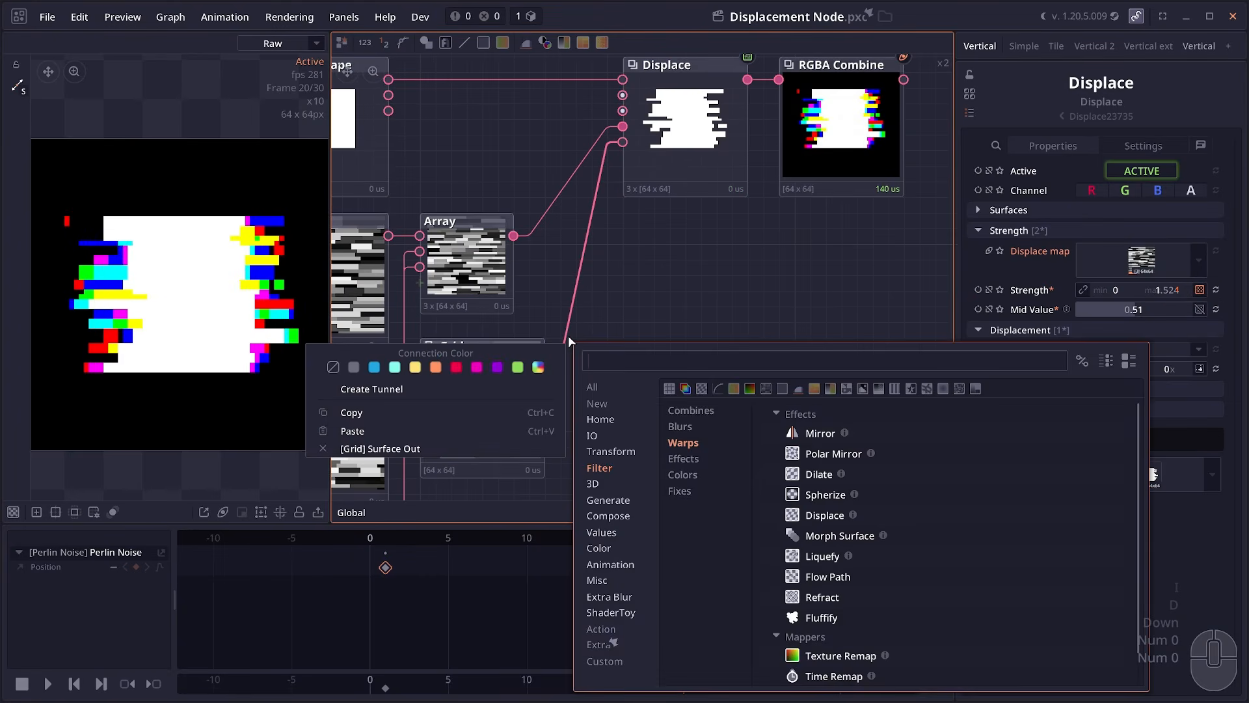
{"action": "type", "text": "res"}
{"action": "key", "text": "Return"}
{"action": "left_click_drag", "start_coordinate": [550, 424], "coordinate": [568, 399]}
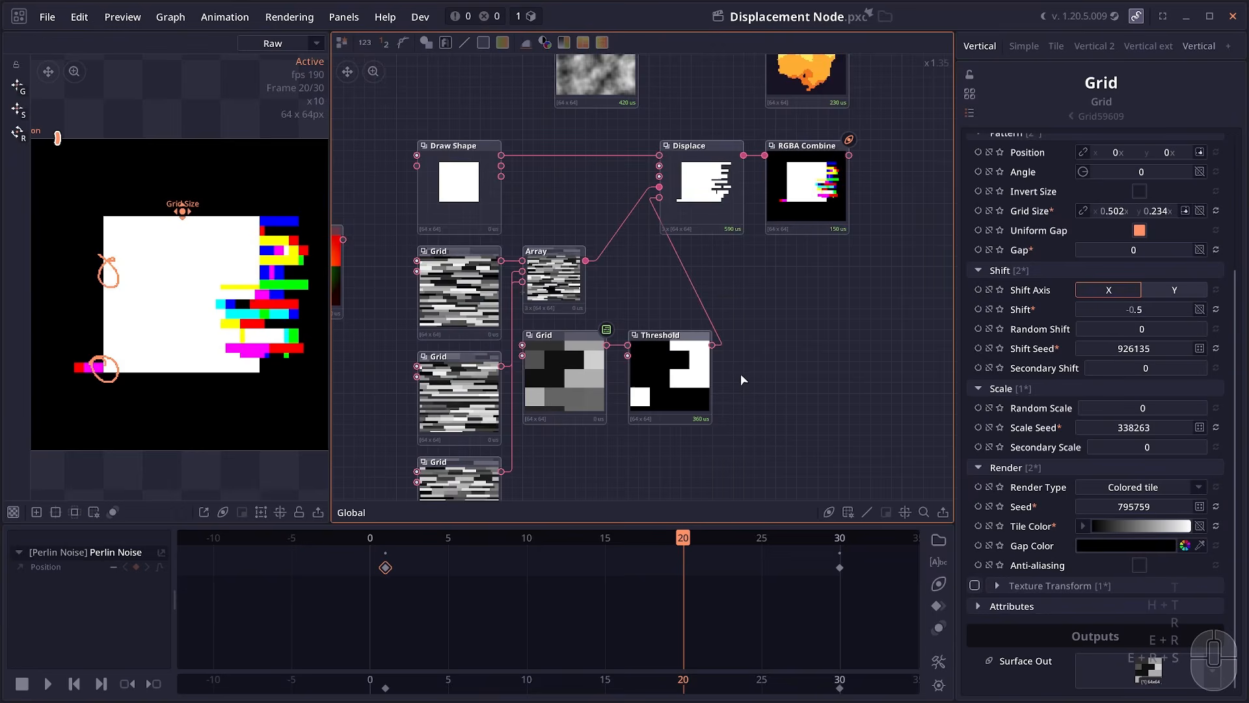
Step: Add a Draw Gradient node below the new Grid and use it as Displace's strength map
{"action": "scroll", "coordinate": [581, 405], "scroll_direction": "up", "scroll_amount": 1}
{"action": "right_click", "coordinate": [575, 417]}
{"action": "type", "text": "gra"}
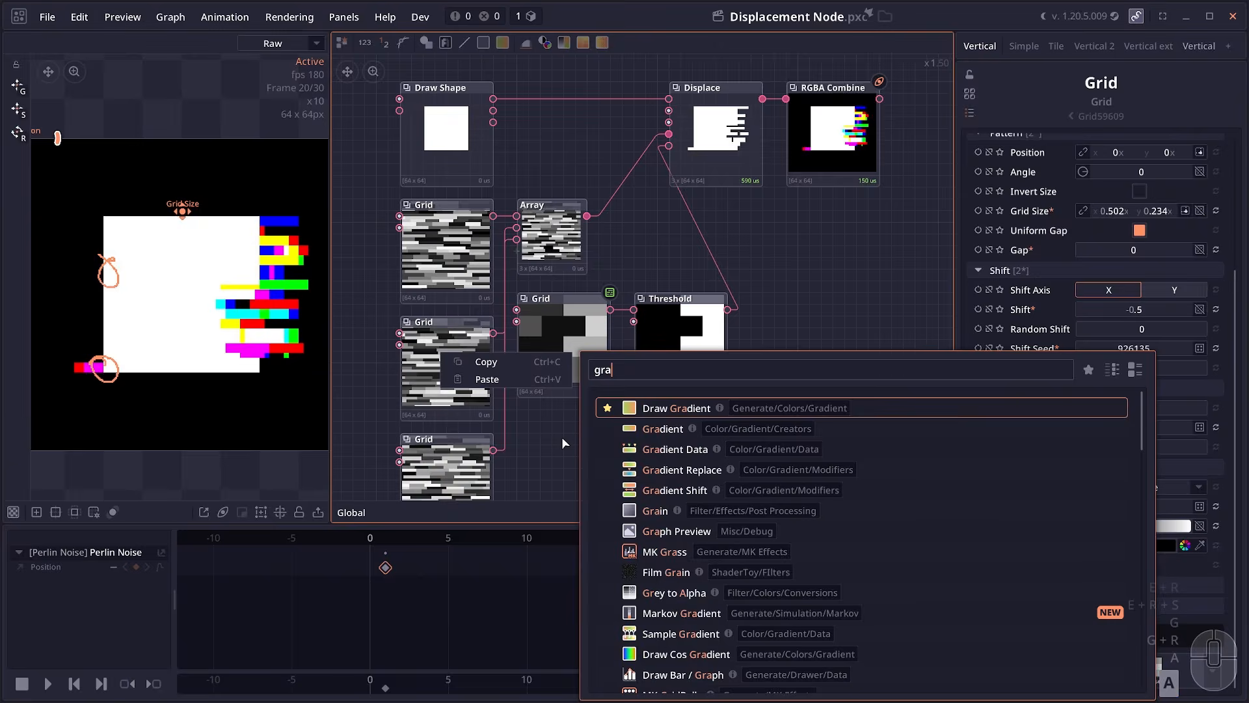
{"action": "key", "text": "Return"}
Step: Move the Draw Gradient's Center to about 0.465, 0.496 in the preview and save the project
{"action": "mouse_move", "coordinate": [174, 241]}
{"action": "left_mouse_down"}
{"action": "mouse_move", "coordinate": [173, 434]}
{"action": "mouse_move", "coordinate": [167, 355]}
{"action": "left_mouse_up"}
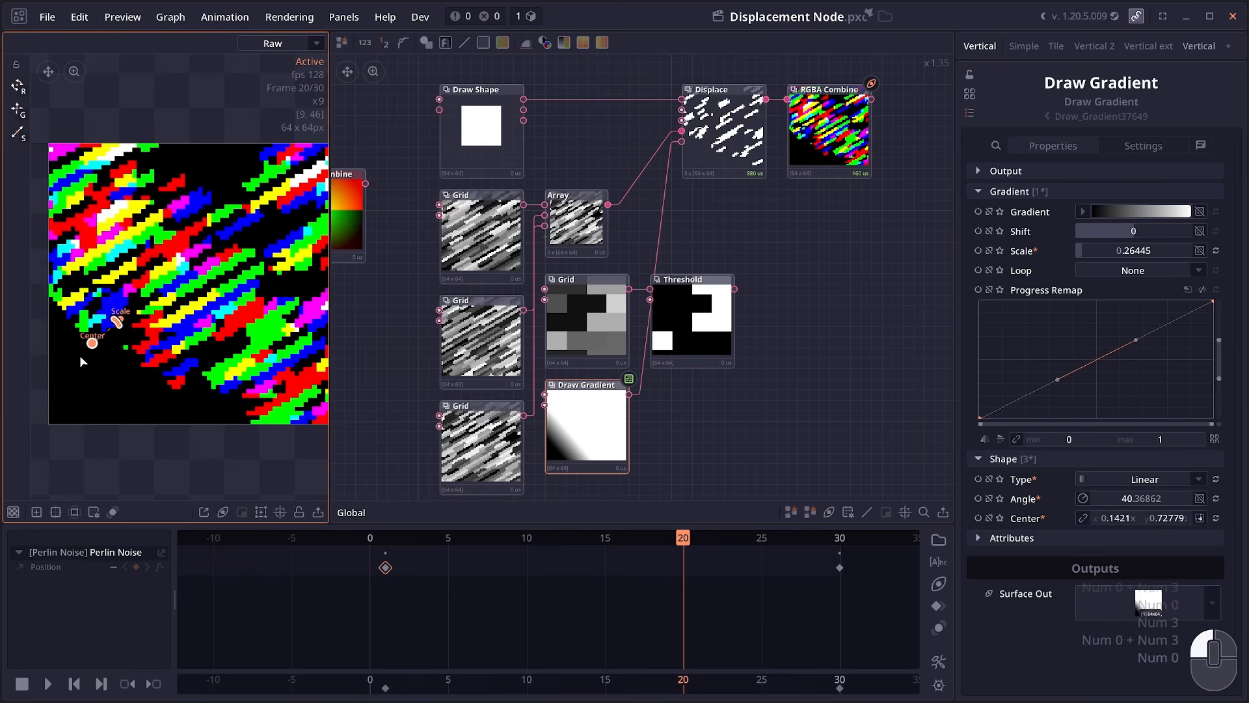
{"action": "mouse_move", "coordinate": [79, 355]}
{"action": "left_mouse_down"}
{"action": "mouse_move", "coordinate": [185, 305]}
{"action": "mouse_move", "coordinate": [171, 292]}
{"action": "left_mouse_up"}
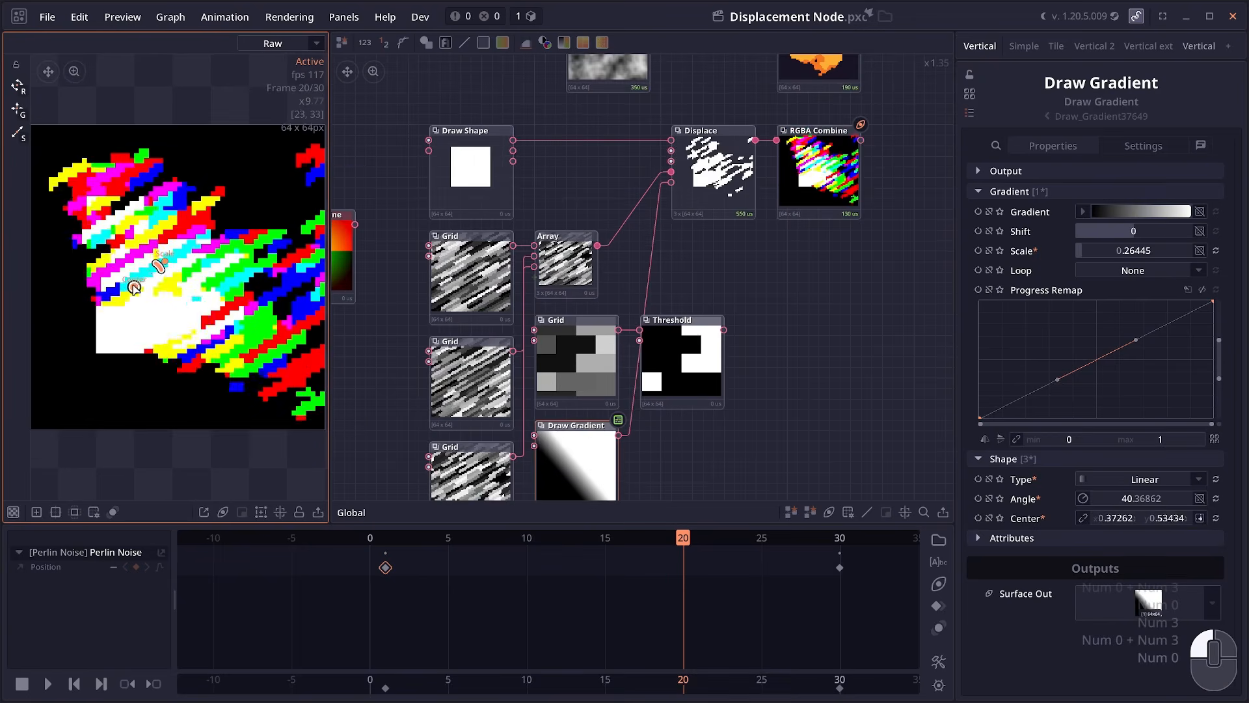
{"action": "left_click_drag", "start_coordinate": [166, 286], "coordinate": [160, 278]}
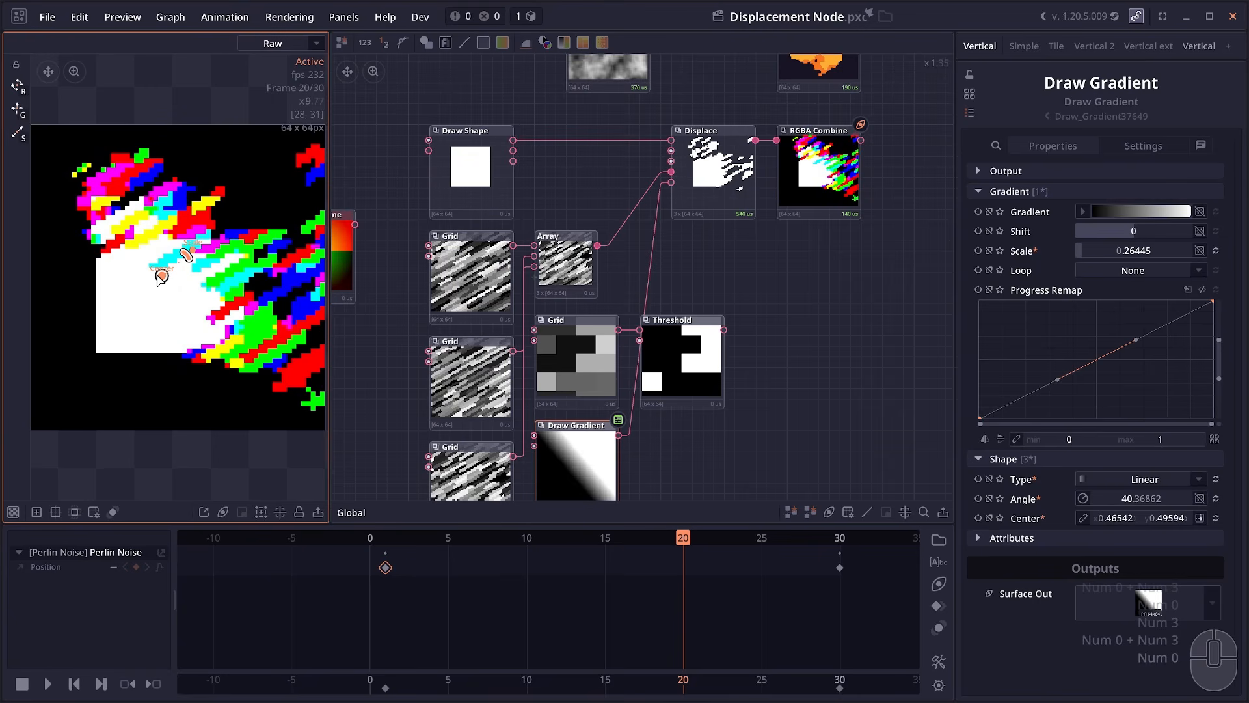
{"action": "scroll", "coordinate": [155, 296], "scroll_direction": "down", "scroll_amount": 1}
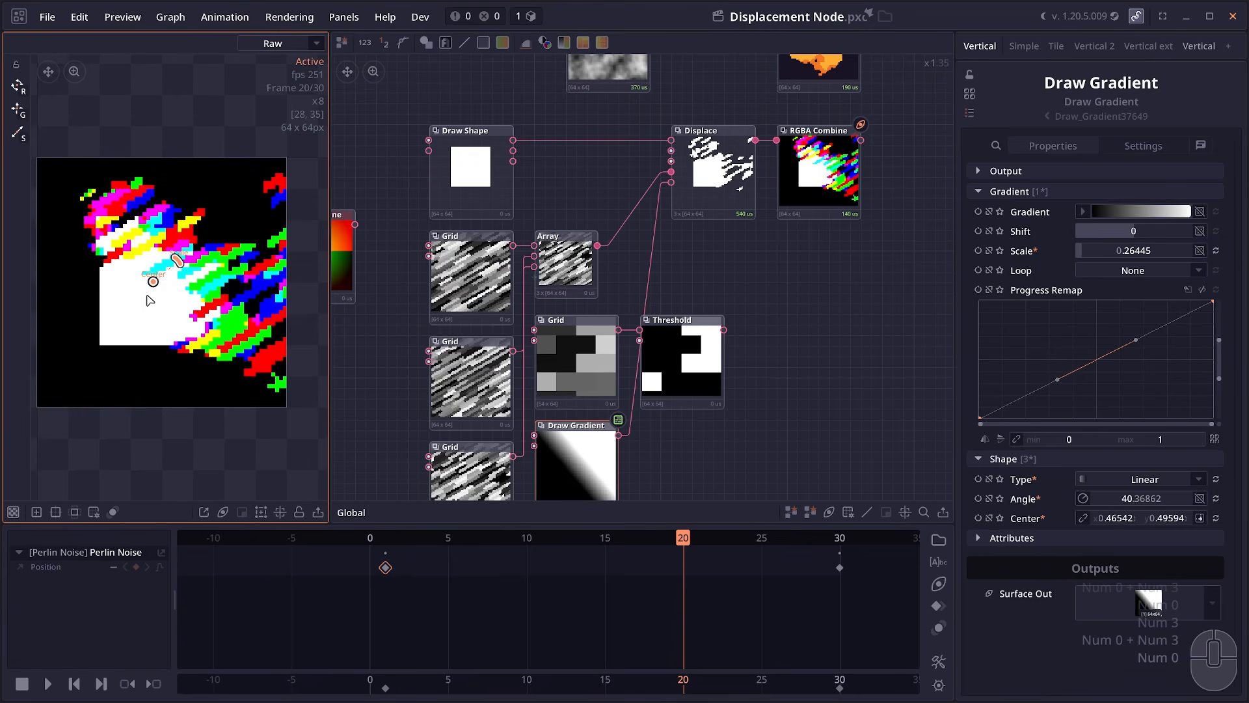
{"action": "key", "text": "ctrl+s"}
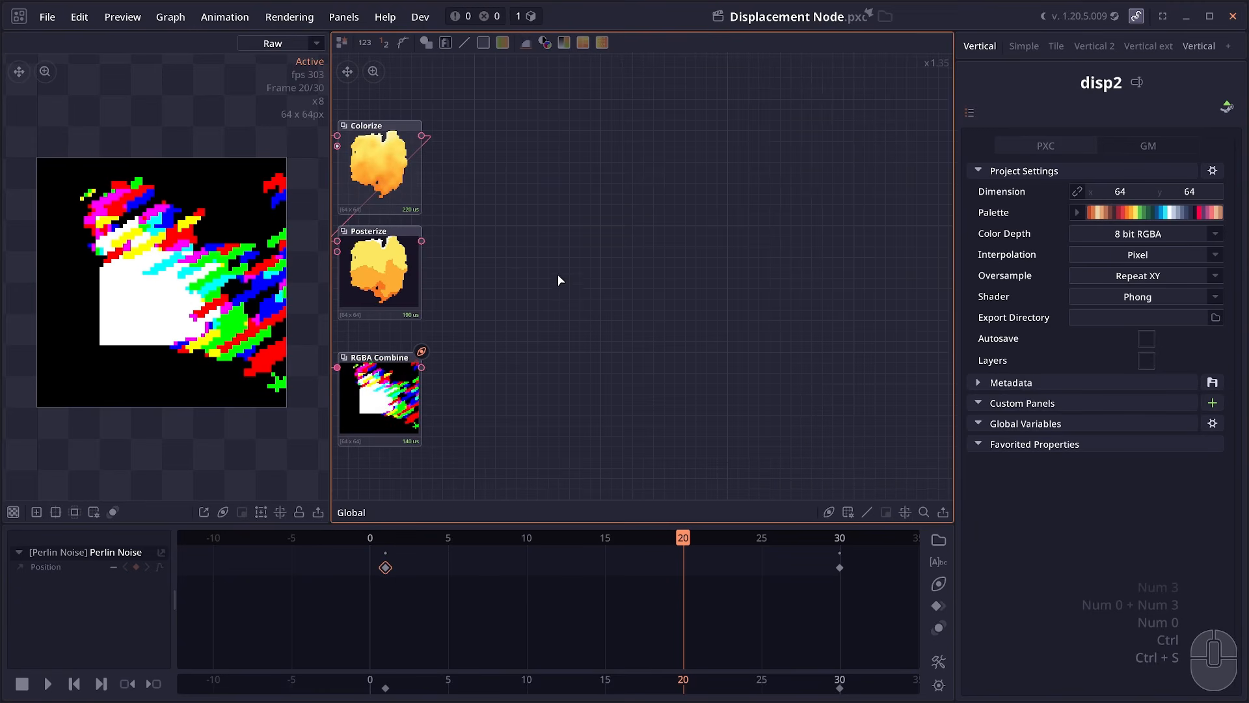
Step: Add a Perlin Noise node with Iteration 1 in the empty graph area beside Colorize, and a Displace node next to it
{"action": "right_click", "coordinate": [566, 228]}
{"action": "type", "text": "par"}
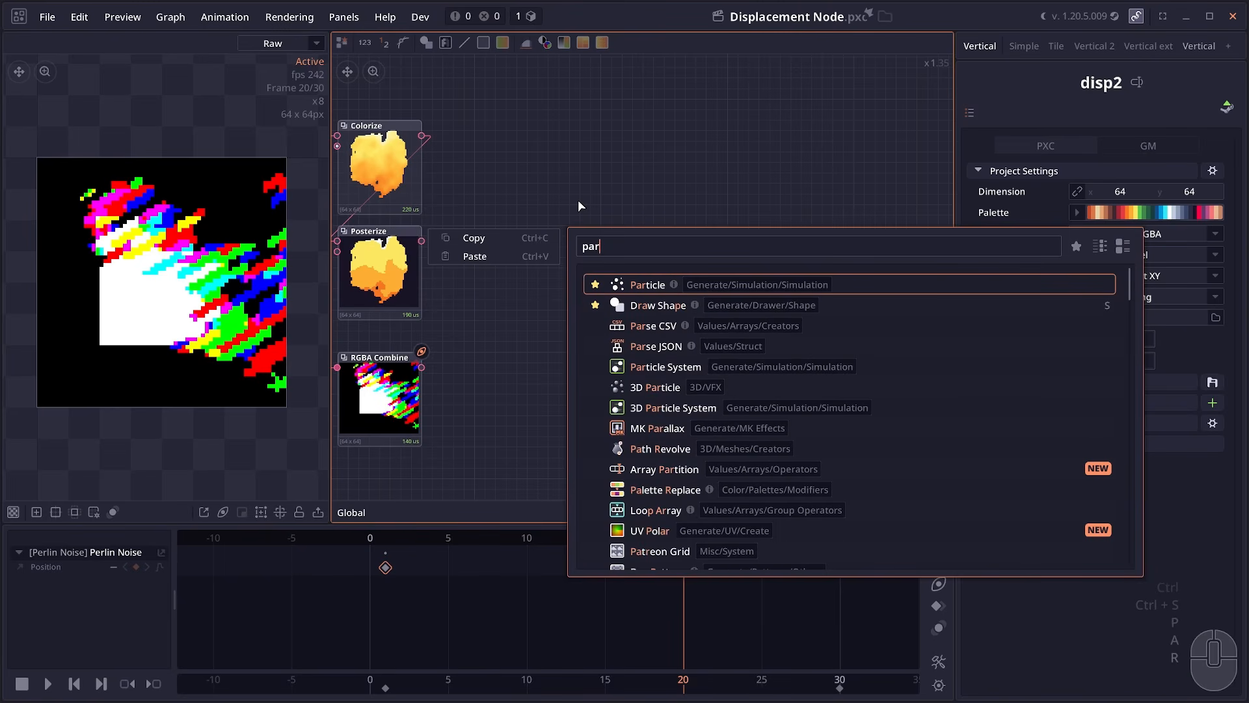
{"action": "key", "text": "BackSpace"}
{"action": "key", "text": "BackSpace"}
{"action": "type", "text": "erlin"}
{"action": "left_click", "coordinate": [656, 306]}
{"action": "scroll", "coordinate": [603, 259], "scroll_direction": "up", "scroll_amount": 1}
{"action": "key", "text": "1"}
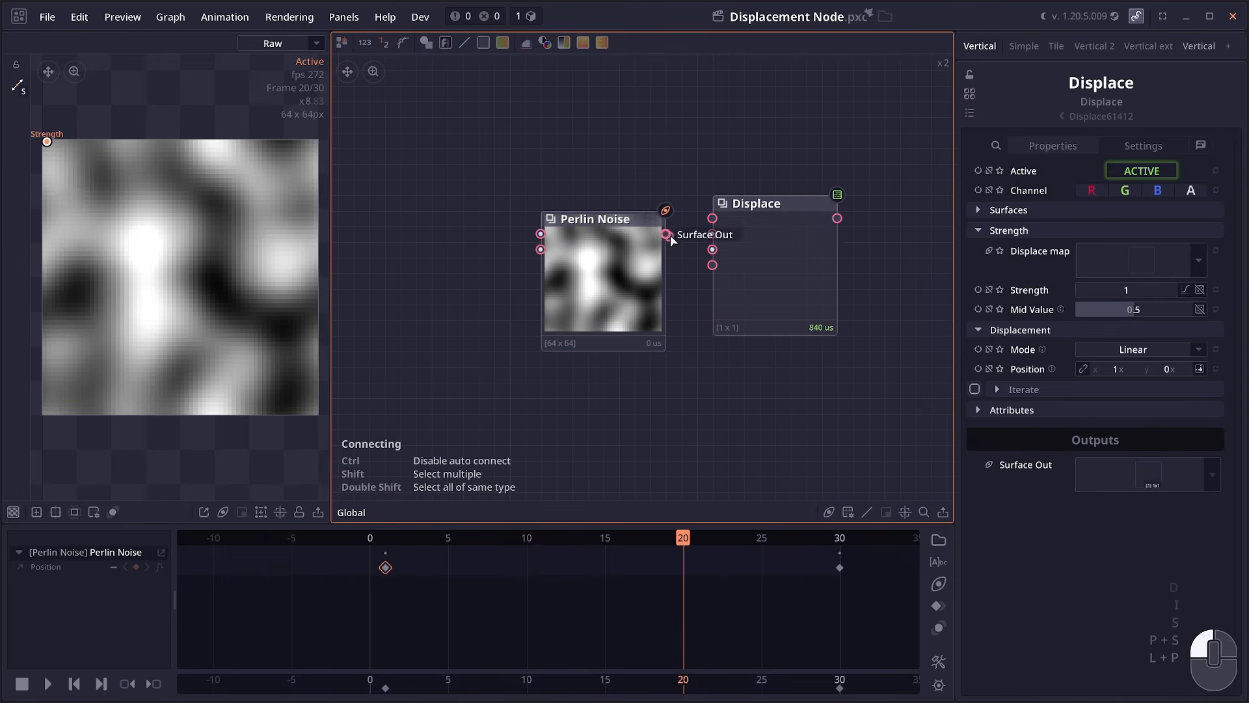
Step: Connect Perlin Noise to both Displace's surface input and displace map, and set Displace's Position to 0, 0
{"action": "left_click_drag", "start_coordinate": [670, 235], "coordinate": [713, 219]}
{"action": "left_click_drag", "start_coordinate": [741, 208], "coordinate": [741, 229]}
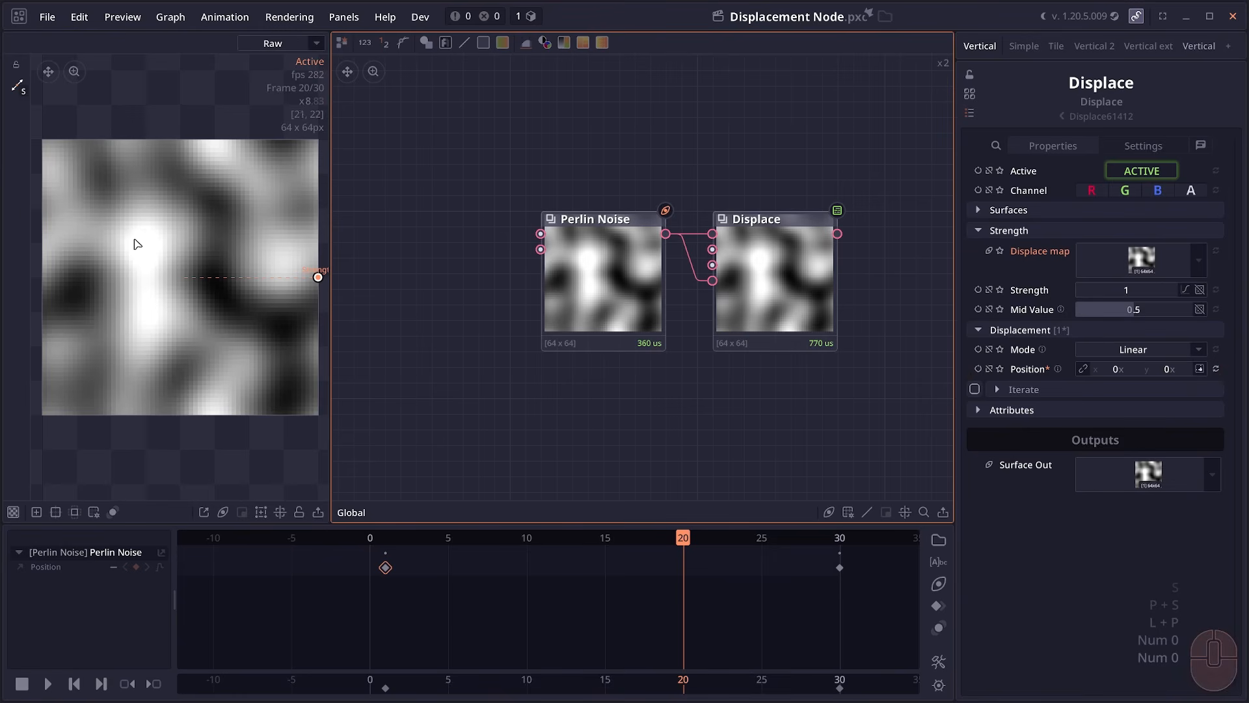
{"action": "left_click_drag", "start_coordinate": [144, 244], "coordinate": [149, 193]}
{"action": "left_click_drag", "start_coordinate": [177, 221], "coordinate": [178, 222]}
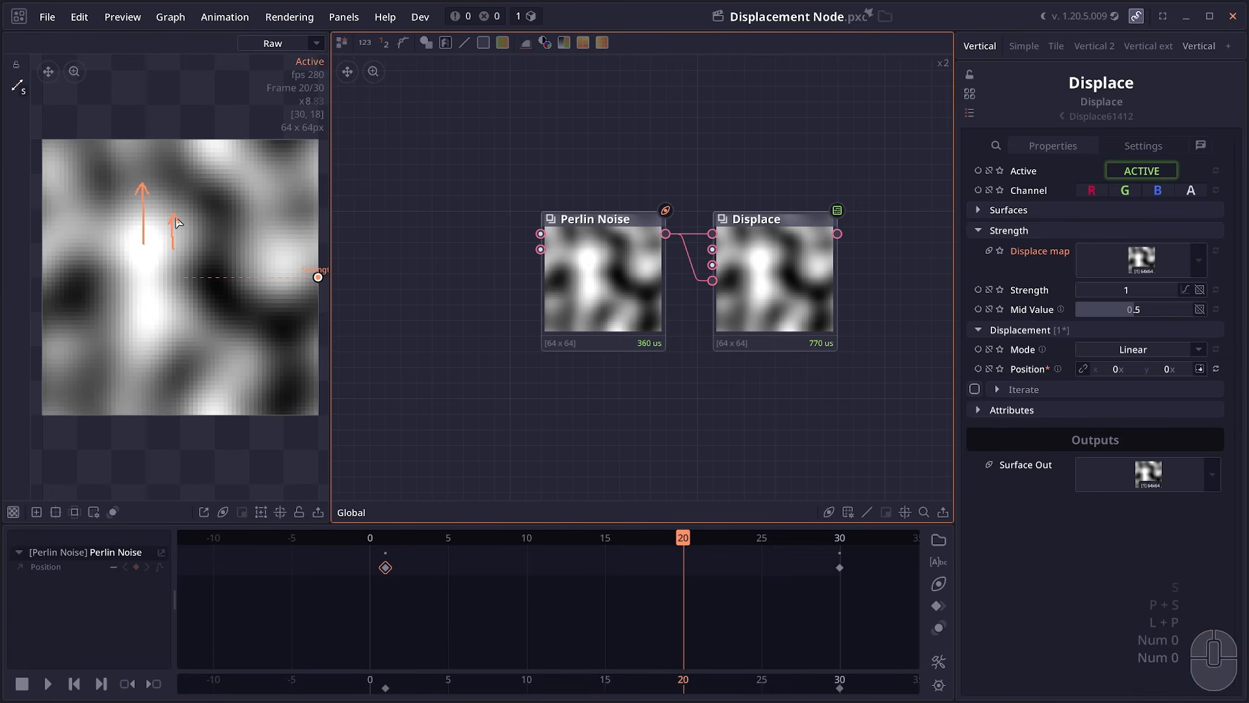
{"action": "left_click_drag", "start_coordinate": [115, 264], "coordinate": [112, 237]}
{"action": "mouse_move", "coordinate": [249, 273]}
{"action": "left_mouse_down"}
{"action": "mouse_move", "coordinate": [281, 221]}
{"action": "mouse_move", "coordinate": [304, 244]}
{"action": "left_mouse_up"}
{"action": "mouse_move", "coordinate": [169, 317]}
{"action": "left_mouse_down"}
{"action": "mouse_move", "coordinate": [128, 220]}
{"action": "mouse_move", "coordinate": [123, 304]}
{"action": "left_mouse_up"}
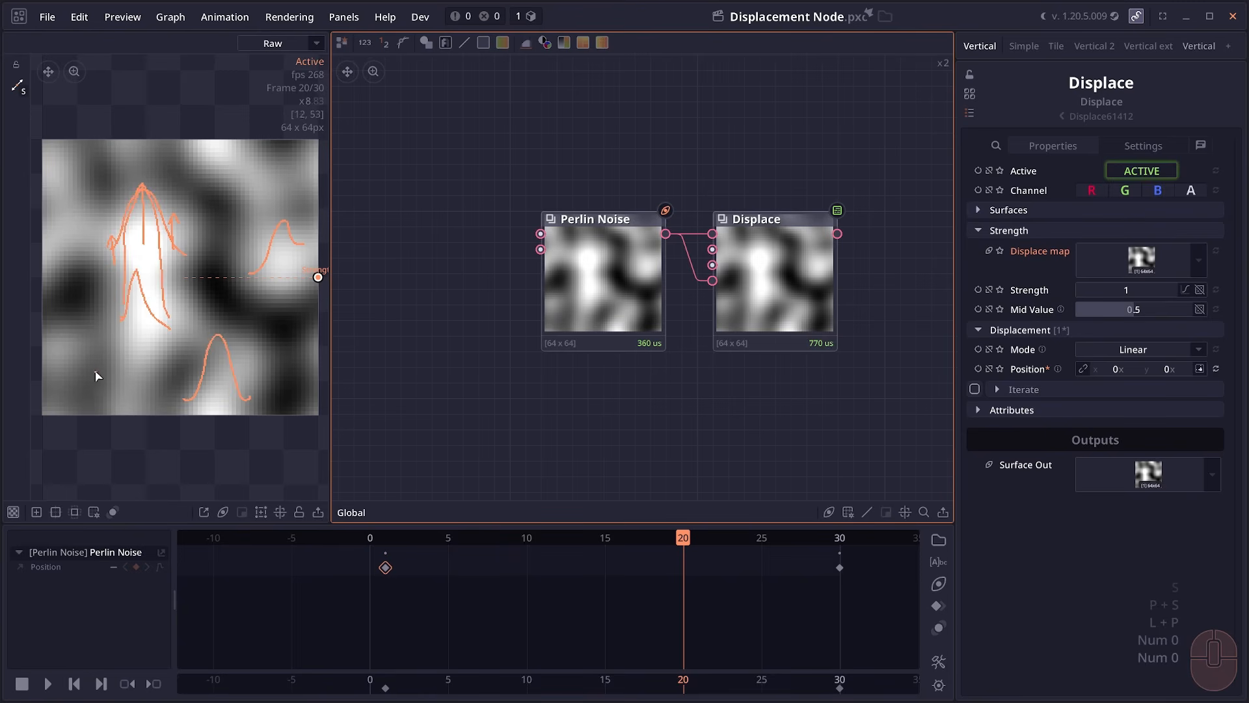
{"action": "left_click_drag", "start_coordinate": [87, 240], "coordinate": [54, 235]}
{"action": "mouse_move", "coordinate": [196, 150]}
{"action": "left_mouse_down"}
{"action": "mouse_move", "coordinate": [224, 89]}
{"action": "mouse_move", "coordinate": [232, 140]}
{"action": "left_mouse_up"}
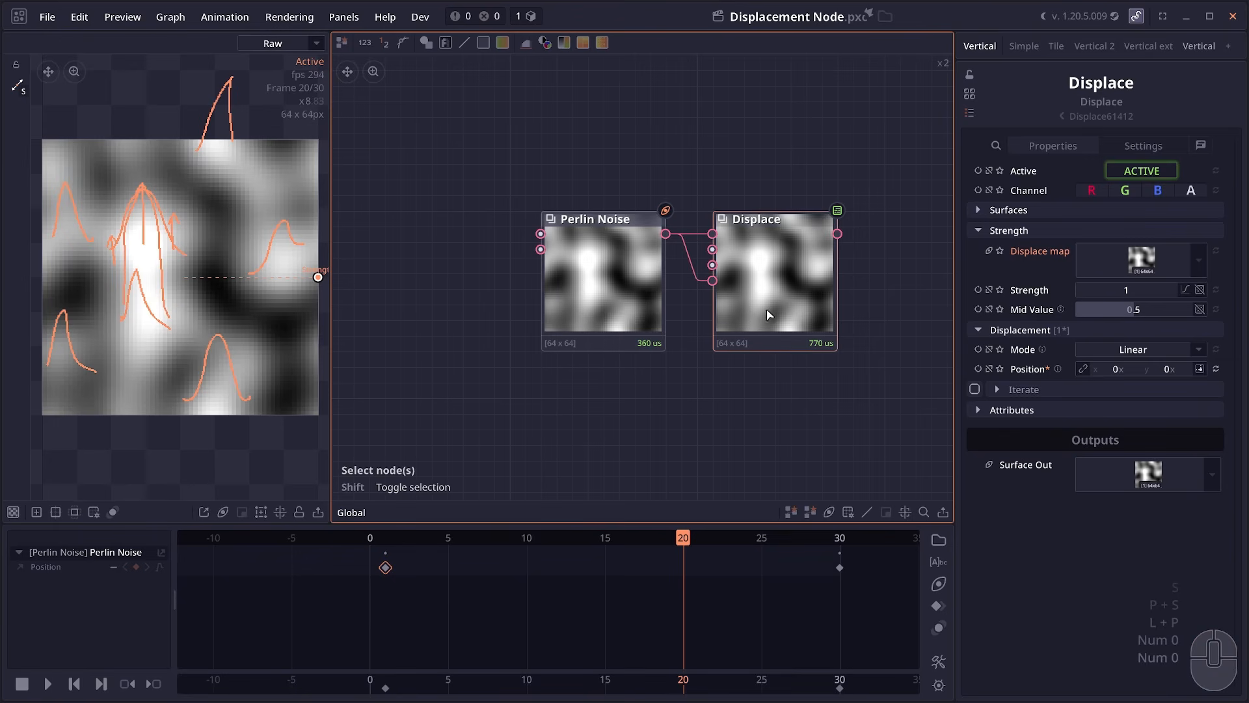
Step: Try Displace's Position Y at about 0.464, and set both Mid Value and Position Y to 0
{"action": "left_click_drag", "start_coordinate": [765, 311], "coordinate": [762, 320]}
{"action": "mouse_move", "coordinate": [1169, 368]}
{"action": "left_mouse_down"}
{"action": "mouse_move", "coordinate": [1227, 368]}
{"action": "mouse_move", "coordinate": [1173, 369]}
{"action": "mouse_move", "coordinate": [1204, 369]}
{"action": "left_mouse_up"}
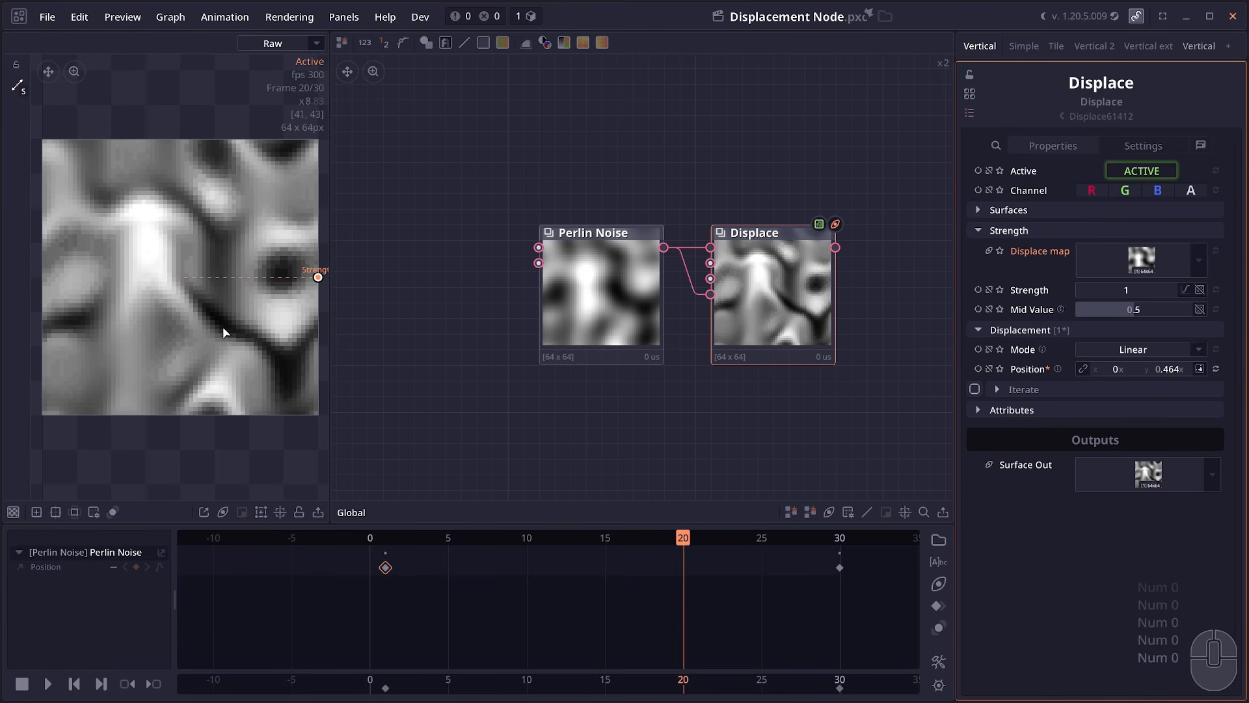
{"action": "left_click_drag", "start_coordinate": [1133, 309], "coordinate": [1109, 309]}
{"action": "left_click", "coordinate": [1167, 369]}
{"action": "type", "text": "0"}
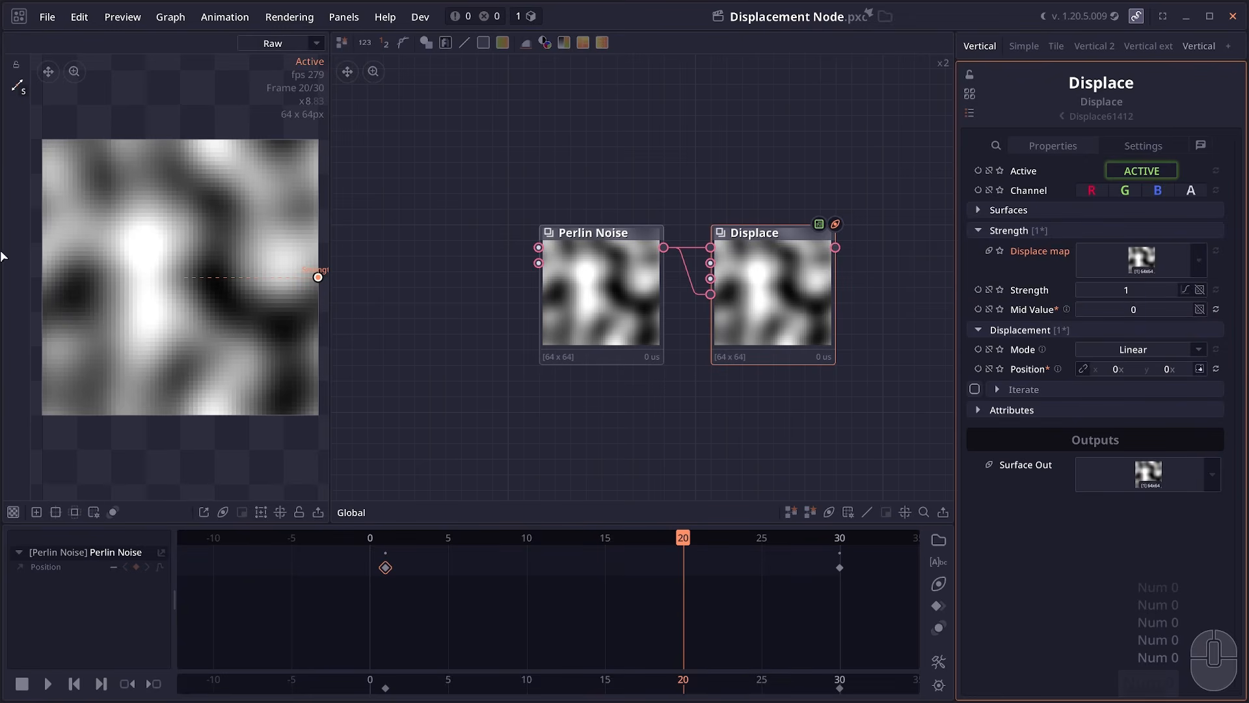
Step: Set Displace's Position Y to about 0.14
{"action": "left_click_drag", "start_coordinate": [1165, 370], "coordinate": [1174, 369]}
{"action": "mouse_move", "coordinate": [162, 312]}
{"action": "left_mouse_down"}
{"action": "mouse_move", "coordinate": [180, 368]}
{"action": "mouse_move", "coordinate": [168, 307]}
{"action": "left_mouse_up"}
{"action": "left_click_drag", "start_coordinate": [274, 255], "coordinate": [282, 249]}
{"action": "left_click_drag", "start_coordinate": [296, 179], "coordinate": [284, 180]}
{"action": "left_click_drag", "start_coordinate": [1171, 368], "coordinate": [1167, 369]}
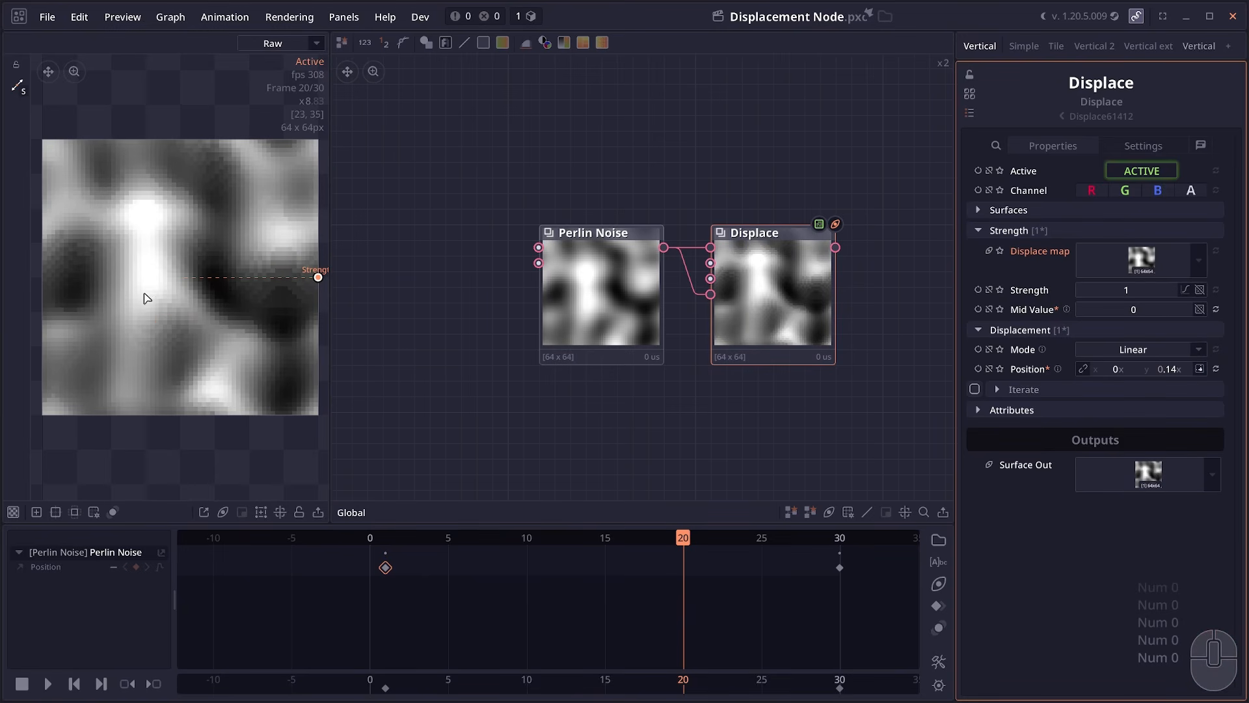
Step: Inspect the displaced noise at pixel level around the upper edge of its brightest area
{"action": "scroll", "coordinate": [188, 293], "scroll_direction": "up", "scroll_amount": 3}
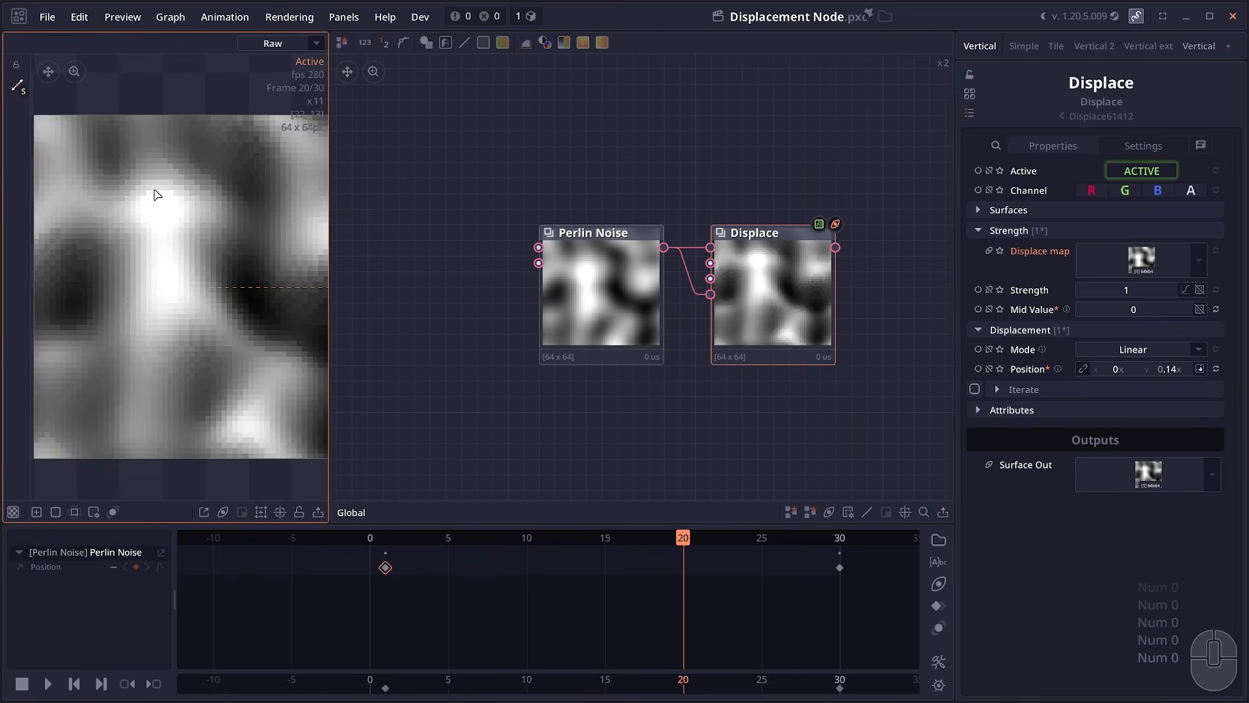
{"action": "scroll", "coordinate": [185, 179], "scroll_direction": "up", "scroll_amount": 4}
{"action": "scroll", "coordinate": [171, 177], "scroll_direction": "down", "scroll_amount": 1}
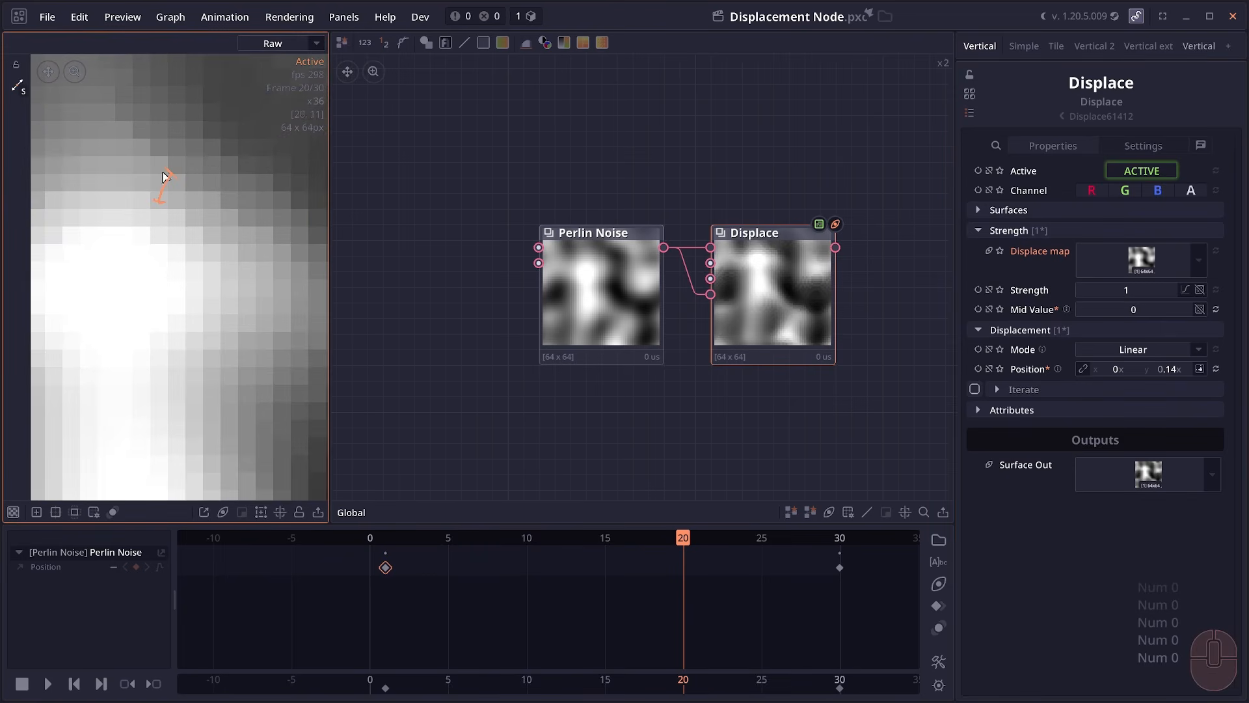
{"action": "left_click_drag", "start_coordinate": [137, 114], "coordinate": [256, 229]}
{"action": "left_click_drag", "start_coordinate": [97, 211], "coordinate": [194, 249]}
{"action": "left_click_drag", "start_coordinate": [186, 102], "coordinate": [238, 154]}
{"action": "left_click", "coordinate": [814, 327]}
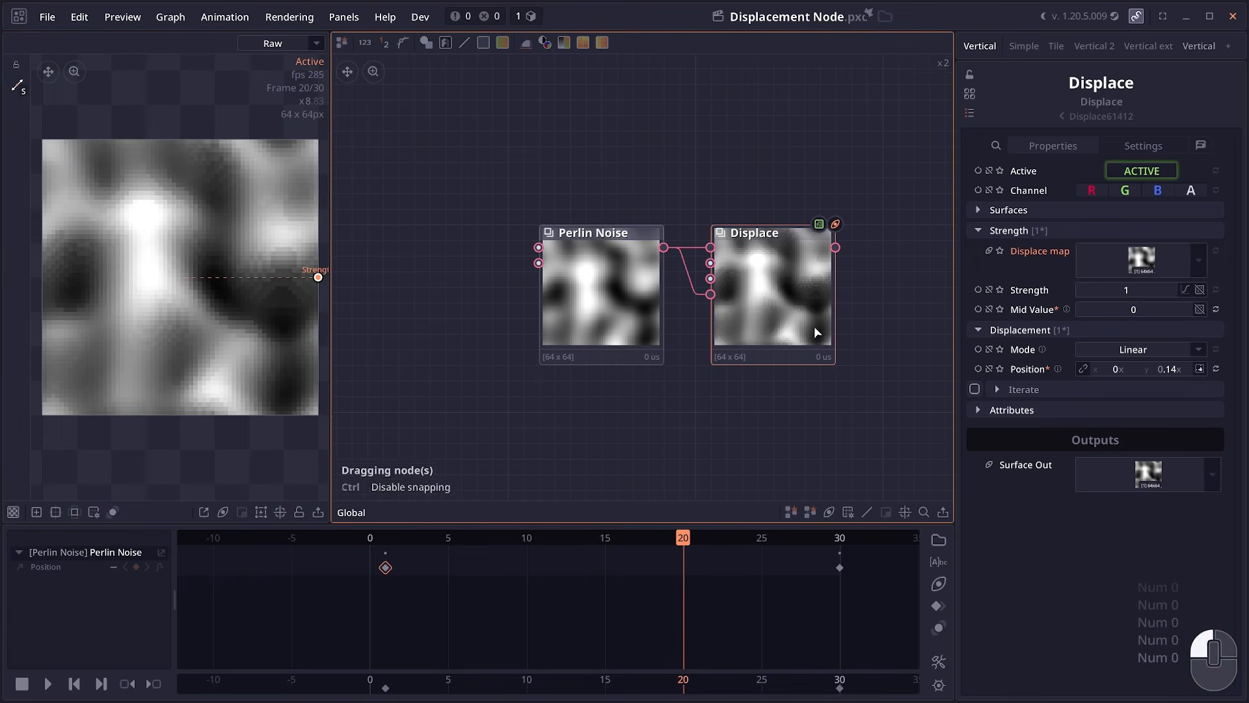
{"action": "left_click_drag", "start_coordinate": [818, 333], "coordinate": [813, 337]}
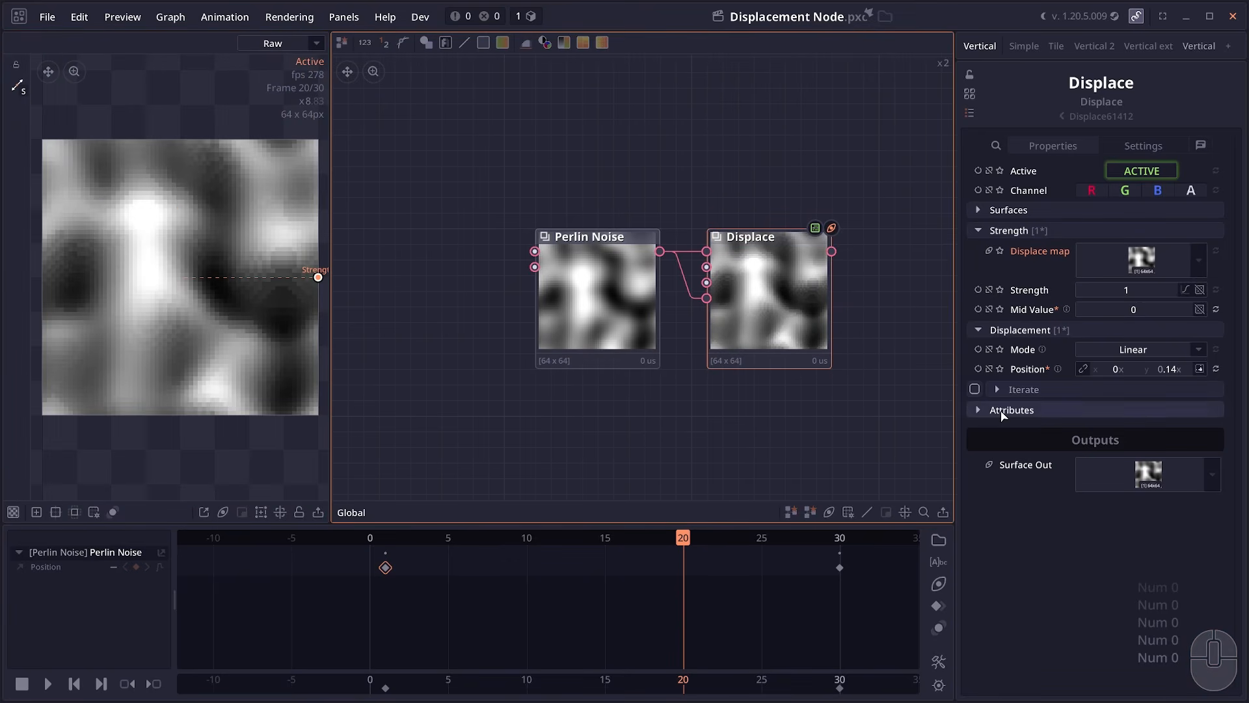
Step: Expand Displace's Attributes and check the Interpolation option in the project settings
{"action": "left_click", "coordinate": [978, 410]}
{"action": "left_click", "coordinate": [780, 416]}
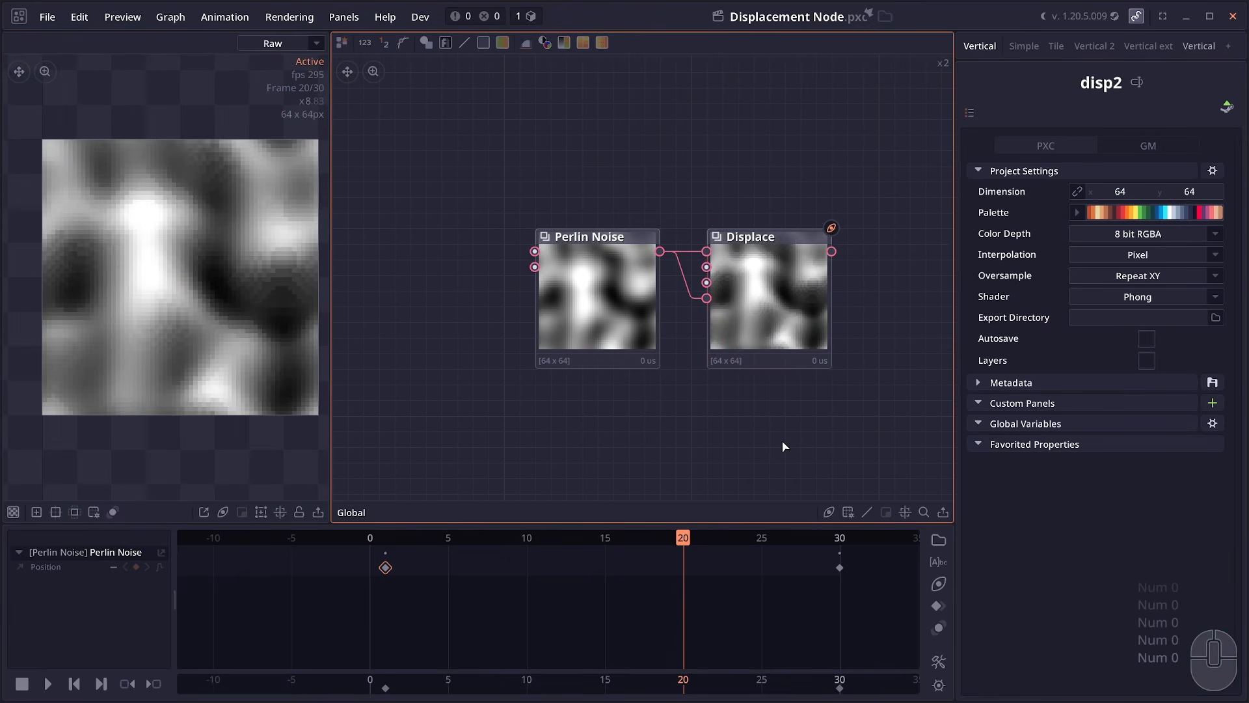
{"action": "left_click_drag", "start_coordinate": [782, 440], "coordinate": [755, 435]}
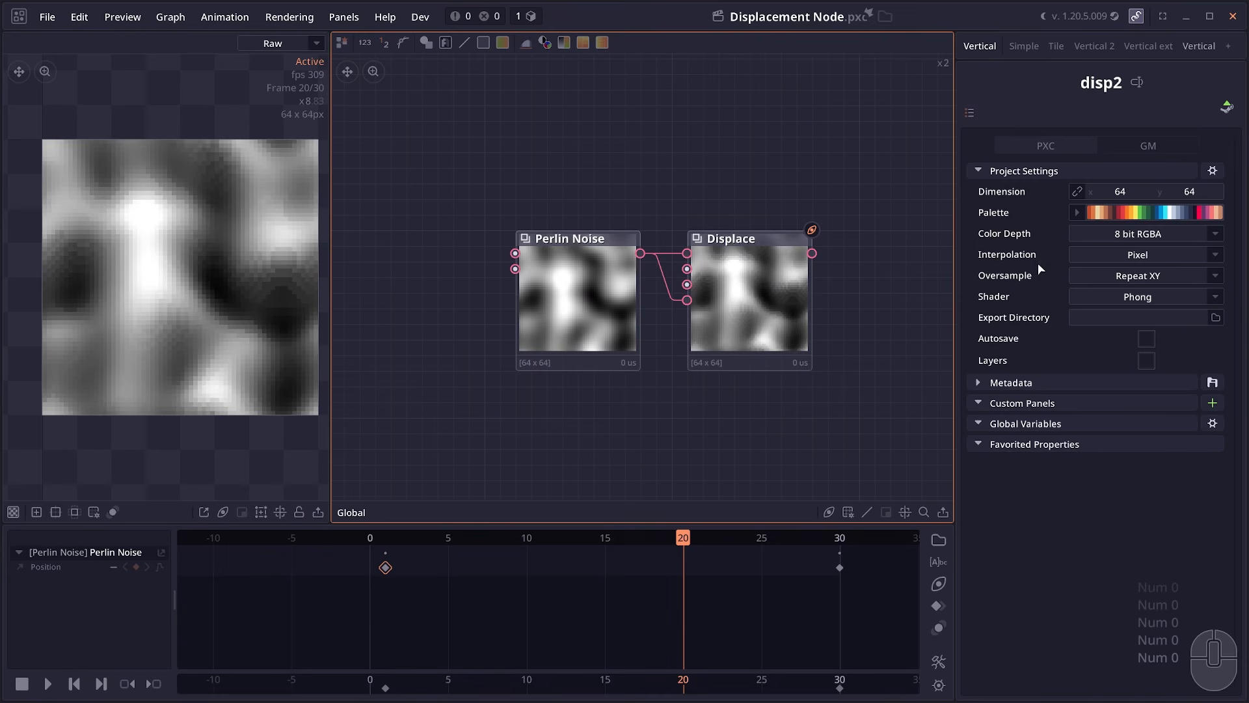
{"action": "left_click", "coordinate": [789, 298]}
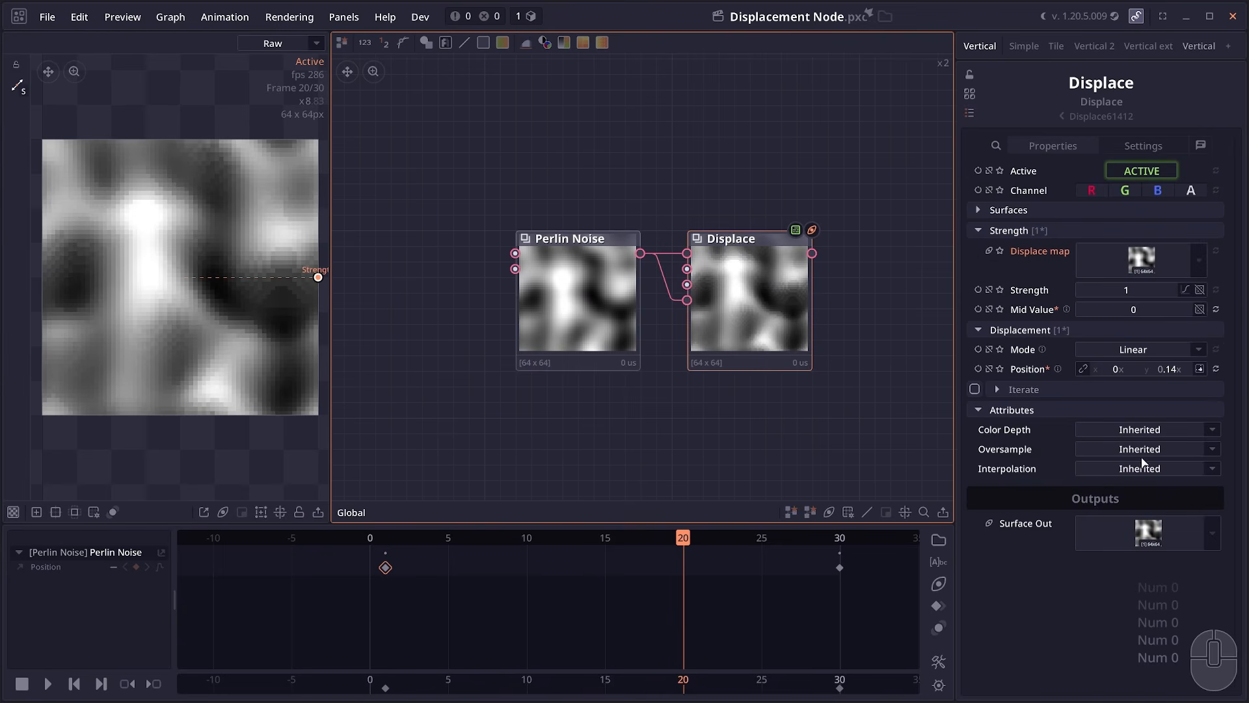
Step: Inspect the individual pixels of the Perlin Noise output in the preview
{"action": "left_click", "coordinate": [591, 326]}
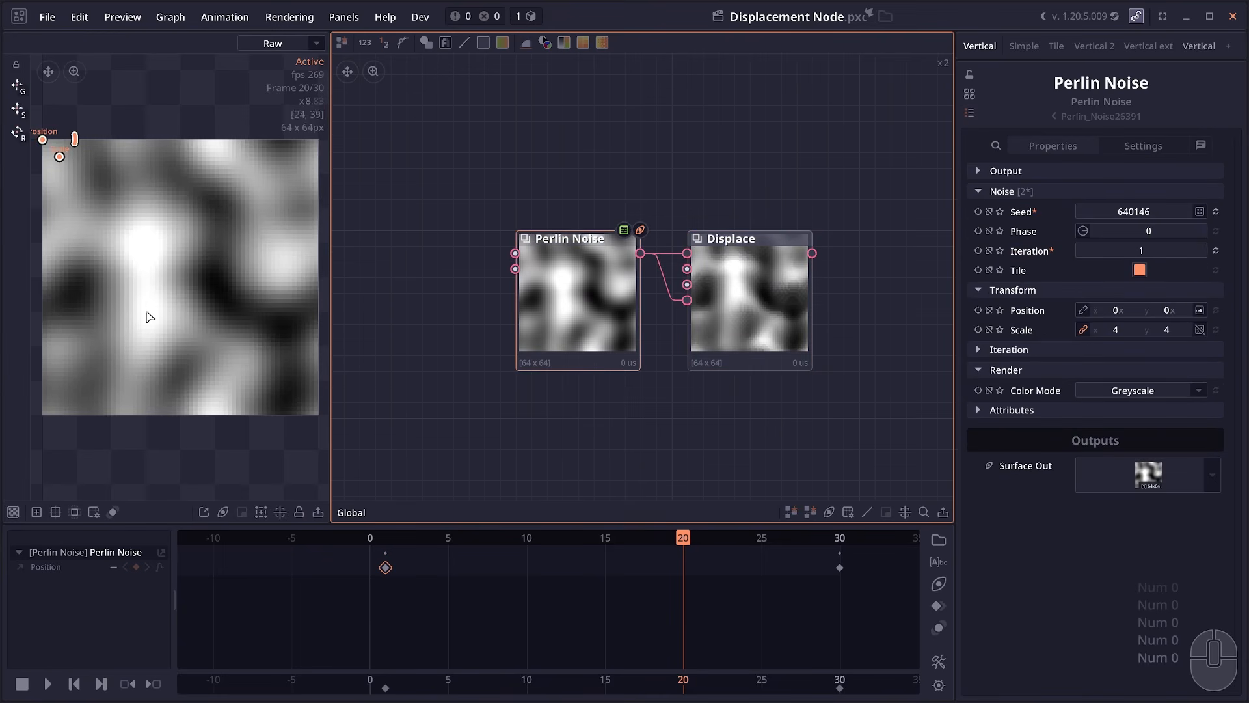
{"action": "scroll", "coordinate": [250, 305], "scroll_direction": "up", "scroll_amount": 8}
{"action": "scroll", "coordinate": [203, 310], "scroll_direction": "up", "scroll_amount": 5}
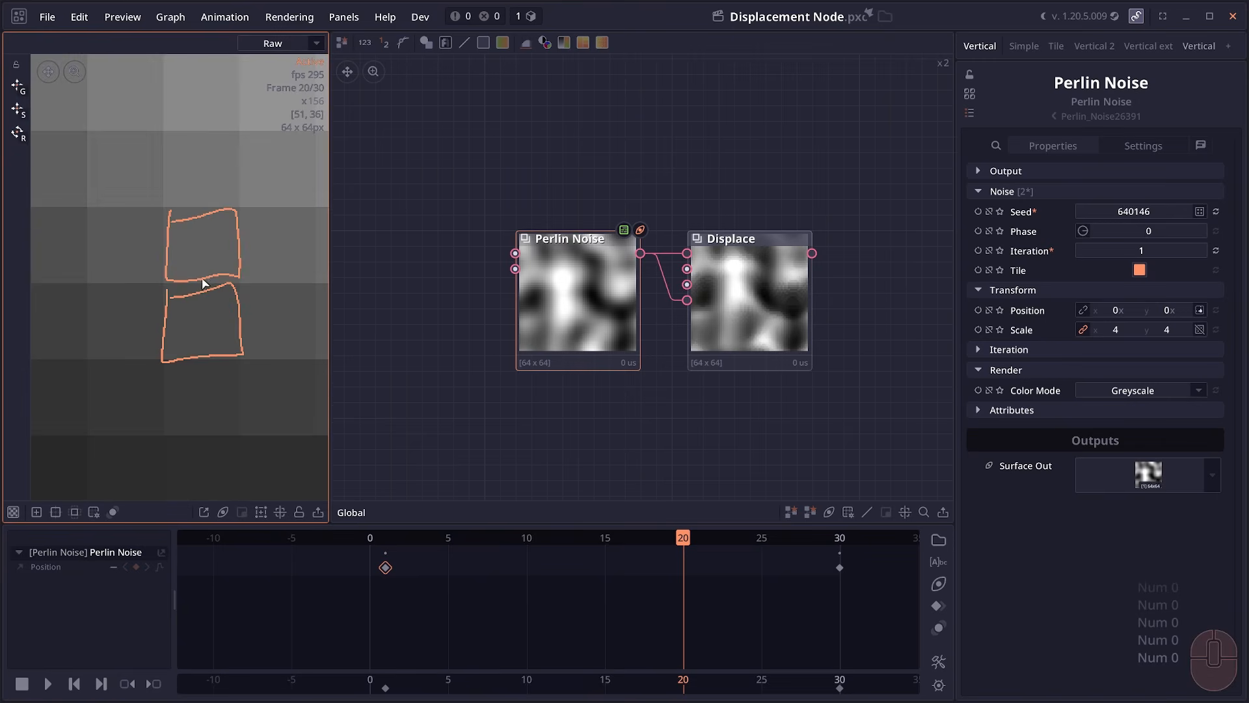
{"action": "left_click_drag", "start_coordinate": [204, 263], "coordinate": [202, 317]}
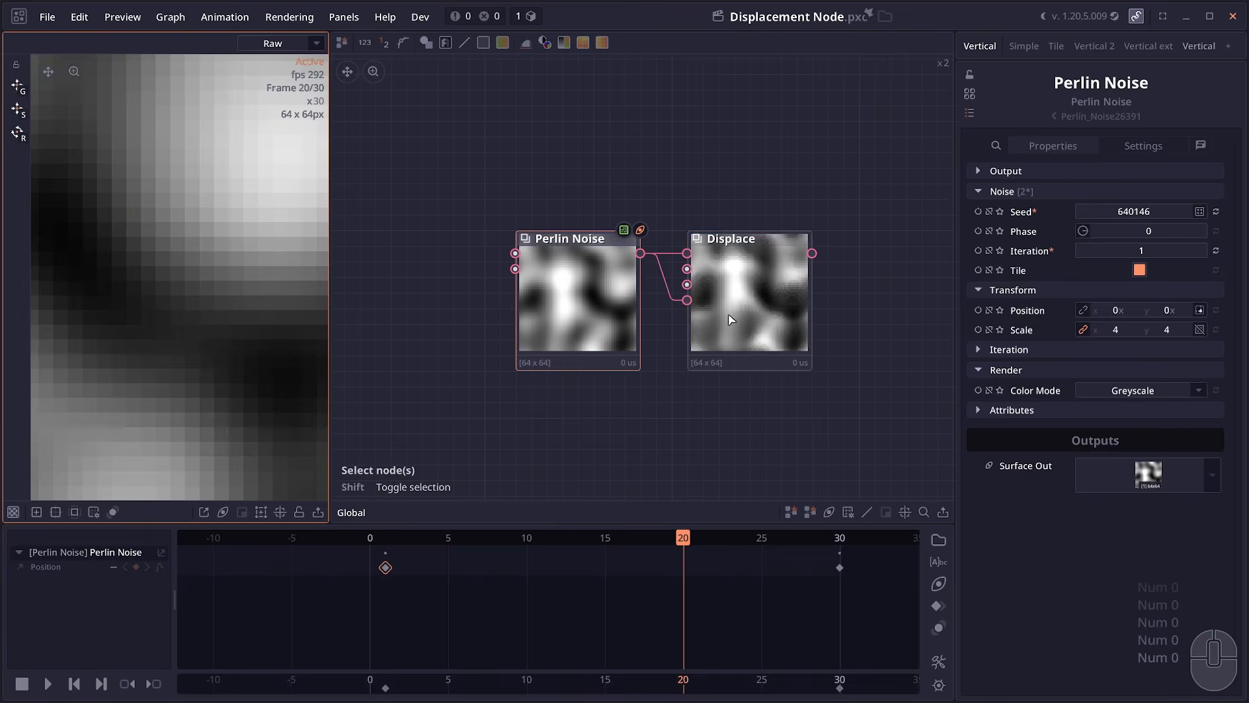
Step: Set Displace's Interpolation attribute to Bilinear
{"action": "left_click", "coordinate": [747, 326]}
{"action": "left_click", "coordinate": [1173, 472]}
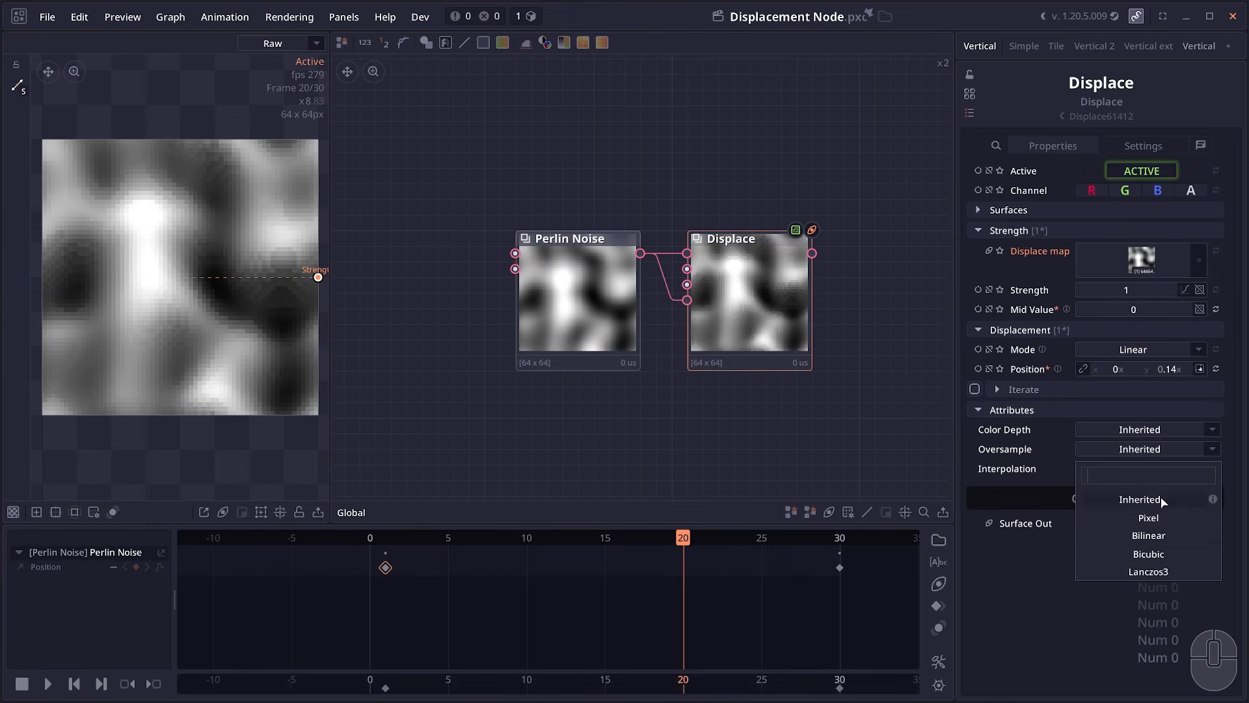
{"action": "left_click", "coordinate": [1148, 535]}
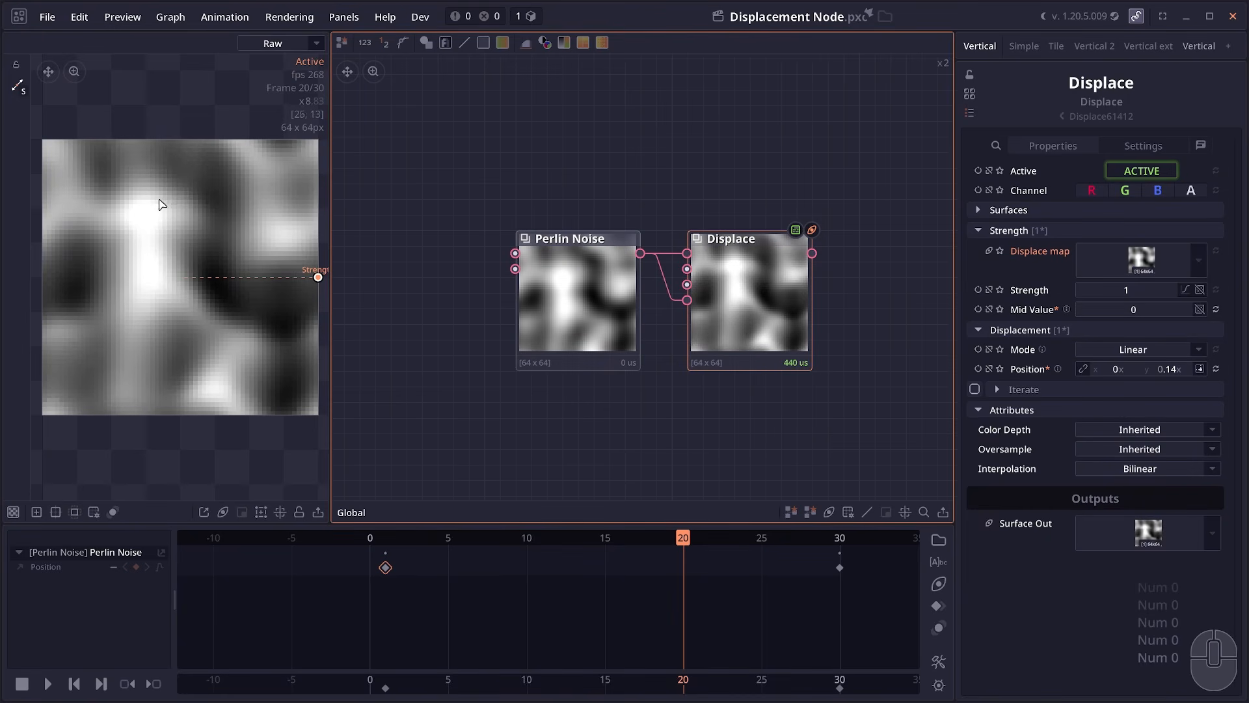
{"action": "scroll", "coordinate": [156, 201], "scroll_direction": "up", "scroll_amount": 2}
{"action": "left_click_drag", "start_coordinate": [799, 300], "coordinate": [799, 306]}
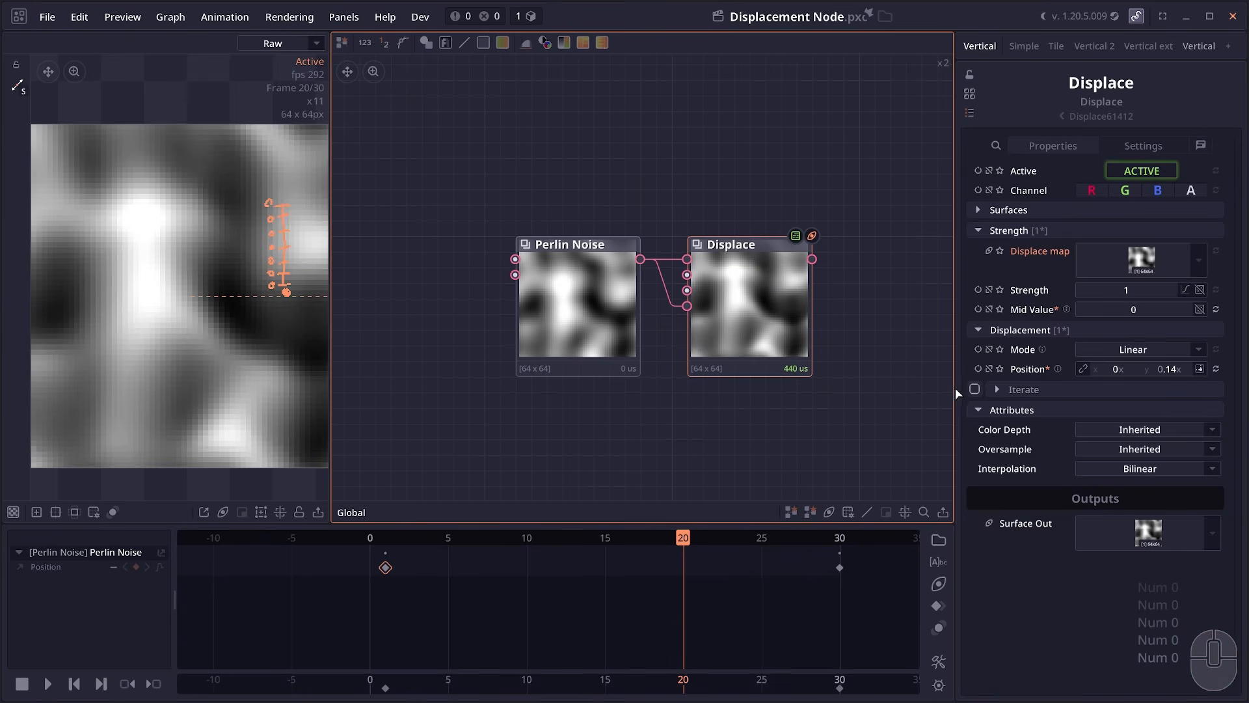
Step: Expand Displace's Iterate settings and enable Iterate
{"action": "left_click", "coordinate": [1016, 393]}
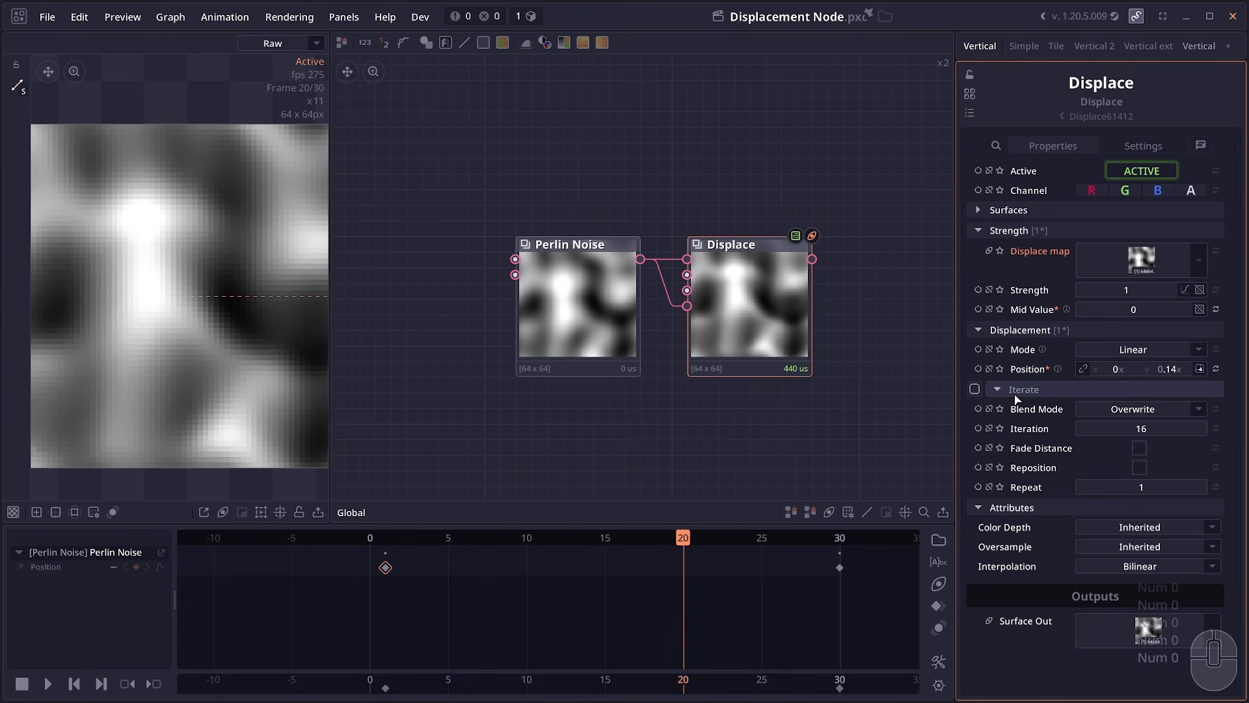
{"action": "scroll", "coordinate": [290, 322], "scroll_direction": "down", "scroll_amount": 2}
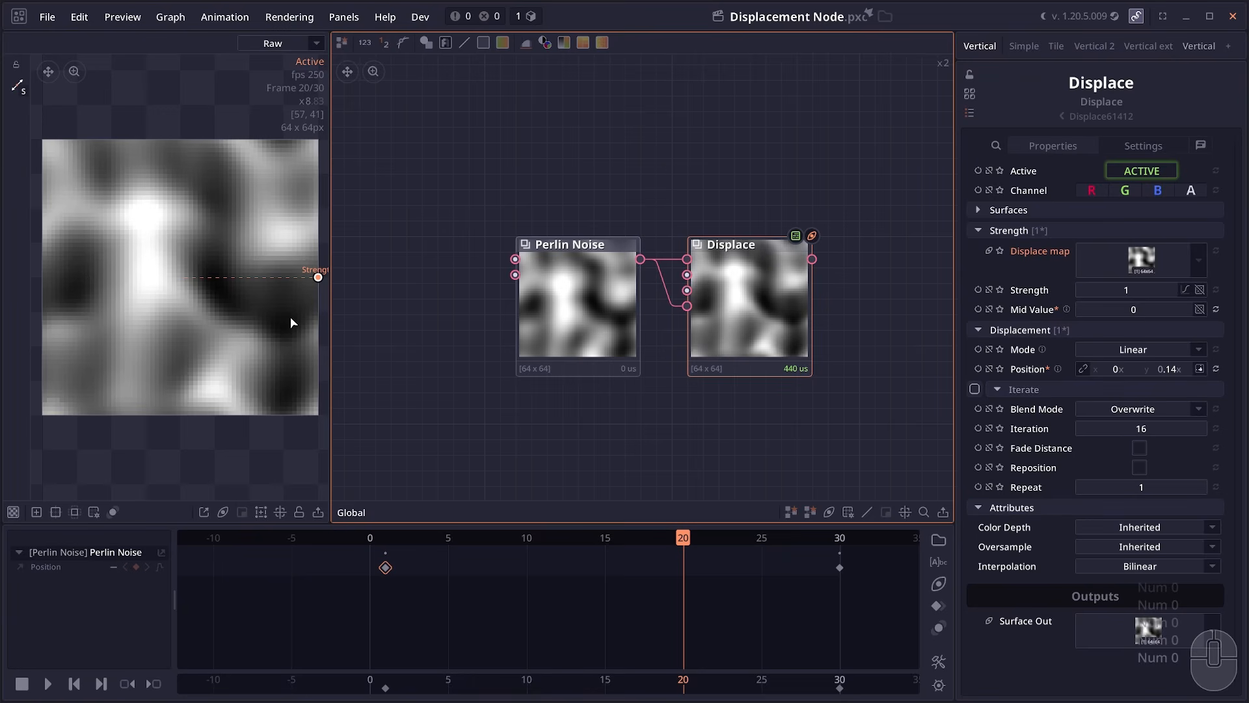
{"action": "left_click", "coordinate": [974, 388]}
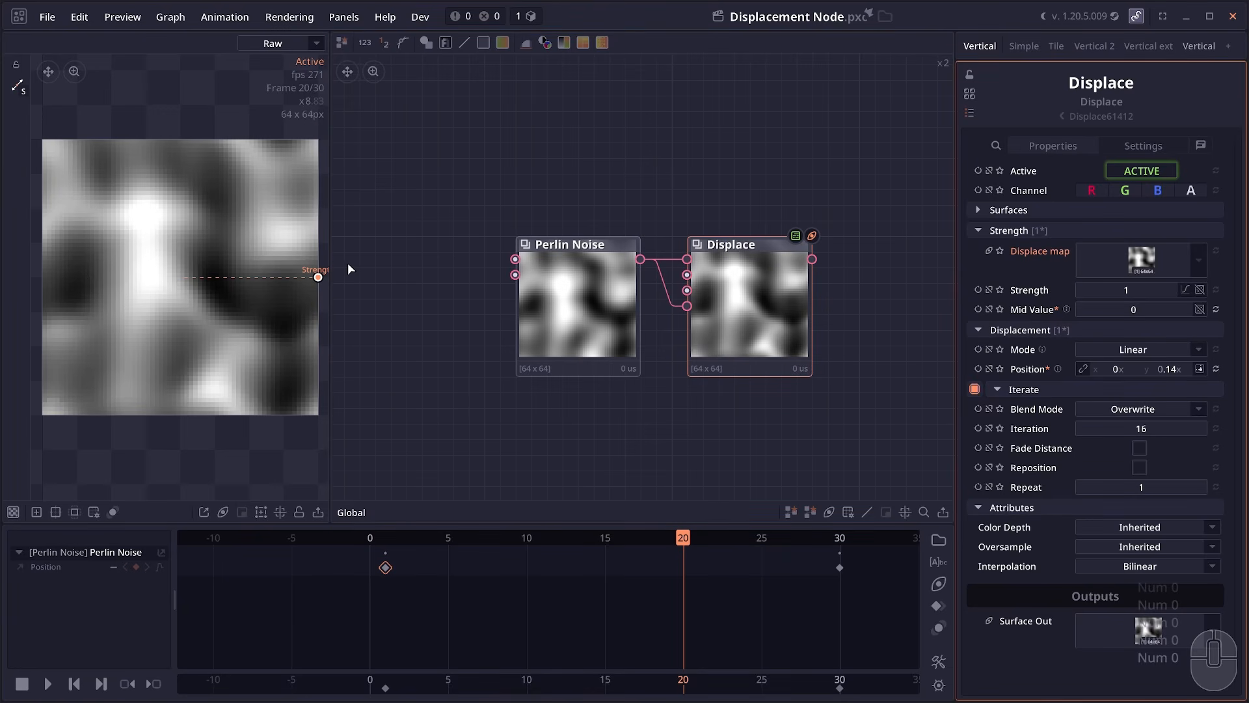
{"action": "scroll", "coordinate": [264, 313], "scroll_direction": "up", "scroll_amount": 3}
{"action": "mouse_move", "coordinate": [259, 313]}
{"action": "left_mouse_down"}
{"action": "mouse_move", "coordinate": [266, 235]}
{"action": "mouse_move", "coordinate": [253, 236]}
{"action": "left_mouse_up"}
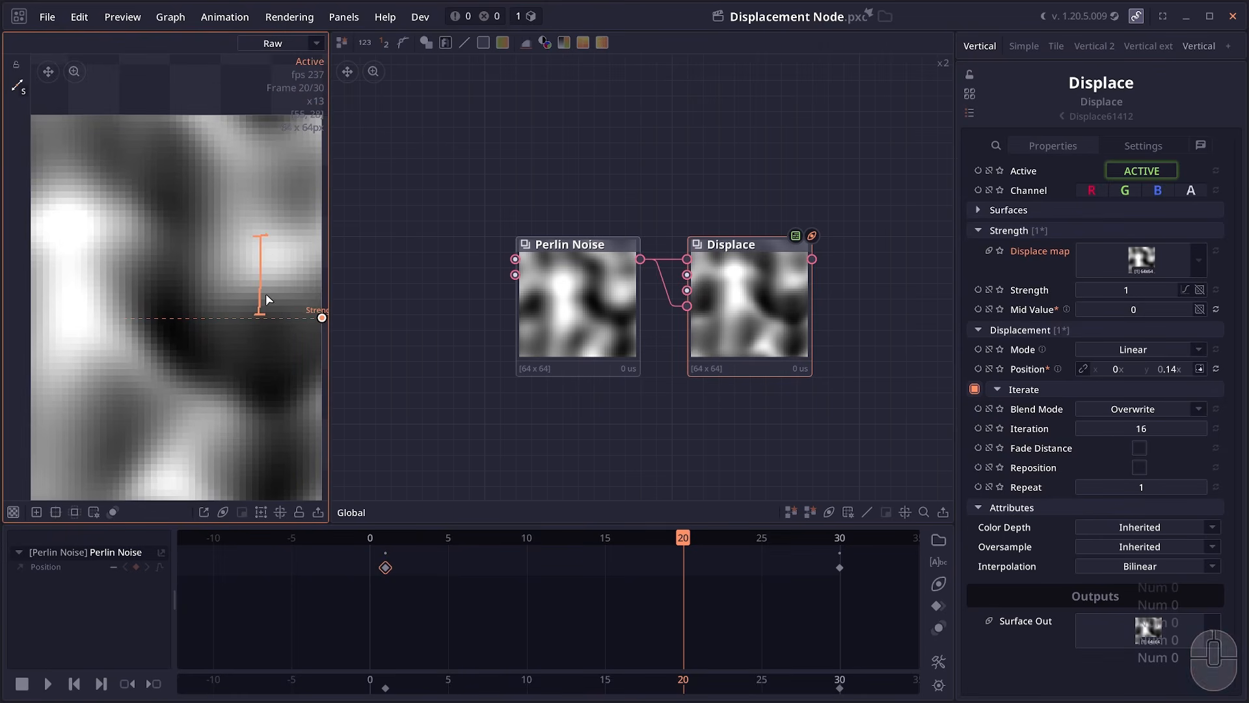
{"action": "left_click_drag", "start_coordinate": [1160, 418], "coordinate": [1158, 421]}
{"action": "left_click_drag", "start_coordinate": [256, 275], "coordinate": [266, 272]}
{"action": "key", "text": "KP_0"}
{"action": "scroll", "coordinate": [240, 279], "scroll_direction": "down", "scroll_amount": 3}
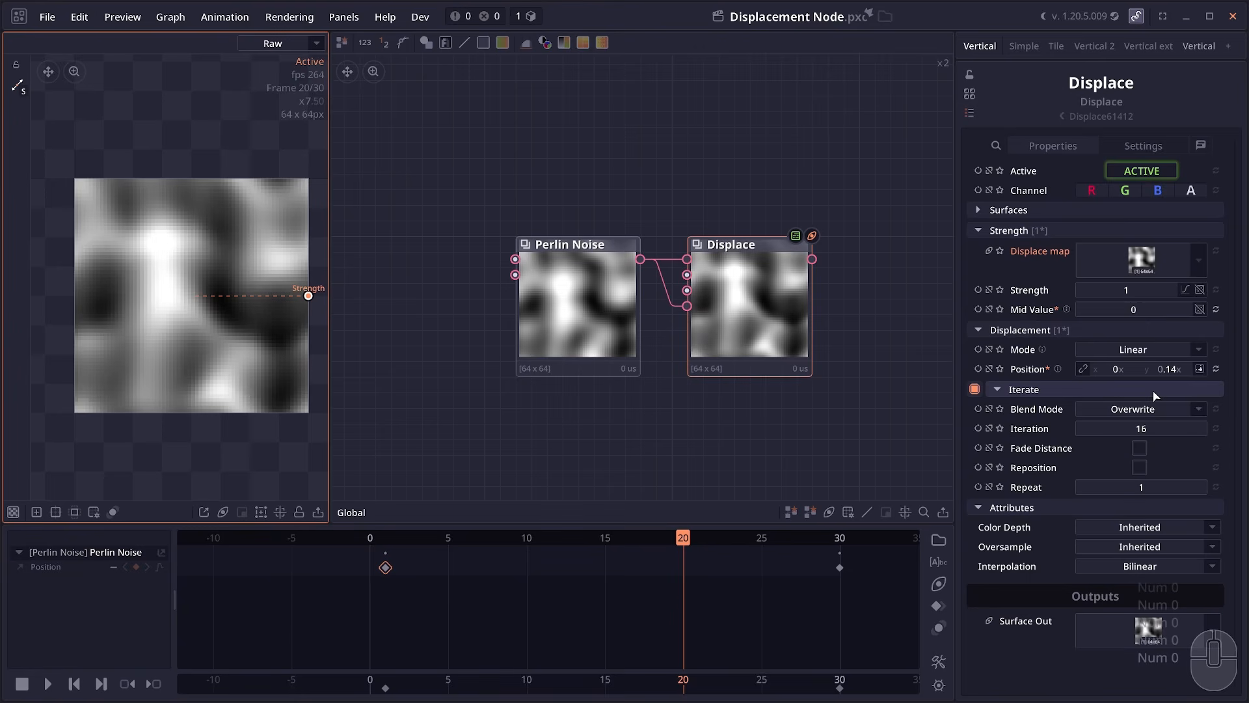
Step: Set the Iterate Blend Mode to Max and show Displace's output in the preview
{"action": "left_click", "coordinate": [1101, 412]}
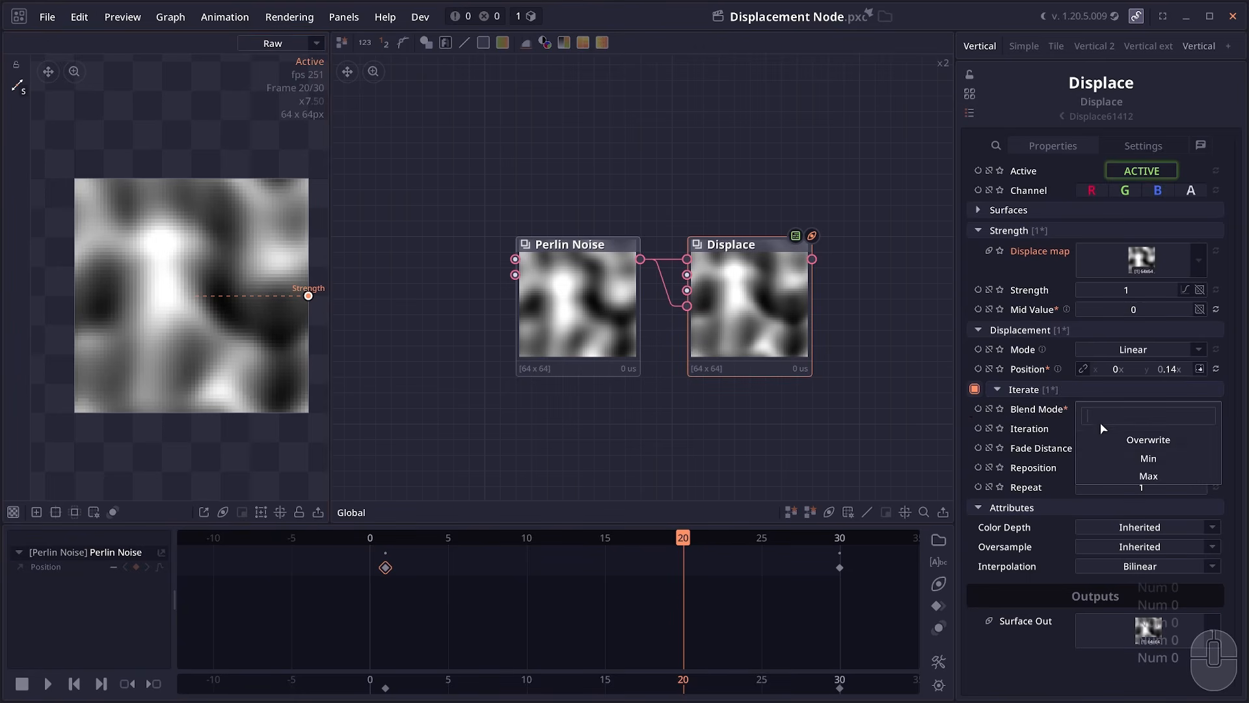
{"action": "left_click", "coordinate": [1110, 481]}
{"action": "scroll", "coordinate": [727, 331], "scroll_direction": "up", "scroll_amount": 1}
{"action": "double_click", "coordinate": [727, 330]}
{"action": "left_click_drag", "start_coordinate": [704, 383], "coordinate": [709, 405]}
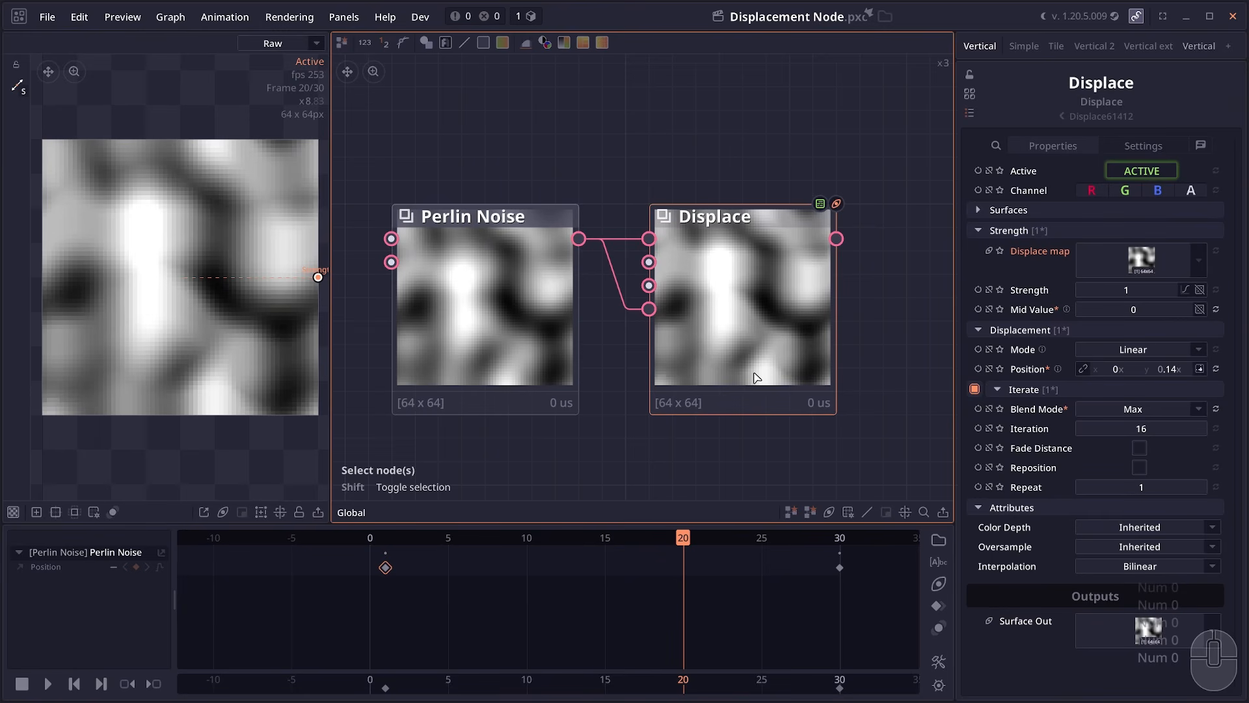
Step: Increase Displace's Position Y to about 0.336
{"action": "left_click_drag", "start_coordinate": [1168, 369], "coordinate": [1183, 369]}
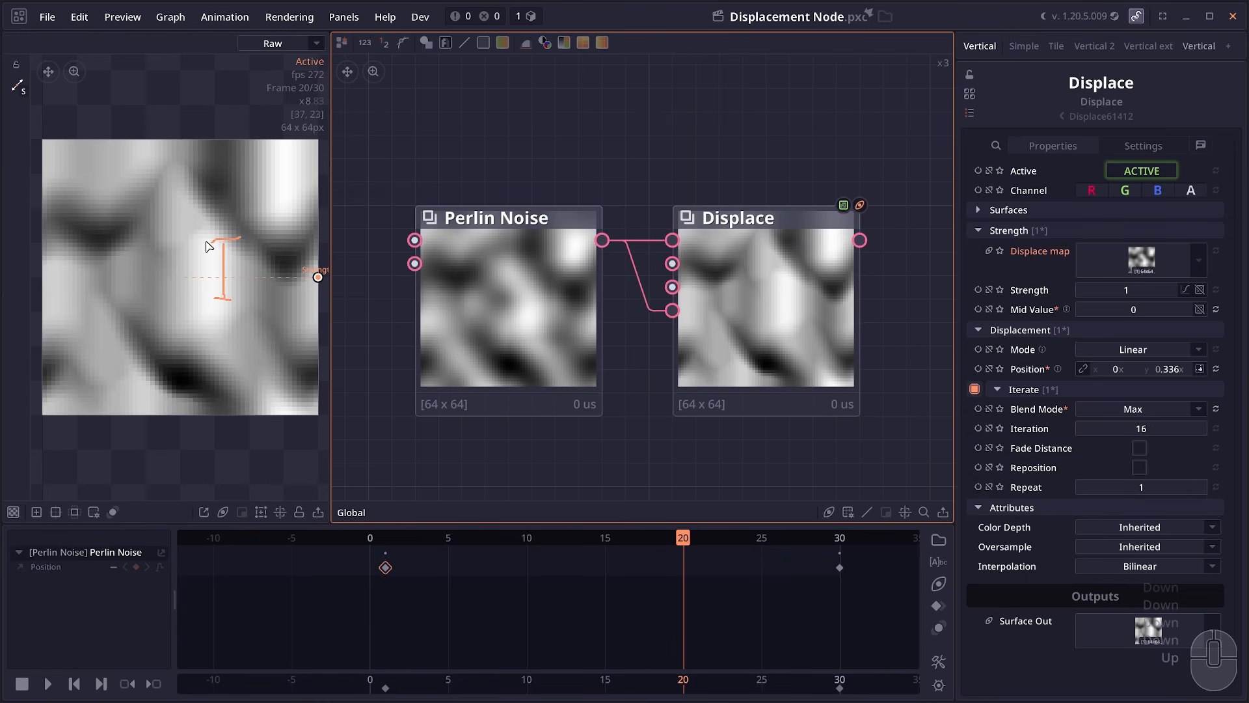
{"action": "left_click_drag", "start_coordinate": [218, 268], "coordinate": [231, 268]}
{"action": "left_click_drag", "start_coordinate": [219, 276], "coordinate": [228, 274]}
{"action": "left_click_drag", "start_coordinate": [218, 284], "coordinate": [228, 283]}
{"action": "left_click_drag", "start_coordinate": [219, 291], "coordinate": [228, 244]}
Step: Raise Displace's iteration Repeat to 2
{"action": "scroll", "coordinate": [1127, 495], "scroll_direction": "up", "scroll_amount": 1}
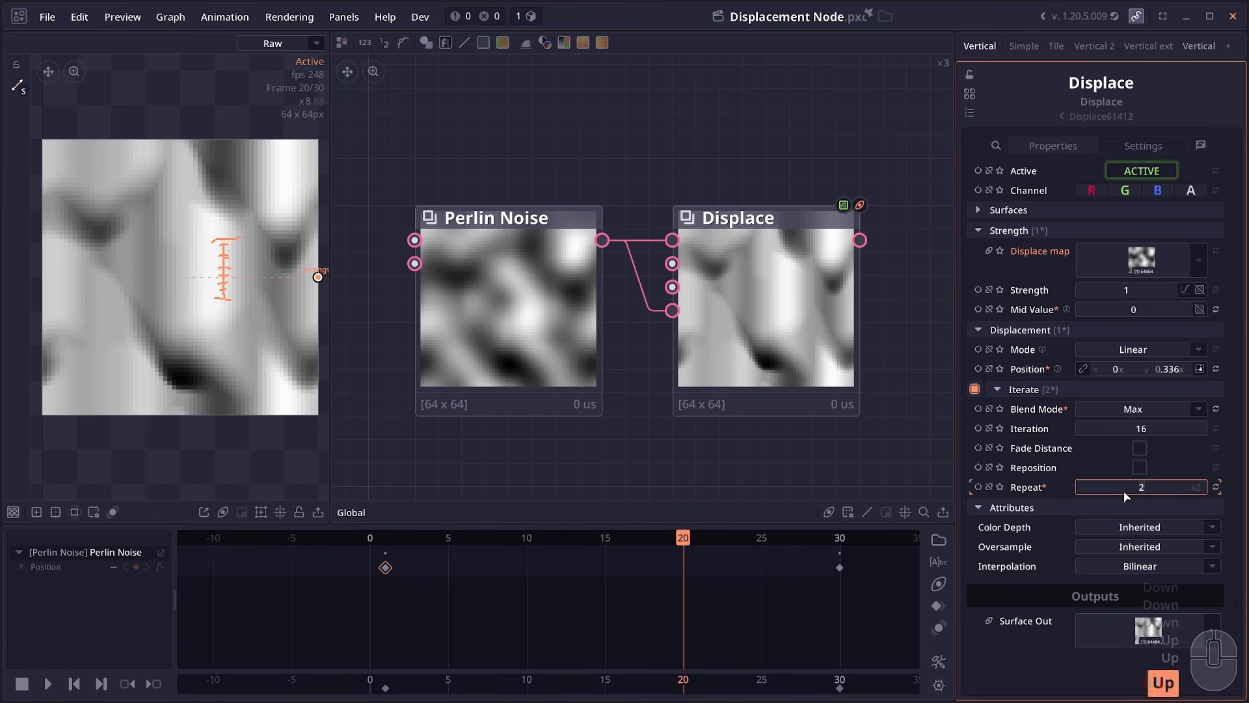
{"action": "left_click_drag", "start_coordinate": [226, 239], "coordinate": [224, 184]}
{"action": "left_click_drag", "start_coordinate": [214, 182], "coordinate": [235, 180]}
{"action": "left_click_drag", "start_coordinate": [221, 231], "coordinate": [231, 220]}
{"action": "left_click_drag", "start_coordinate": [223, 210], "coordinate": [231, 209]}
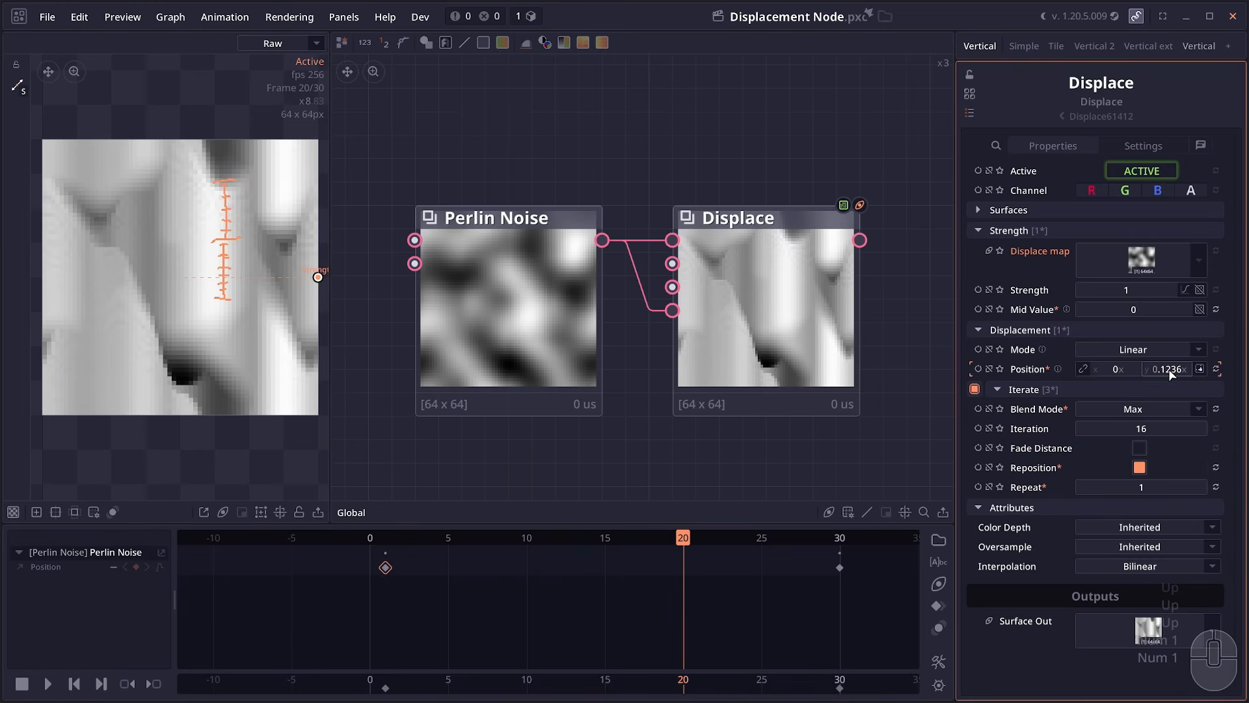
Step: Switch Displace to Angle mode with Strength about 0.104 and Reposition enabled, and save the project
{"action": "left_click_drag", "start_coordinate": [212, 289], "coordinate": [195, 282]}
{"action": "left_click", "coordinate": [570, 313]}
{"action": "left_click_drag", "start_coordinate": [569, 312], "coordinate": [571, 314]}
{"action": "left_click_drag", "start_coordinate": [215, 286], "coordinate": [199, 260]}
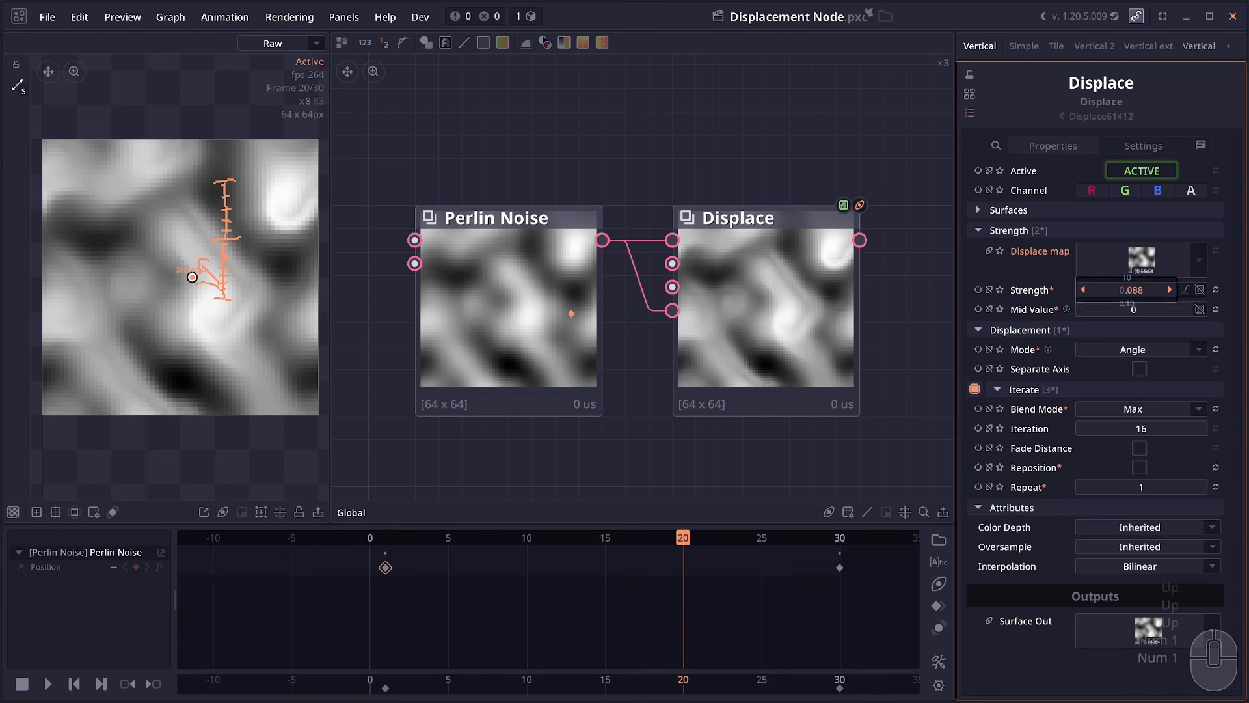
{"action": "mouse_move", "coordinate": [1129, 290]}
{"action": "left_mouse_down"}
{"action": "mouse_move", "coordinate": [1161, 291]}
{"action": "mouse_move", "coordinate": [1104, 290]}
{"action": "left_mouse_up"}
{"action": "left_click", "coordinate": [1140, 469]}
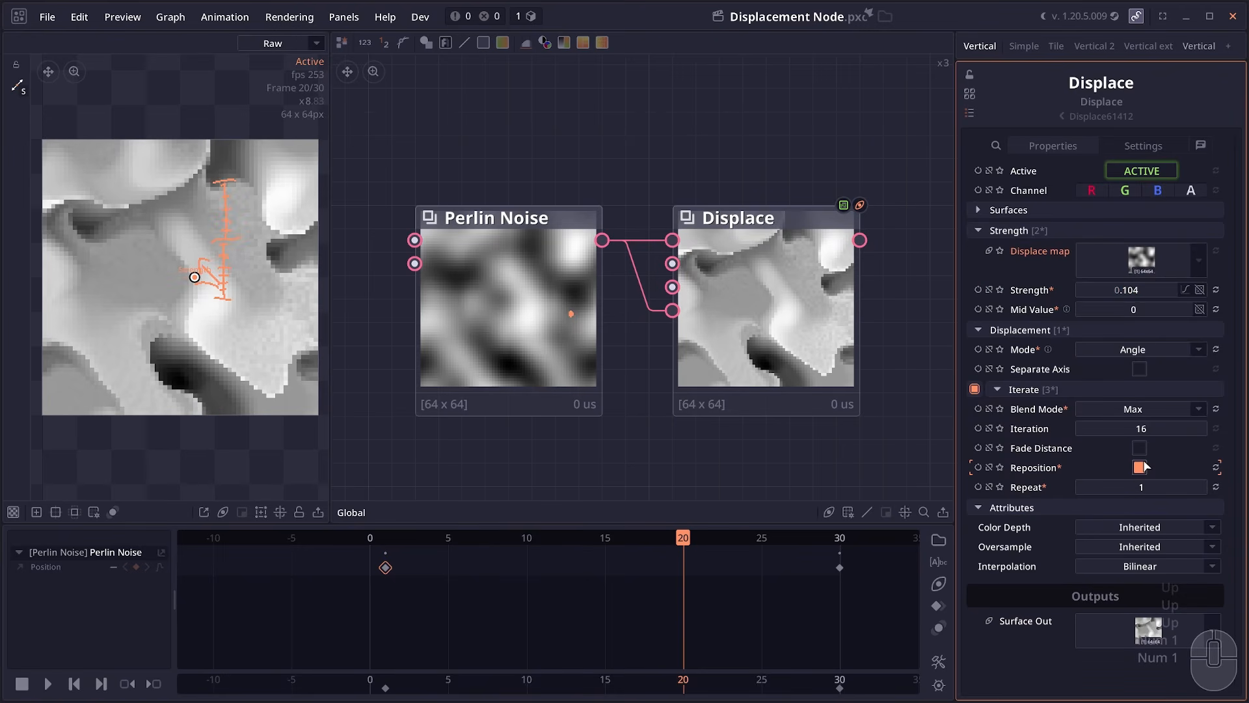
{"action": "key", "text": "ctrl+s"}
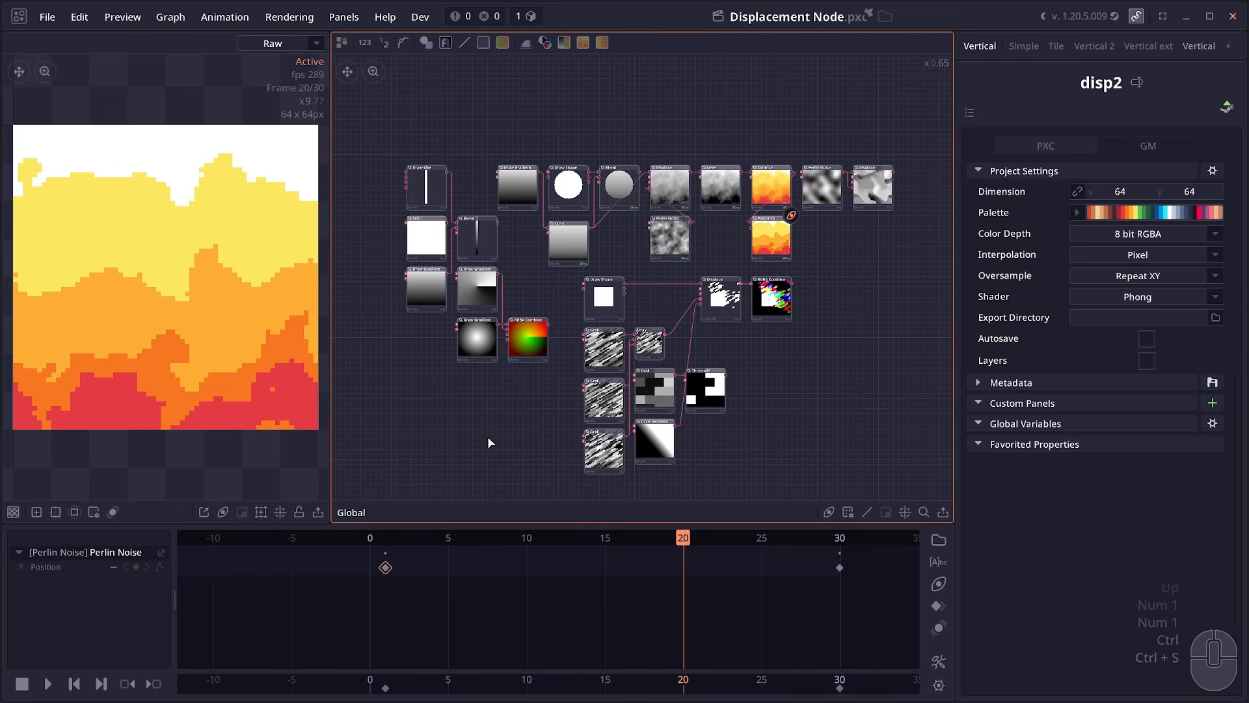